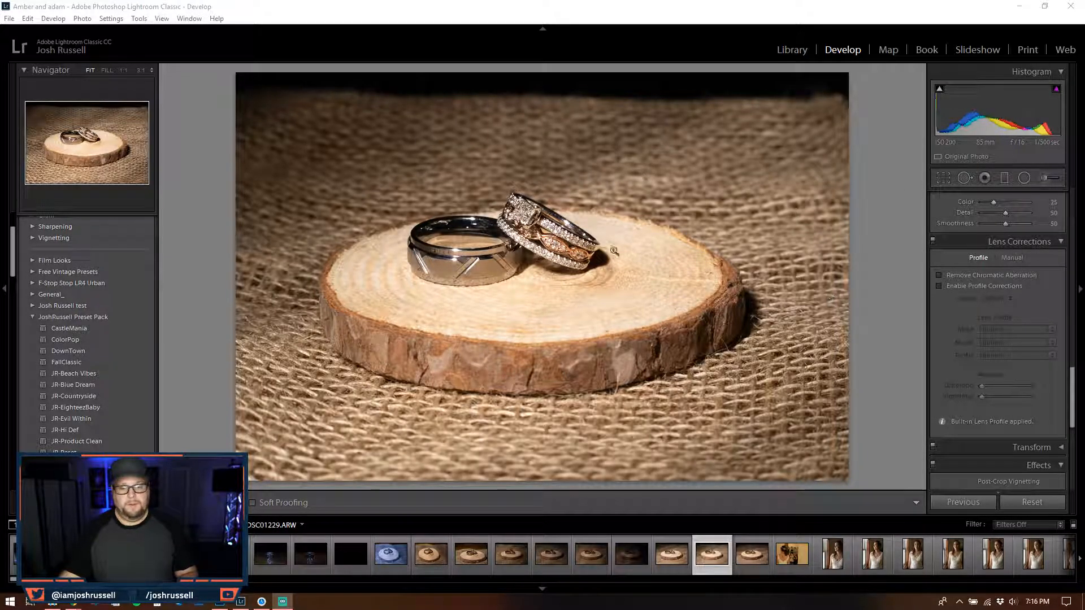
# - Inspect the detail of both wedding rings at 1:1 zoom, panning across them, and return to the full view
pyautogui.click(570, 243)
pyautogui.moveTo(384, 202); pyautogui.dragTo(642, 259)
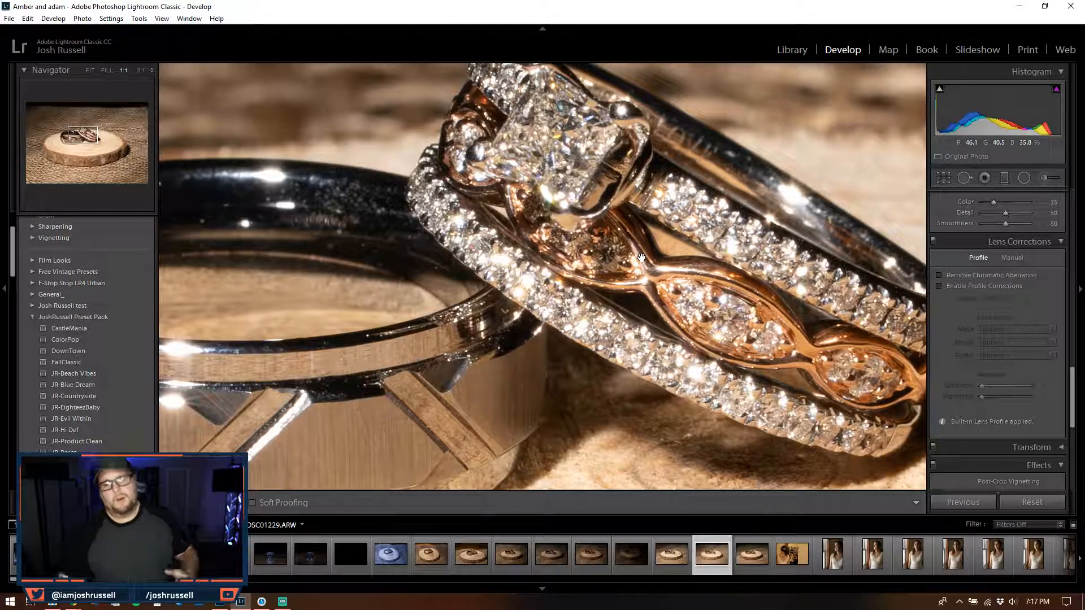
pyautogui.click(556, 273)
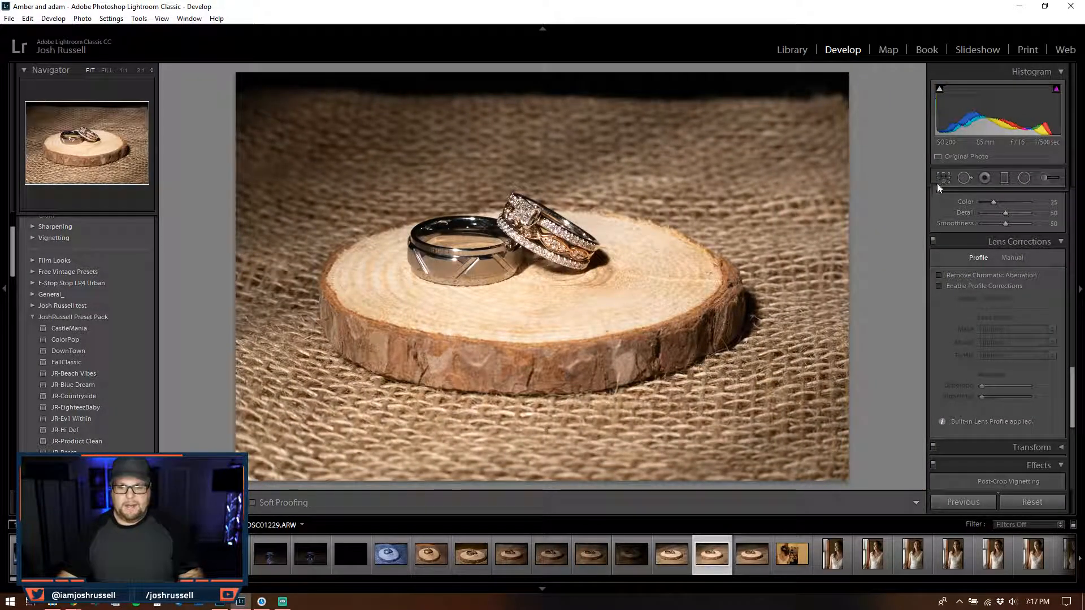
# - Crop the ring photo tighter around the wood slice and rotate it to an angle of -1.23
pyautogui.press('r')
pyautogui.moveTo(849, 480); pyautogui.dragTo(801, 449)
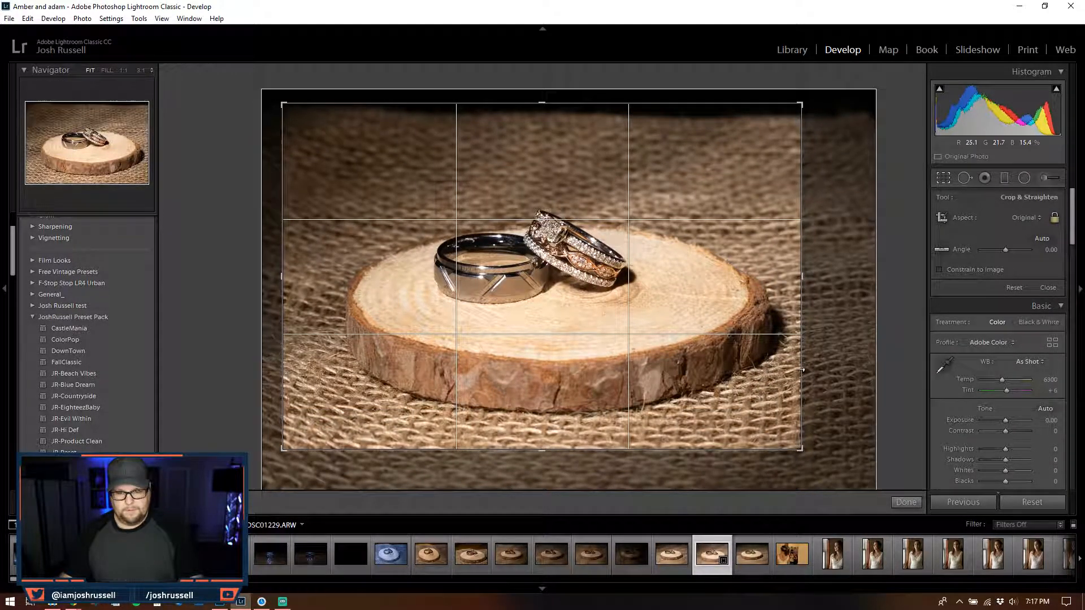
pyautogui.moveTo(891, 366); pyautogui.dragTo(896, 359)
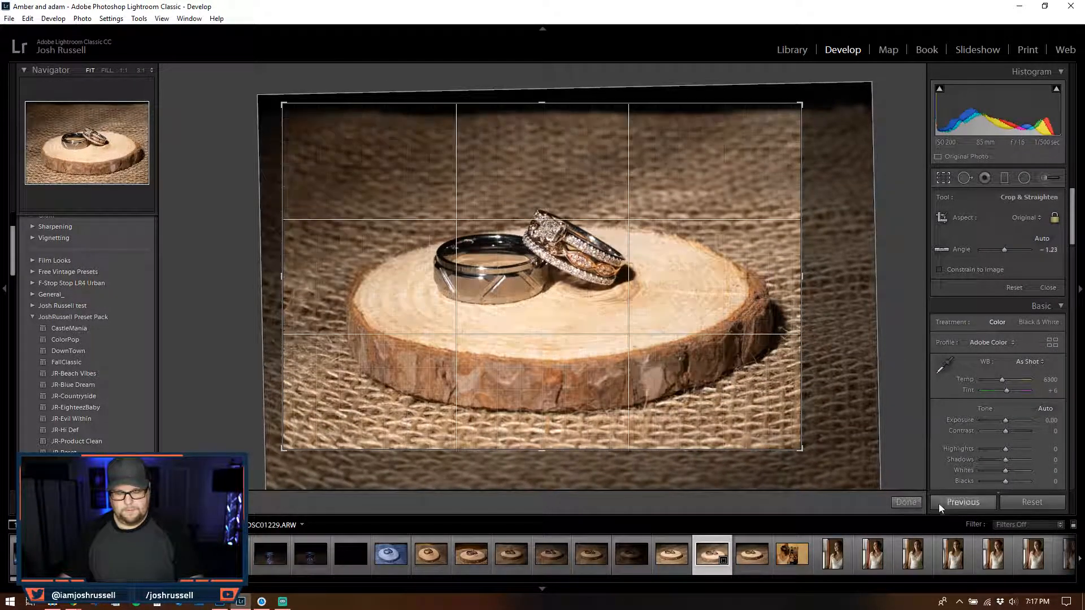
pyautogui.click(904, 501)
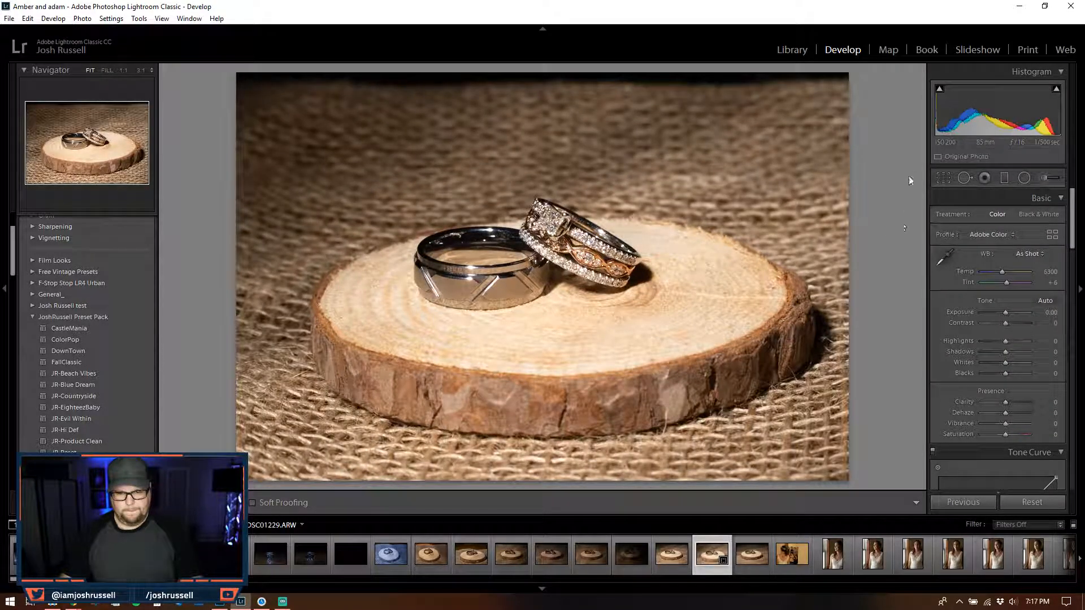
# - Tighten the crop further around the wood slice, keeping the rings near the centre of the frame
pyautogui.press('r')
pyautogui.moveTo(283, 104); pyautogui.dragTo(306, 120)
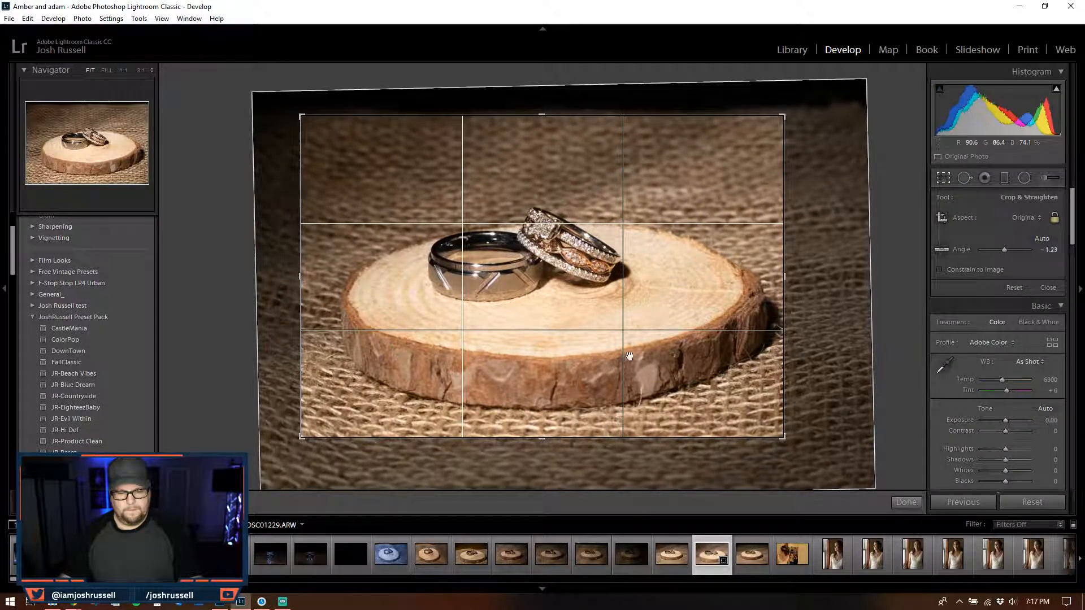
pyautogui.click(906, 502)
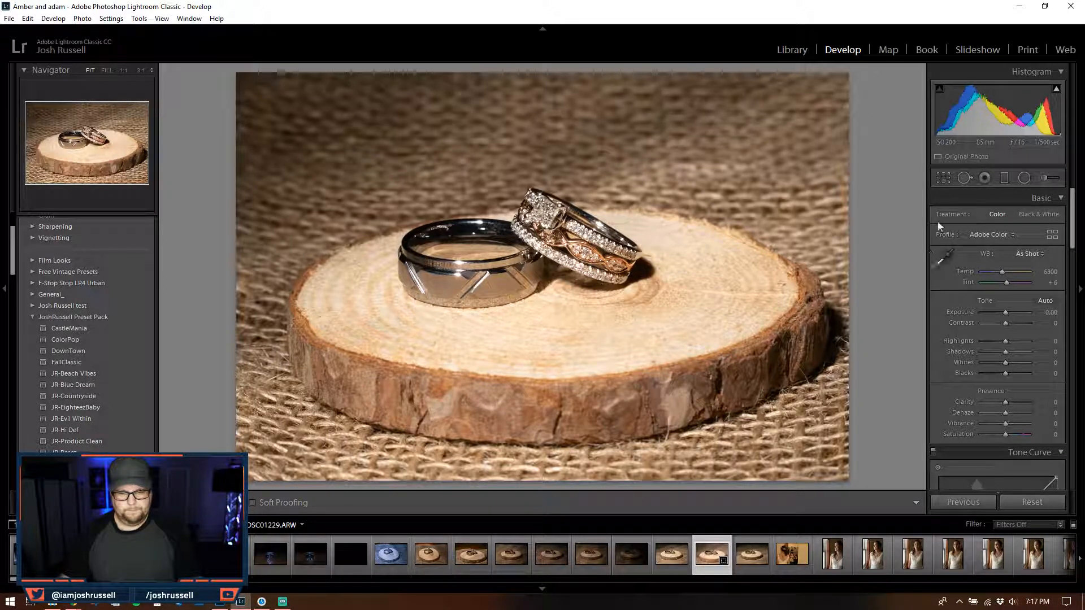
# - Try a tighter off-centre crop that cuts off part of the wood slice, and undo it
pyautogui.click(943, 178)
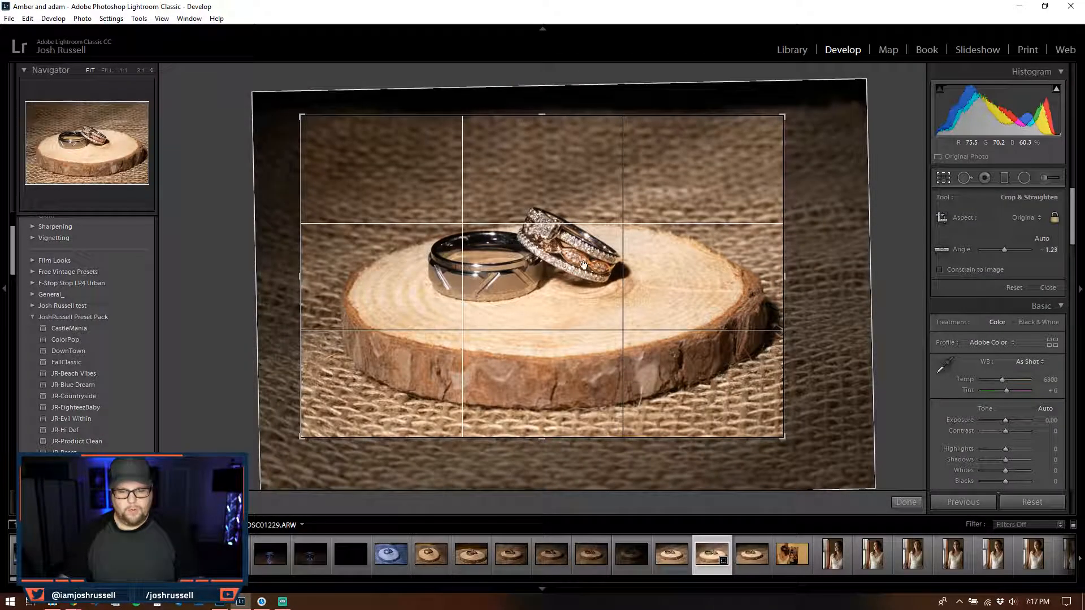
pyautogui.moveTo(569, 244); pyautogui.dragTo(695, 297)
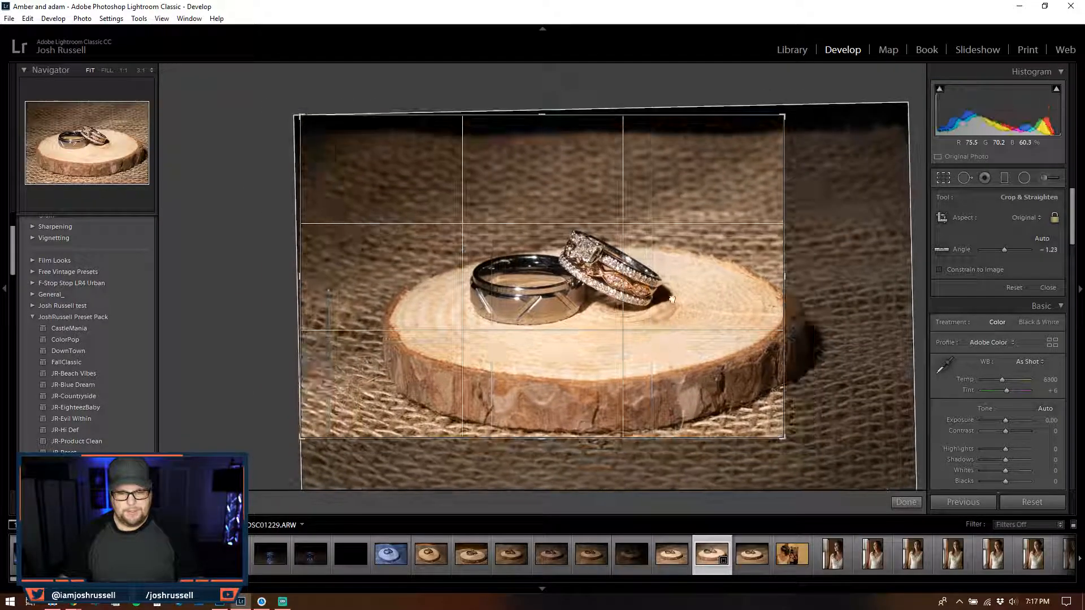
pyautogui.moveTo(784, 436); pyautogui.dragTo(753, 416)
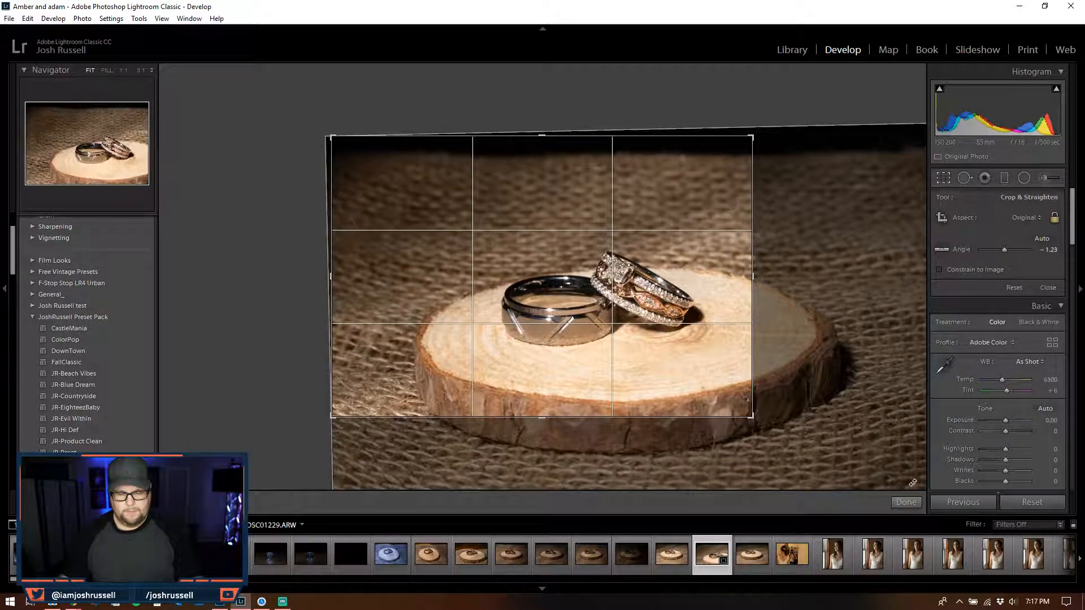
pyautogui.click(904, 506)
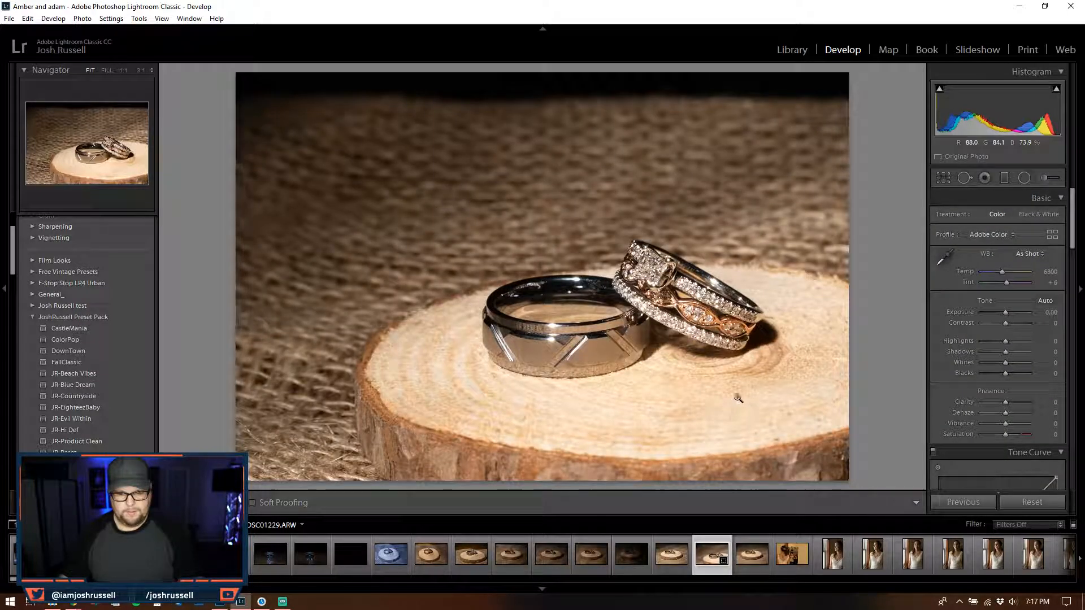
pyautogui.hotkey('ctrl', 'z')
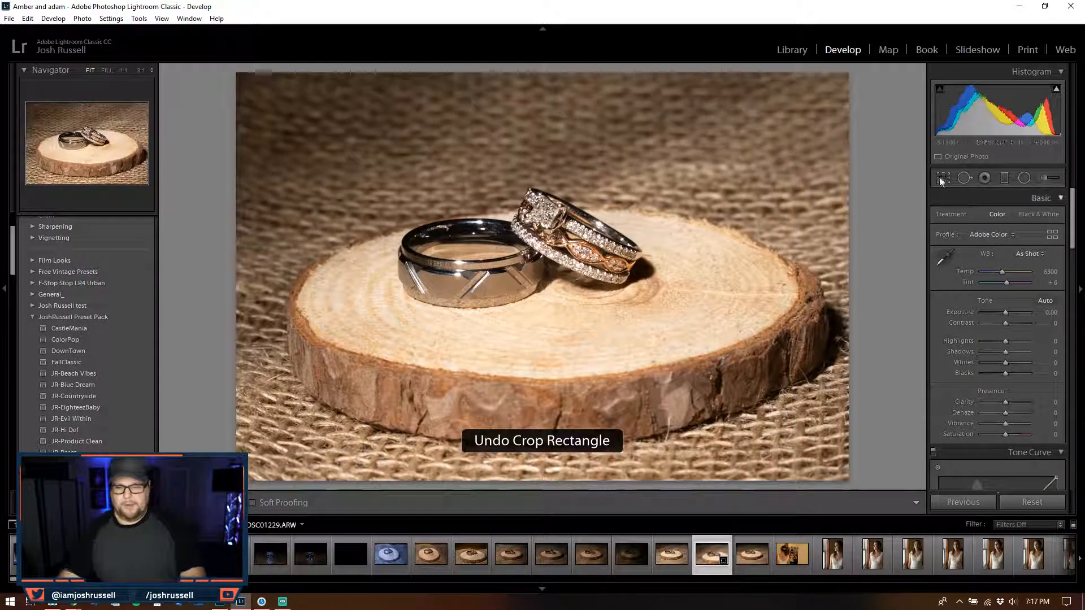
# - Set the crop's aspect to As Shot and apply the crop
pyautogui.click(941, 180)
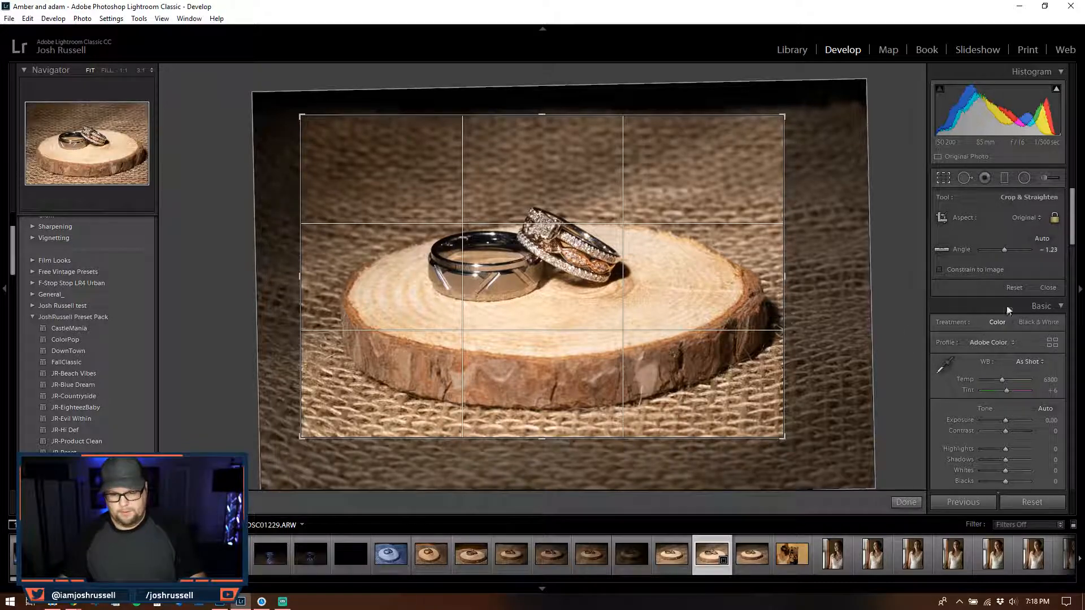
pyautogui.click(1033, 210)
pyautogui.click(974, 234)
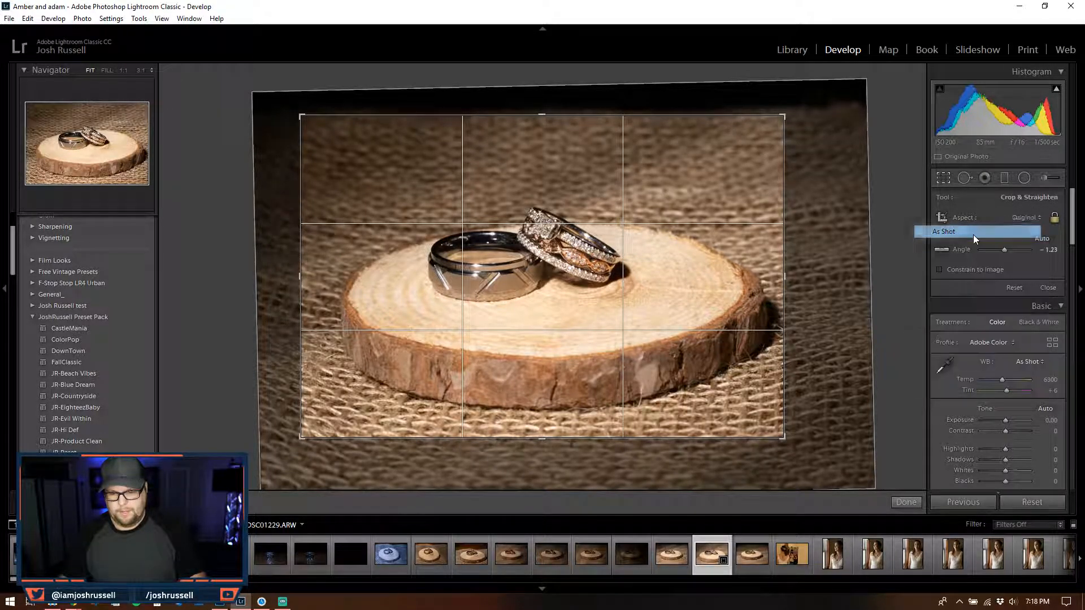
pyautogui.click(906, 503)
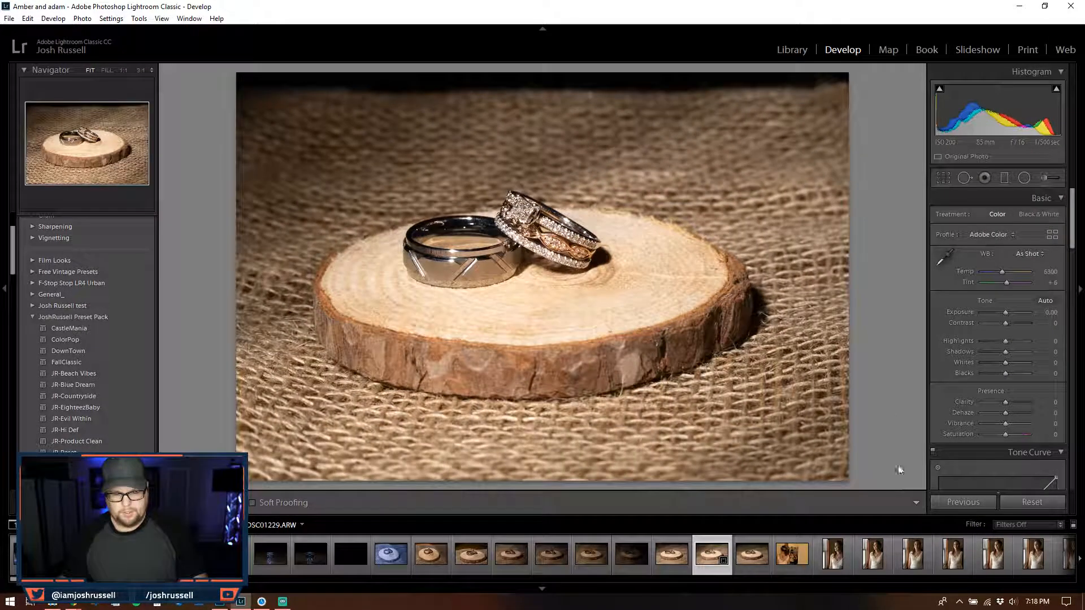
# - Open a copy of the ring photo with Lightroom adjustments in Color Efex Pro 4
pyautogui.rightClick(763, 334)
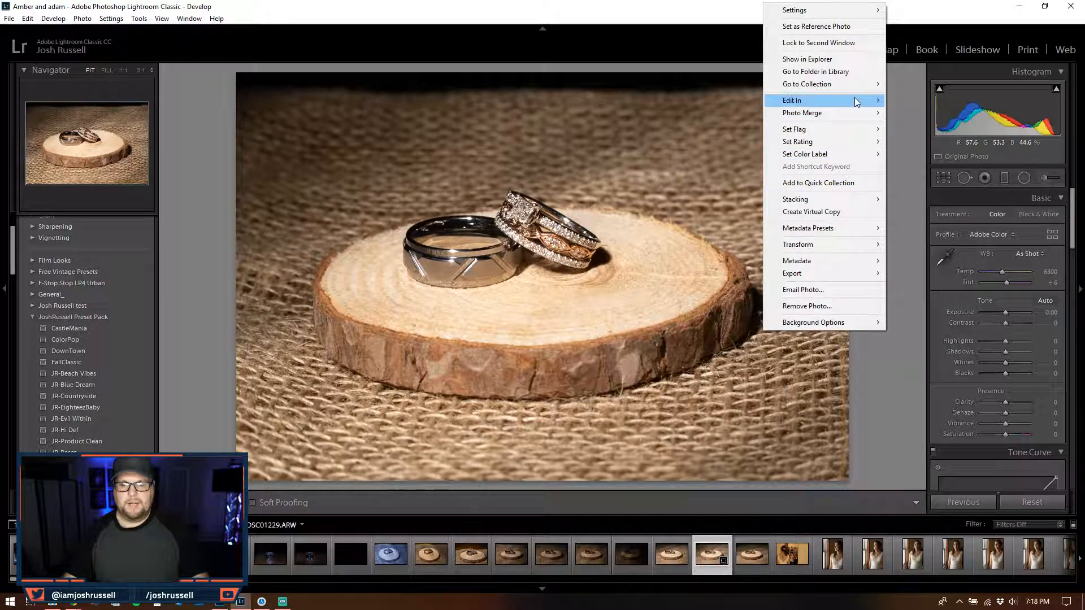
pyautogui.moveTo(857, 102)
pyautogui.click(945, 142)
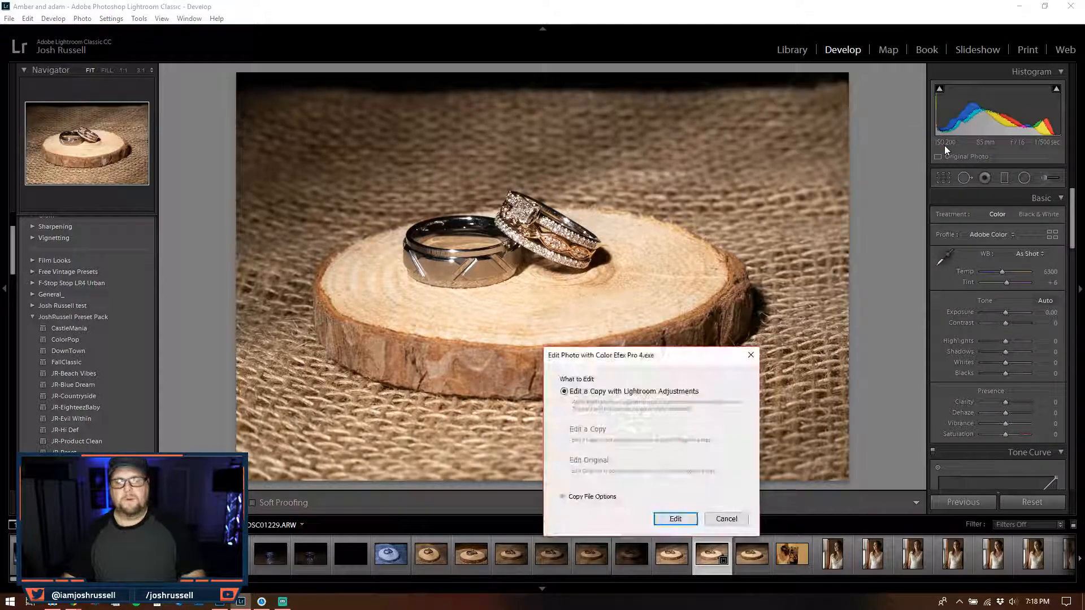
pyautogui.click(674, 519)
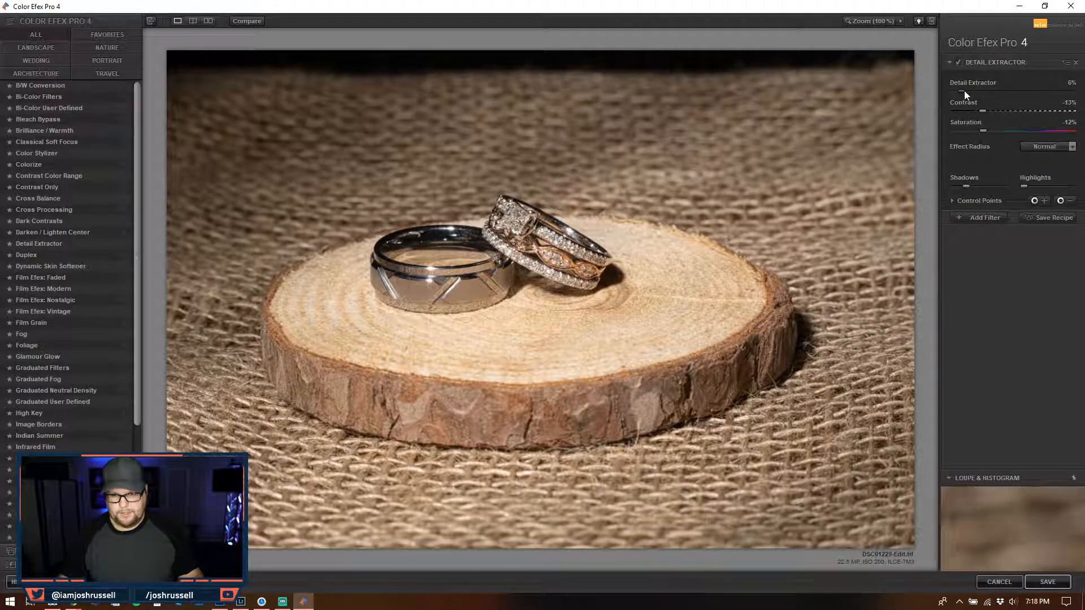
# - Set the Detail Extractor amount to 15% and save the edited photo back to Lightroom
pyautogui.click(984, 90)
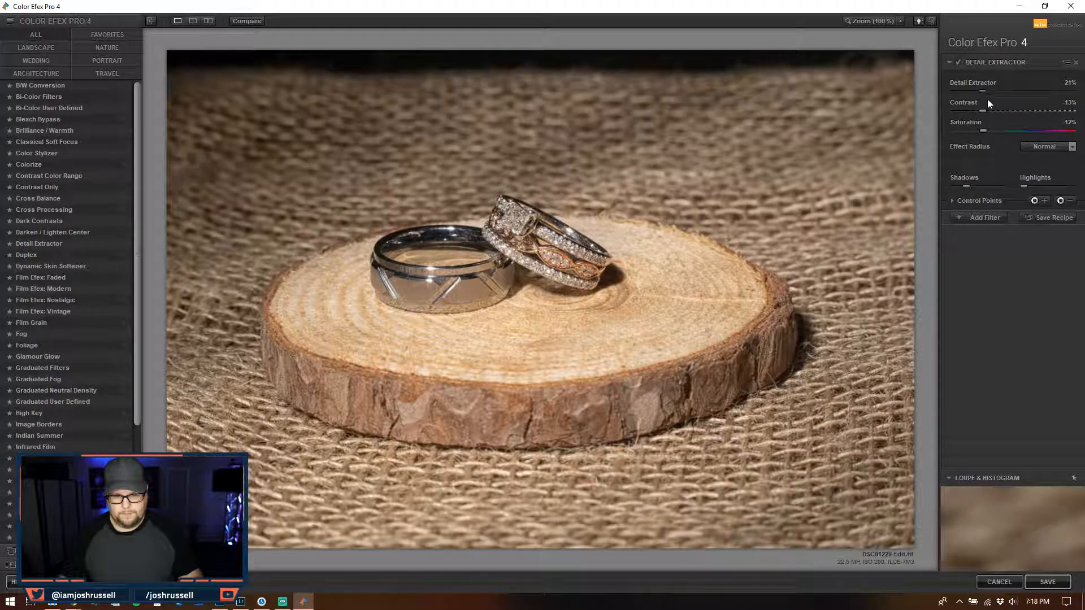
pyautogui.moveTo(973, 92); pyautogui.dragTo(972, 90)
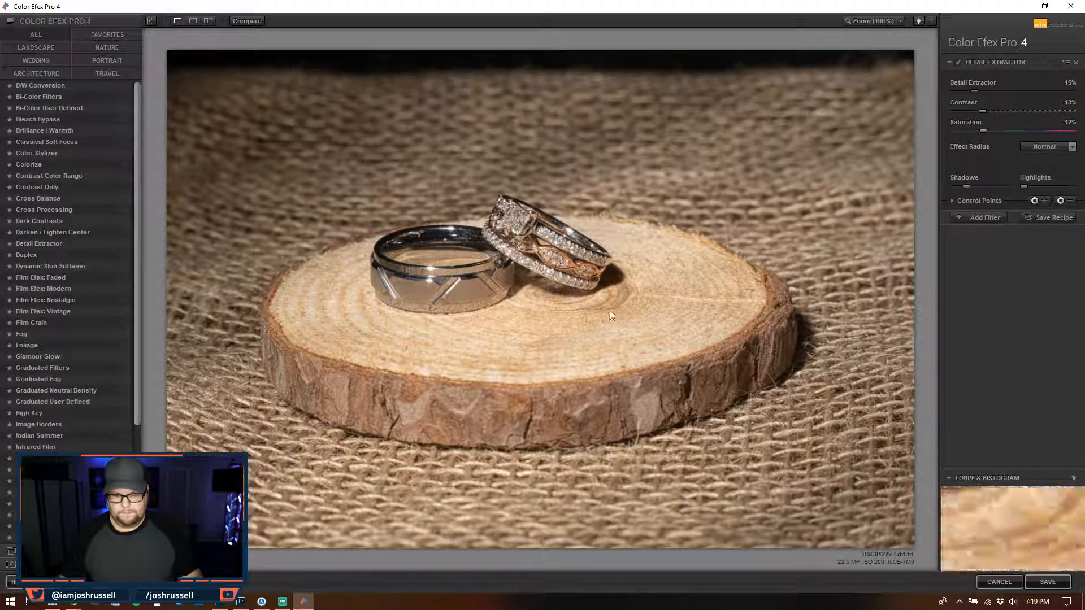
pyautogui.click(1047, 582)
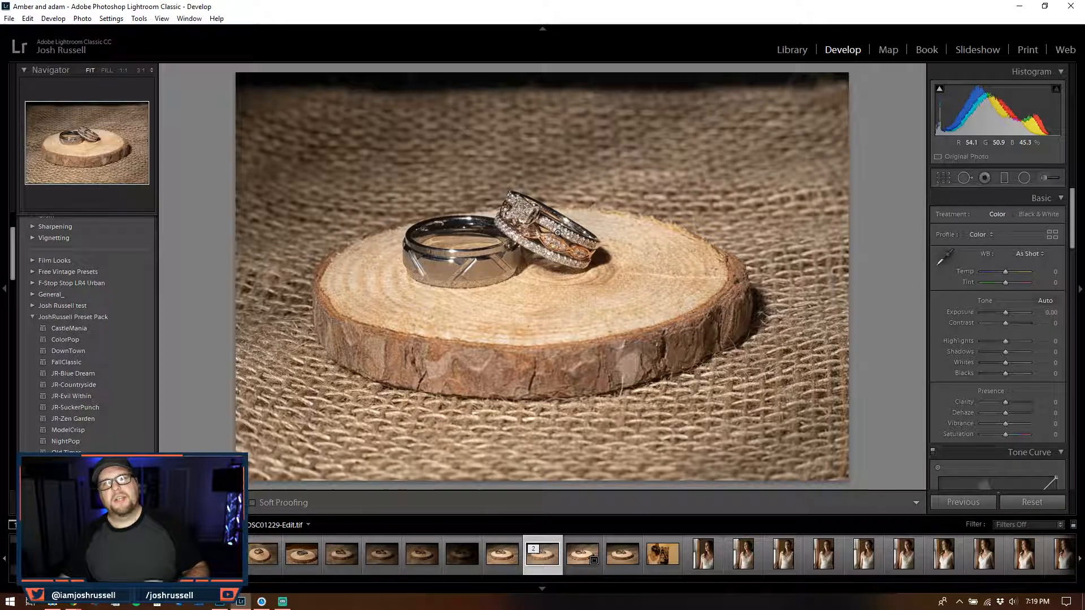
# - Send DSC01229-Edit.tif to Topaz Studio for editing and allow the app to make changes to the device
pyautogui.rightClick(582, 217)
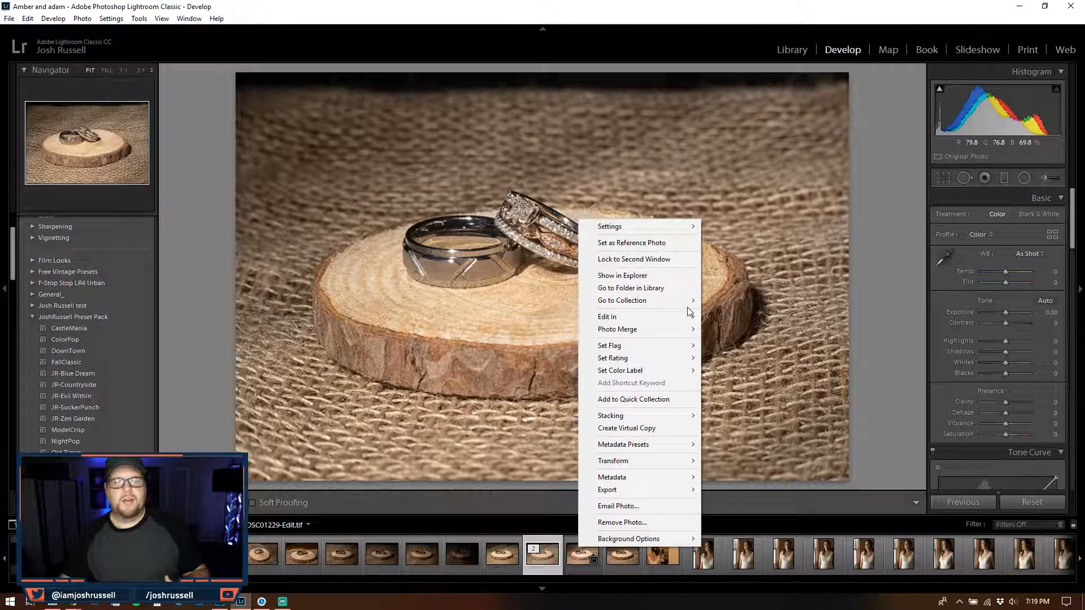
pyautogui.moveTo(685, 328)
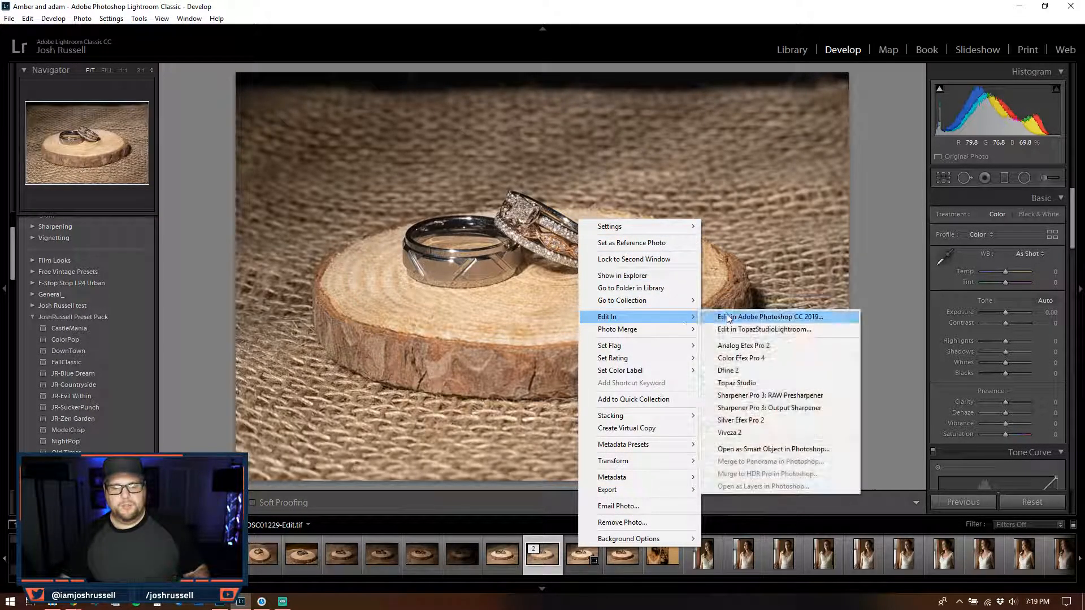
pyautogui.click(784, 386)
pyautogui.click(673, 535)
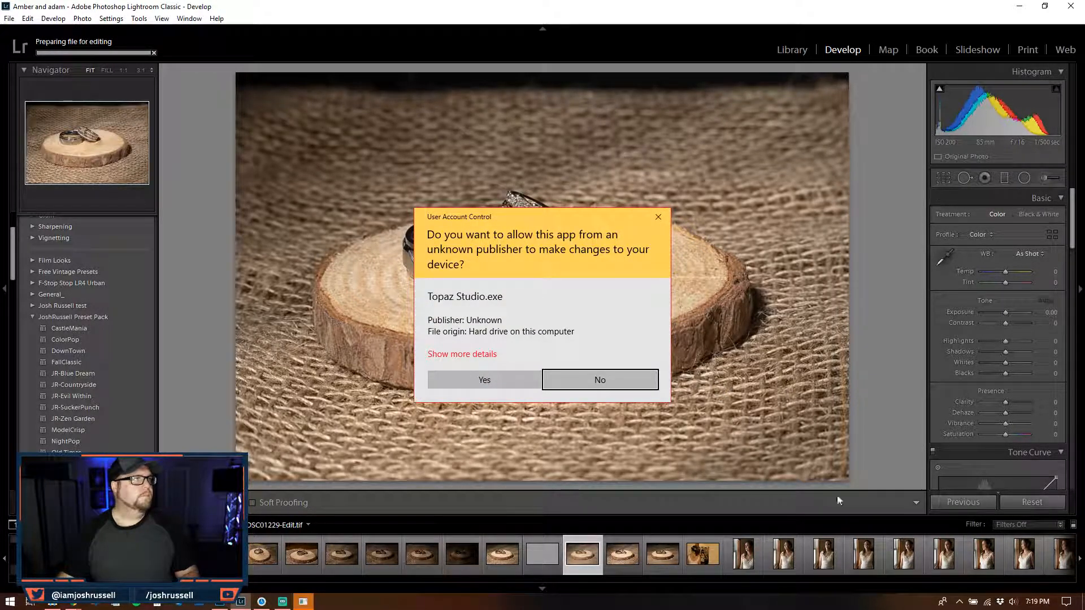
pyautogui.click(500, 385)
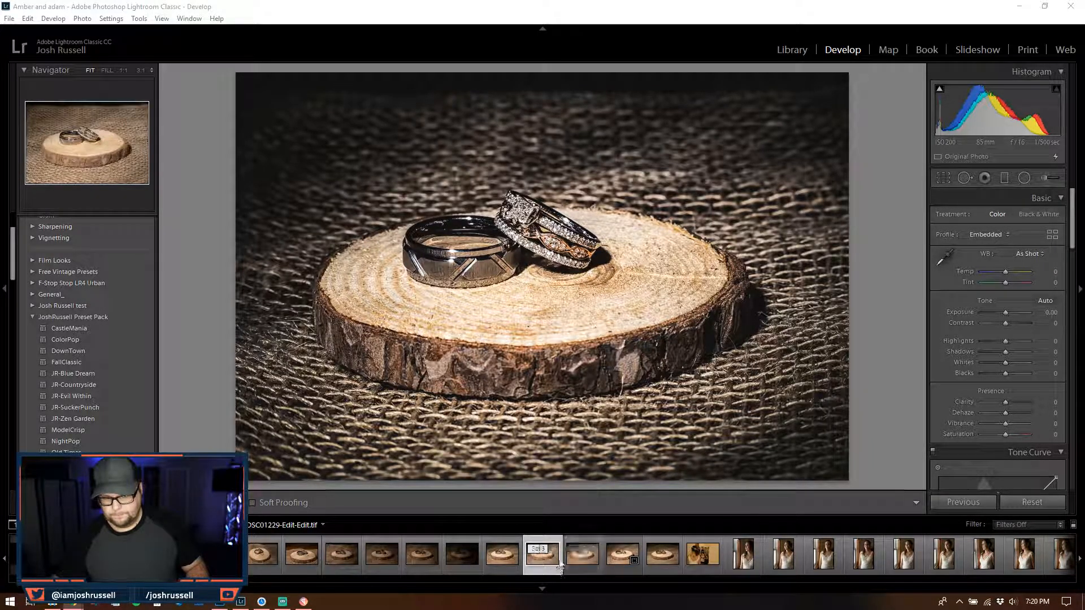
pyautogui.click(616, 562)
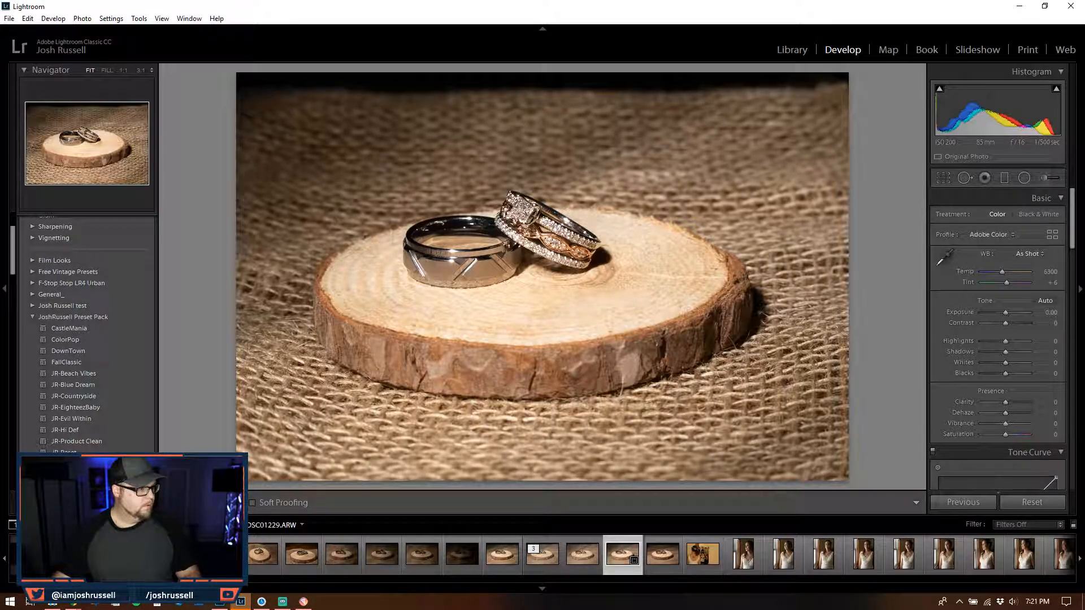
pyautogui.press('super+i')
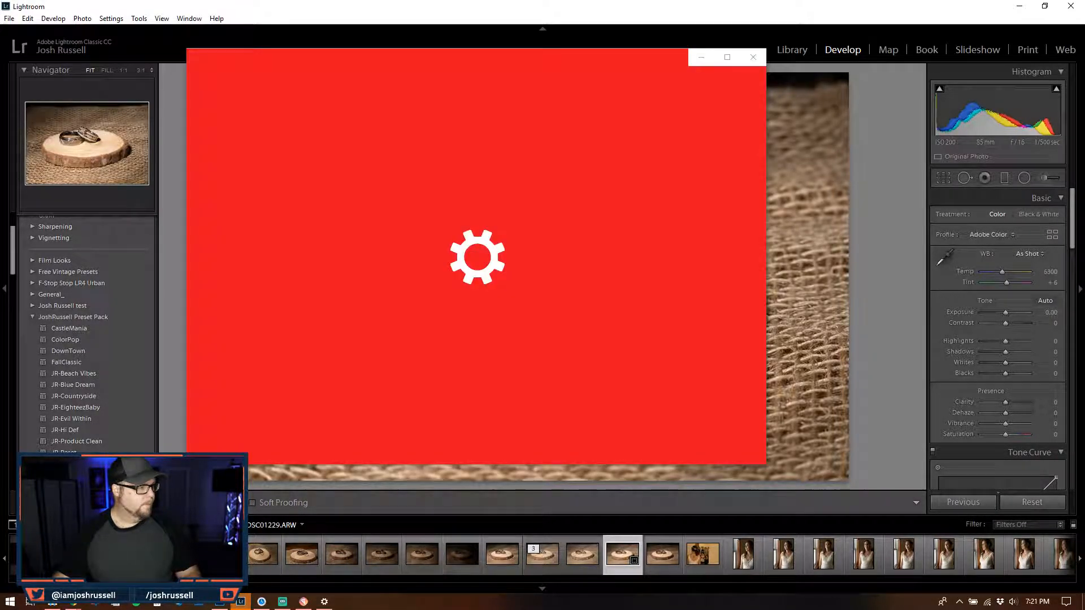
pyautogui.click(753, 57)
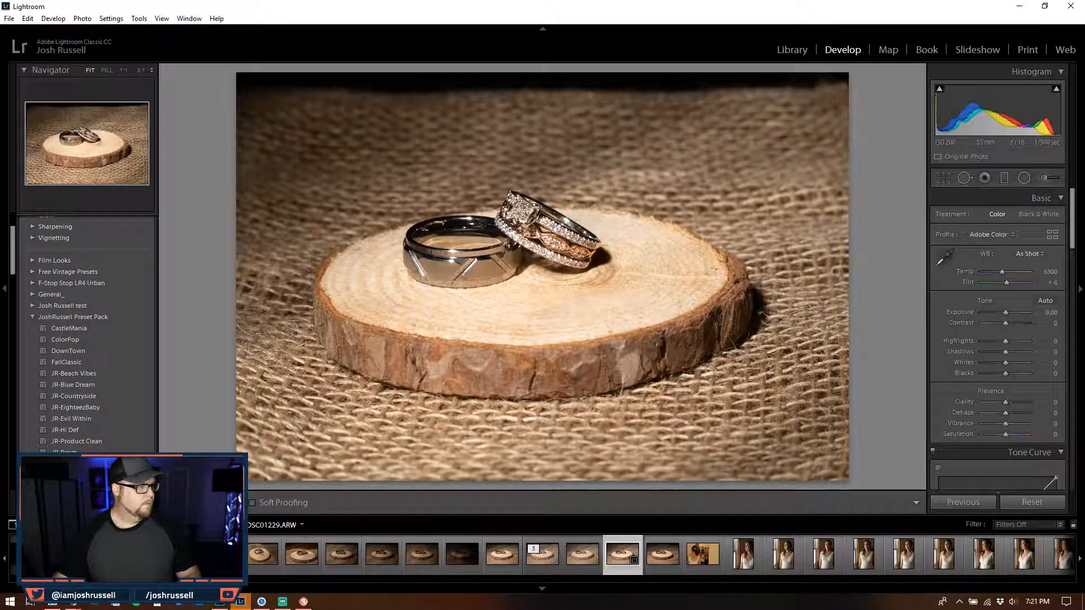
# - Open Task Manager and move its window off this screen to clear the photo view
pyautogui.hotkey('ctrl', 'shift', 'Escape')
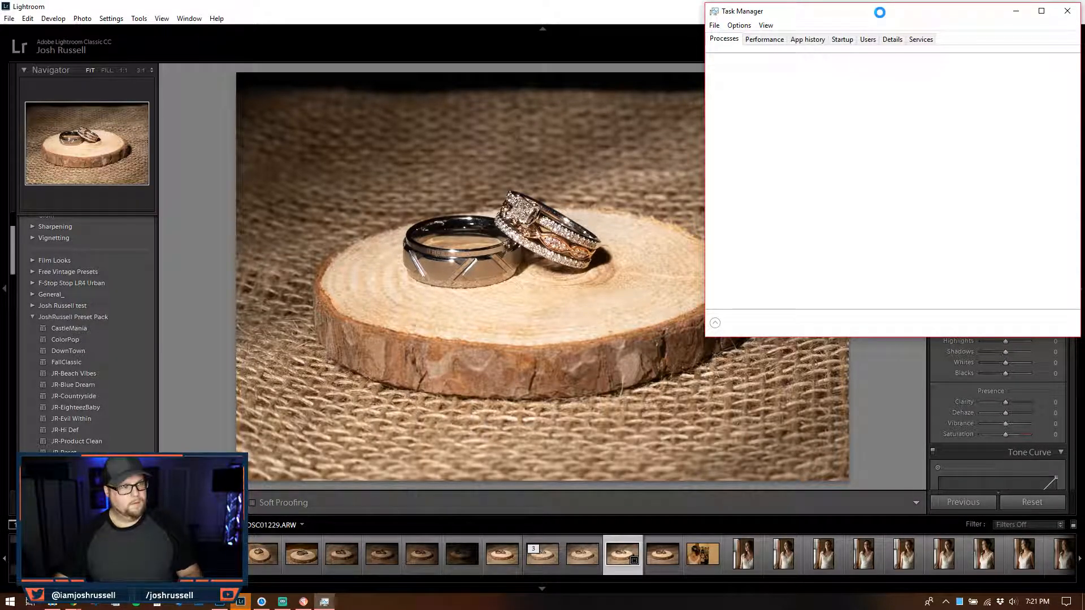
pyautogui.moveTo(880, 12); pyautogui.dragTo(0, 170)
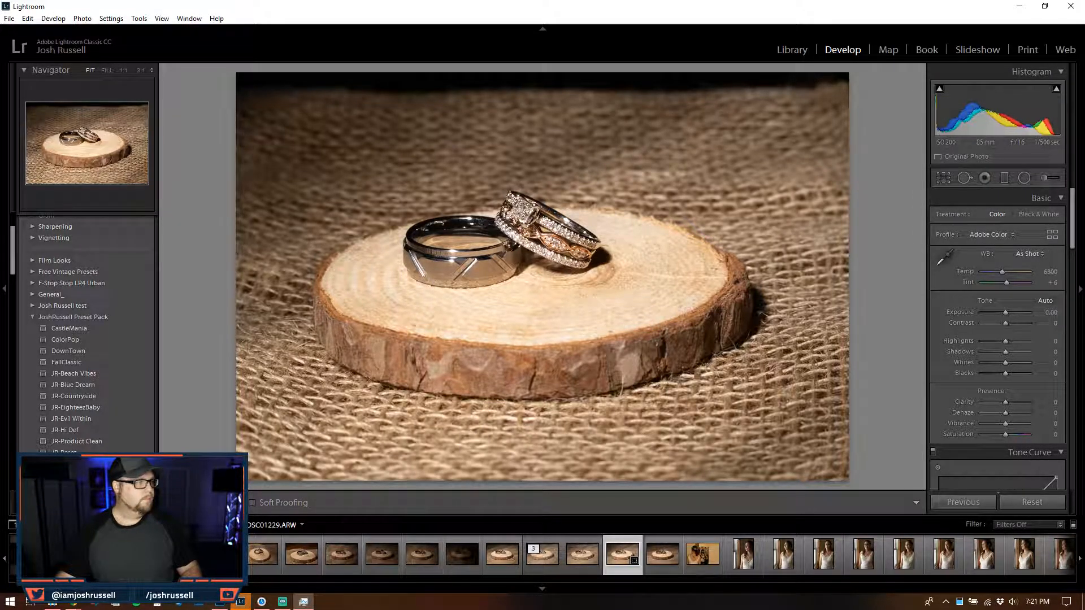
pyautogui.rightClick(516, 264)
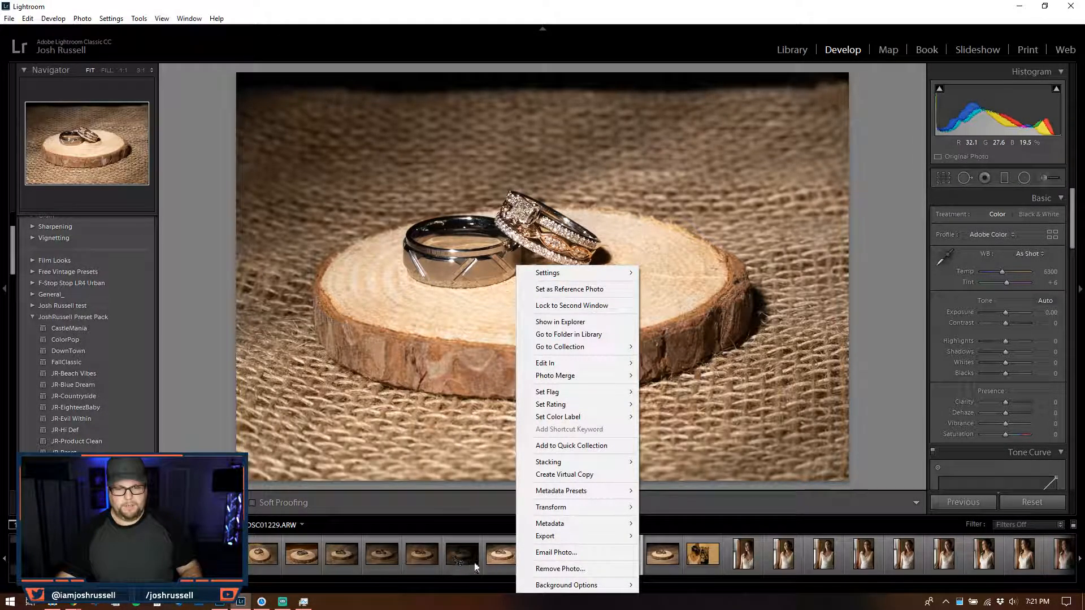
pyautogui.click(485, 585)
pyautogui.click(544, 588)
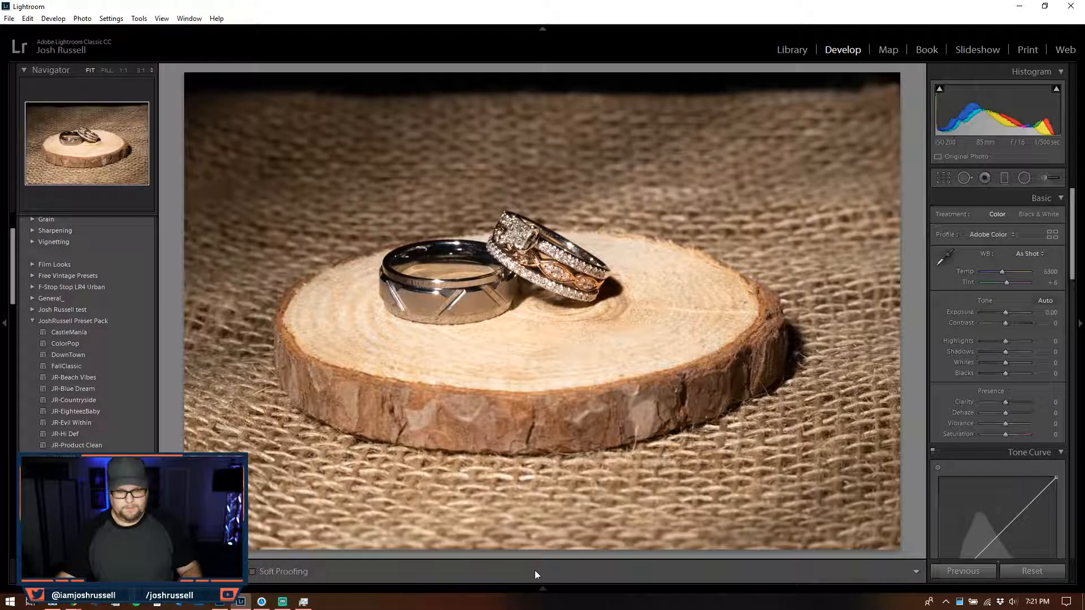
pyautogui.click(520, 588)
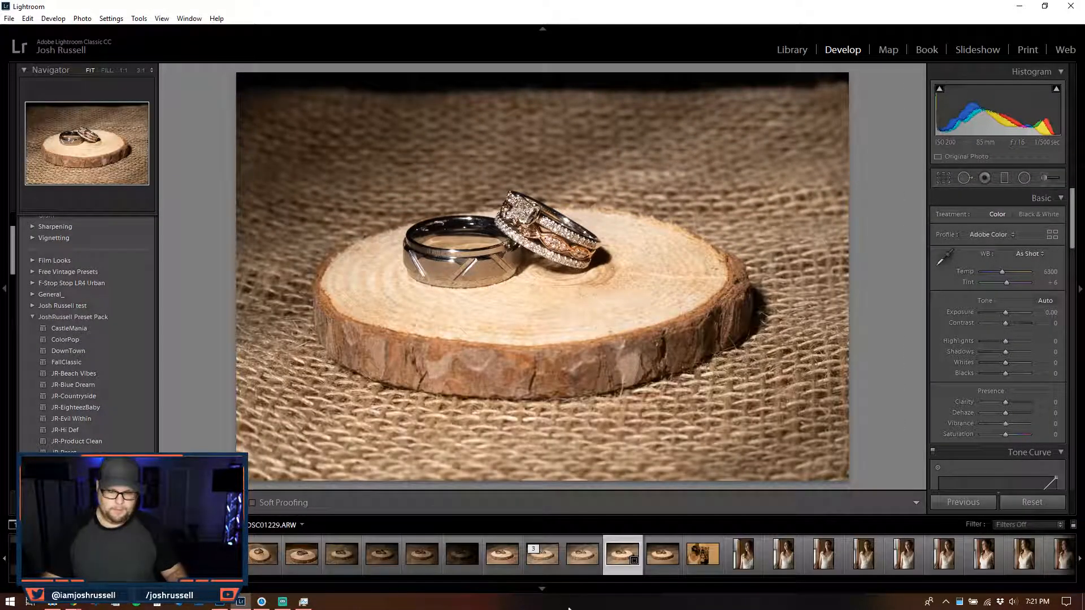
# - Send a copy of DSC01229-Edit-Edit.tif with Lightroom adjustments to Topaz Studio and allow the app to make changes to the device
pyautogui.click(535, 564)
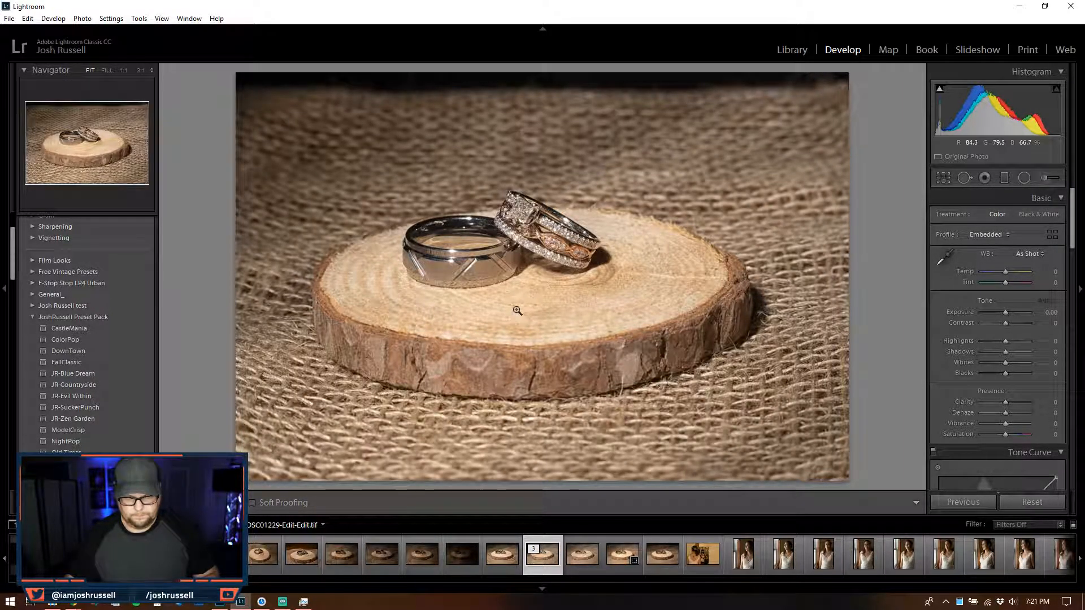
pyautogui.rightClick(519, 311)
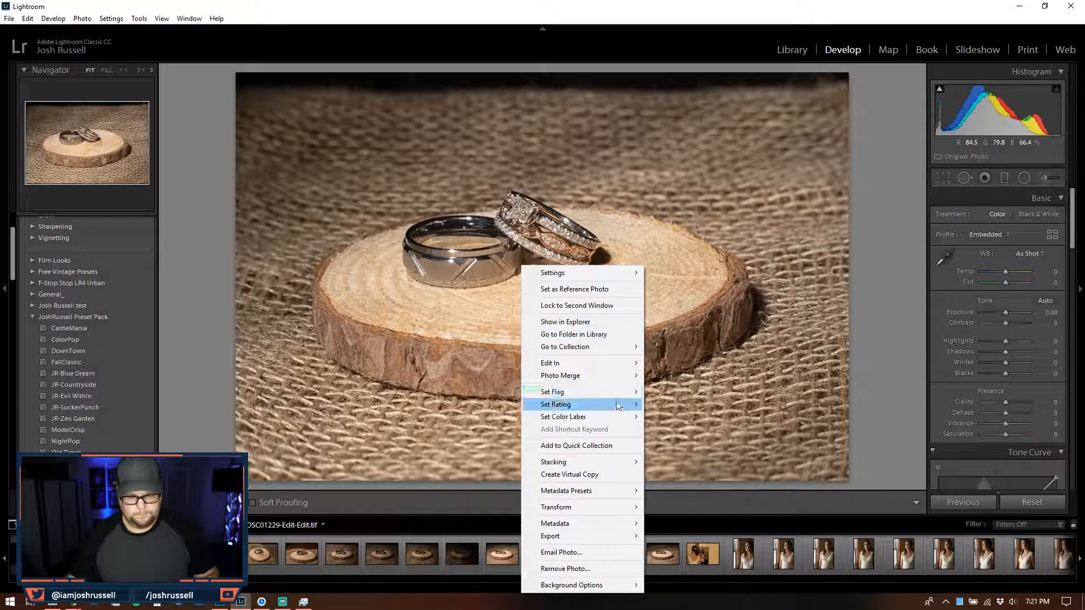
pyautogui.moveTo(610, 370)
pyautogui.click(709, 430)
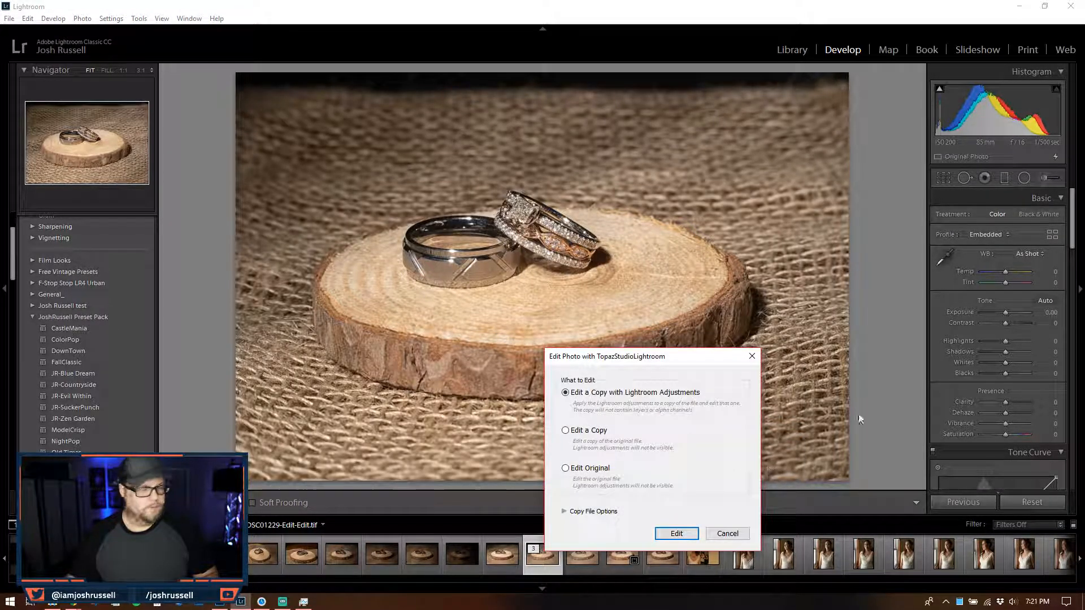
pyautogui.click(677, 534)
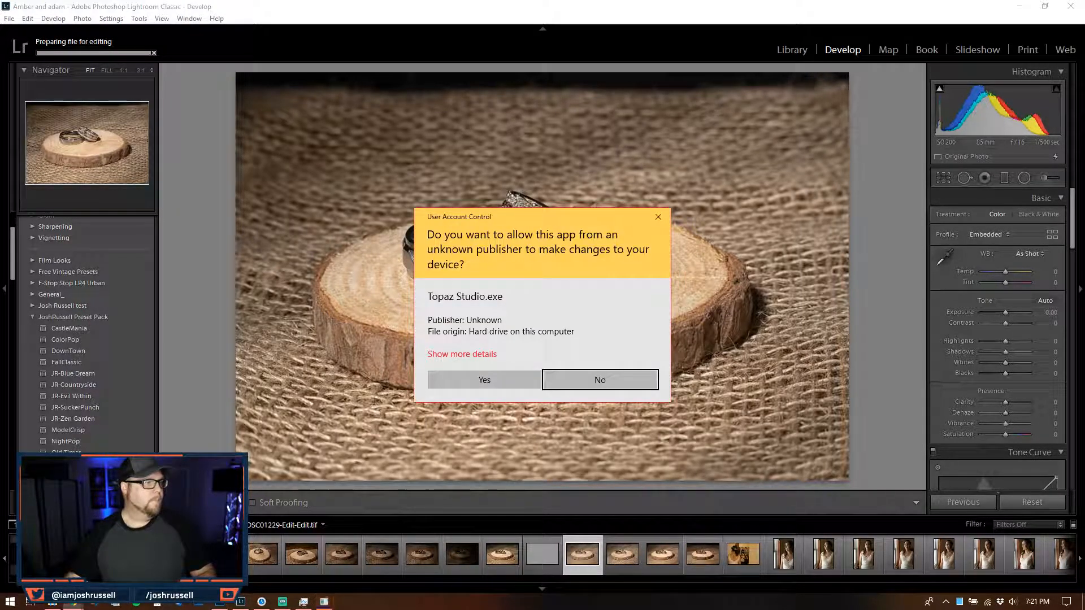
pyautogui.click(496, 382)
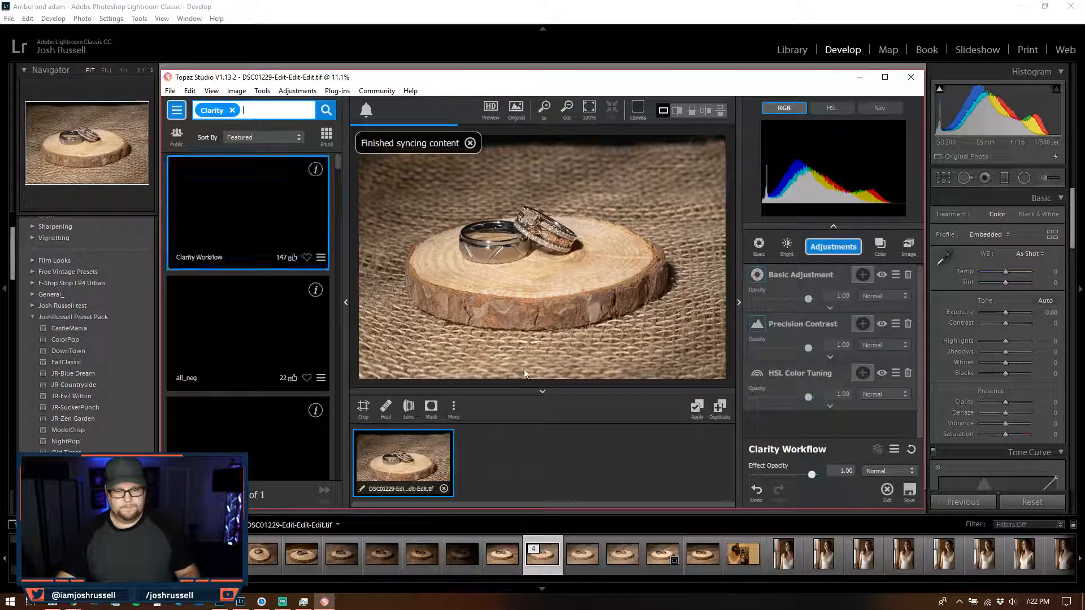
# - In Precision Contrast, set Micro to 0.36, Low to 0.29, Medium to 0.14 and High to -0.16, and compare with the original
pyautogui.click(885, 77)
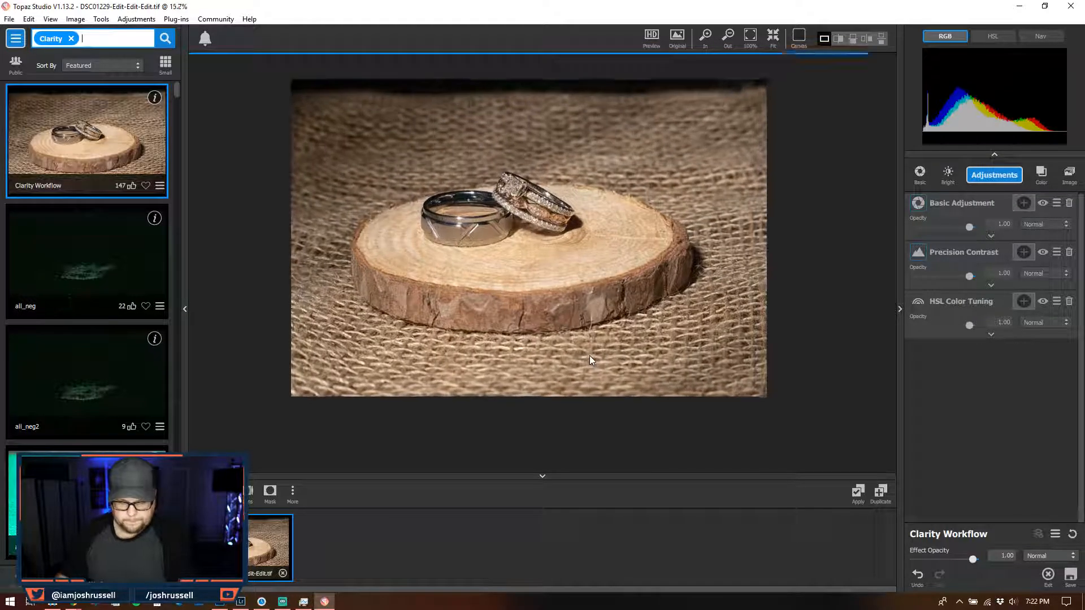
pyautogui.click(611, 485)
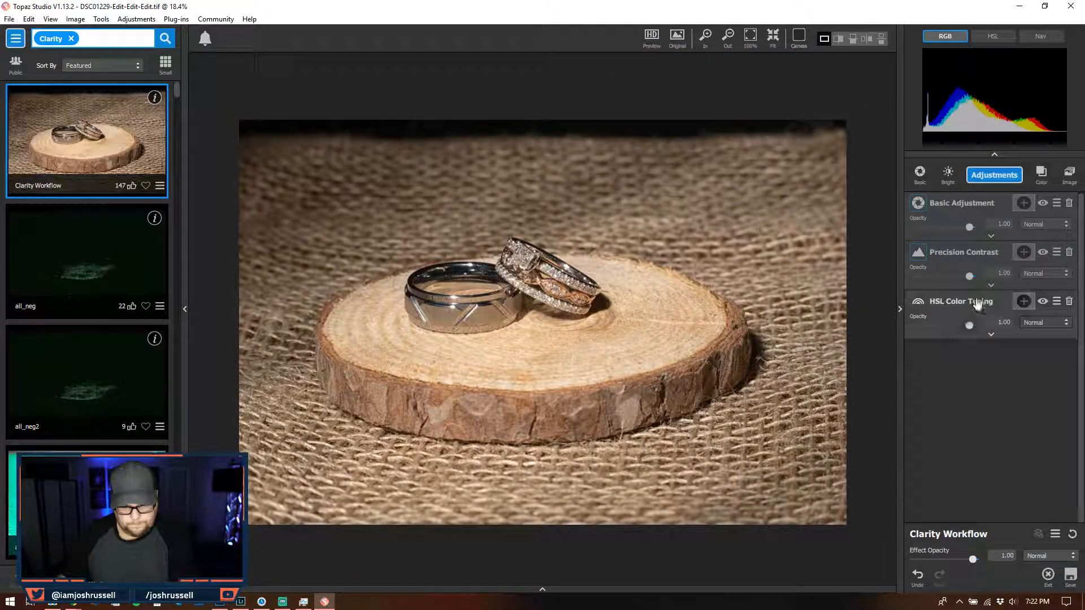
pyautogui.click(991, 287)
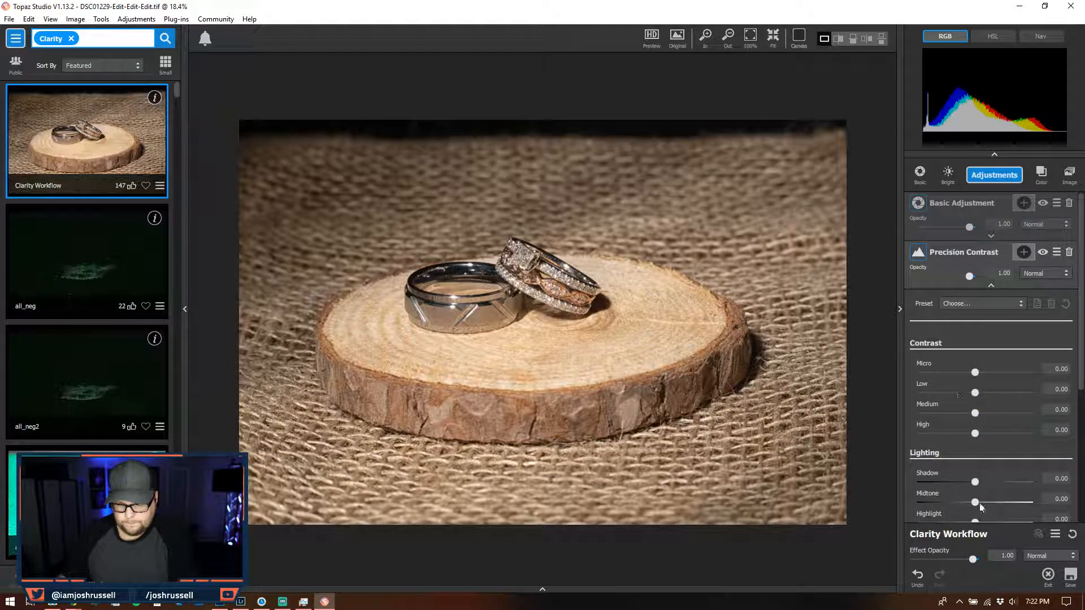
pyautogui.moveTo(975, 373); pyautogui.dragTo(993, 374)
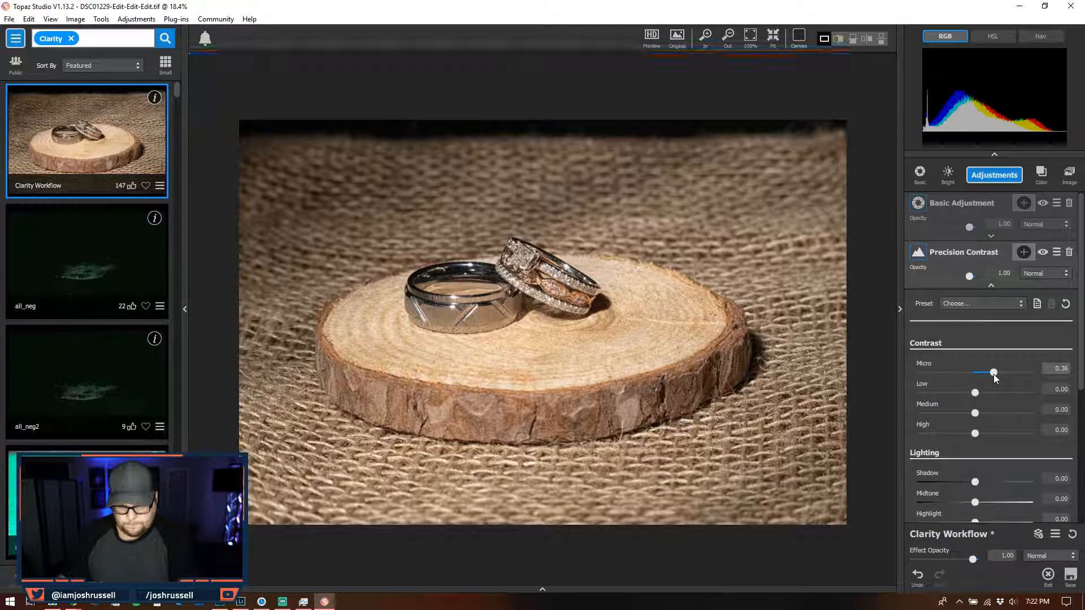
pyautogui.moveTo(975, 393); pyautogui.dragTo(966, 433)
pyautogui.click(975, 433)
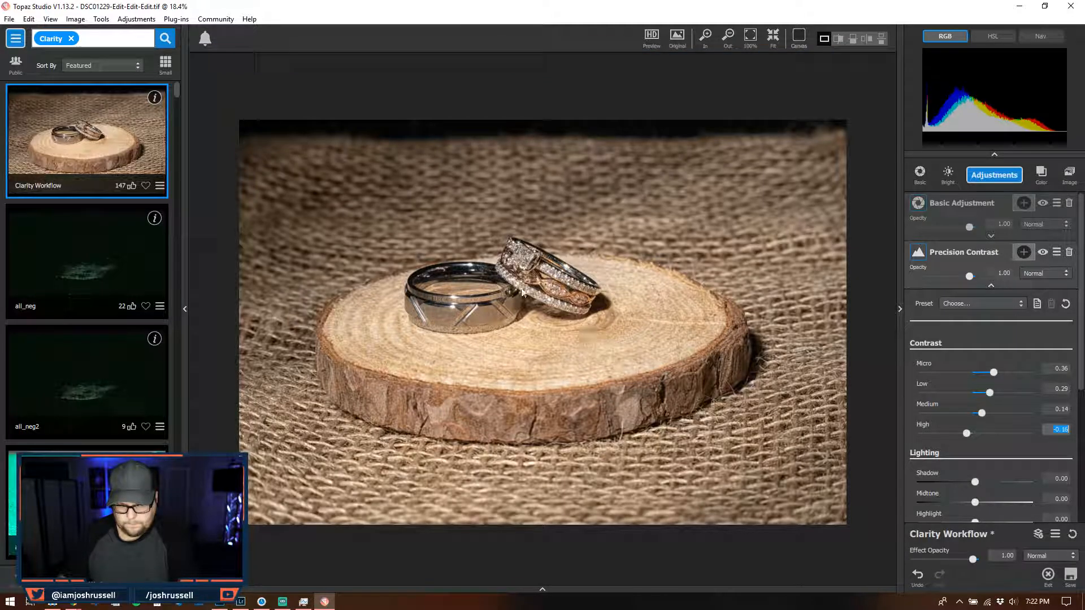
pyautogui.press('space')
pyautogui.press('space')
pyautogui.press('space')
pyautogui.press('space')
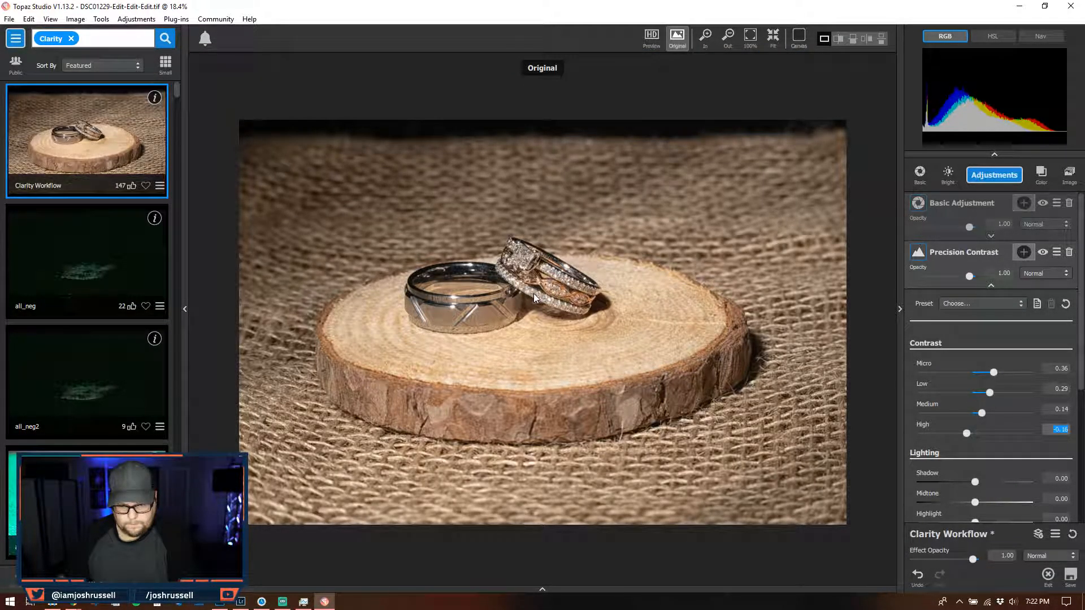
pyautogui.press('space')
# - Set Precision Contrast lighting to Shadow -0.48, Midtone -0.08 and Highlight -0.15, with Vibrant at 0.28 and Color Contrast at 0.35
pyautogui.scroll(-1, 920, 491)
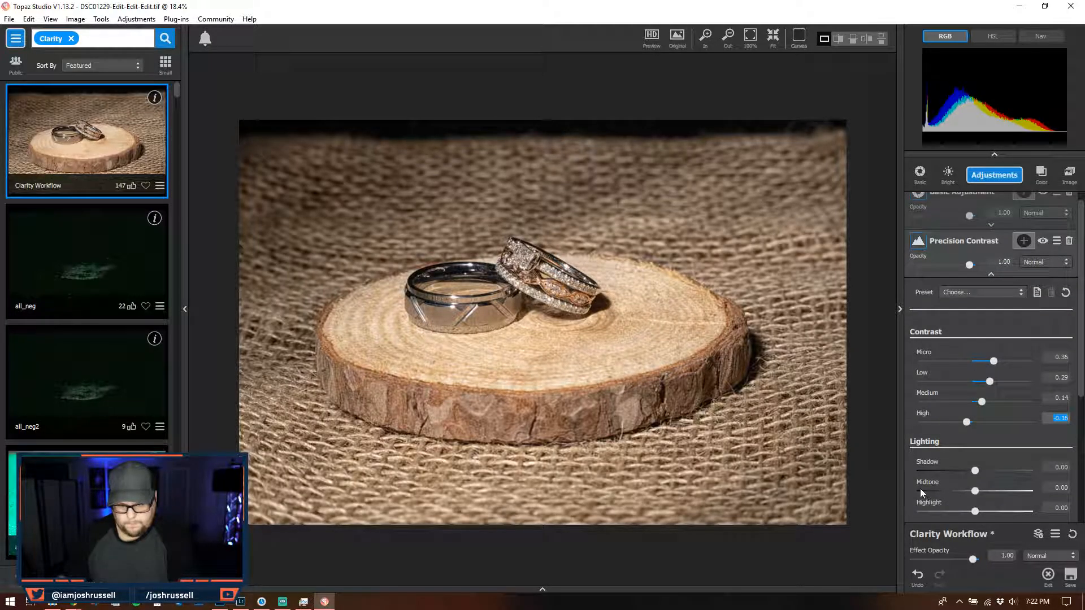
pyautogui.moveTo(975, 459); pyautogui.dragTo(968, 501)
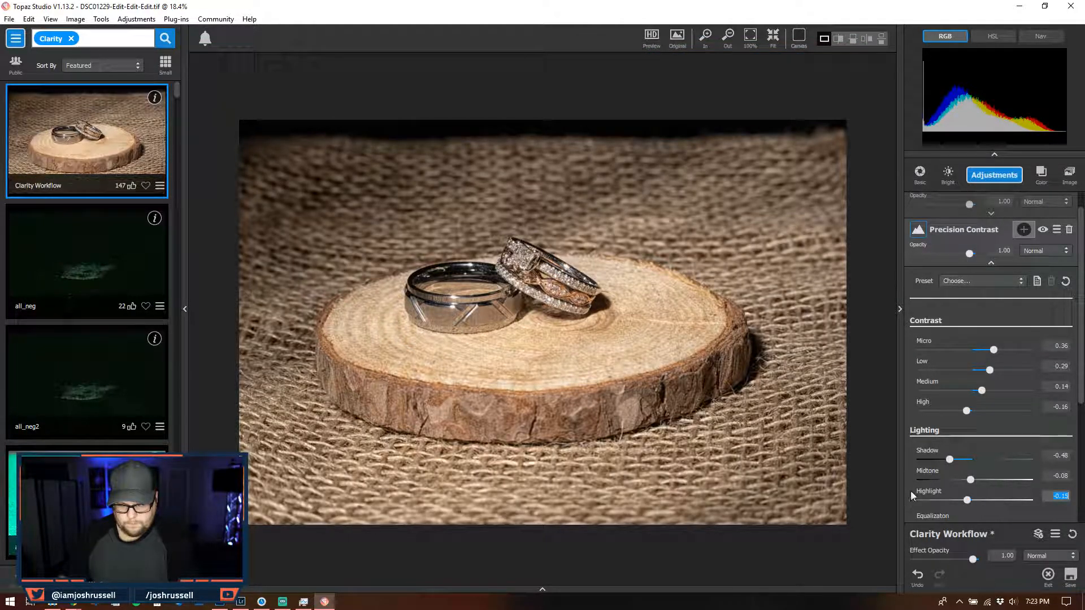
pyautogui.scroll(-5, 909, 490)
pyautogui.moveTo(975, 444); pyautogui.dragTo(991, 465)
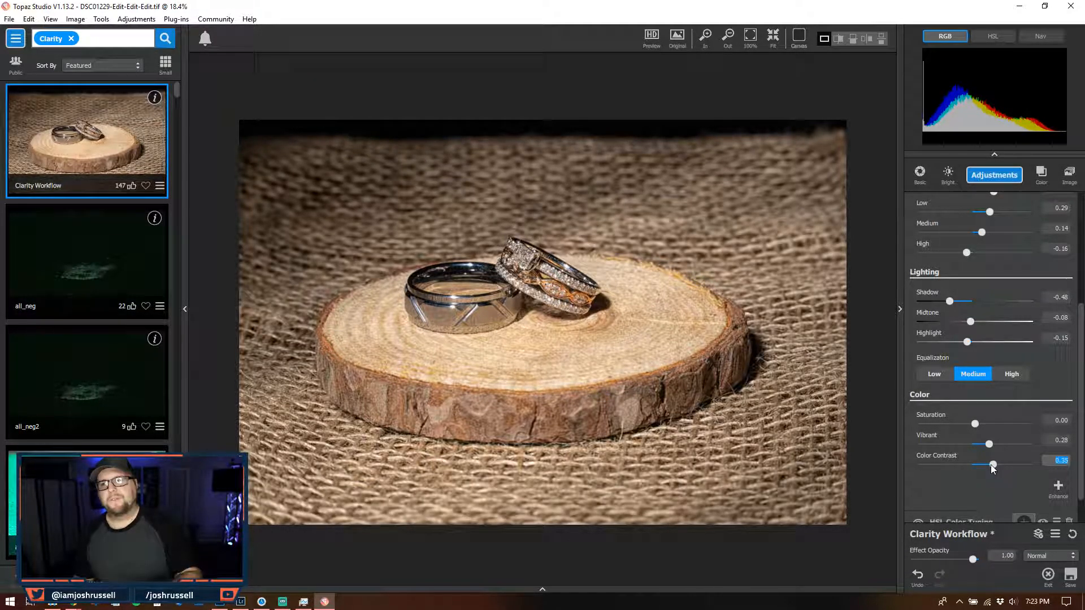
pyautogui.click(540, 280)
pyautogui.click(560, 314)
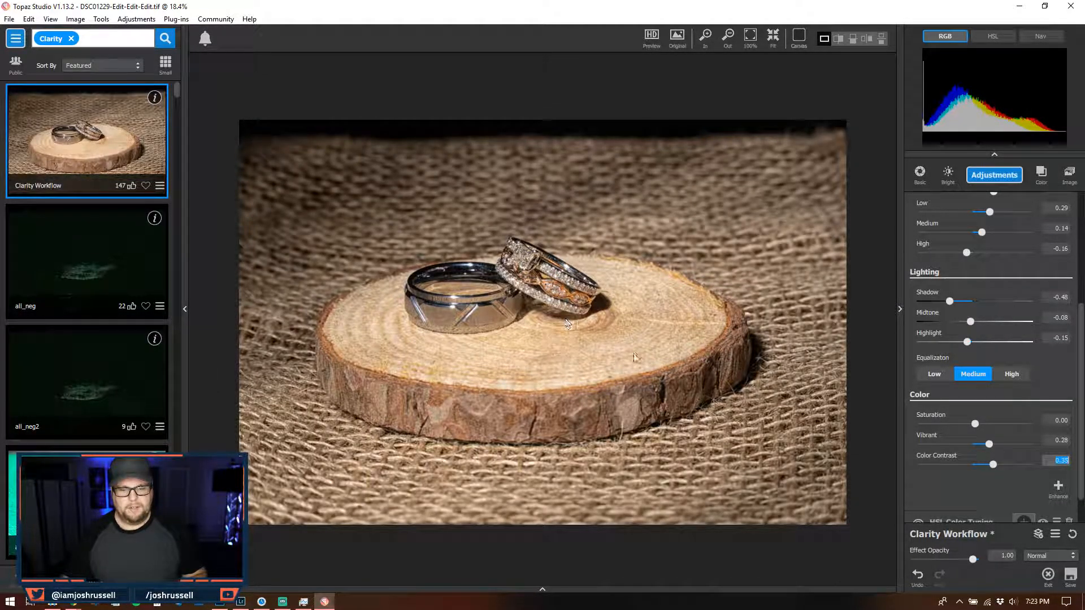
# - Save the Topaz Studio edit, switch to Lightroom and open a copy with Lightroom adjustments in Adobe Photoshop CC 2019
pyautogui.click(1070, 580)
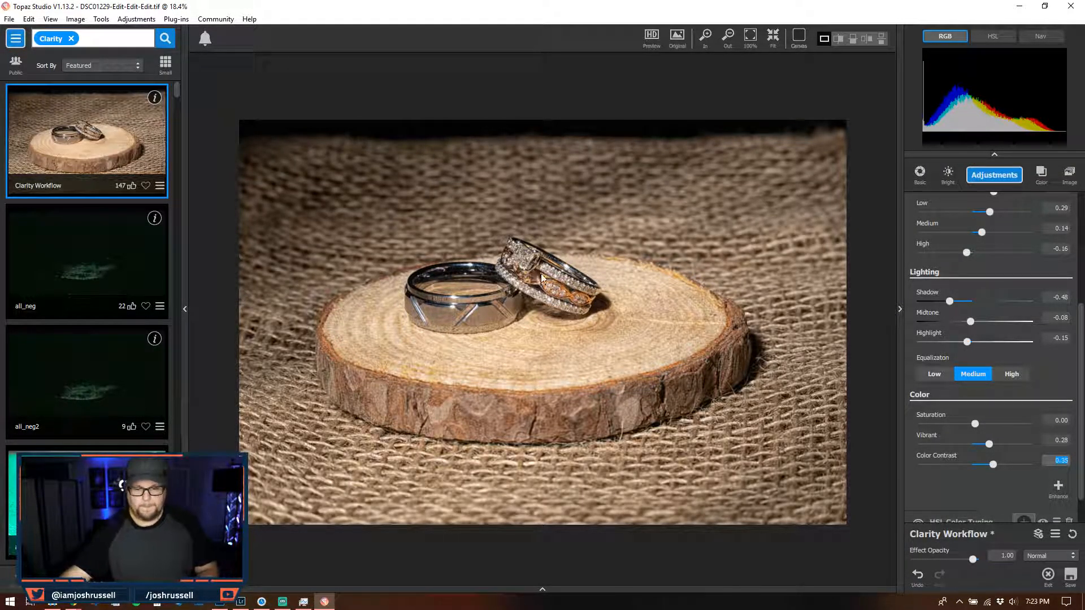
pyautogui.click(237, 605)
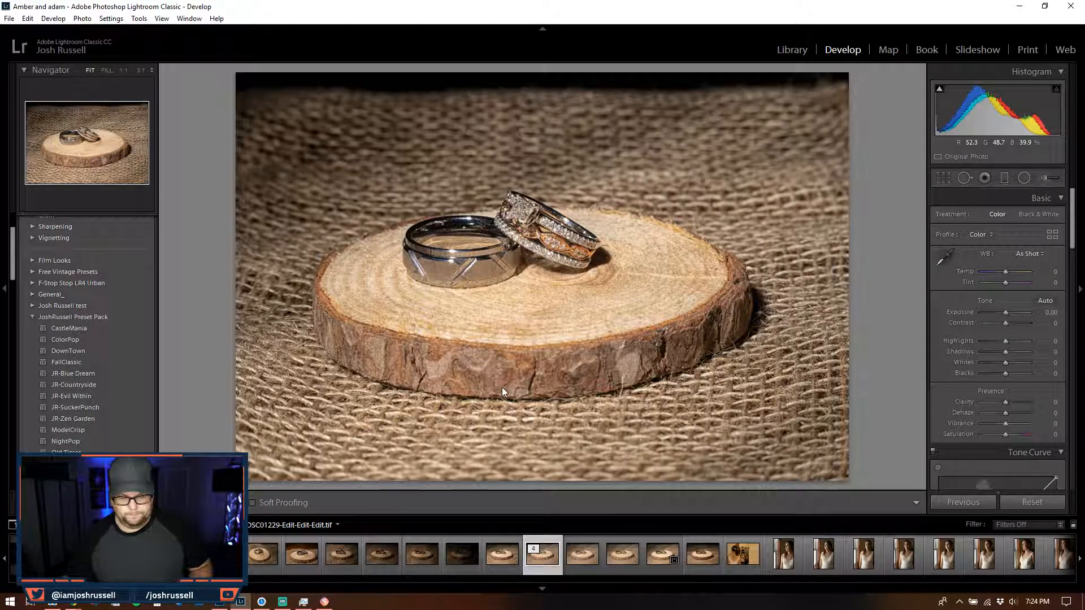
pyautogui.rightClick(502, 387)
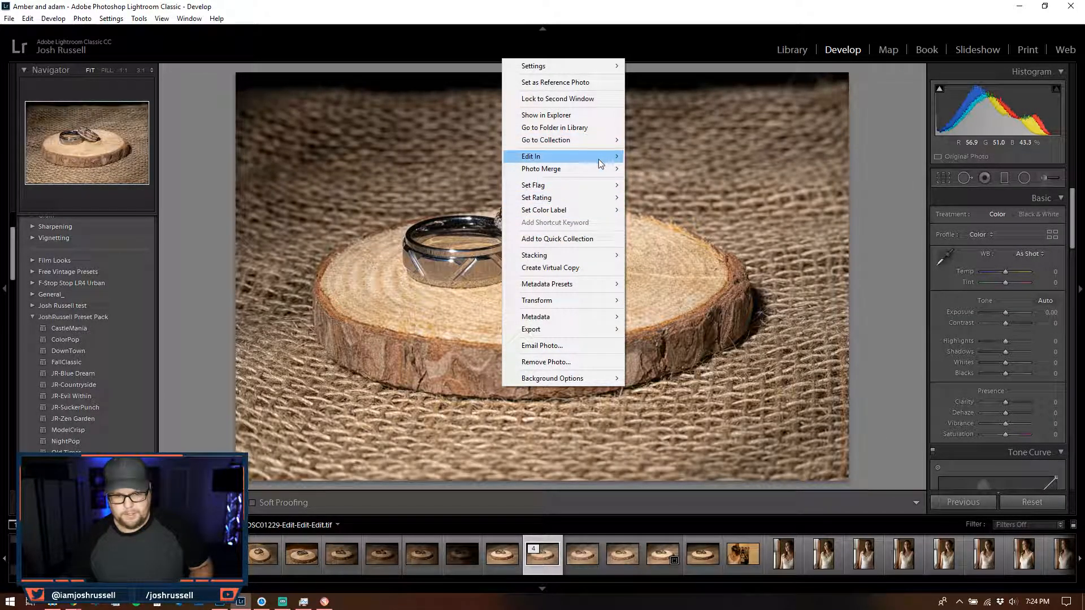
pyautogui.moveTo(601, 160)
pyautogui.click(708, 159)
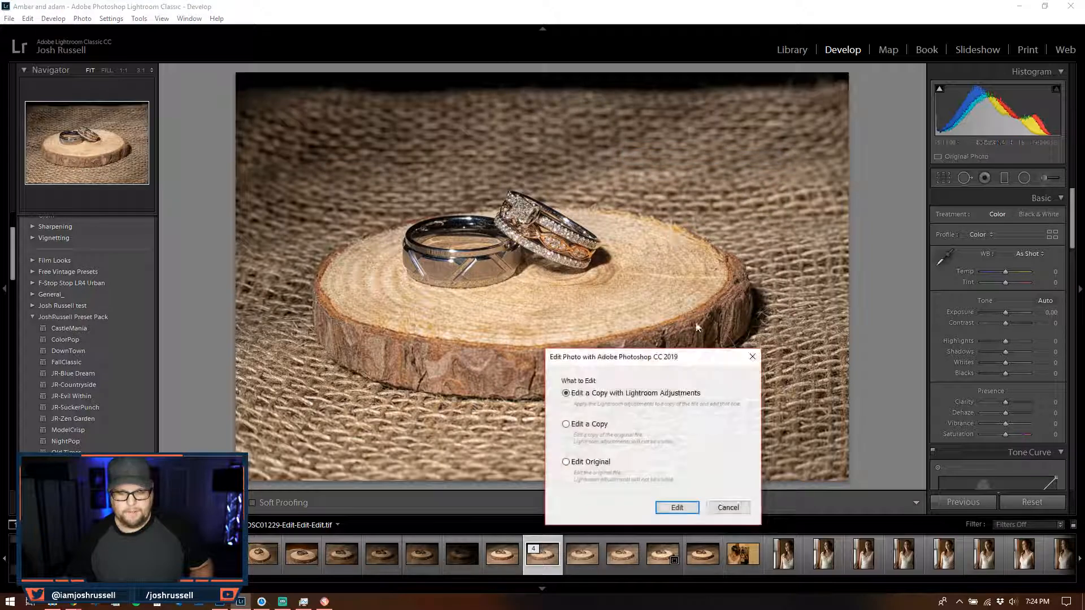
pyautogui.click(677, 508)
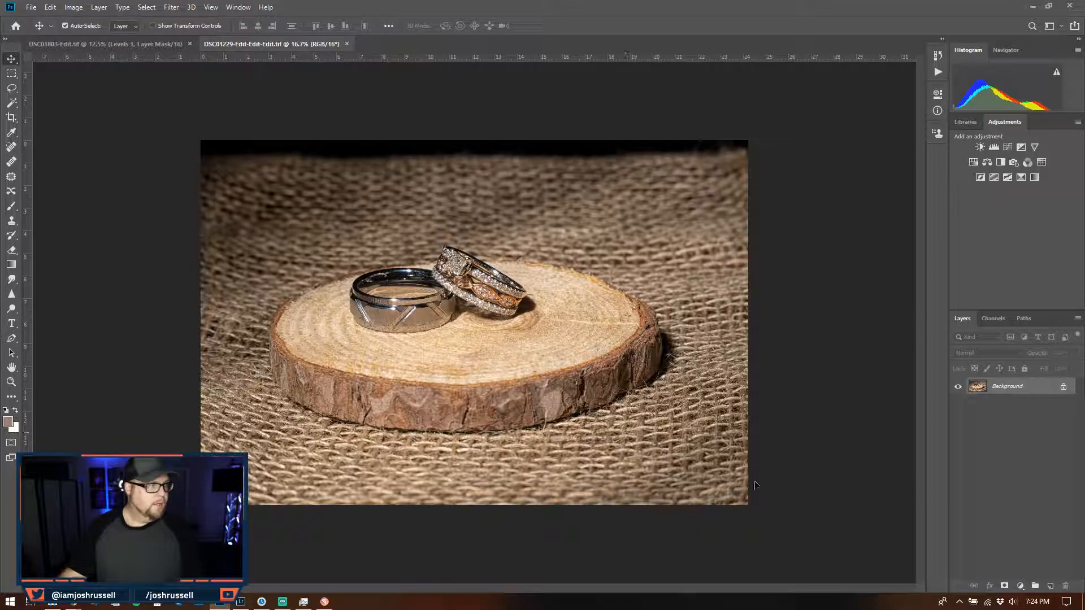
# - Add a new layer above the Background, filled with 50% gray and blended in Linear Light mode
pyautogui.hotkey('ctrl', '+')
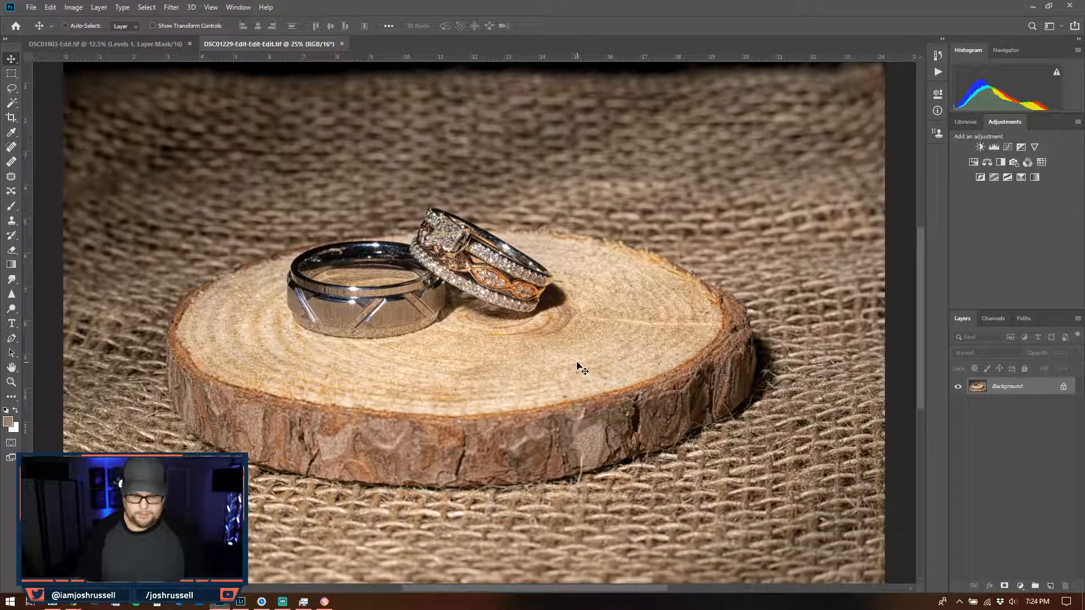
pyautogui.hotkey('ctrl', '-')
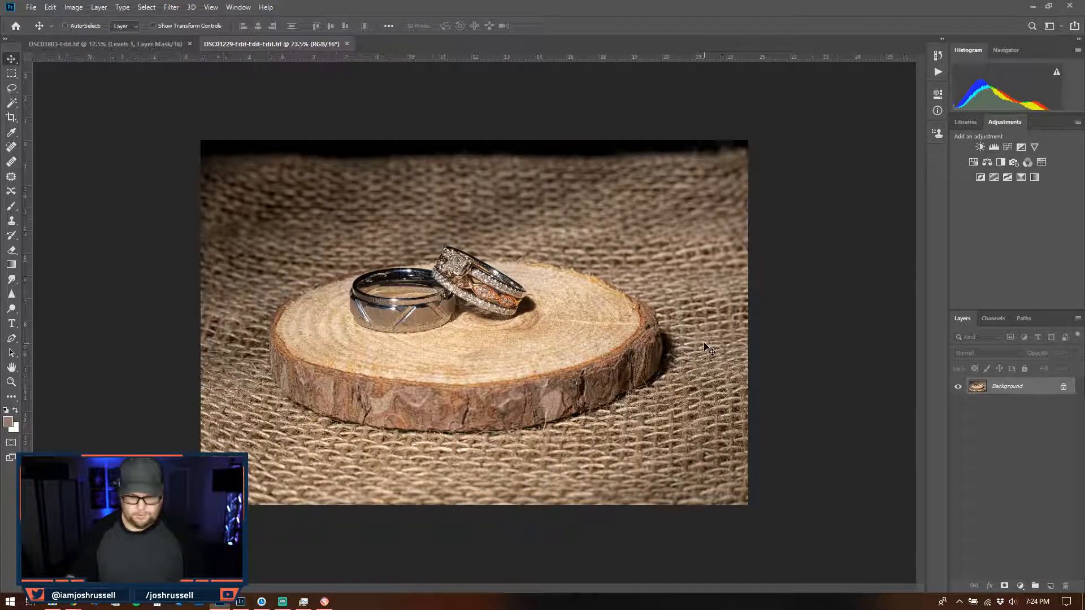
pyautogui.scroll(2, 707, 349)
pyautogui.hotkey('ctrl', '-')
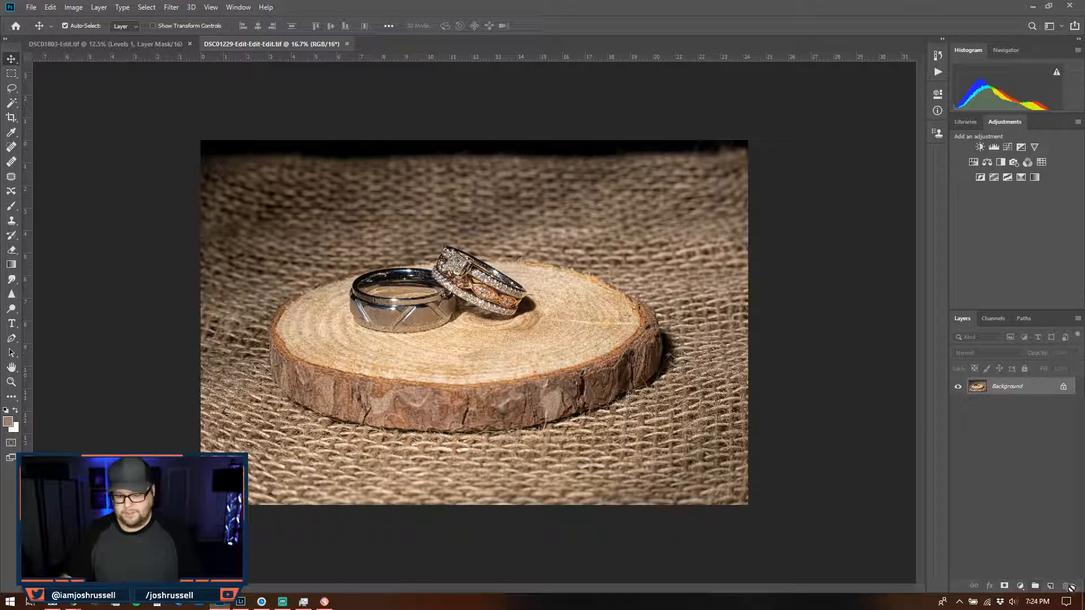
pyautogui.click(1051, 586)
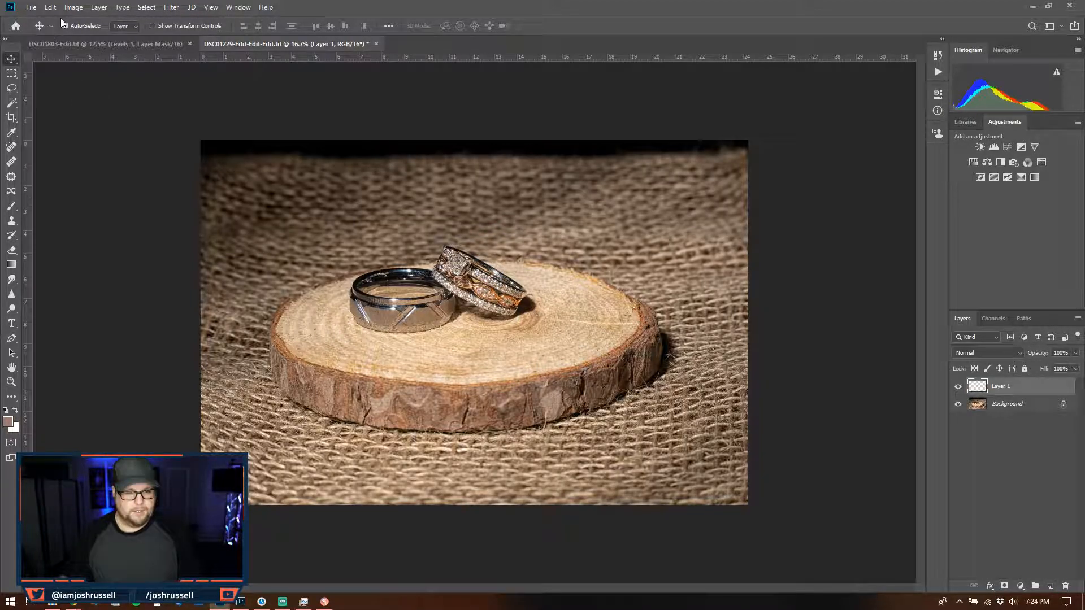
pyautogui.click(51, 7)
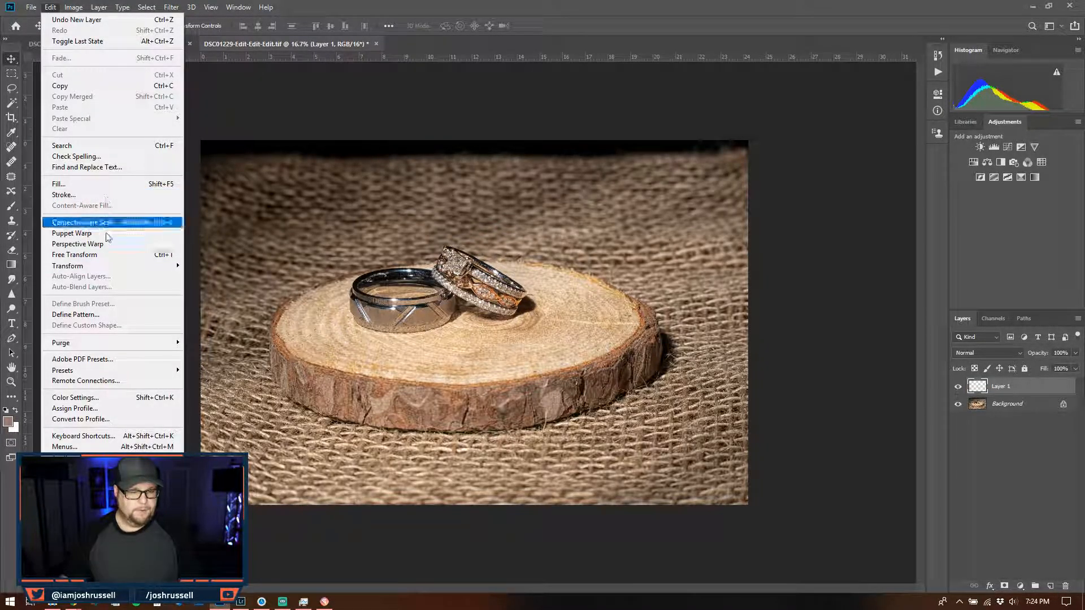
pyautogui.click(59, 184)
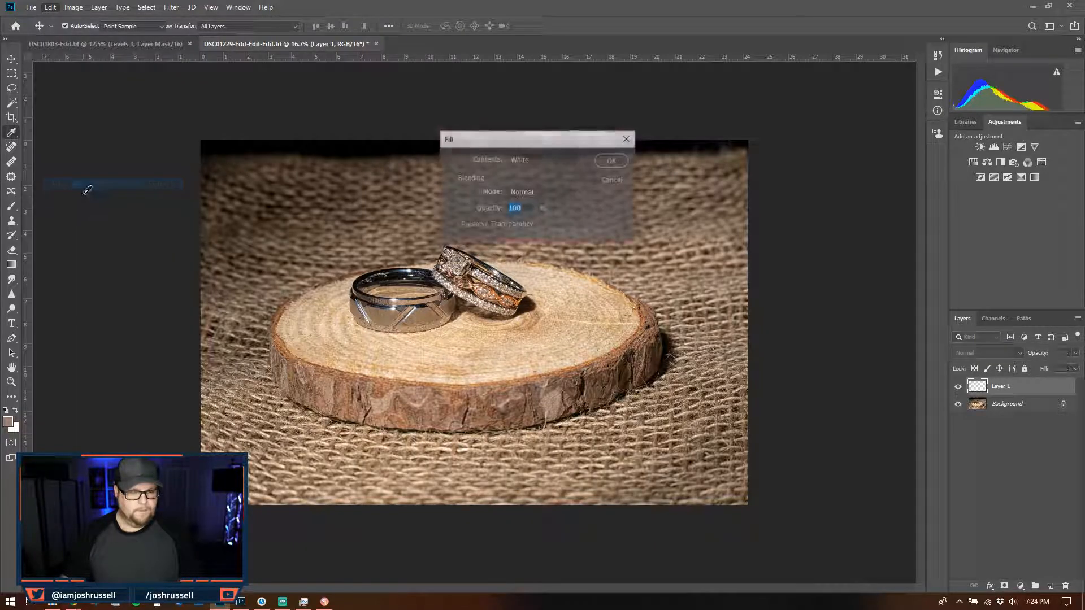
pyautogui.click(528, 160)
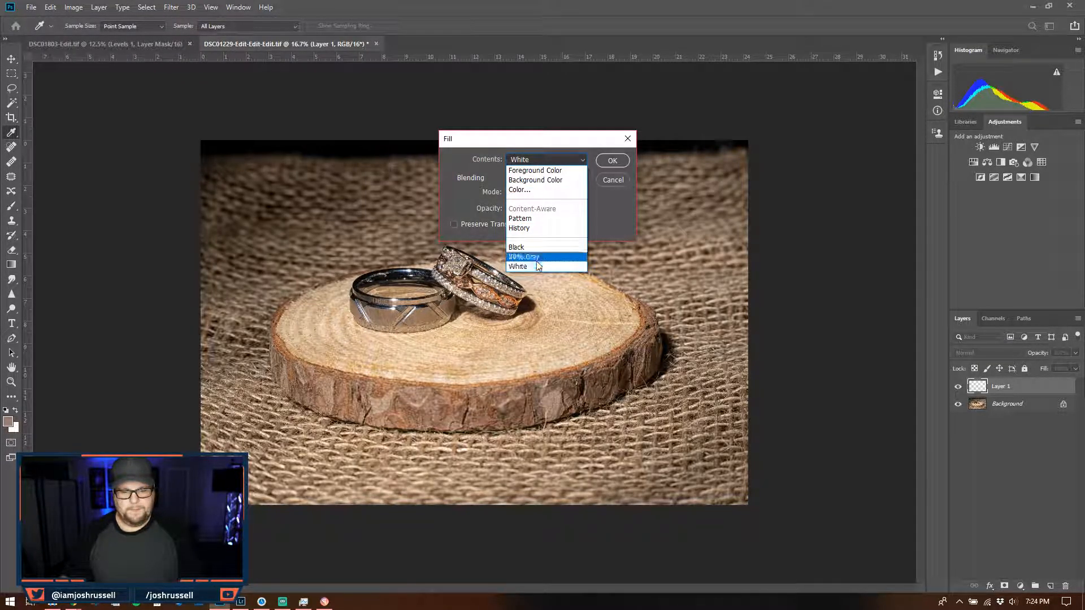
pyautogui.click(537, 259)
pyautogui.click(613, 162)
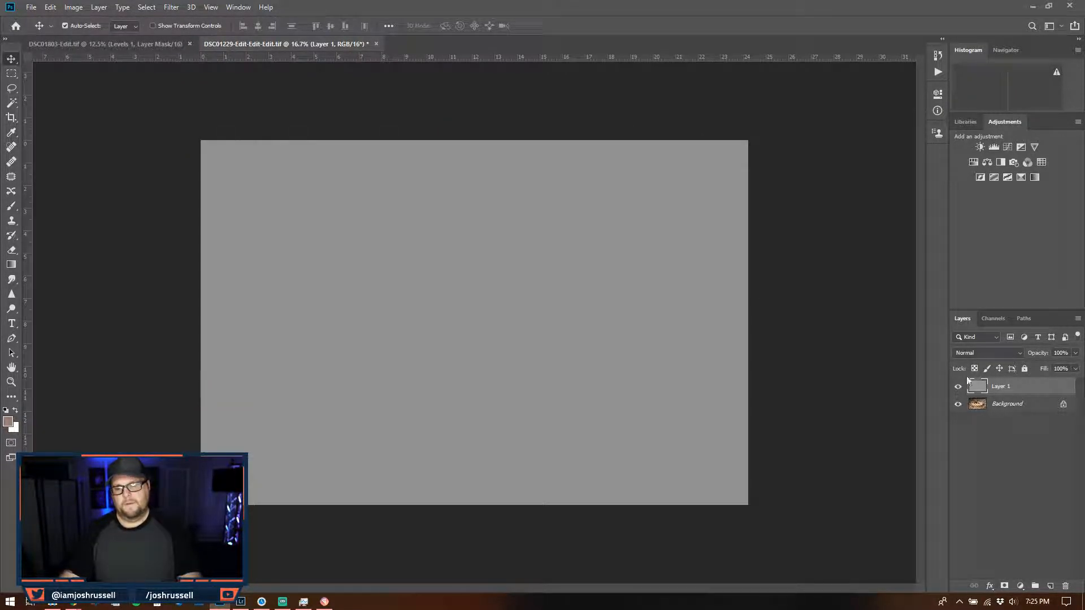
pyautogui.click(1000, 354)
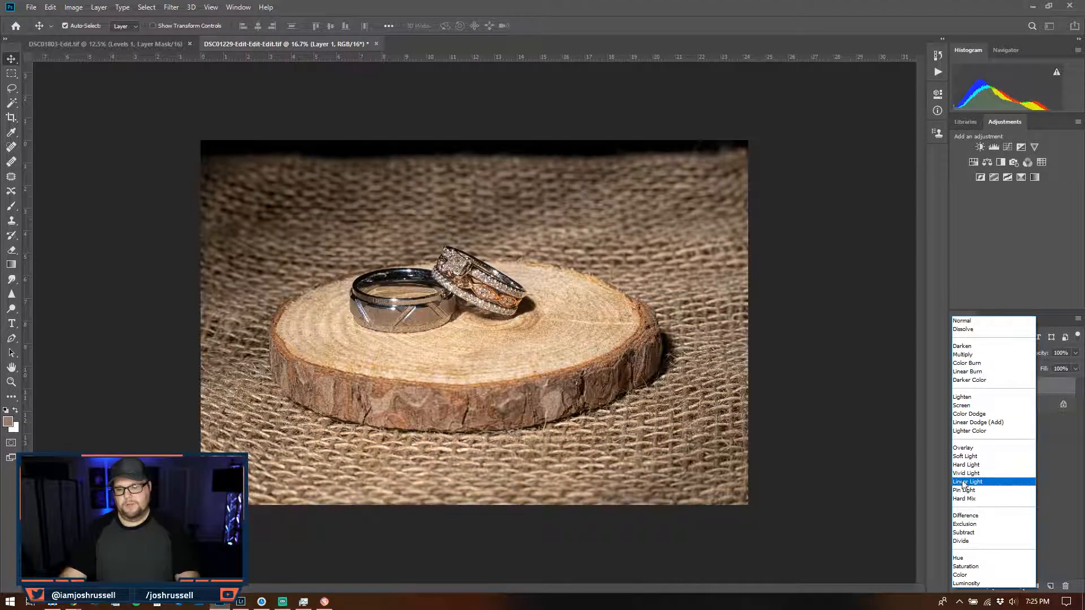
pyautogui.click(972, 483)
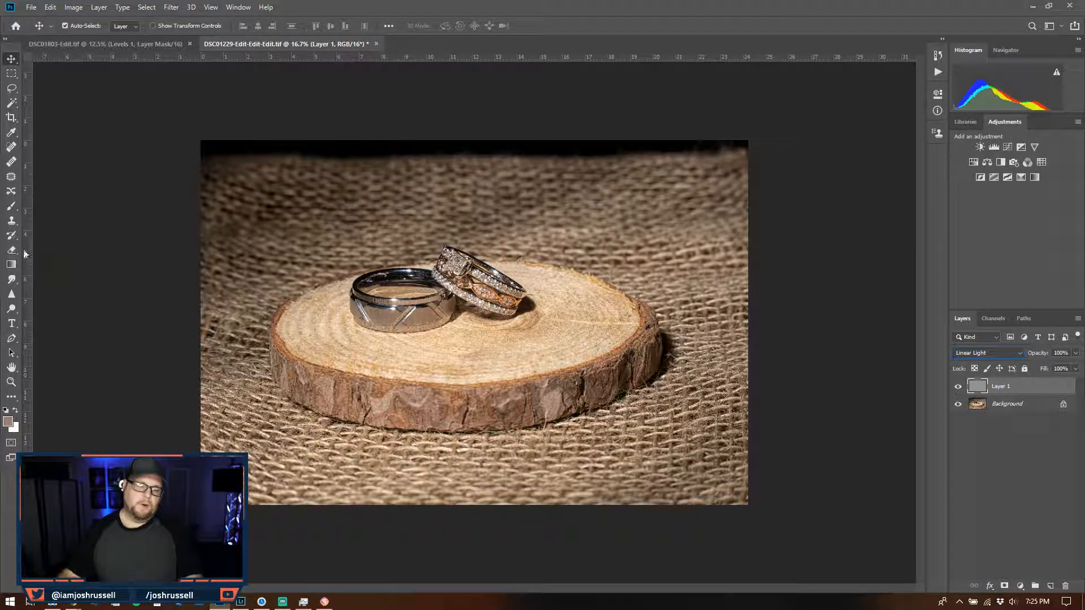
# - Burn the burlap in front of the wood slice on the gray layer with a large soft brush, Midtones range and 8% exposure
pyautogui.click(11, 309)
pyautogui.keyDown('alt'); pyautogui.rightClick(375, 339); pyautogui.keyUp('alt')
pyautogui.moveTo(420, 344); pyautogui.dragTo(407, 344)
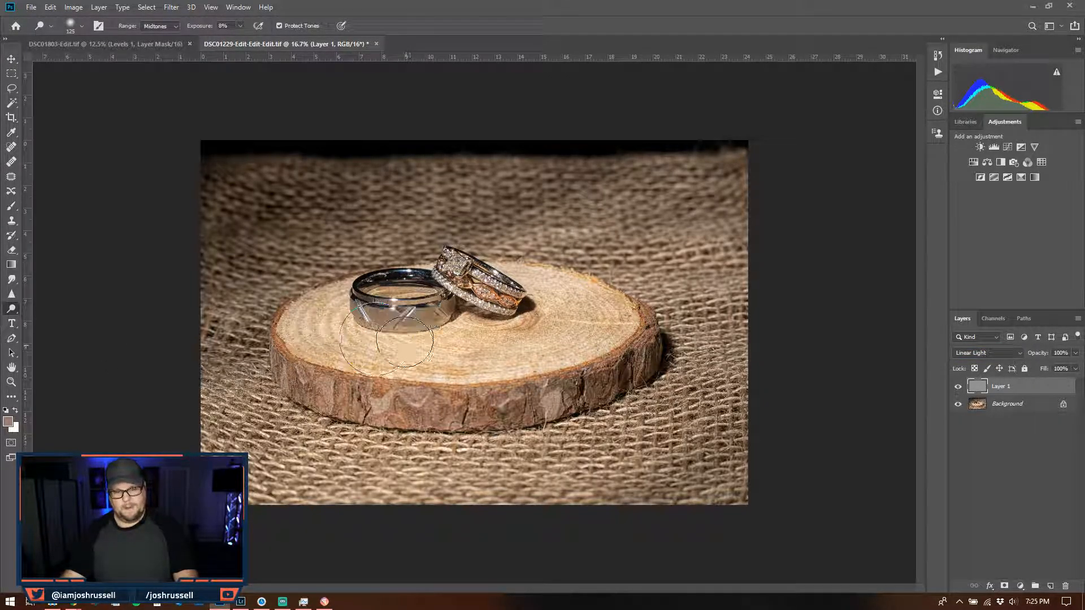
pyautogui.click(81, 26)
pyautogui.keyDown('alt'); pyautogui.rightClick(389, 466); pyautogui.keyUp('alt')
pyautogui.moveTo(390, 467)
pyautogui.mouseDown()
pyautogui.moveTo(362, 465)
pyautogui.moveTo(374, 460)
pyautogui.mouseUp()
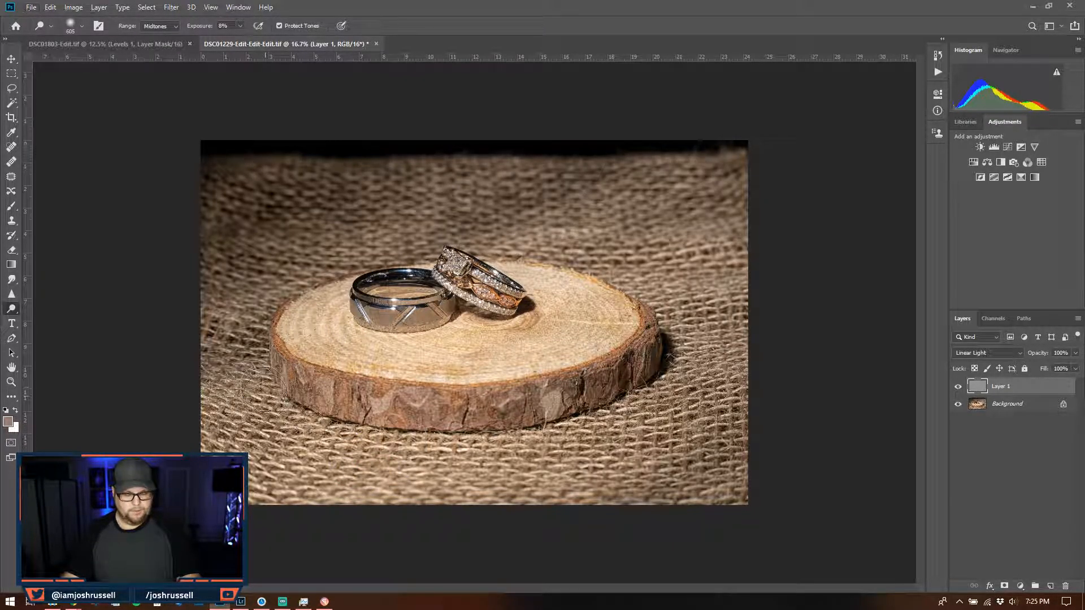
pyautogui.moveTo(265, 395); pyautogui.dragTo(541, 455)
pyautogui.moveTo(306, 415)
pyautogui.mouseDown()
pyautogui.moveTo(469, 439)
pyautogui.moveTo(635, 367)
pyautogui.moveTo(655, 377)
pyautogui.moveTo(516, 447)
pyautogui.moveTo(389, 445)
pyautogui.moveTo(540, 453)
pyautogui.moveTo(663, 395)
pyautogui.moveTo(461, 456)
pyautogui.moveTo(257, 405)
pyautogui.moveTo(427, 482)
pyautogui.moveTo(348, 458)
pyautogui.moveTo(521, 481)
pyautogui.mouseUp()
pyautogui.moveTo(349, 461); pyautogui.dragTo(364, 464)
pyautogui.moveTo(258, 443)
pyautogui.mouseDown()
pyautogui.moveTo(416, 486)
pyautogui.moveTo(243, 471)
pyautogui.moveTo(249, 455)
pyautogui.moveTo(596, 490)
pyautogui.moveTo(572, 491)
pyautogui.moveTo(711, 371)
pyautogui.moveTo(689, 421)
pyautogui.moveTo(669, 543)
pyautogui.moveTo(692, 482)
pyautogui.mouseUp()
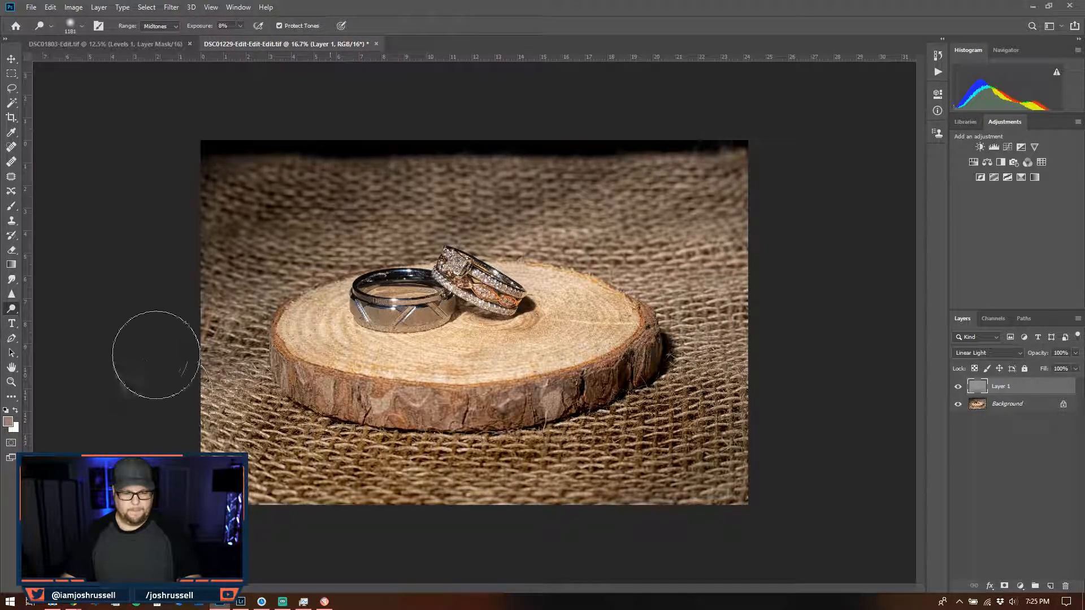
# - Burn along the bark edge of the wood slice with a smaller brush and hide the gray layer to compare
pyautogui.moveTo(349, 427); pyautogui.dragTo(312, 426)
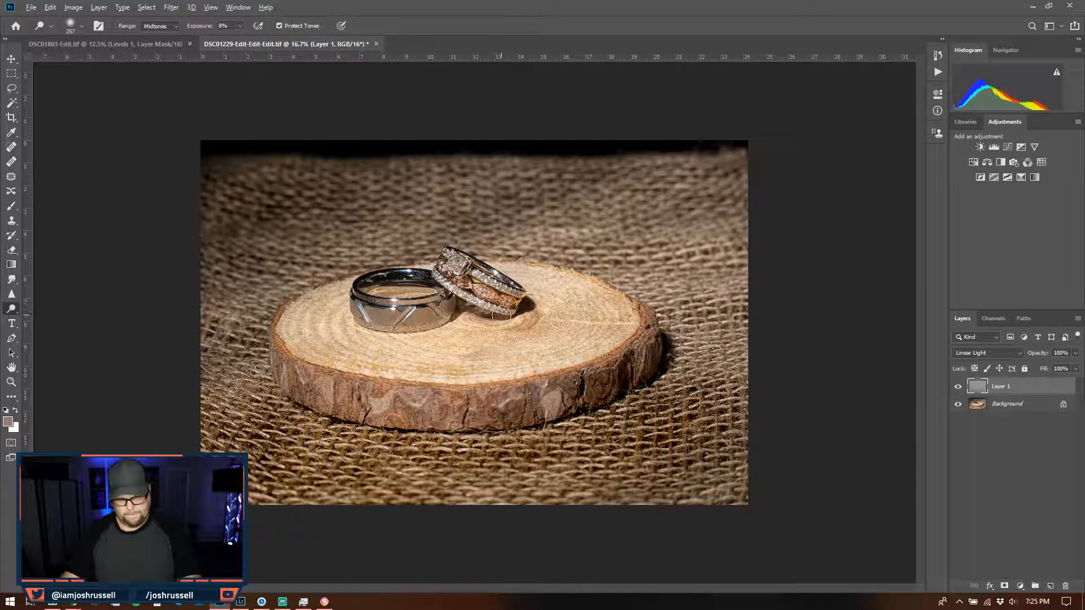
pyautogui.moveTo(540, 421)
pyautogui.mouseDown()
pyautogui.moveTo(373, 427)
pyautogui.moveTo(280, 396)
pyautogui.moveTo(364, 404)
pyautogui.moveTo(544, 390)
pyautogui.mouseUp()
pyautogui.moveTo(337, 408)
pyautogui.mouseDown()
pyautogui.moveTo(263, 345)
pyautogui.moveTo(314, 397)
pyautogui.moveTo(338, 405)
pyautogui.mouseUp()
pyautogui.moveTo(633, 367); pyautogui.dragTo(657, 333)
pyautogui.click(957, 387)
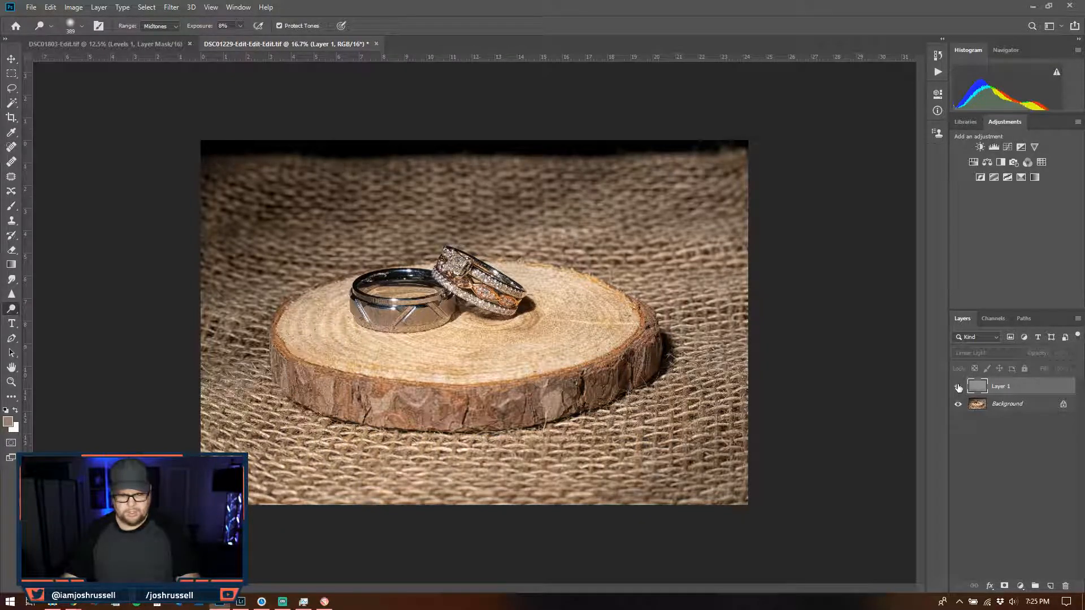
# - Compare the photo with and without the dodge-and-burn gray layer, ending with the layer shown
pyautogui.click(958, 386)
pyautogui.click(958, 387)
pyautogui.click(958, 386)
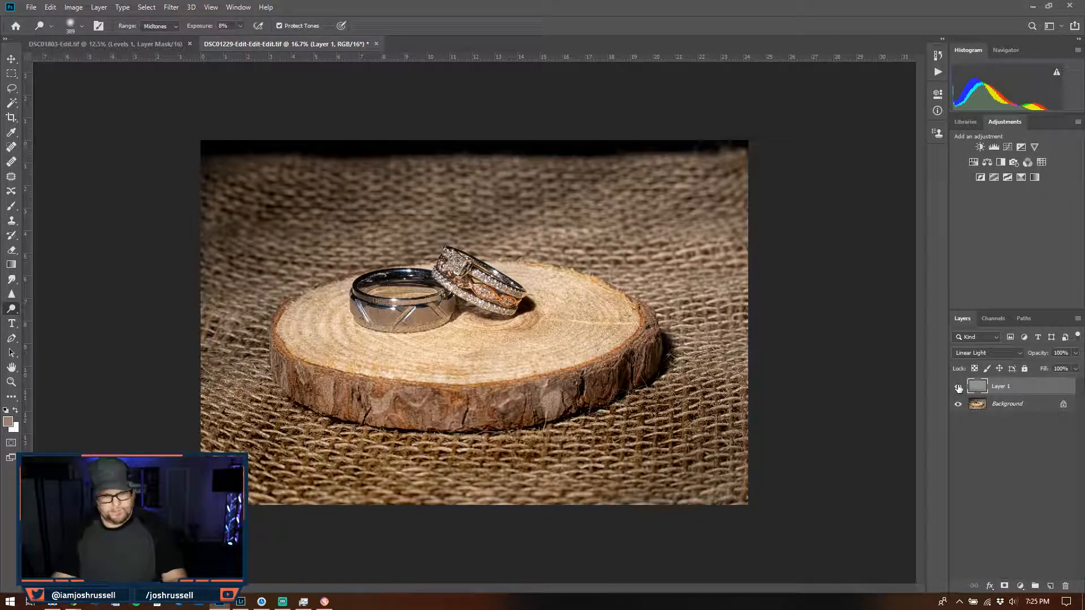
pyautogui.click(958, 387)
pyautogui.click(958, 386)
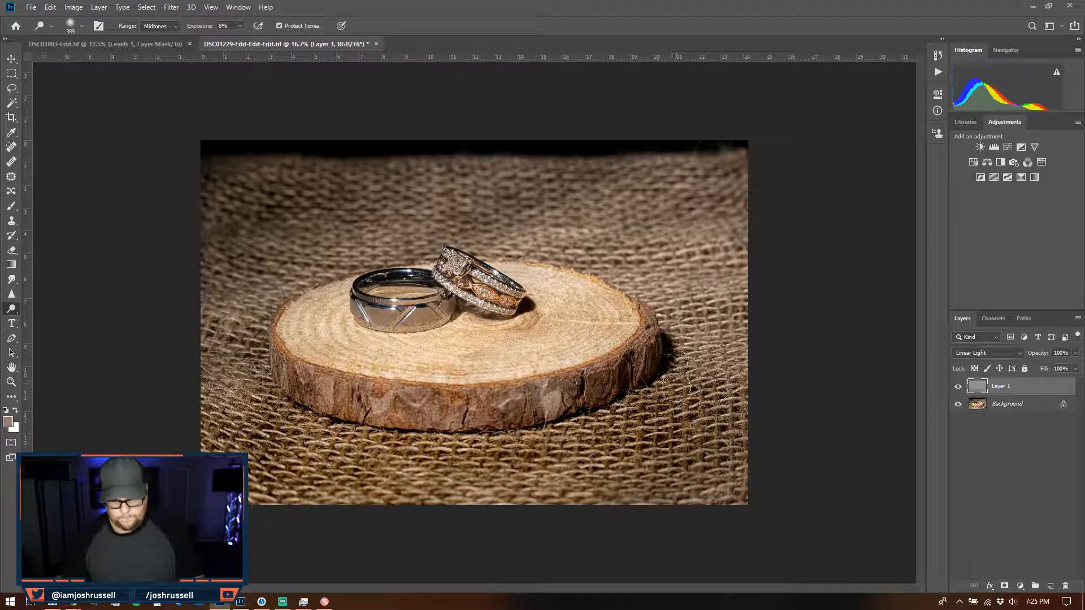
pyautogui.click(958, 387)
pyautogui.click(957, 387)
pyautogui.click(957, 387)
pyautogui.click(958, 387)
pyautogui.moveTo(607, 330); pyautogui.dragTo(611, 330)
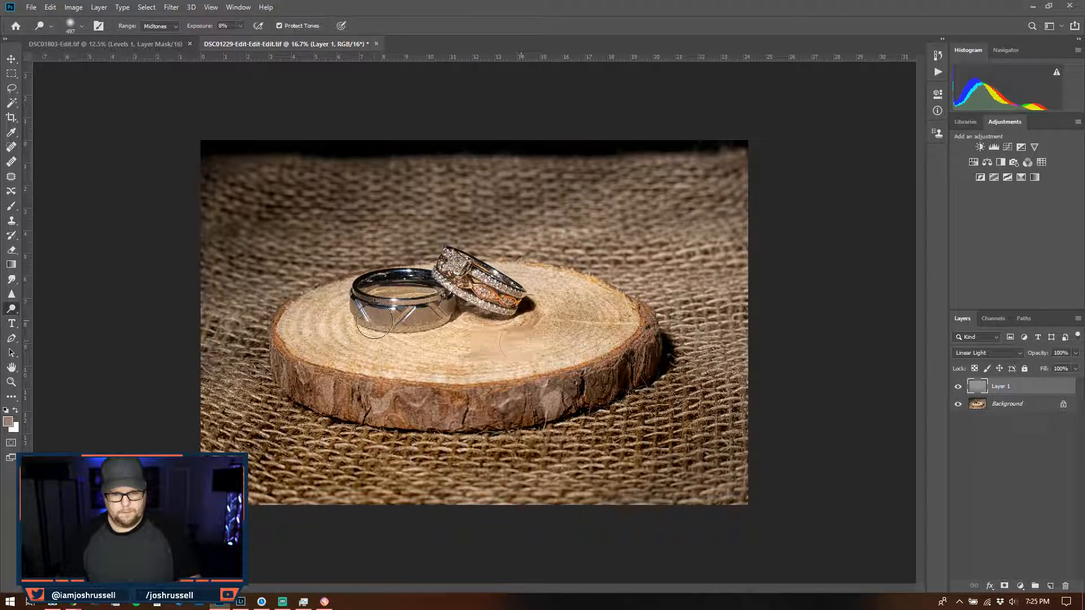
pyautogui.click(957, 387)
pyautogui.click(957, 388)
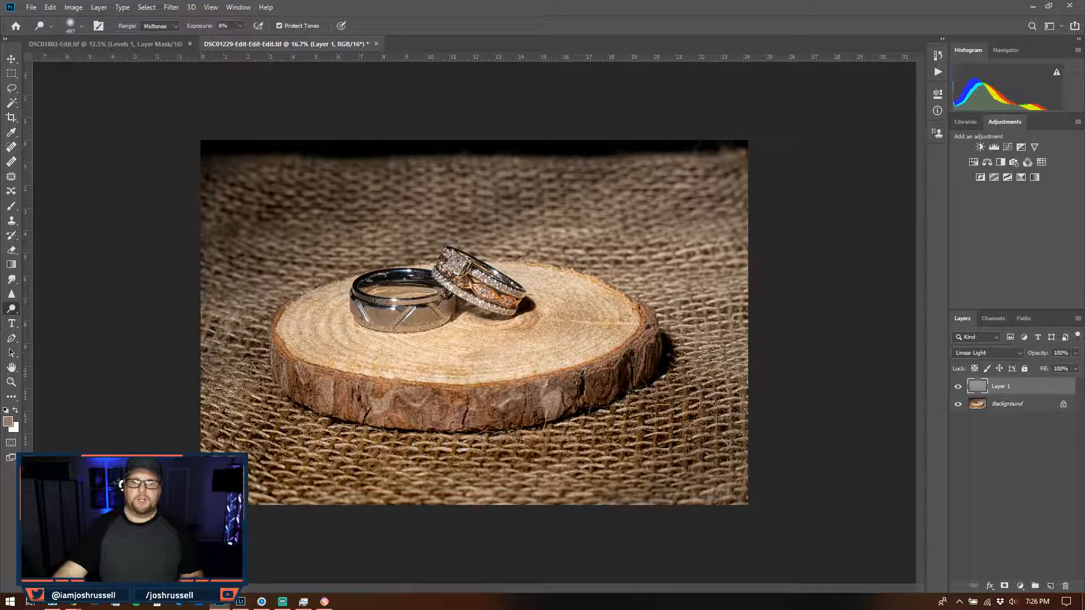
# - Add a Color Lookup adjustment layer using the Blue.cube 3D LUT and reduce its opacity to 26%
pyautogui.click(1042, 163)
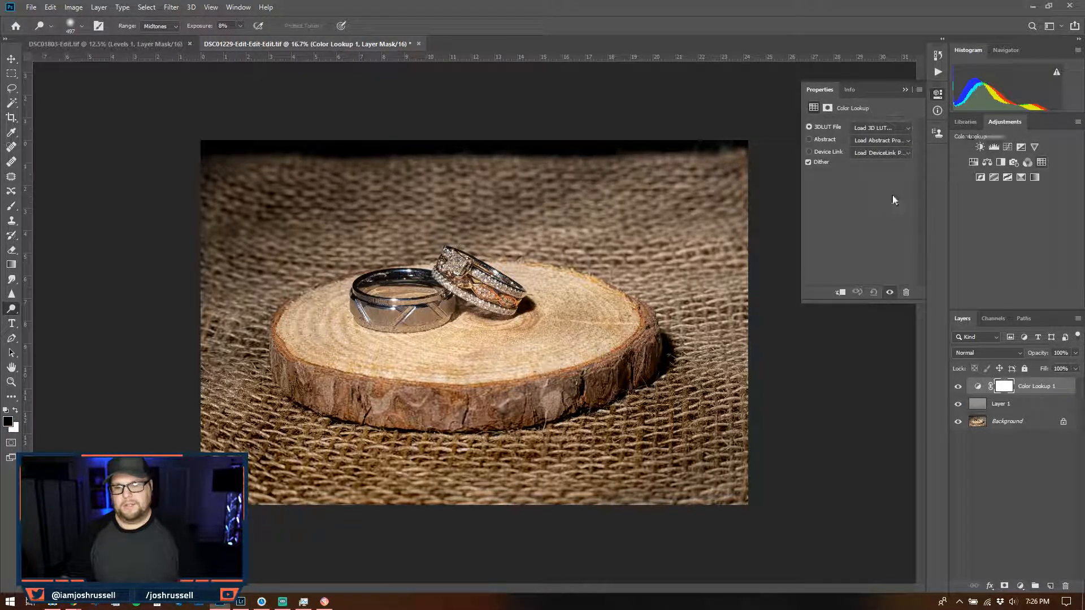
pyautogui.click(885, 133)
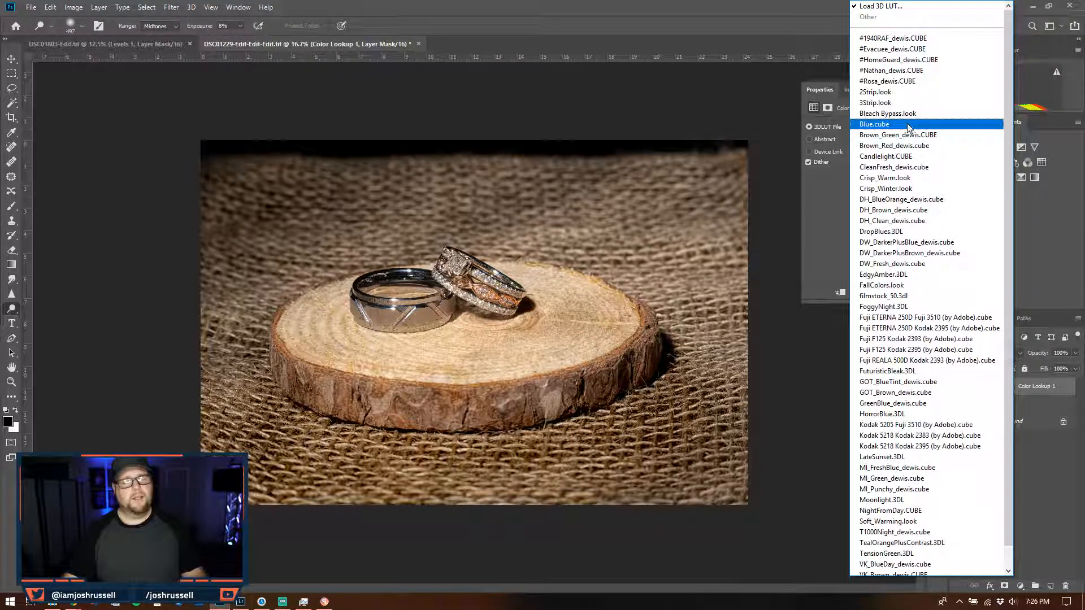
pyautogui.click(909, 126)
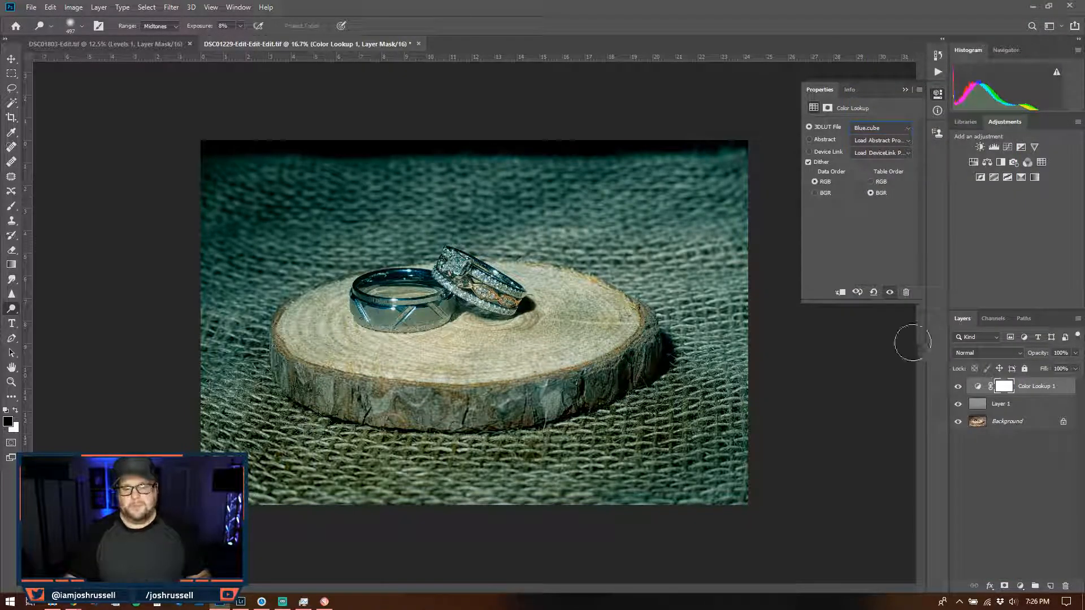
pyautogui.click(1076, 356)
pyautogui.moveTo(1078, 370); pyautogui.dragTo(1046, 371)
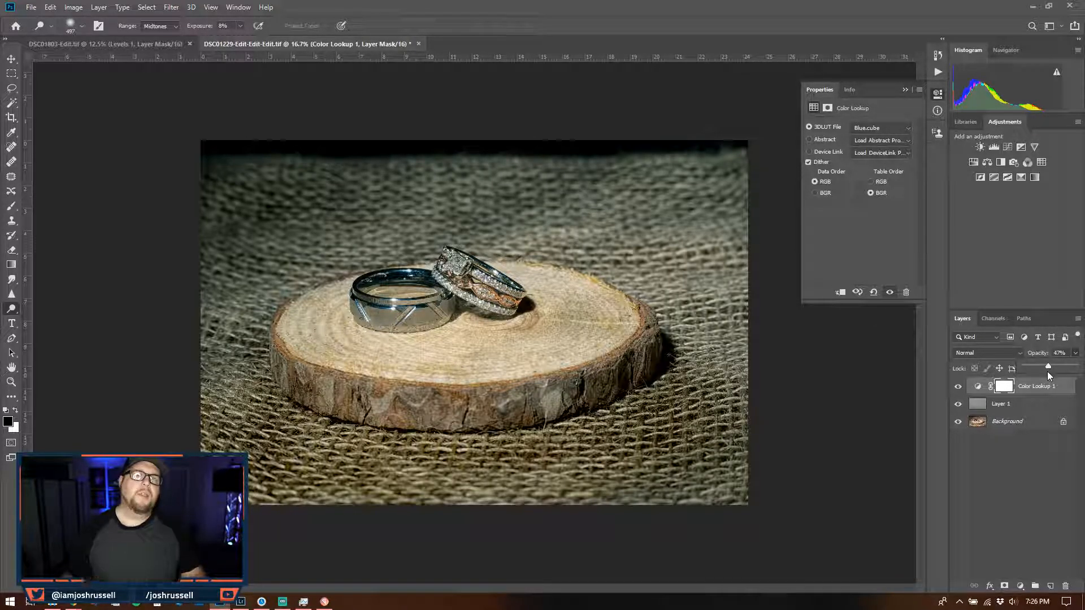
pyautogui.moveTo(1048, 366); pyautogui.dragTo(1042, 366)
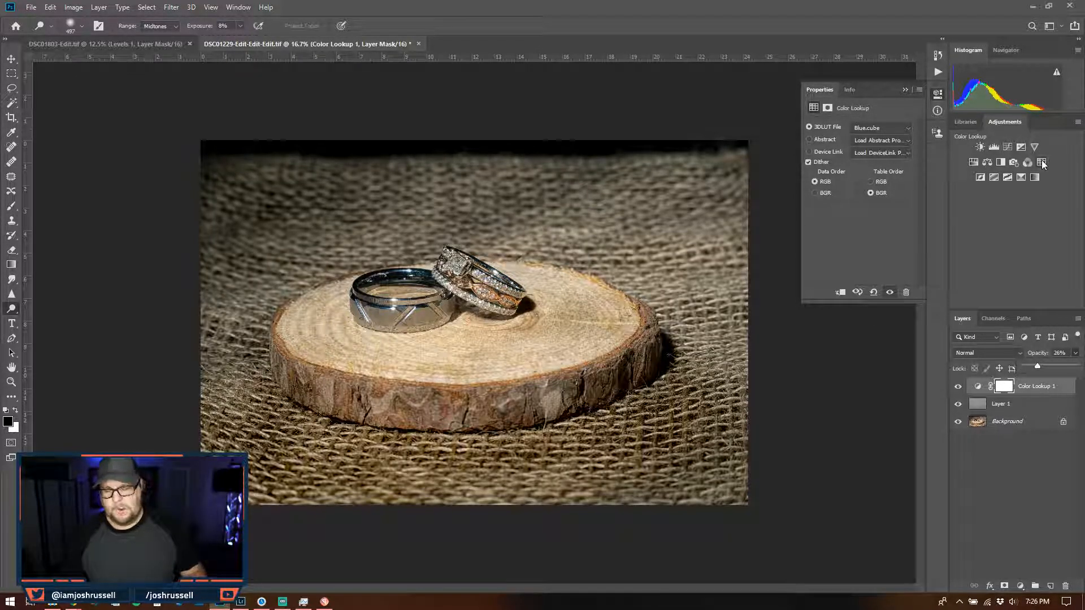
# - Rename the Blue.cube Color Lookup layer as Green
pyautogui.doubleClick(1039, 386)
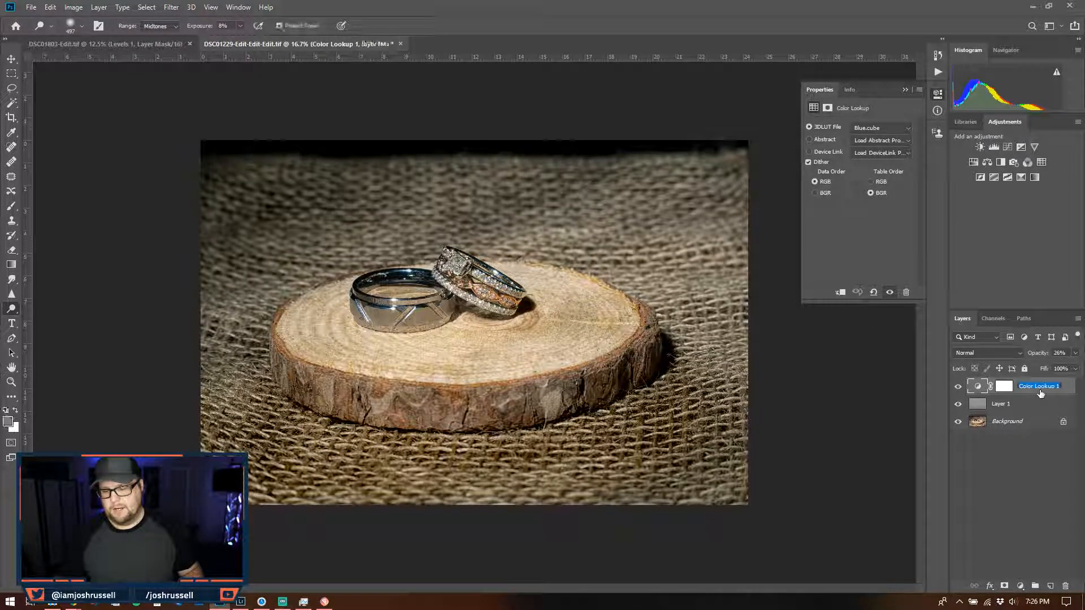
pyautogui.write('Green')
pyautogui.press('Return')
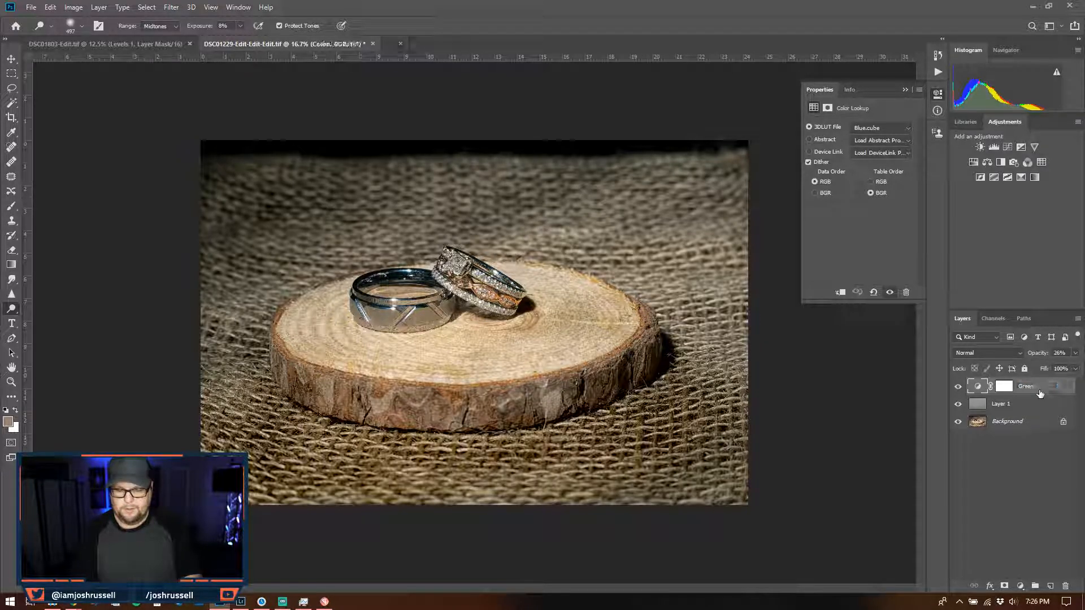
# - Add a second Color Lookup layer using the EdgyAmber.3DL LUT and reduce its opacity to 23%
pyautogui.click(1040, 162)
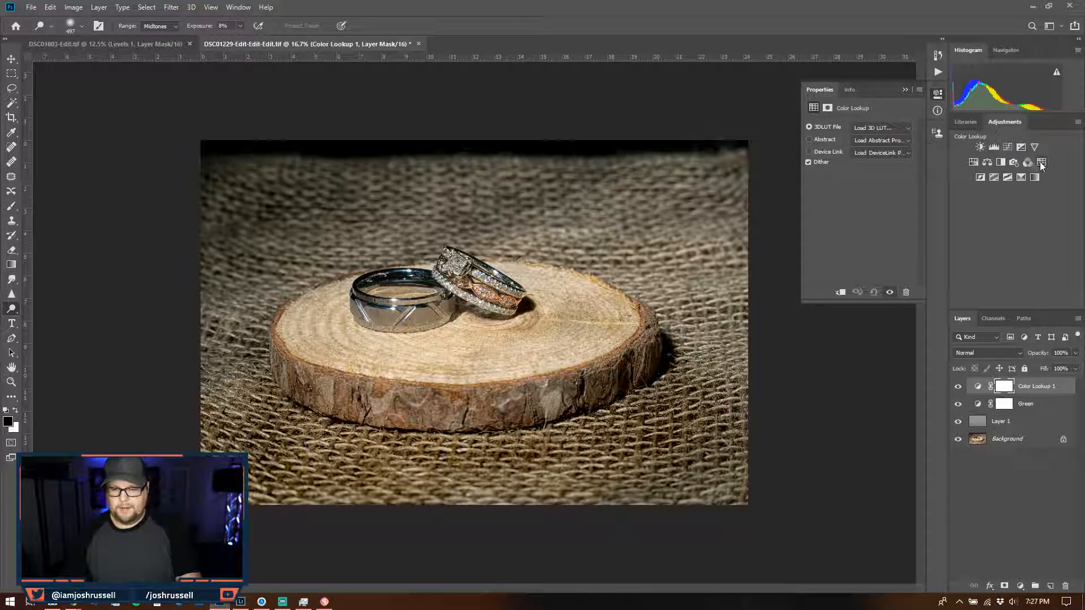
pyautogui.click(894, 128)
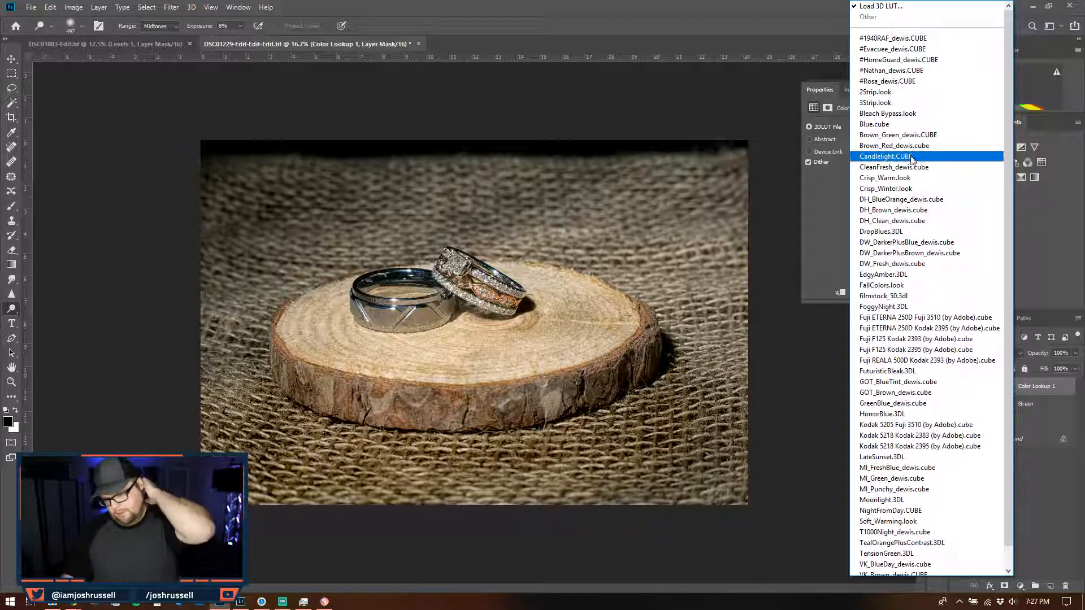
pyautogui.click(932, 275)
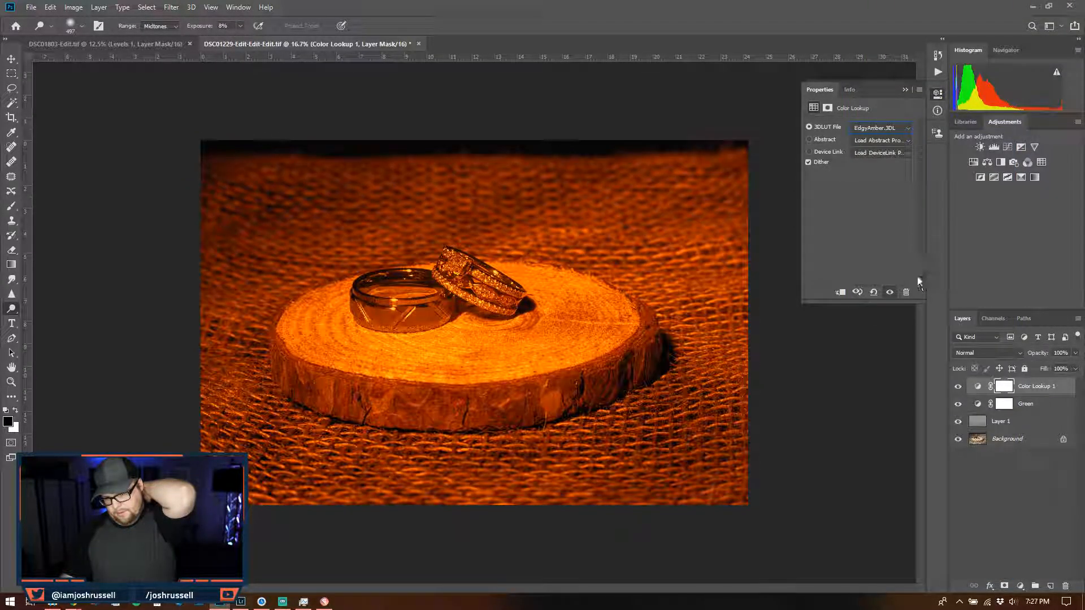
pyautogui.click(1075, 369)
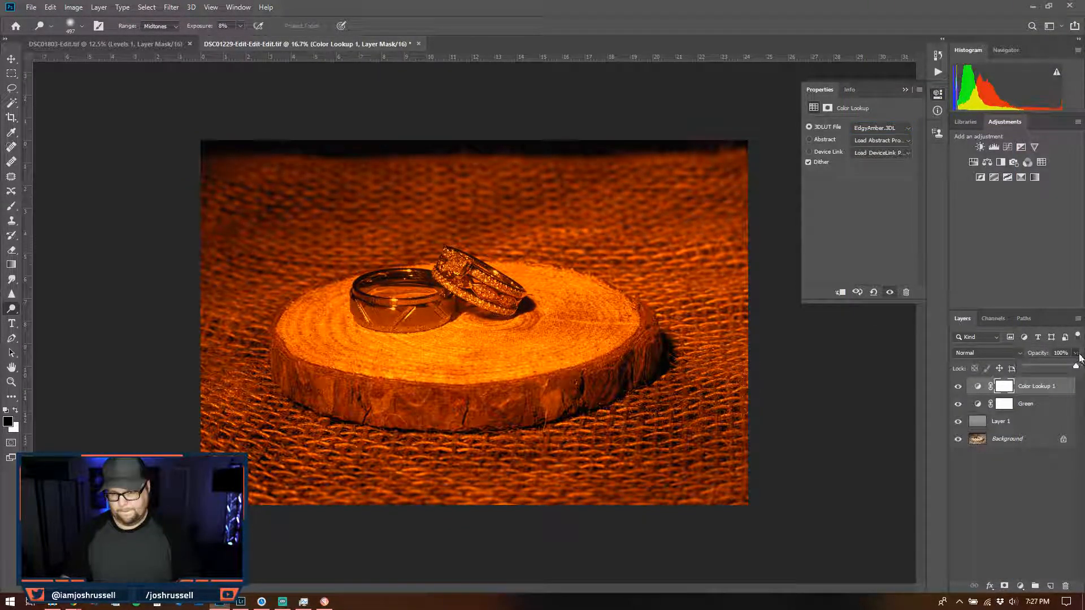
pyautogui.moveTo(1075, 367); pyautogui.dragTo(1073, 368)
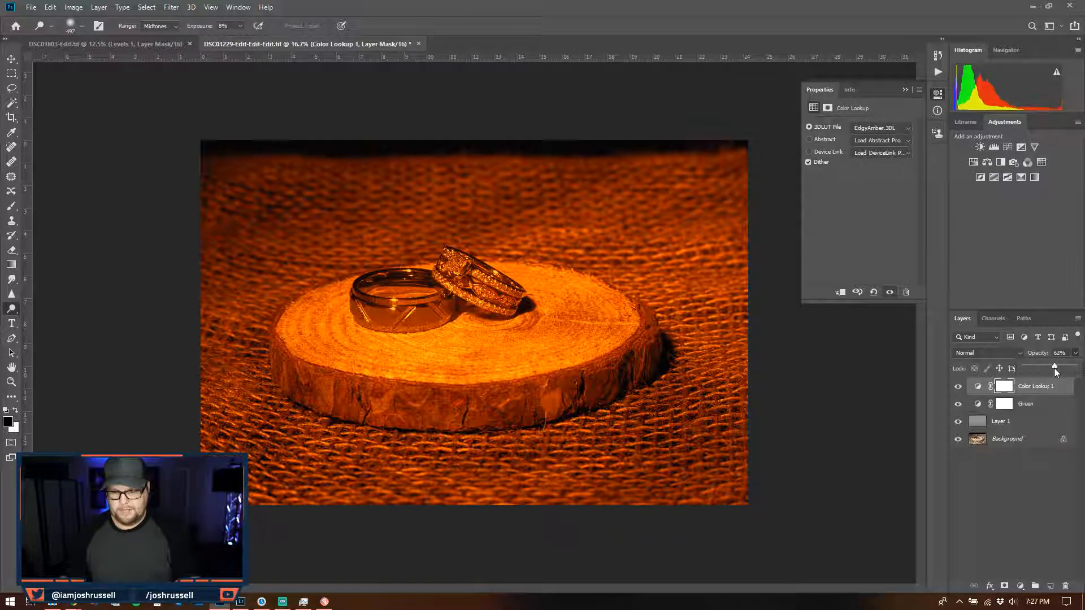
pyautogui.moveTo(1037, 369); pyautogui.dragTo(1036, 374)
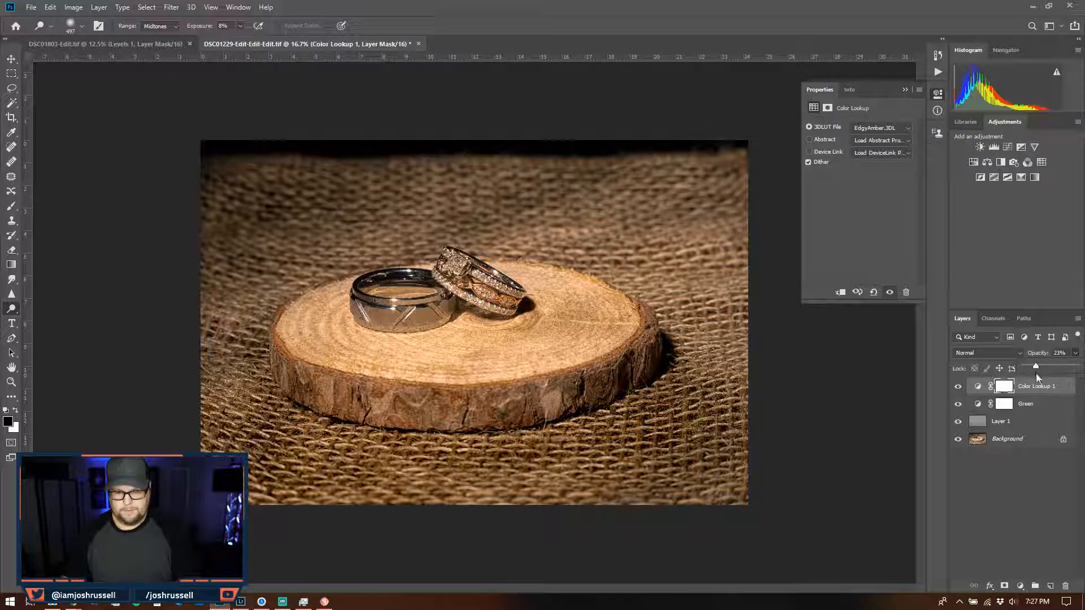
# - Rename the EdgyAmber Color Lookup layer as Amber
pyautogui.doubleClick(1038, 386)
pyautogui.write('Amber')
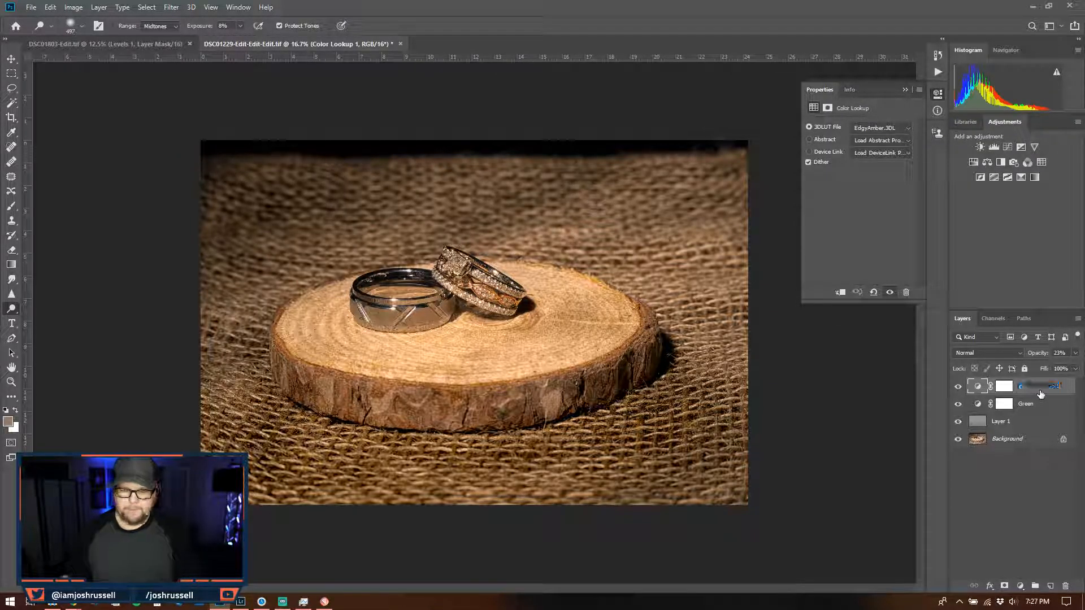
pyautogui.press('Return')
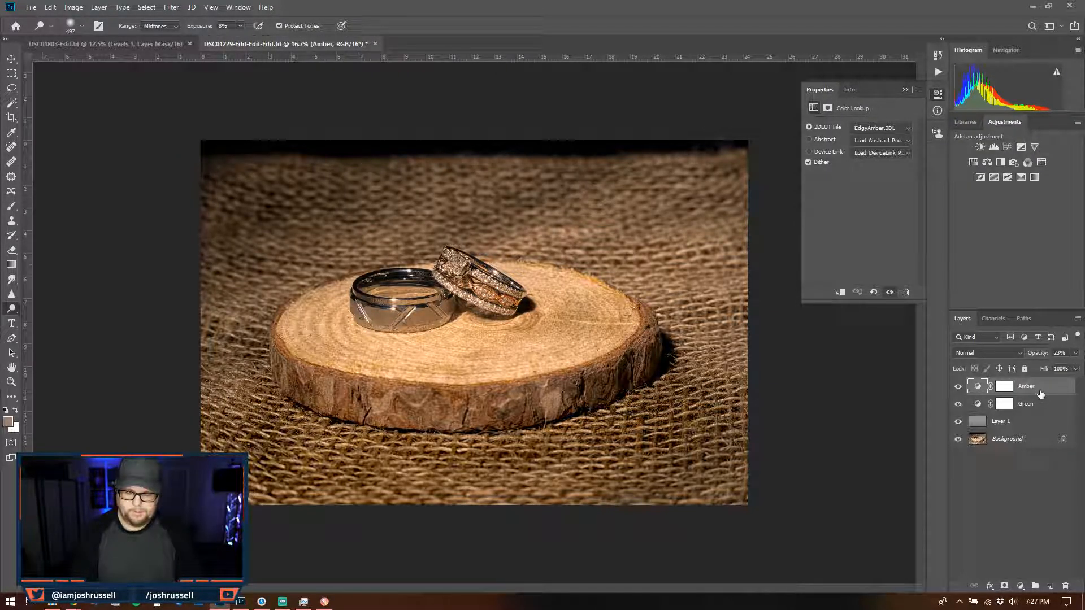
# - Add a third Color Lookup layer, trying DropBlues.3DL before choosing FoggyNight.3DL, and reduce its opacity to 35%
pyautogui.click(1040, 161)
pyautogui.click(903, 129)
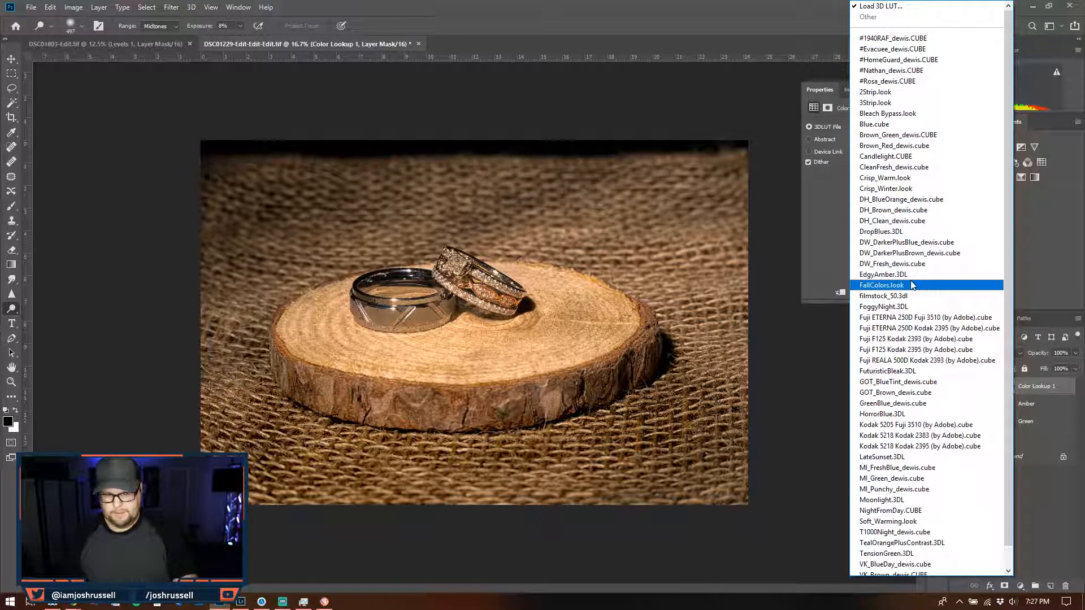
pyautogui.click(910, 229)
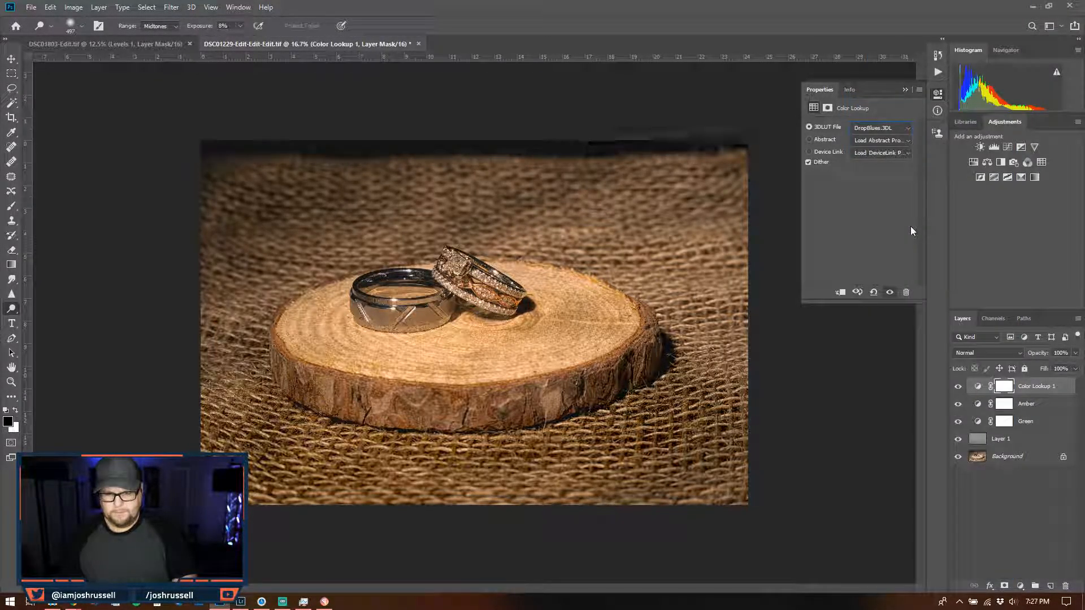
pyautogui.click(869, 127)
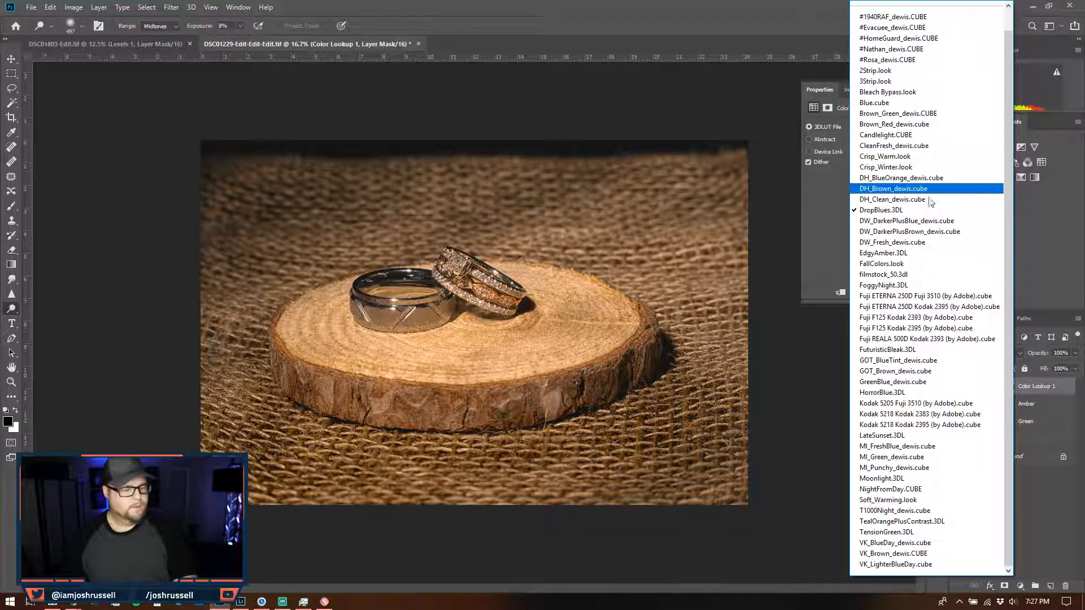
pyautogui.click(927, 285)
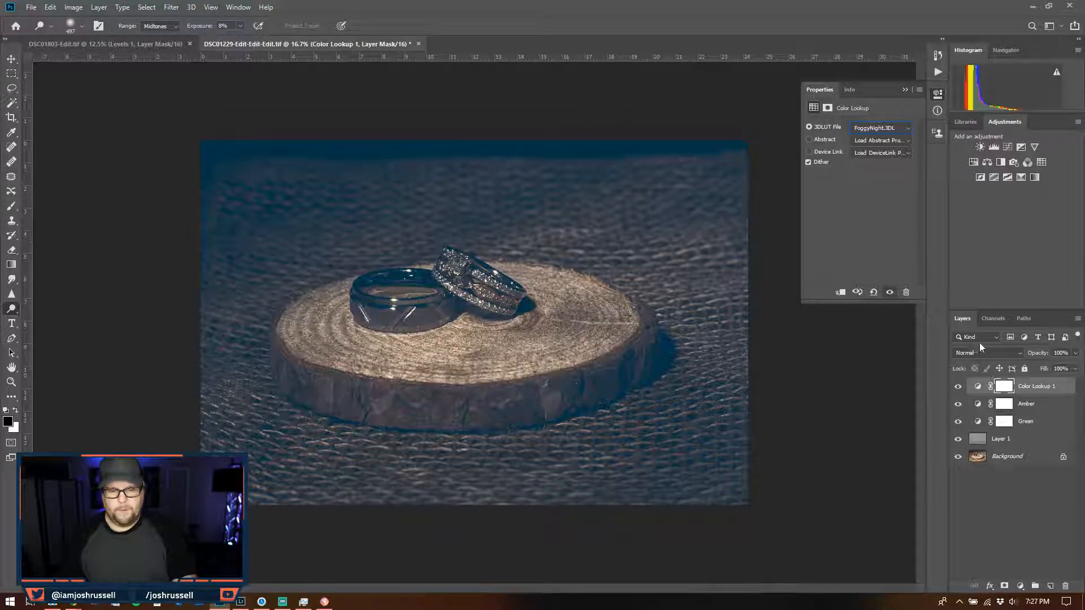
pyautogui.click(1076, 355)
pyautogui.moveTo(1076, 367); pyautogui.dragTo(1042, 372)
# - Rename the FoggyNight Color Lookup layer as Blue Soft
pyautogui.doubleClick(1040, 386)
pyautogui.write('Blue Soft')
pyautogui.press('Return')
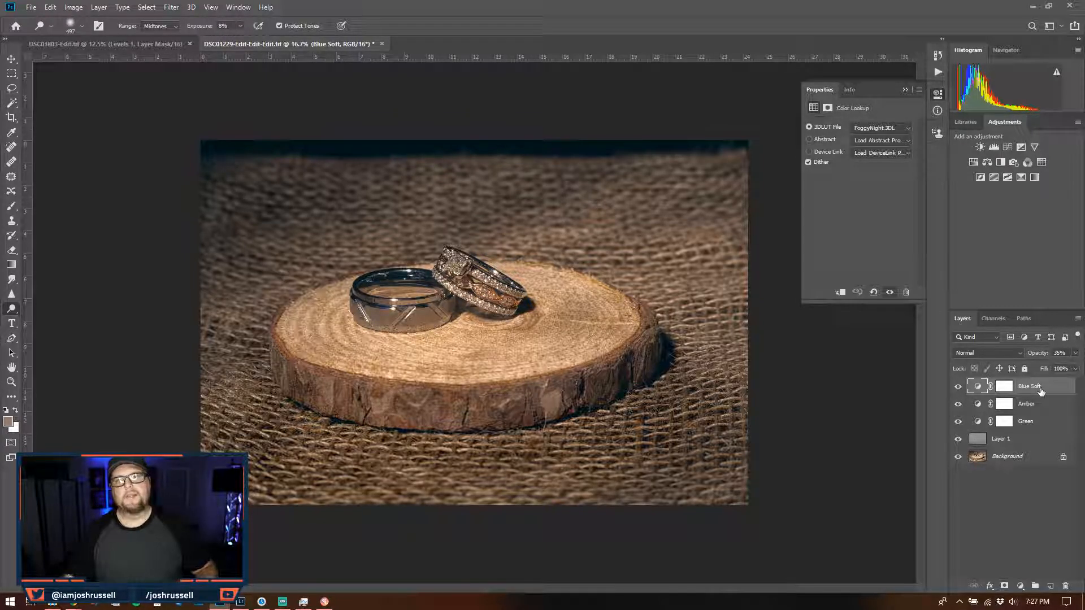
# - Group the Blue Soft, Amber and Green layers into a new group named Color
pyautogui.keyDown('shift'); pyautogui.click(1037, 425); pyautogui.keyUp('shift')
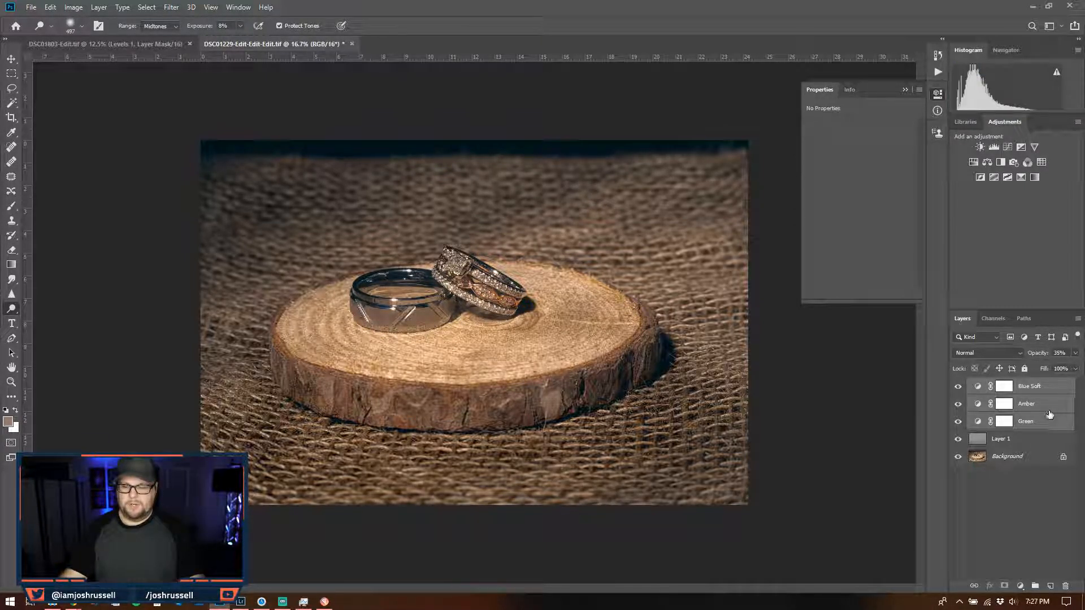
pyautogui.click(1078, 320)
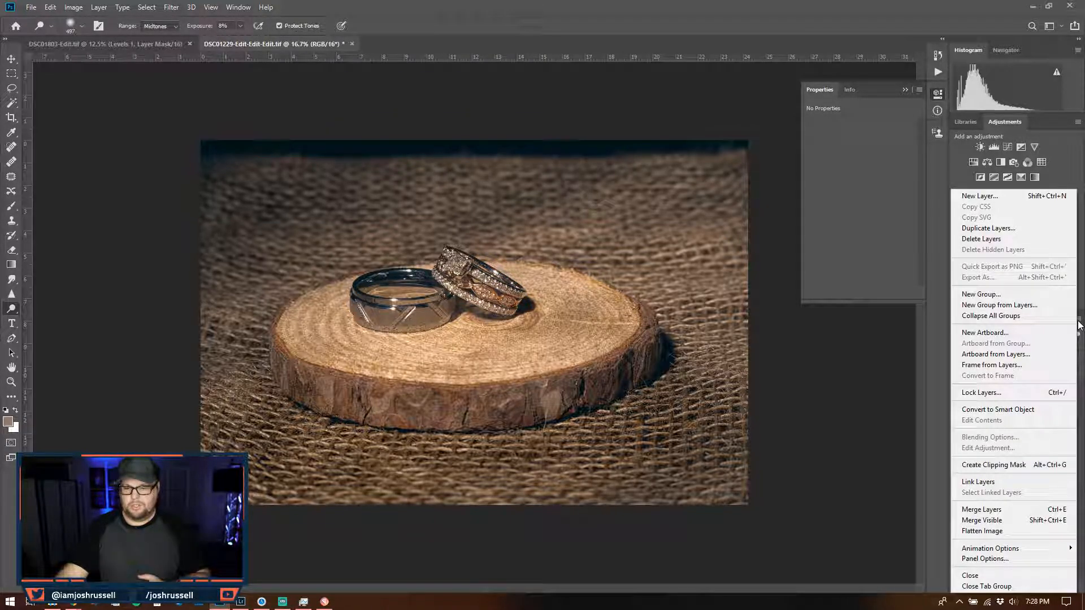
pyautogui.click(1029, 305)
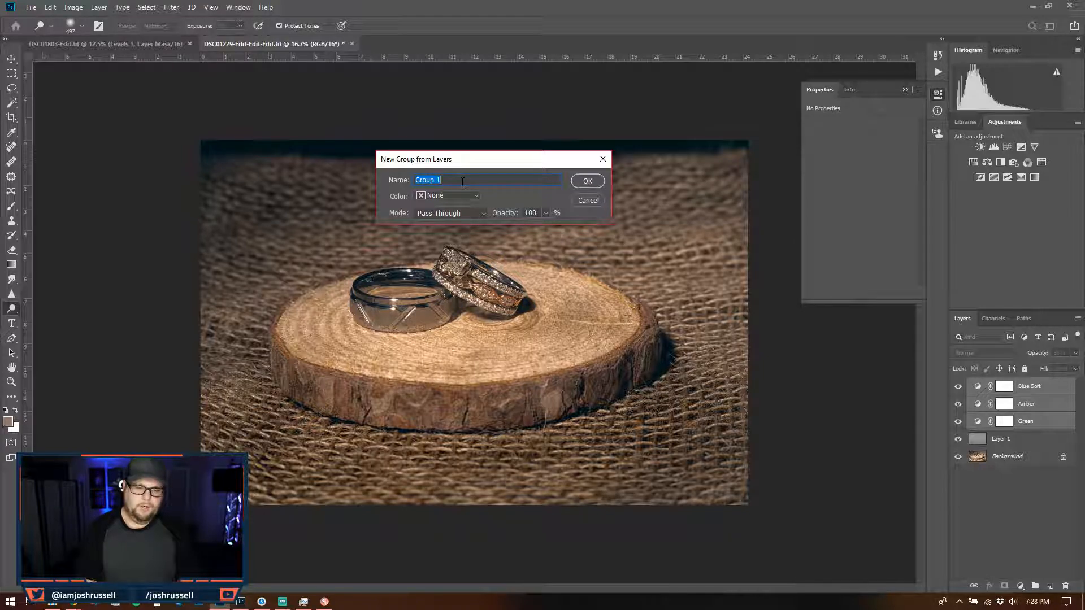
pyautogui.write('Color')
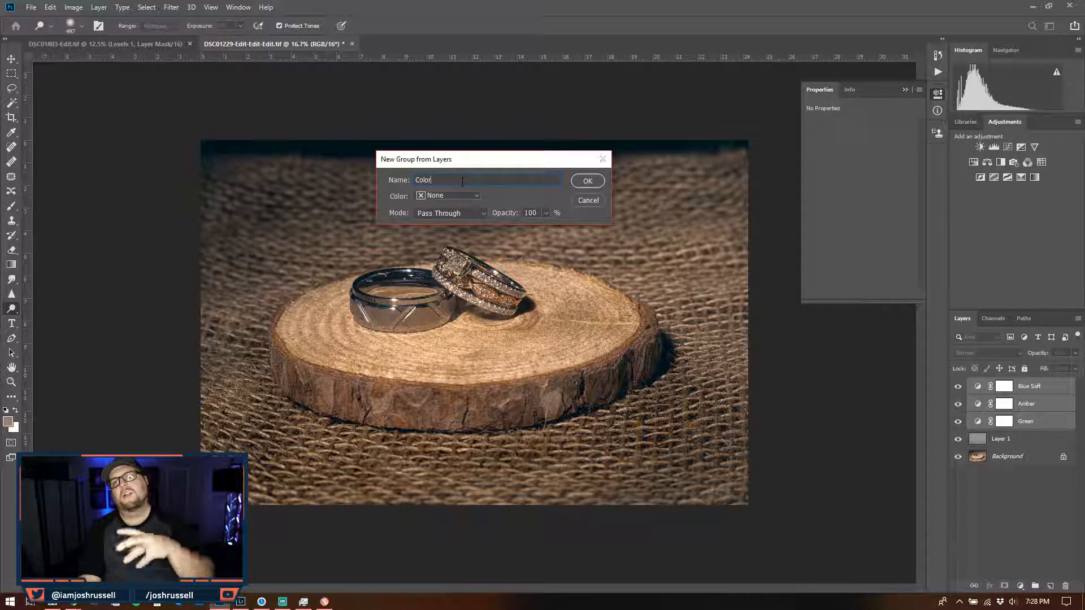
pyautogui.press('Return')
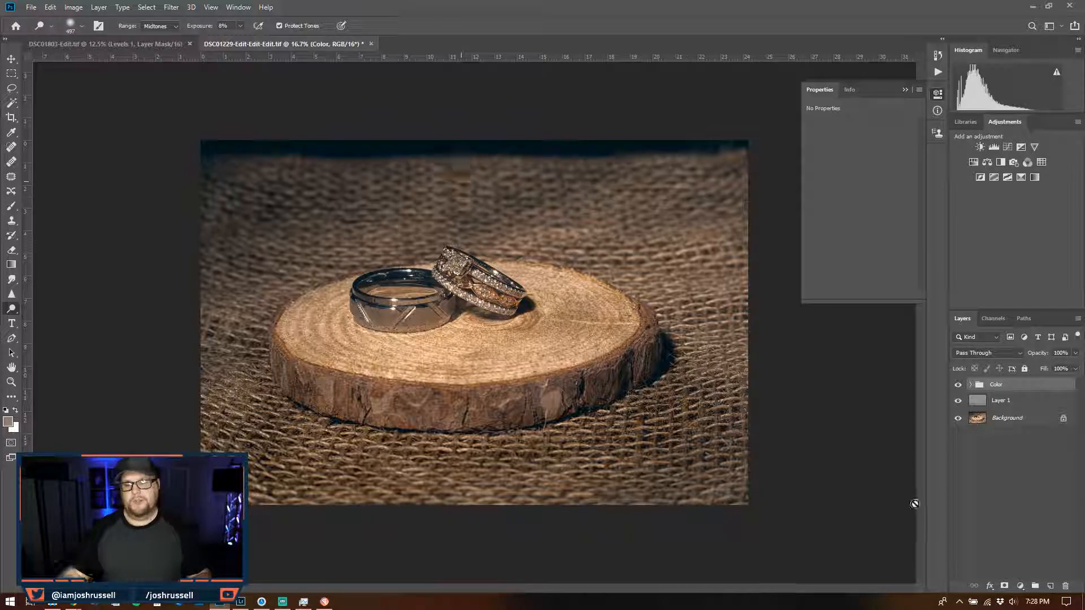
# - Compare the photo with and without the Color group's grading, ending with the group shown
pyautogui.click(958, 385)
pyautogui.click(959, 385)
pyautogui.click(958, 384)
pyautogui.click(959, 385)
pyautogui.click(958, 384)
pyautogui.click(958, 385)
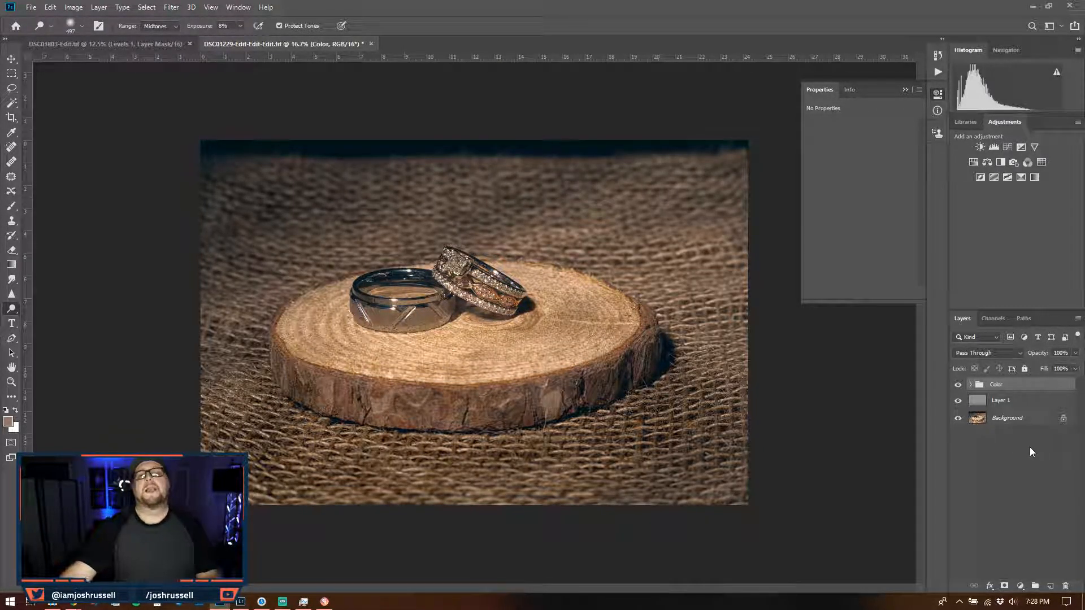
# - Add a layer mask to the Color group and set up a soft Brush with 37% hardness for painting in black
pyautogui.click(1004, 588)
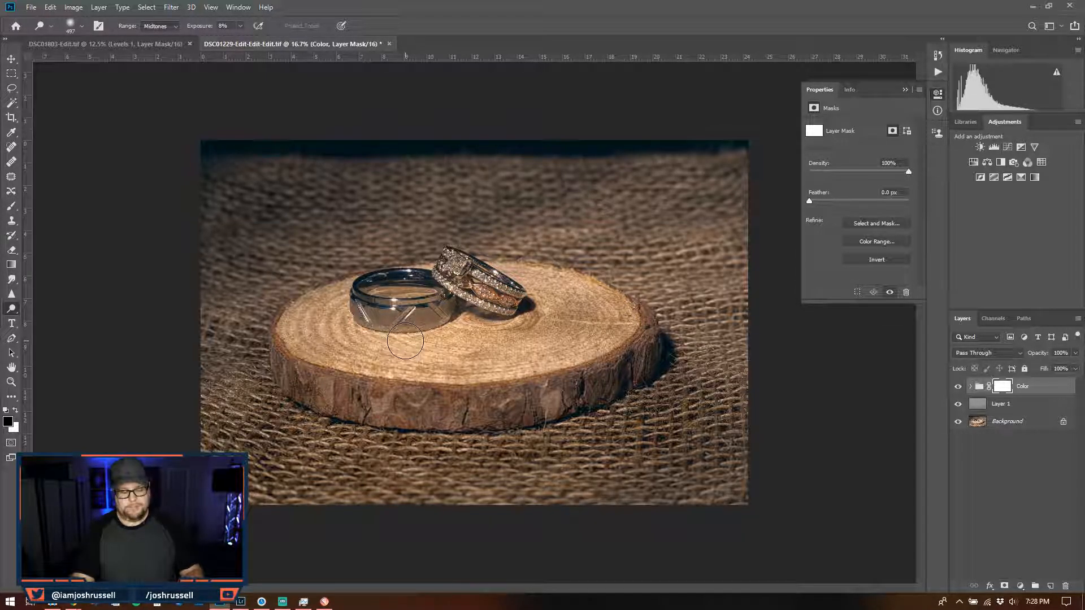
pyautogui.hotkey('ctrl', '+')
pyautogui.hotkey('ctrl', '+')
pyautogui.hotkey('ctrl', '+')
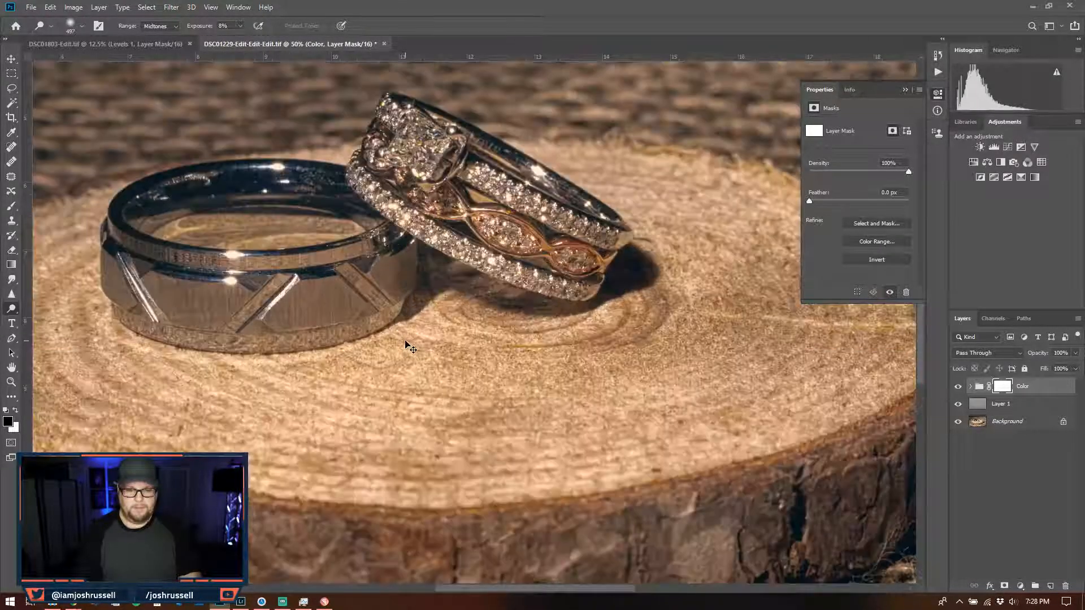
pyautogui.moveTo(369, 282); pyautogui.dragTo(430, 364)
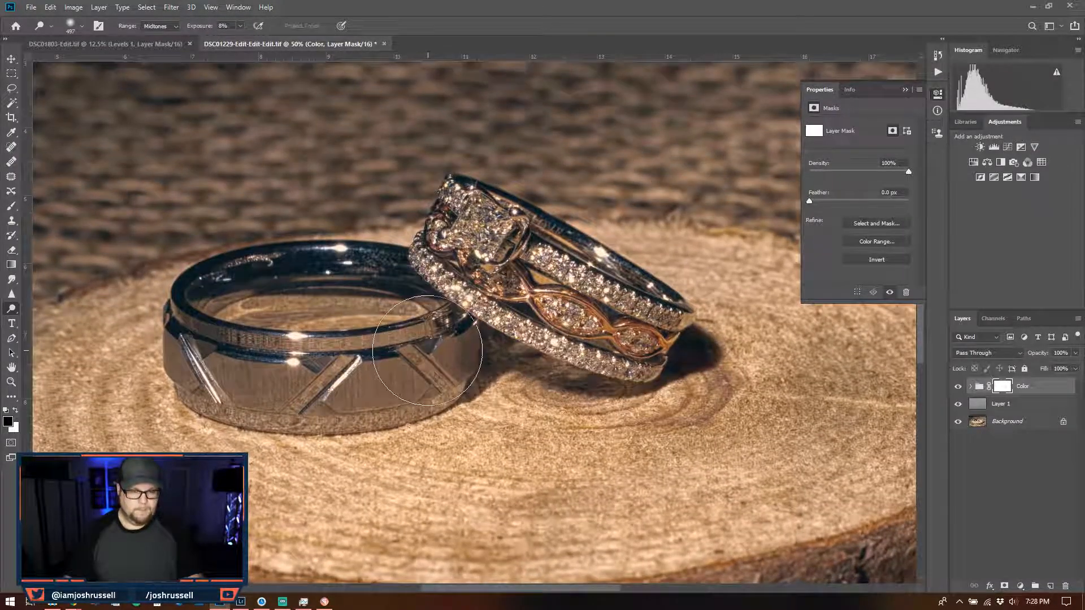
pyautogui.click(11, 206)
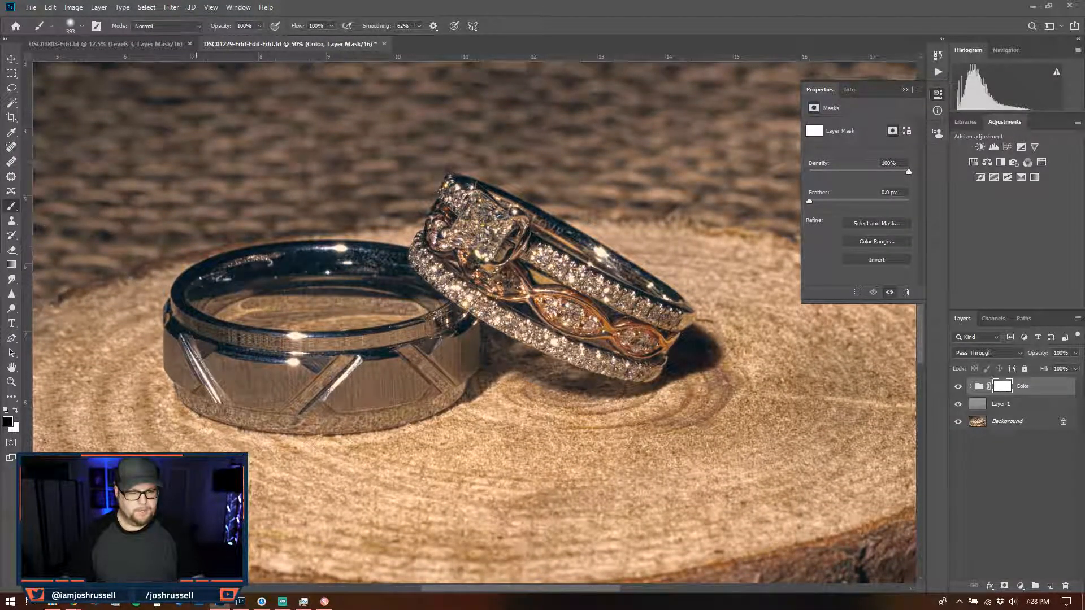
pyautogui.click(70, 25)
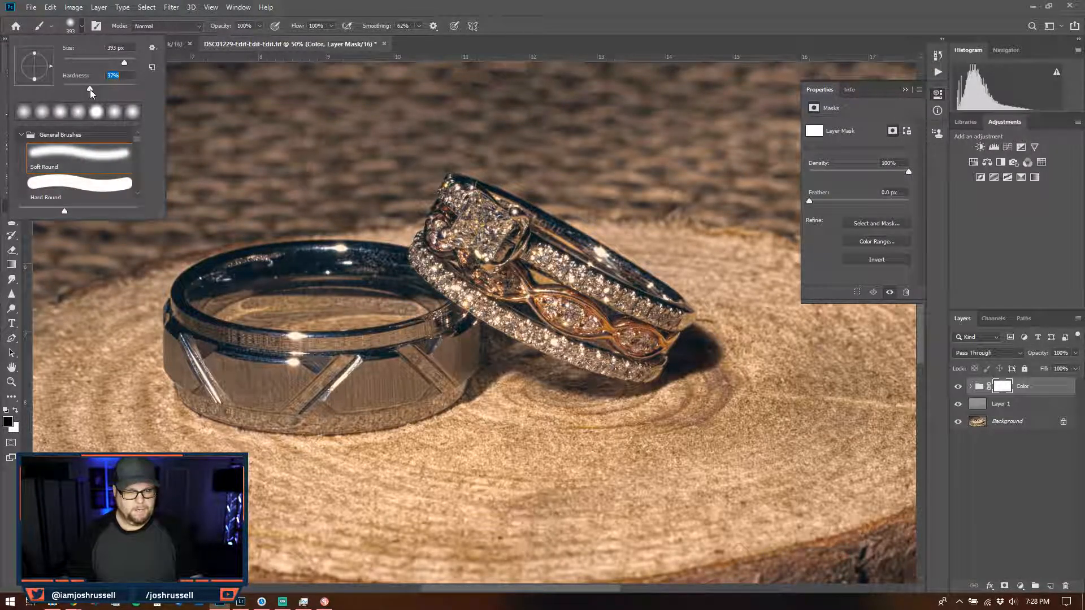
# - Paint black on the Color group's mask over the wide band and the diamond ring to remove the grading from both rings
pyautogui.moveTo(314, 426); pyautogui.dragTo(269, 419)
pyautogui.moveTo(215, 387); pyautogui.dragTo(377, 399)
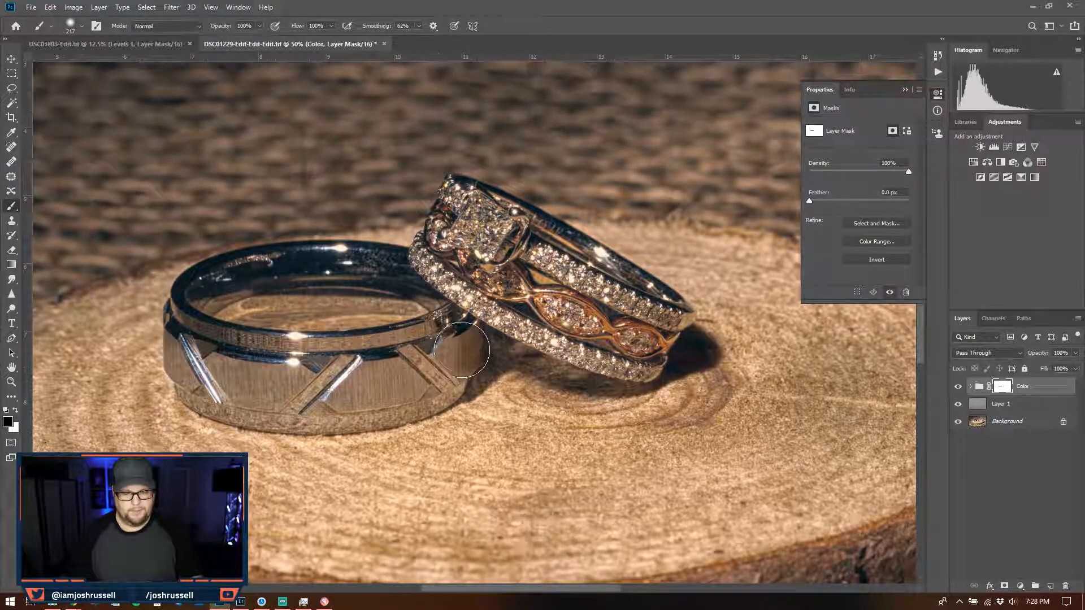
pyautogui.moveTo(394, 356)
pyautogui.mouseDown()
pyautogui.moveTo(274, 357)
pyautogui.moveTo(223, 337)
pyautogui.mouseUp()
pyautogui.keyDown('alt'); pyautogui.rightClick(185, 300); pyautogui.keyUp('alt')
pyautogui.moveTo(197, 289)
pyautogui.mouseDown()
pyautogui.moveTo(276, 271)
pyautogui.moveTo(395, 273)
pyautogui.mouseUp()
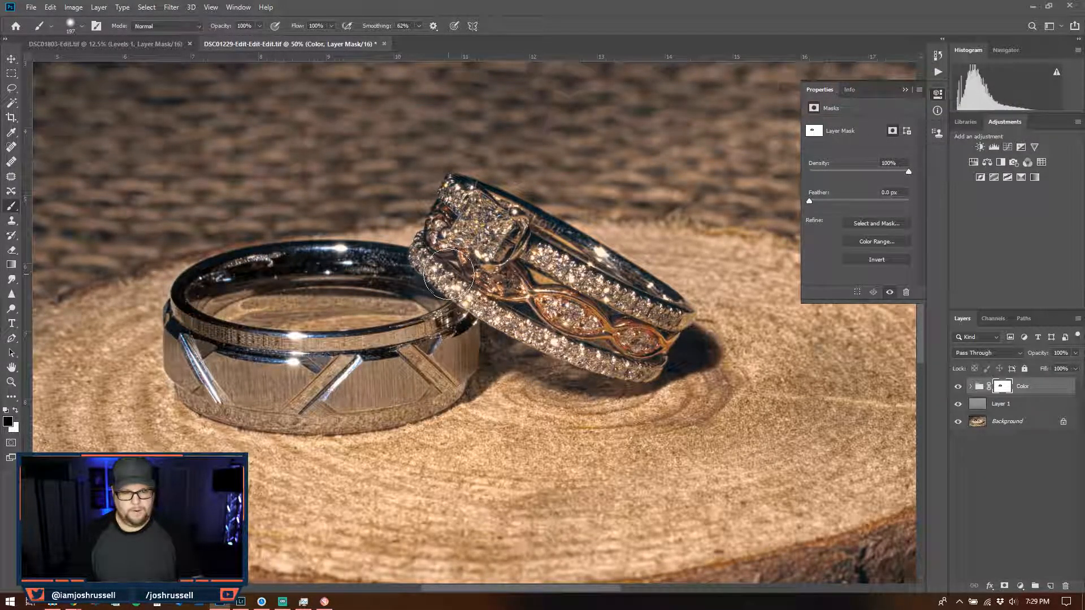
pyautogui.moveTo(626, 352)
pyautogui.mouseDown()
pyautogui.moveTo(612, 327)
pyautogui.moveTo(654, 339)
pyautogui.moveTo(667, 323)
pyautogui.moveTo(572, 276)
pyautogui.mouseUp()
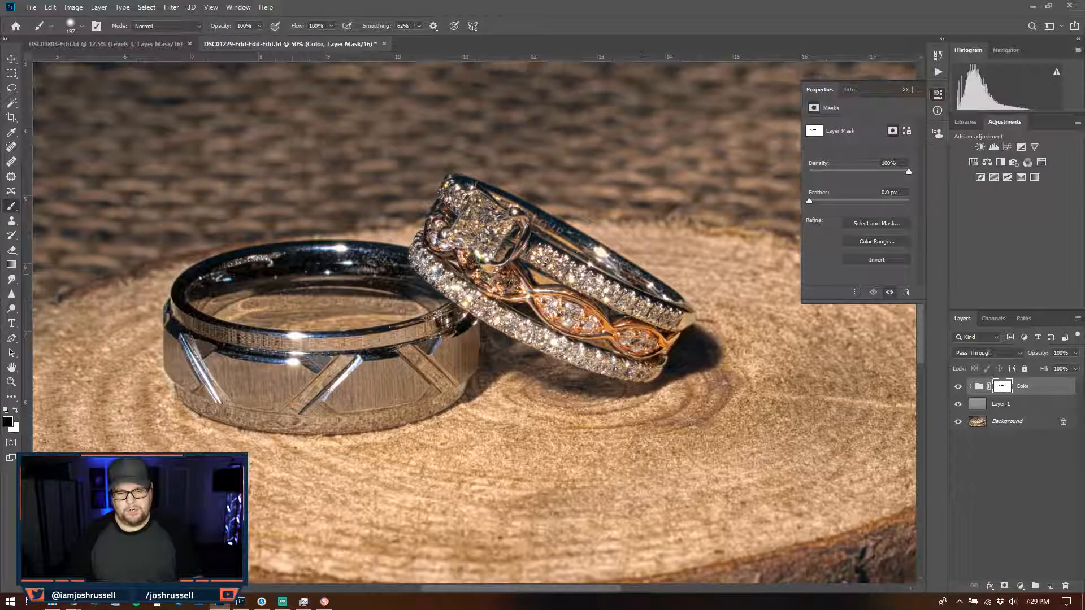
pyautogui.click(450, 232)
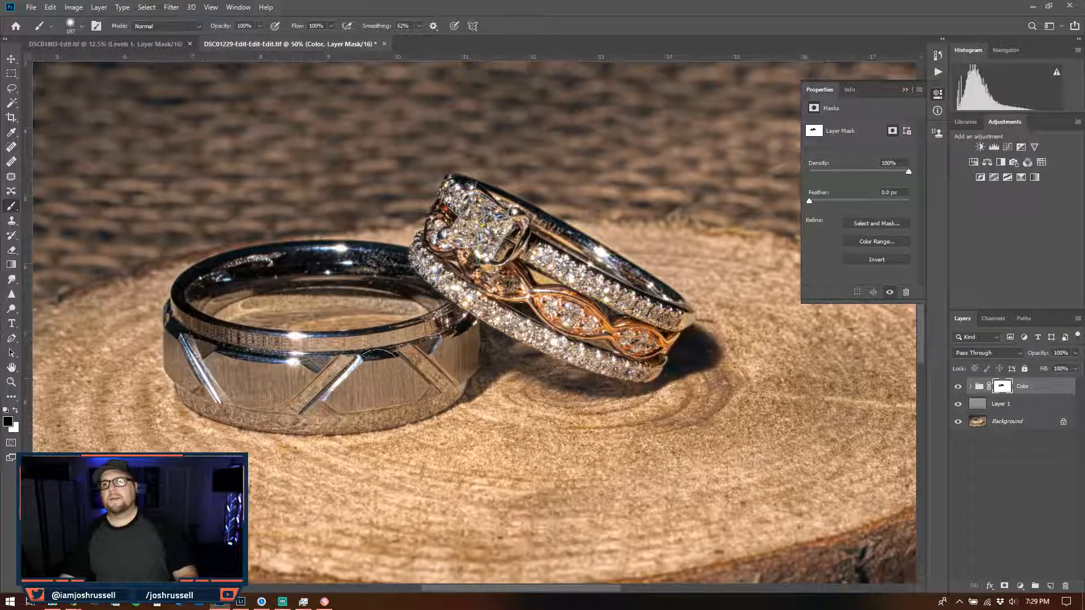
# - Compare the photo with and without the masked Color group, ending with the group shown
pyautogui.hotkey('ctrl', '-')
pyautogui.hotkey('ctrl', '-')
pyautogui.hotkey('ctrl', '-')
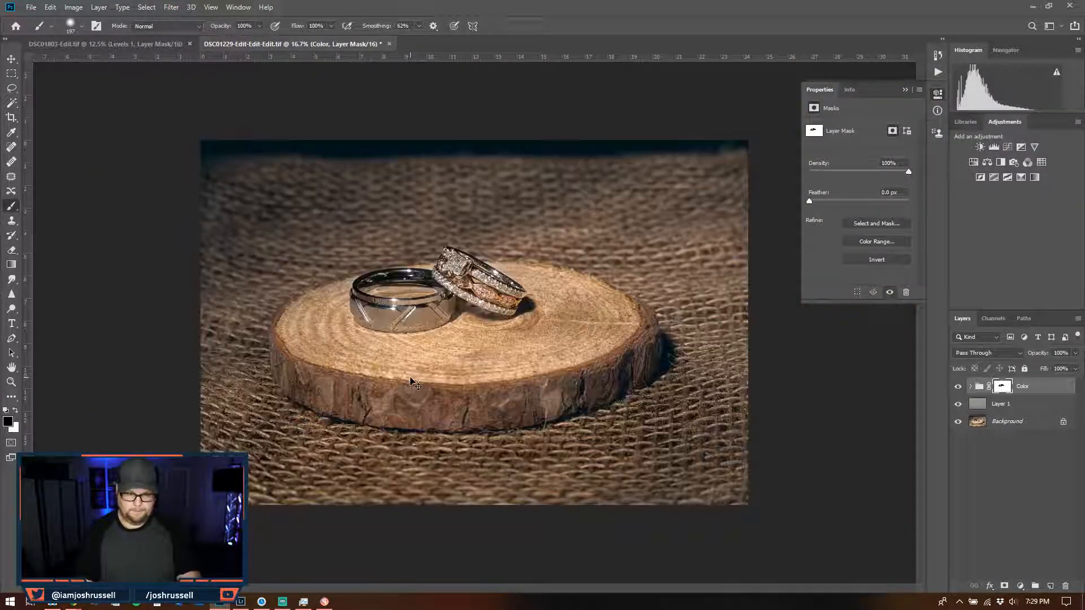
pyautogui.hotkey('ctrl', '+')
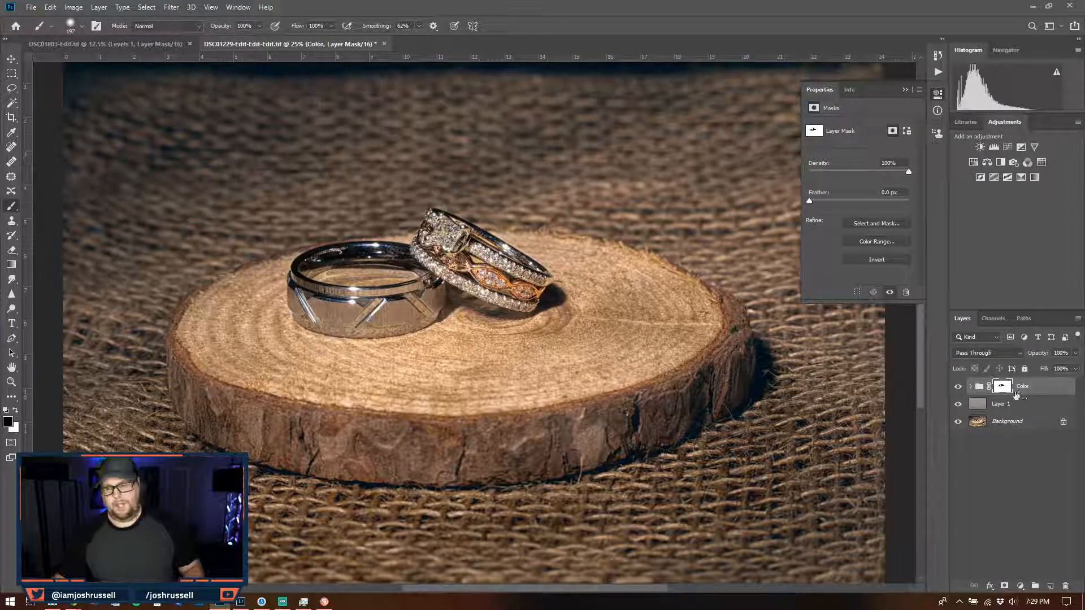
pyautogui.click(958, 387)
pyautogui.click(957, 387)
pyautogui.click(958, 387)
pyautogui.click(957, 387)
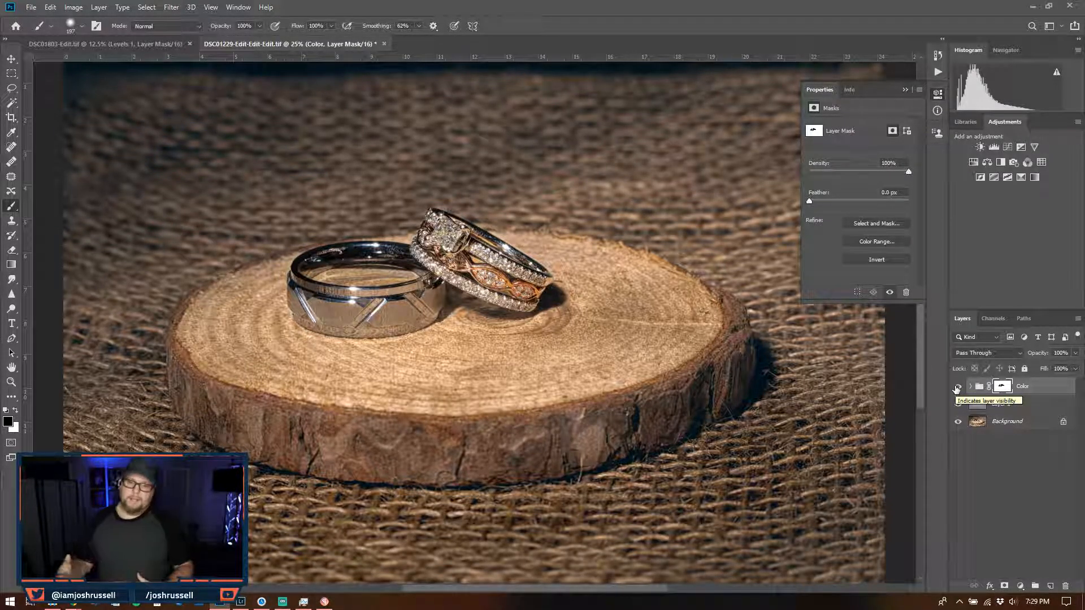
pyautogui.click(938, 94)
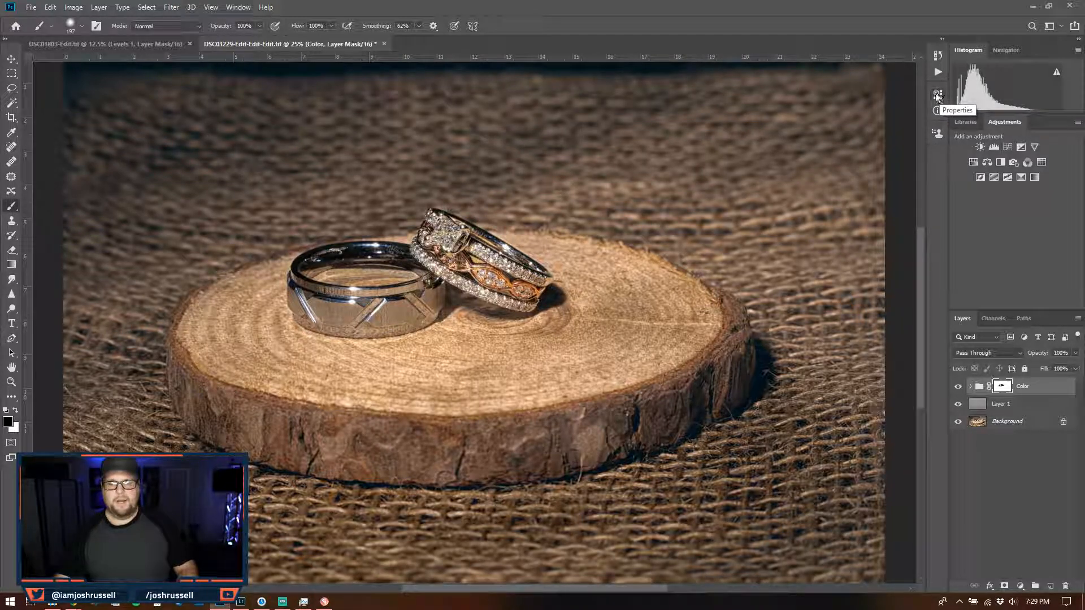
pyautogui.click(239, 8)
pyautogui.moveTo(266, 7)
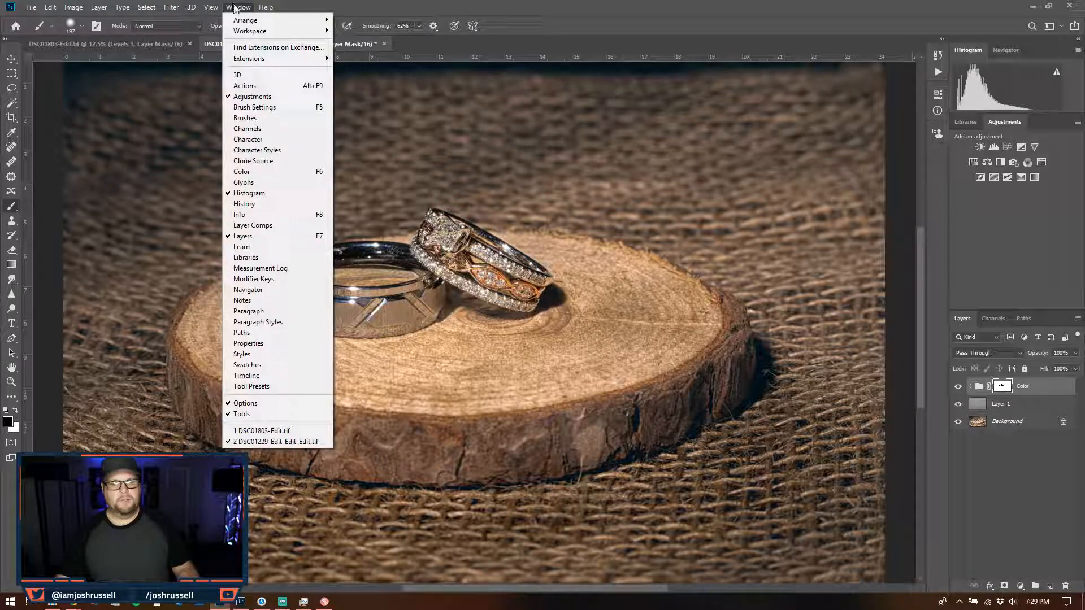
pyautogui.moveTo(247, 38)
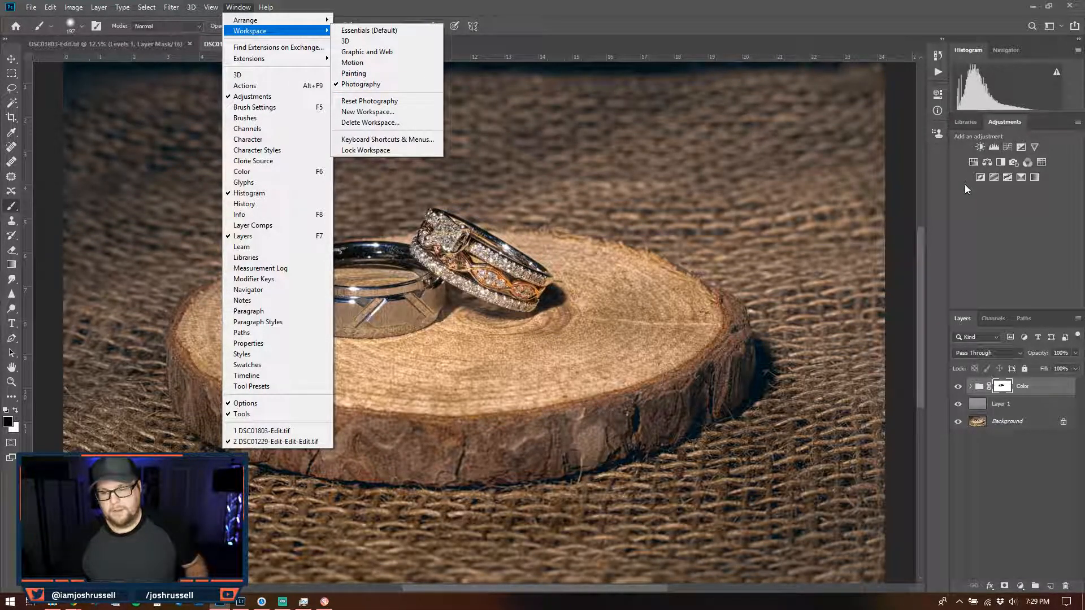
pyautogui.click(942, 188)
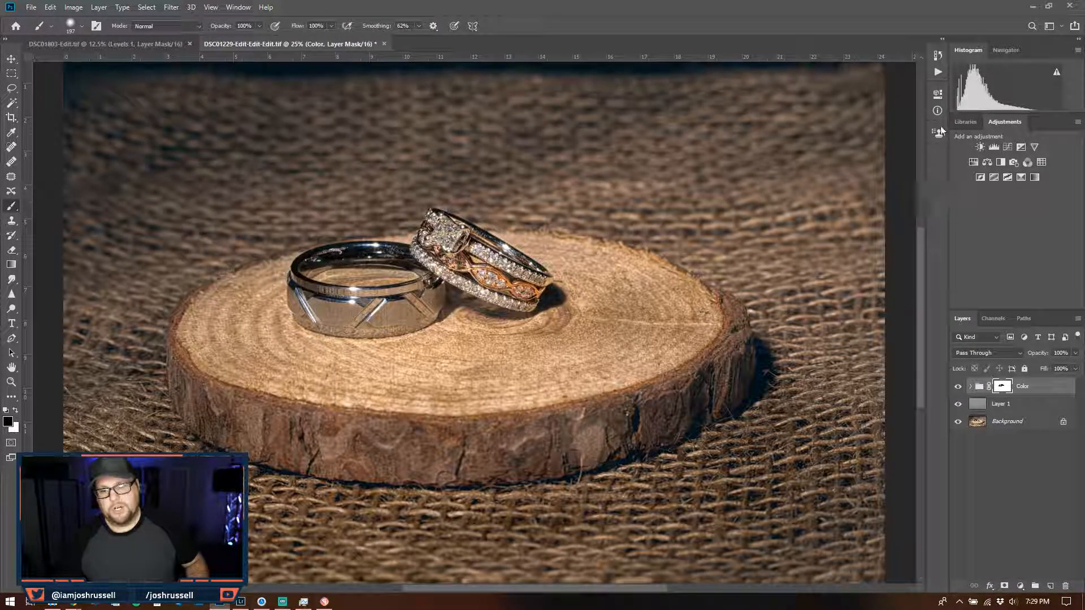
# - Try the Color group mask's density at 0% and 100%, then reduce it to about 71%
pyautogui.click(938, 94)
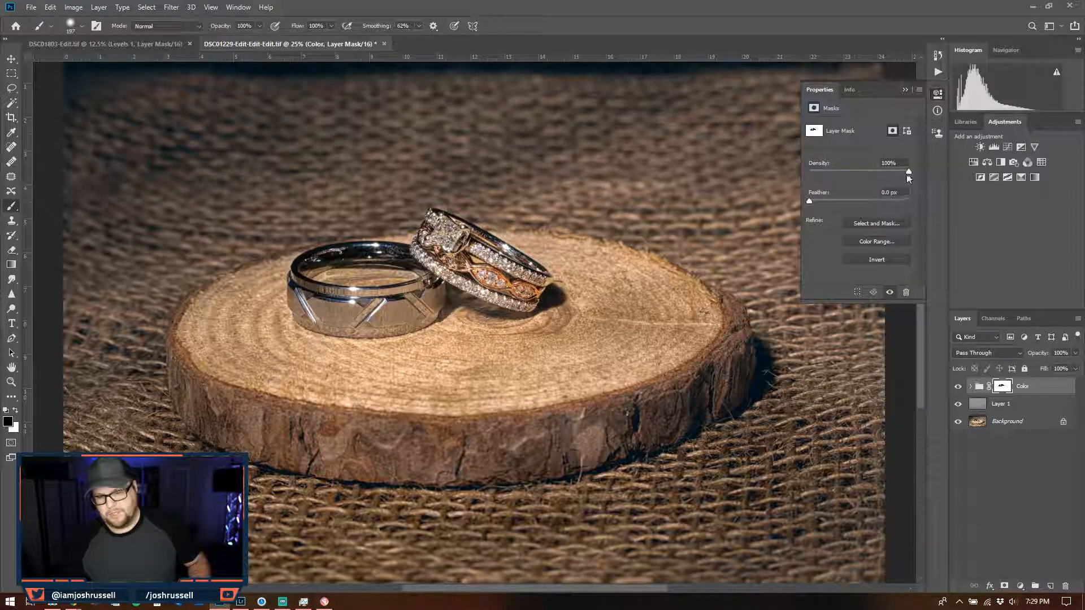
pyautogui.moveTo(908, 170); pyautogui.dragTo(614, 171)
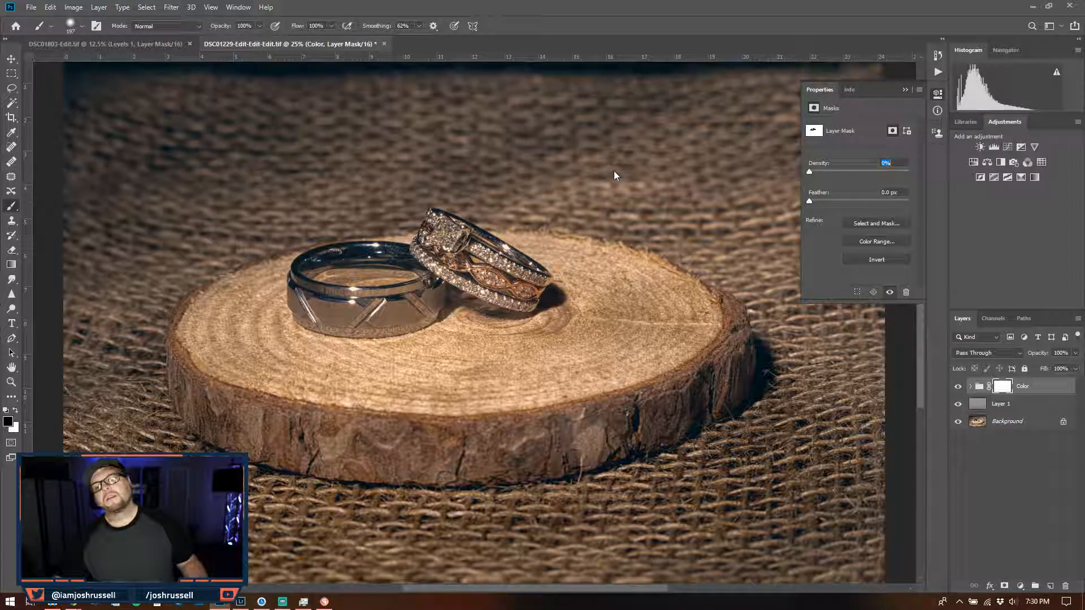
pyautogui.moveTo(616, 176); pyautogui.dragTo(1058, 177)
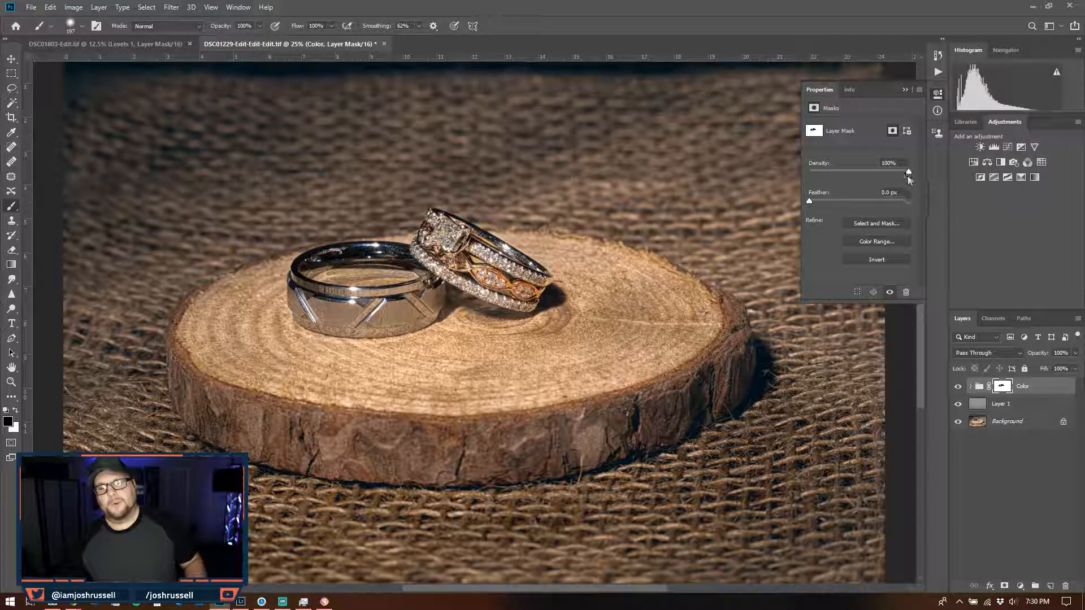
pyautogui.moveTo(909, 171); pyautogui.dragTo(880, 173)
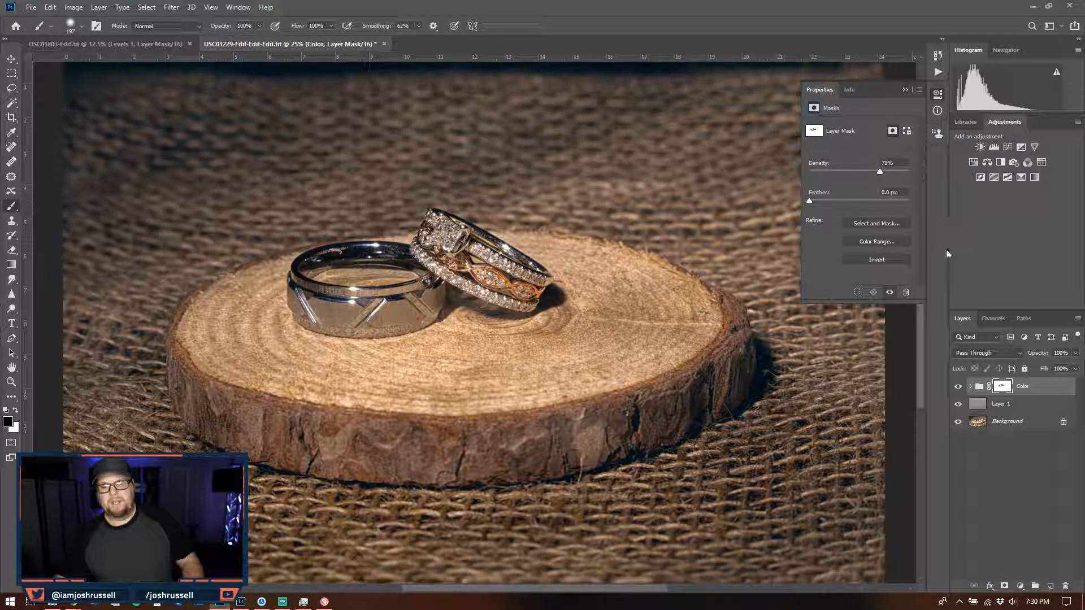
pyautogui.click(937, 95)
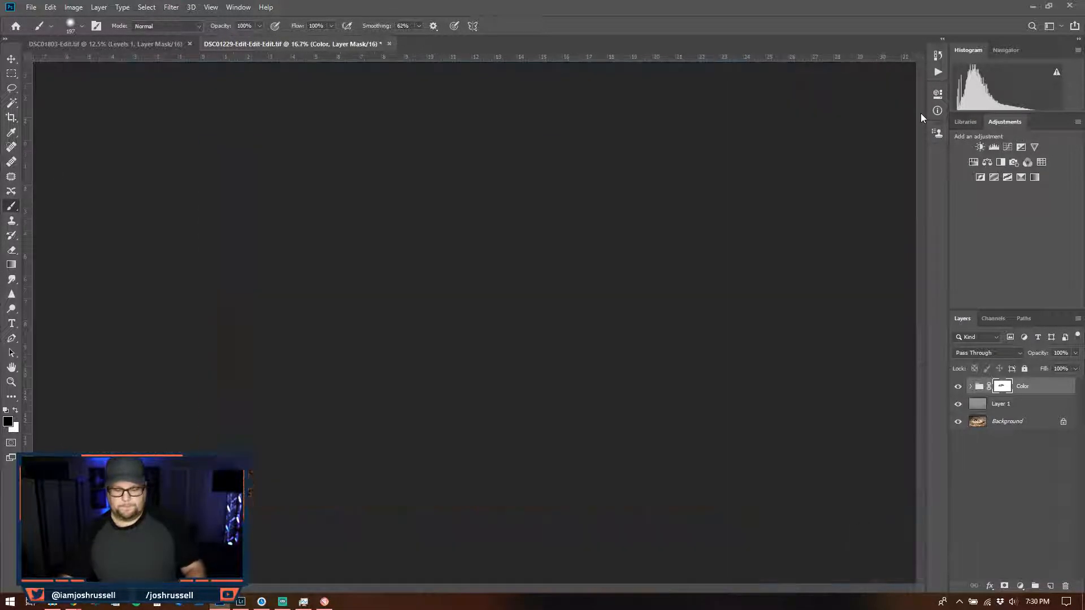
# - Fine-tune the Color group mask's density to 79% while viewing the whole photo
pyautogui.hotkey('ctrl', '-')
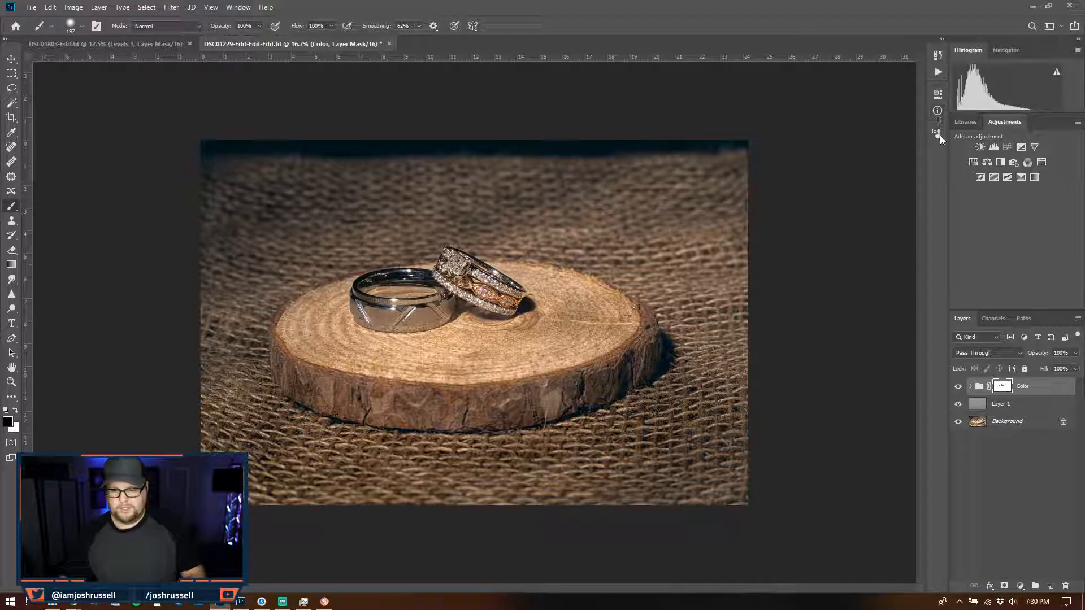
pyautogui.click(938, 94)
pyautogui.click(880, 171)
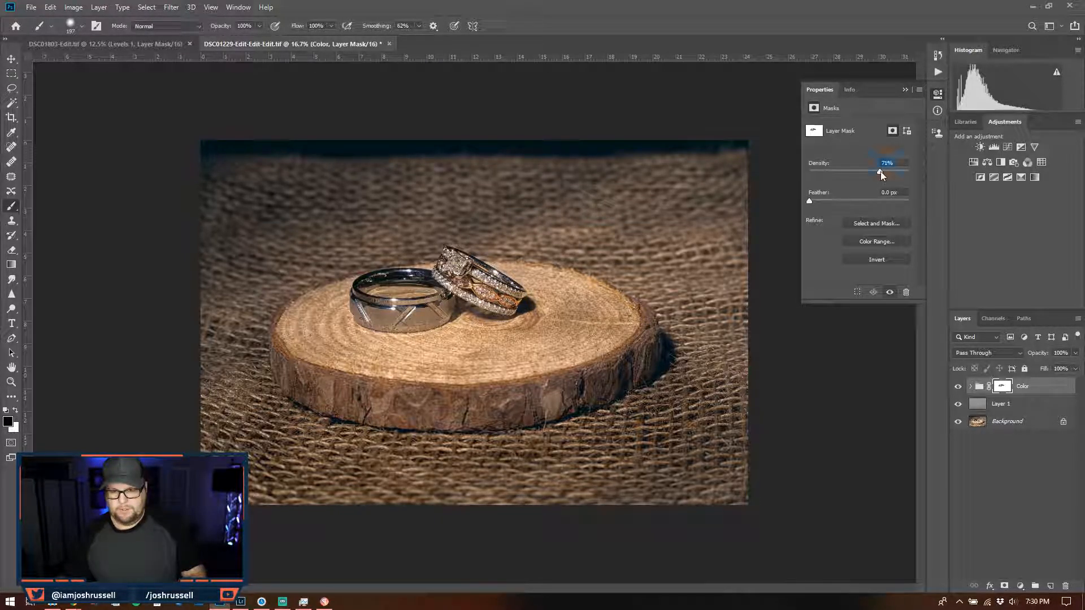
pyautogui.moveTo(830, 177); pyautogui.dragTo(888, 179)
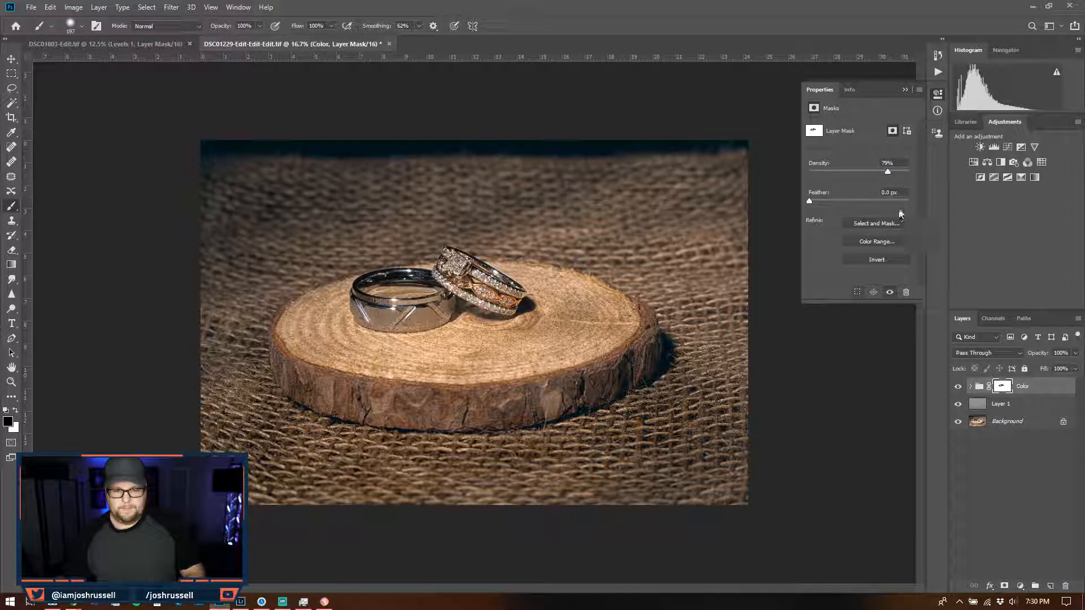
pyautogui.click(939, 93)
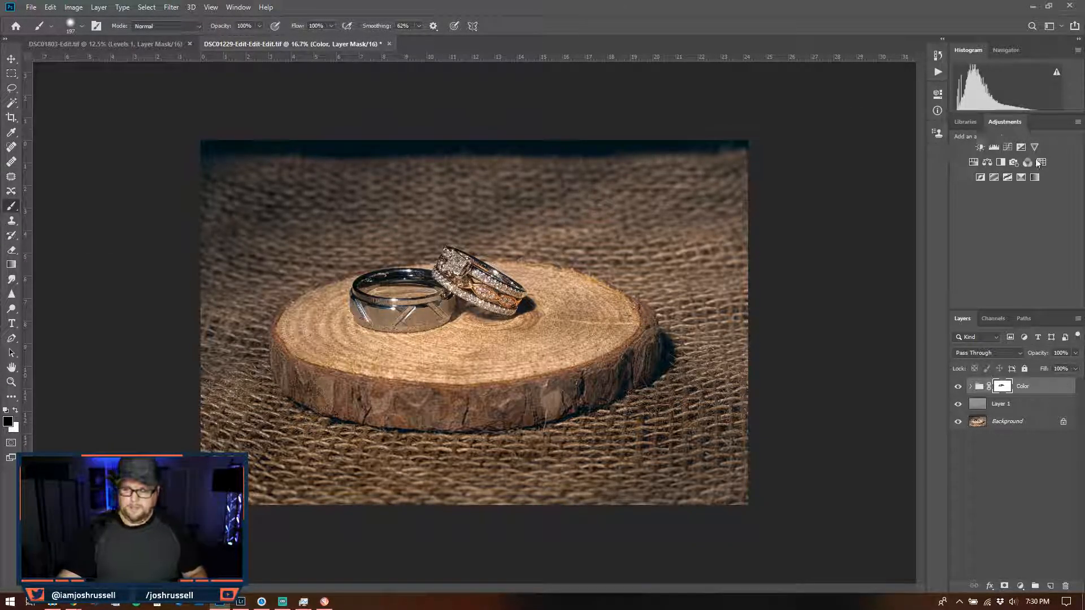
# - Add a Levels adjustment above the Color group with the white input at 221 and midtones at 0.93
pyautogui.click(993, 148)
pyautogui.moveTo(909, 208); pyautogui.dragTo(866, 210)
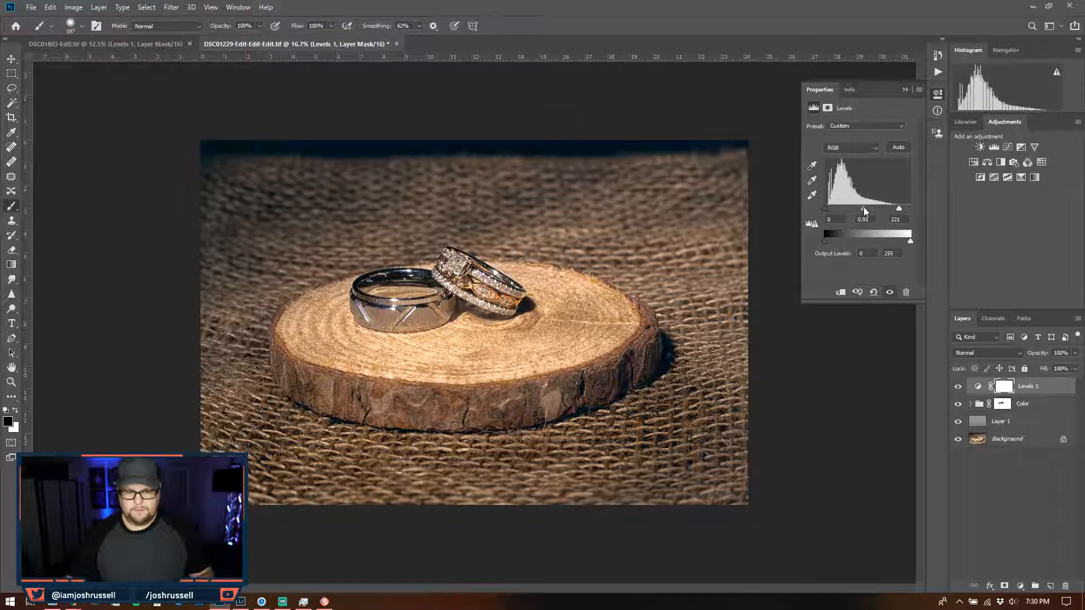
# - Add a Vibrance adjustment with Vibrance +25 and Saturation +11, and save the photo
pyautogui.click(1034, 148)
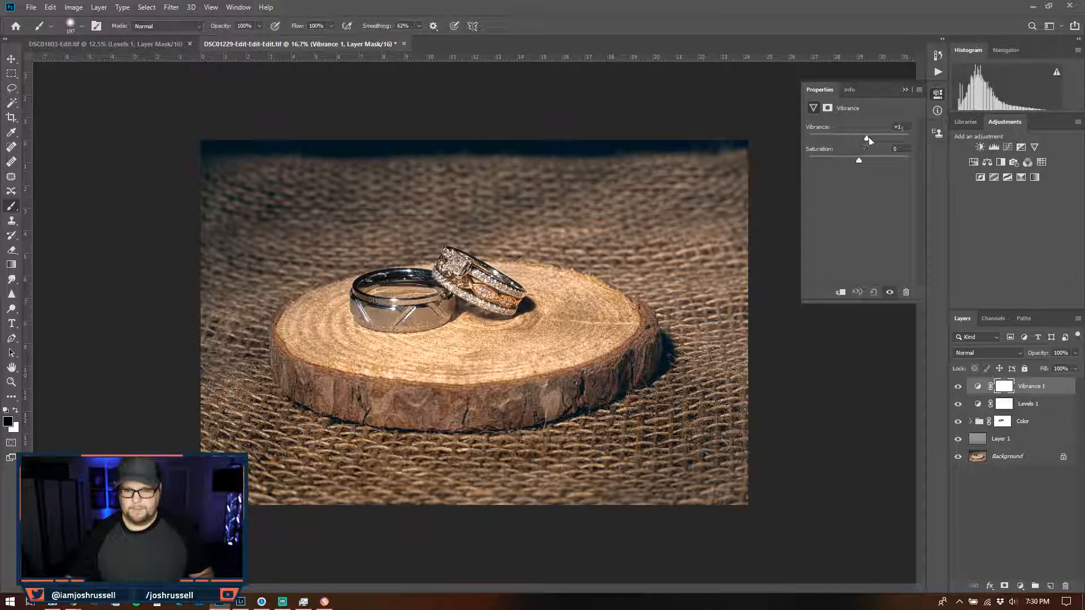
pyautogui.moveTo(874, 139); pyautogui.dragTo(864, 161)
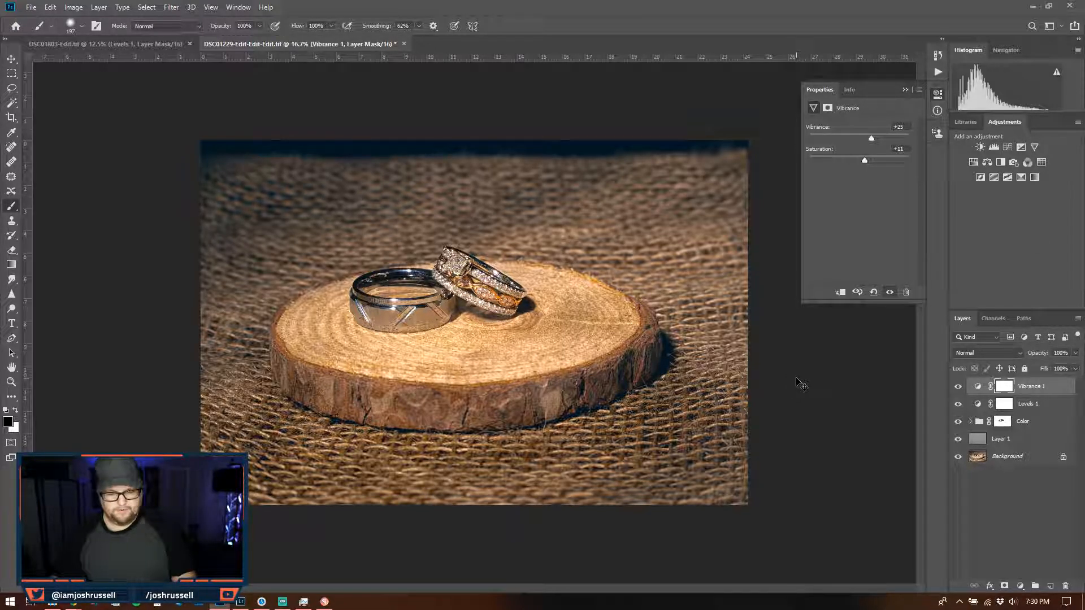
pyautogui.hotkey('ctrl', 's')
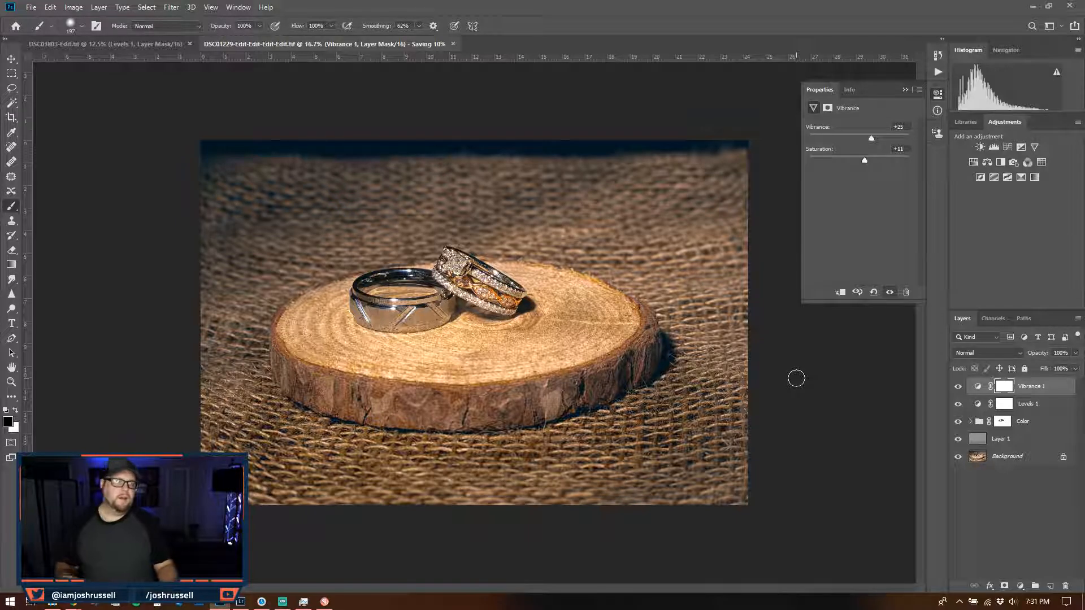
# - Switch to Lightroom Classic, crop the edited photo tightly around the rings, and inspect their detail at 1:1
pyautogui.click(240, 602)
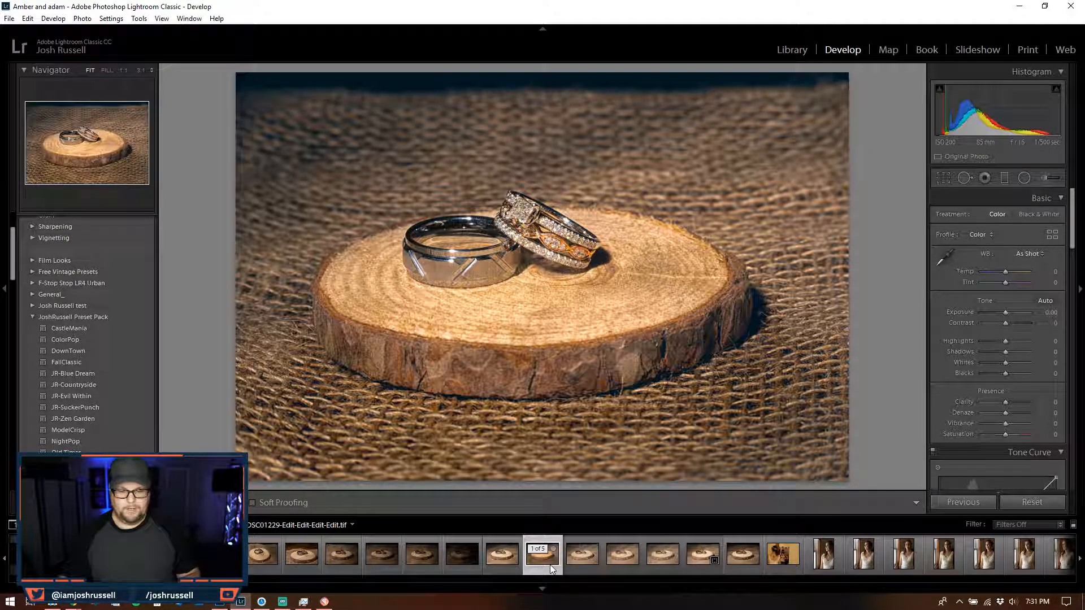
pyautogui.click(943, 178)
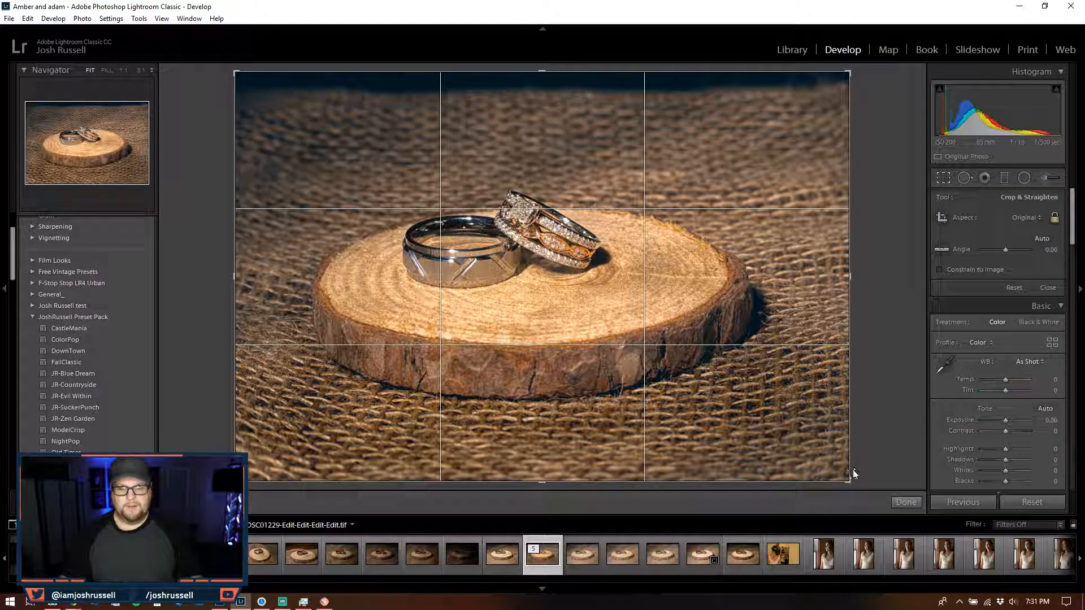
pyautogui.moveTo(848, 481); pyautogui.dragTo(752, 393)
pyautogui.moveTo(554, 254); pyautogui.dragTo(592, 278)
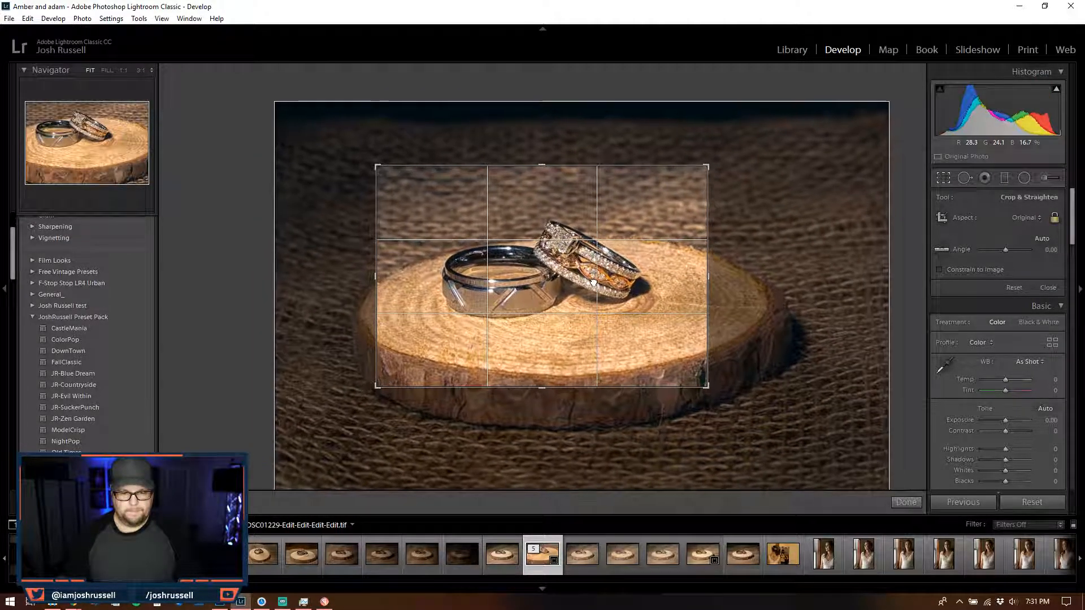
pyautogui.click(906, 503)
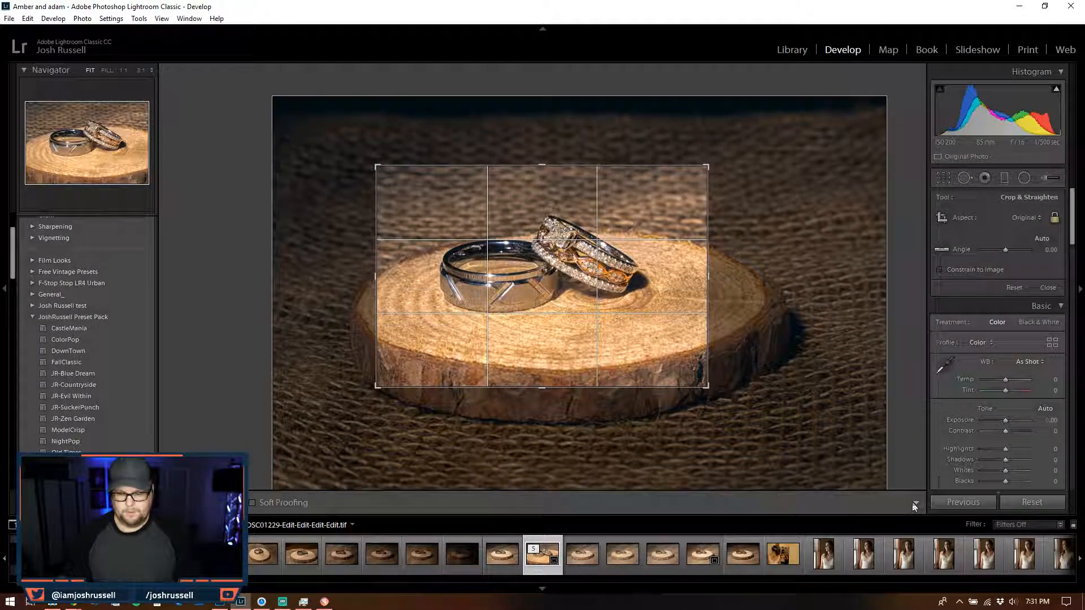
pyautogui.click(574, 221)
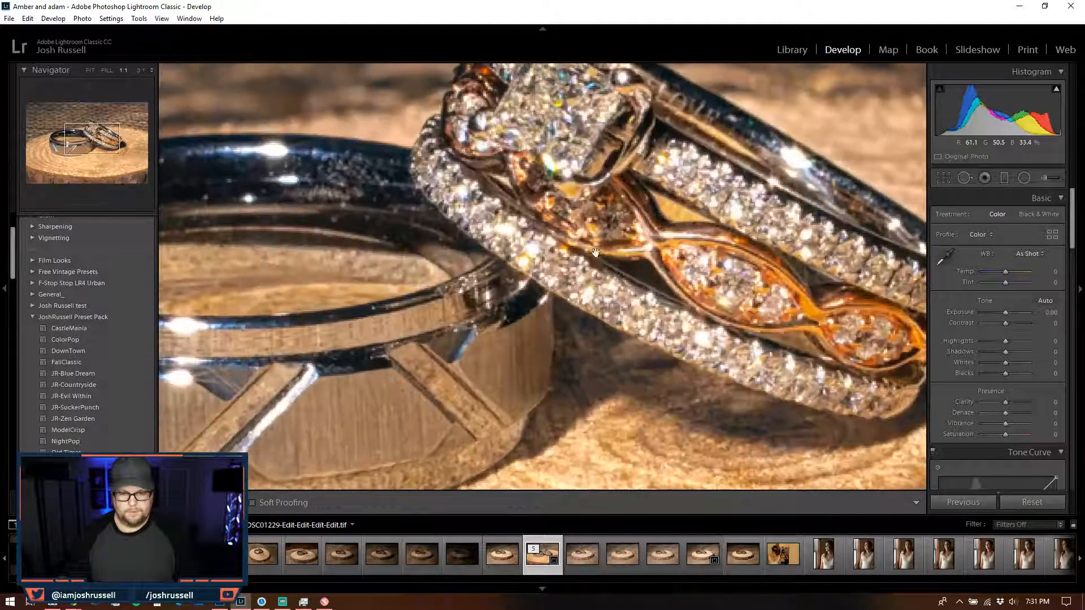
pyautogui.click(572, 203)
# - Refine the ring photo's crop so the wood slice fills the frame around both rings, and apply it
pyautogui.click(944, 179)
pyautogui.moveTo(356, 395); pyautogui.dragTo(304, 430)
pyautogui.moveTo(460, 315); pyautogui.dragTo(451, 342)
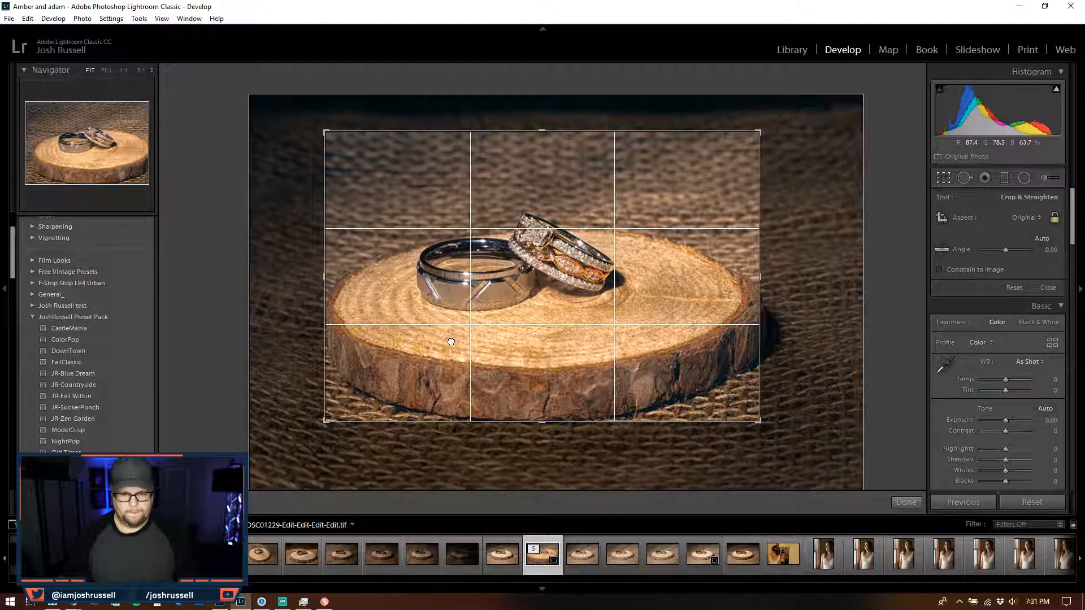
pyautogui.click(902, 502)
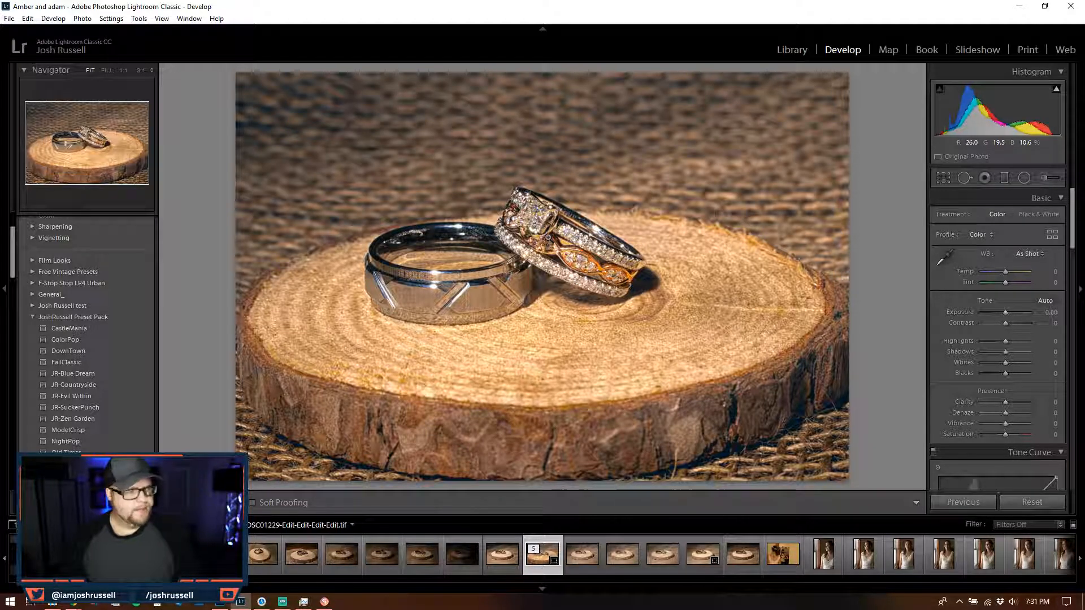
pyautogui.click(952, 177)
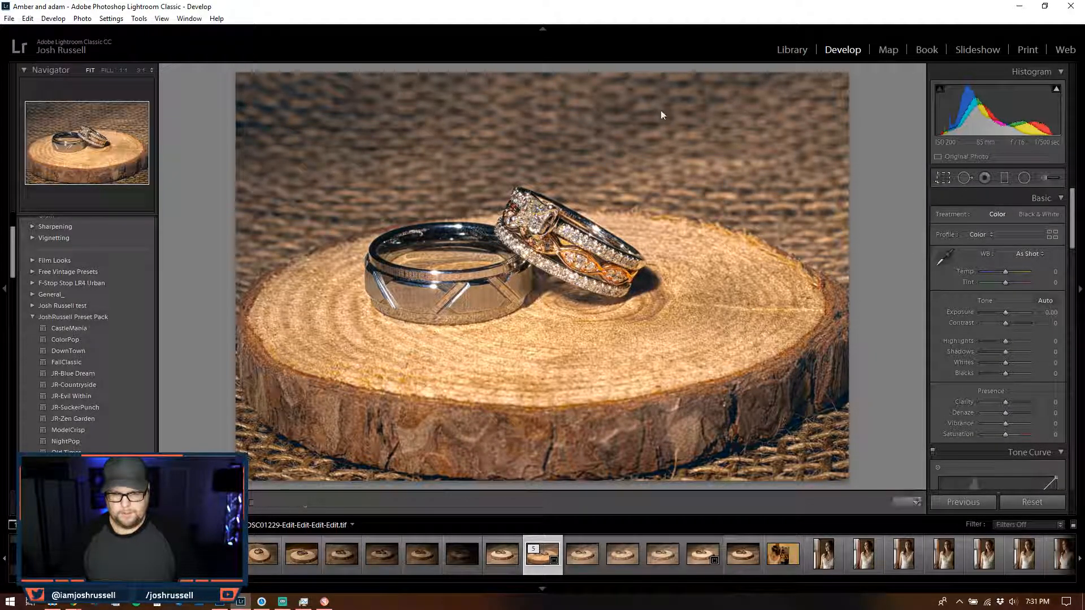
pyautogui.click(941, 181)
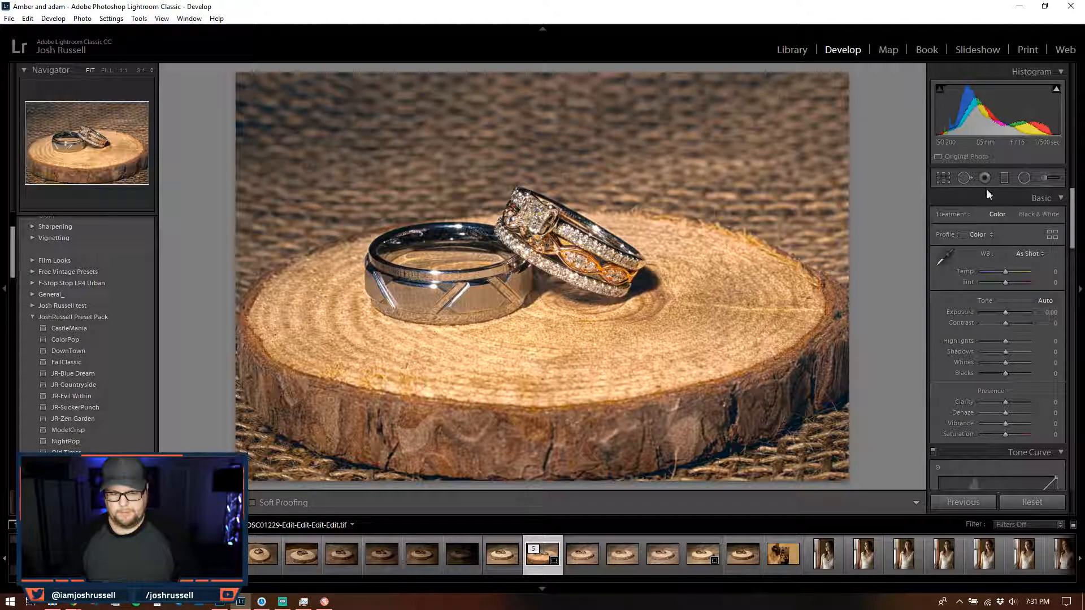
# - Darken the ring photo's upper background with a graduated filter at -0.78 exposure, and add a second graduated filter upward from the lower edge
pyautogui.press('m')
pyautogui.moveTo(499, 69)
pyautogui.mouseDown()
pyautogui.moveTo(496, 217)
pyautogui.moveTo(508, 208)
pyautogui.mouseUp()
pyautogui.moveTo(1006, 259); pyautogui.dragTo(998, 259)
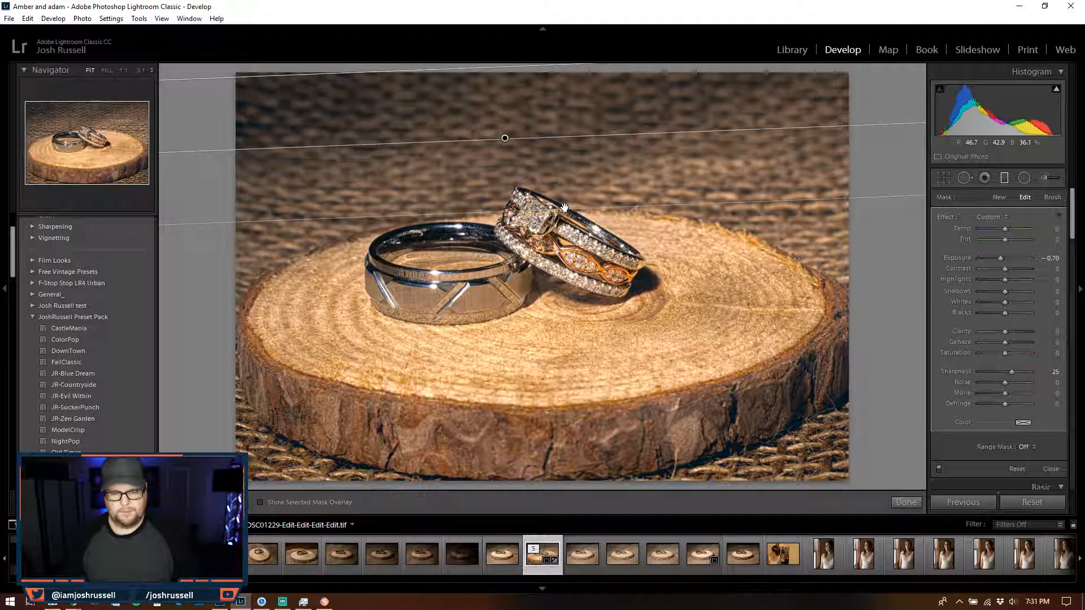
pyautogui.moveTo(569, 226); pyautogui.dragTo(569, 269)
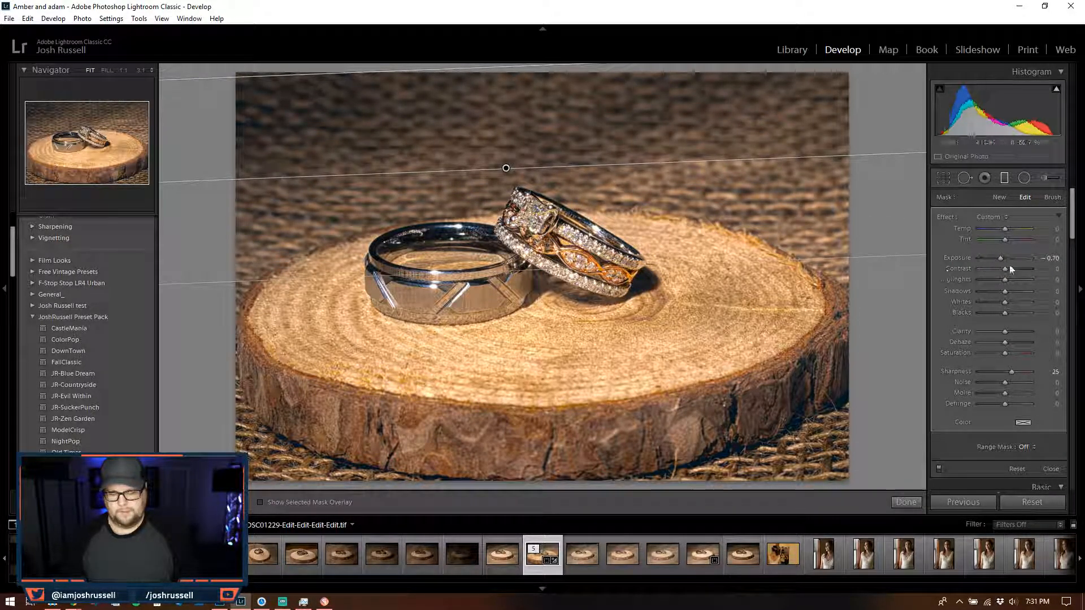
pyautogui.moveTo(1000, 263); pyautogui.dragTo(998, 259)
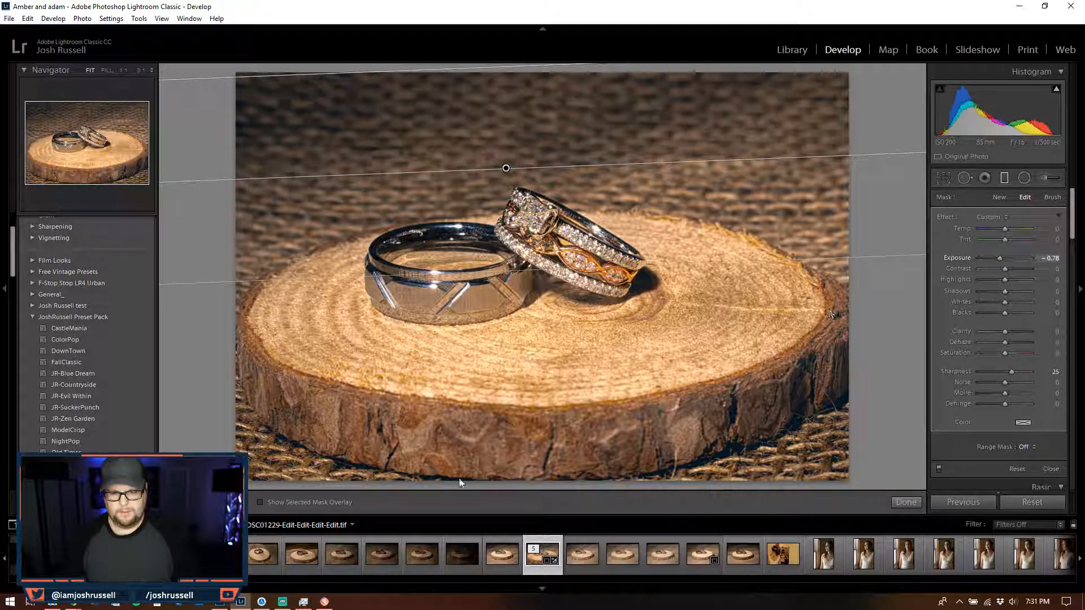
pyautogui.moveTo(525, 484); pyautogui.dragTo(516, 340)
pyautogui.click(900, 502)
# - Set the ring photo's Temp to -7, Highlights to -38 and Whites to -43, and check the diamond detail at 1:1
pyautogui.moveTo(1009, 266); pyautogui.dragTo(1003, 272)
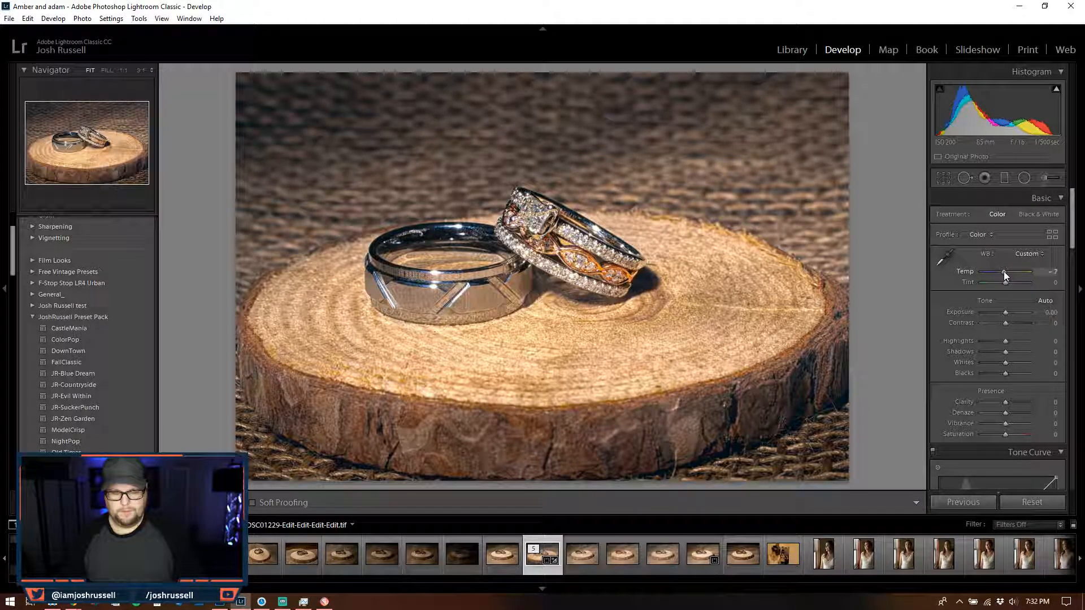
pyautogui.moveTo(1007, 343); pyautogui.dragTo(996, 362)
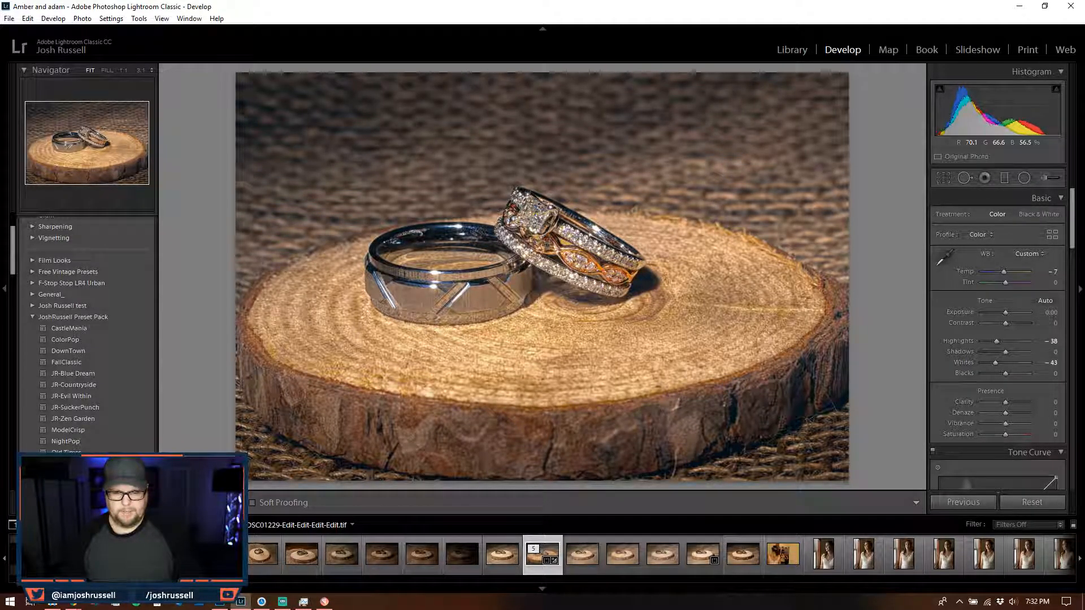
pyautogui.click(529, 217)
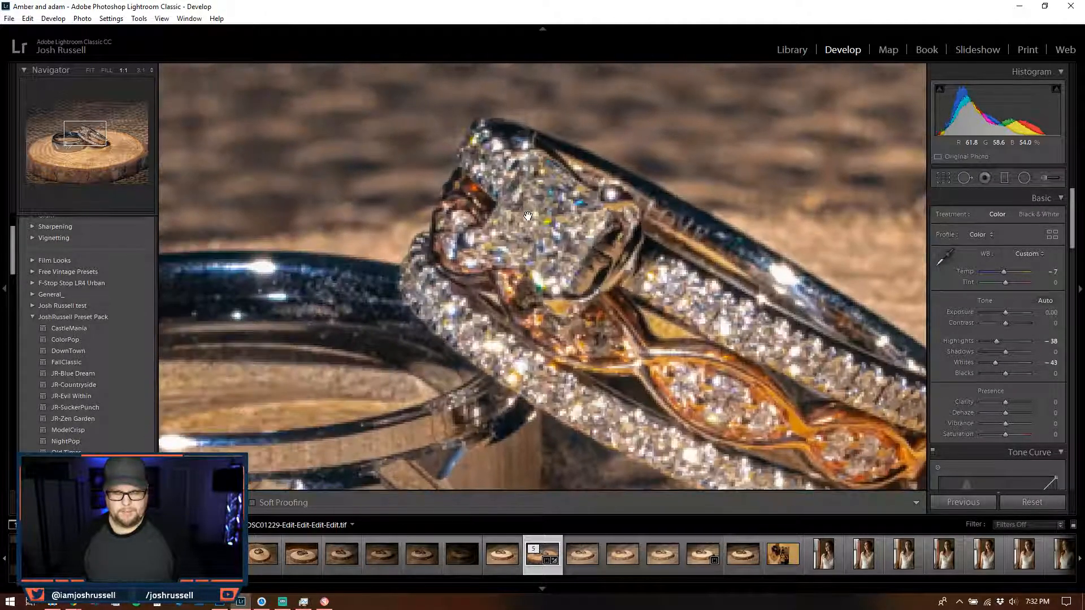
pyautogui.click(559, 229)
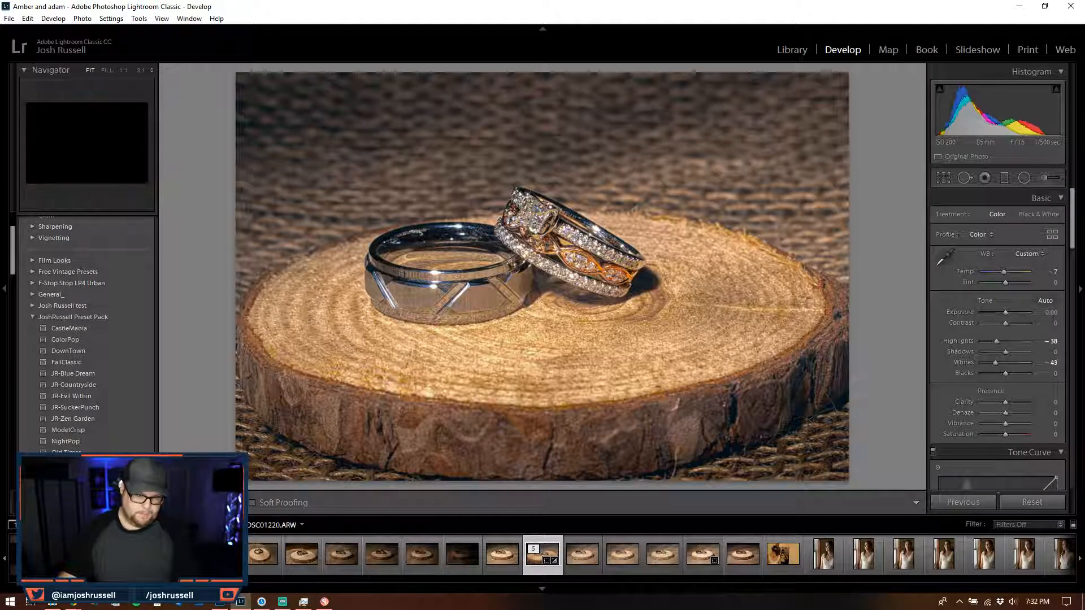
# - Compare the bride's window portraits in the shoot and select DSC01367.ARW for editing
pyautogui.scroll(-10, 368, 573)
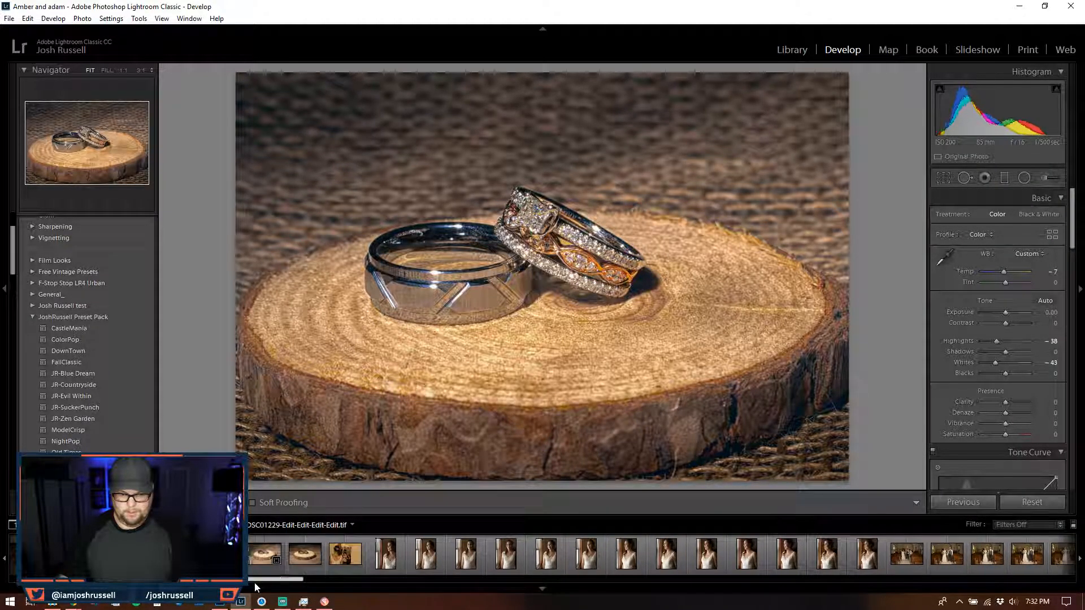
pyautogui.click(789, 564)
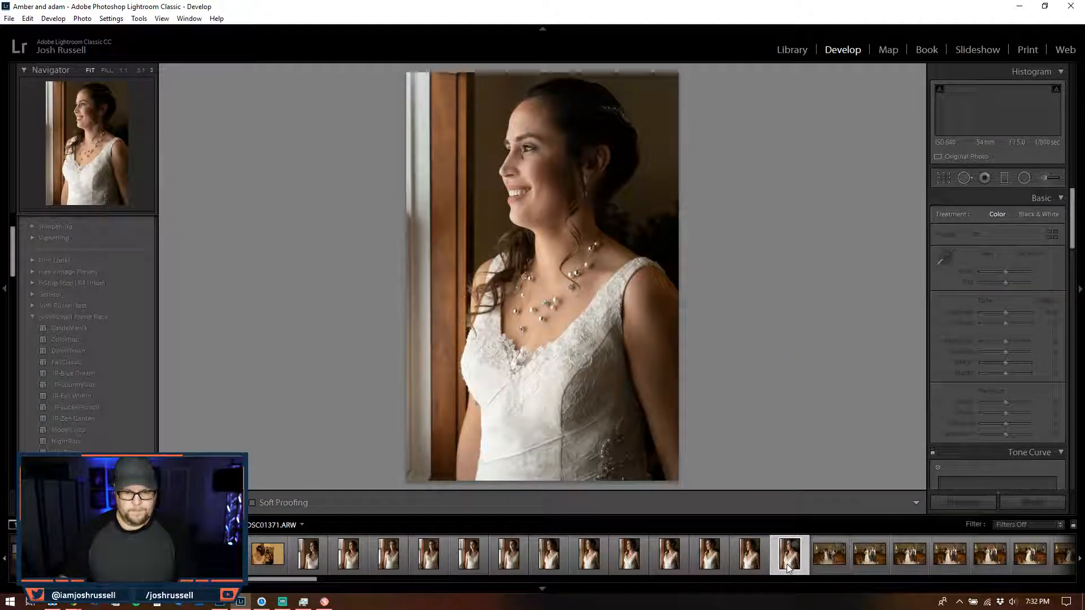
pyautogui.press('Left')
pyautogui.press('Left')
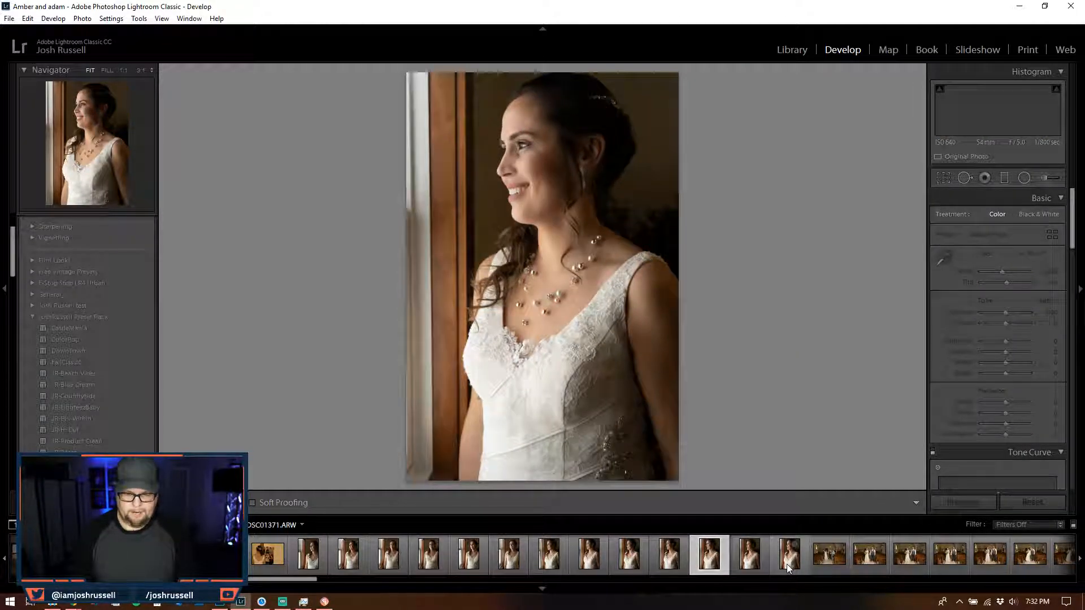
pyautogui.press('Left')
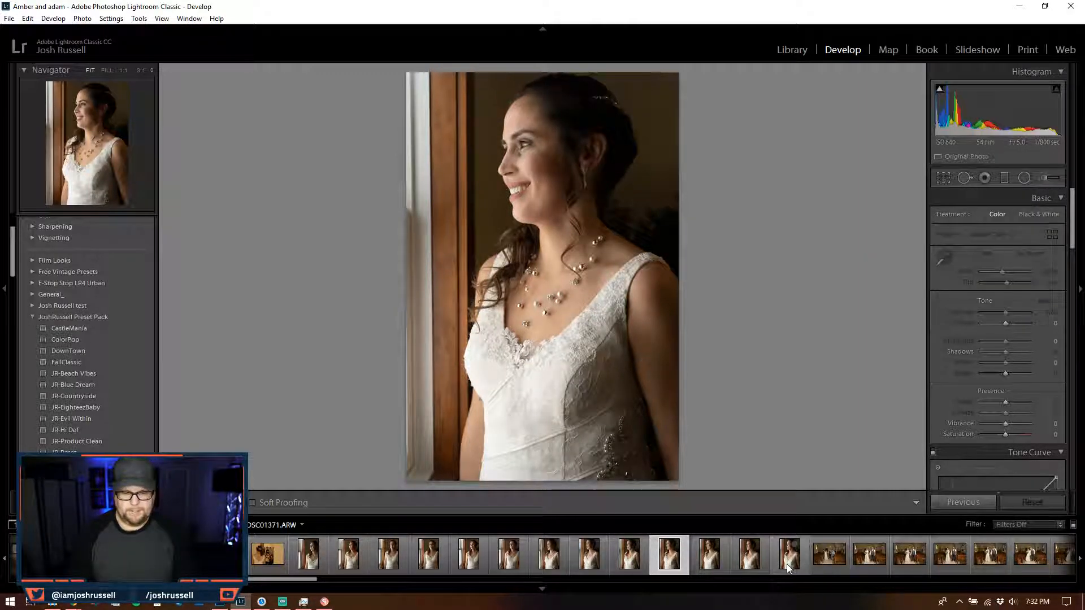
pyautogui.press('Left')
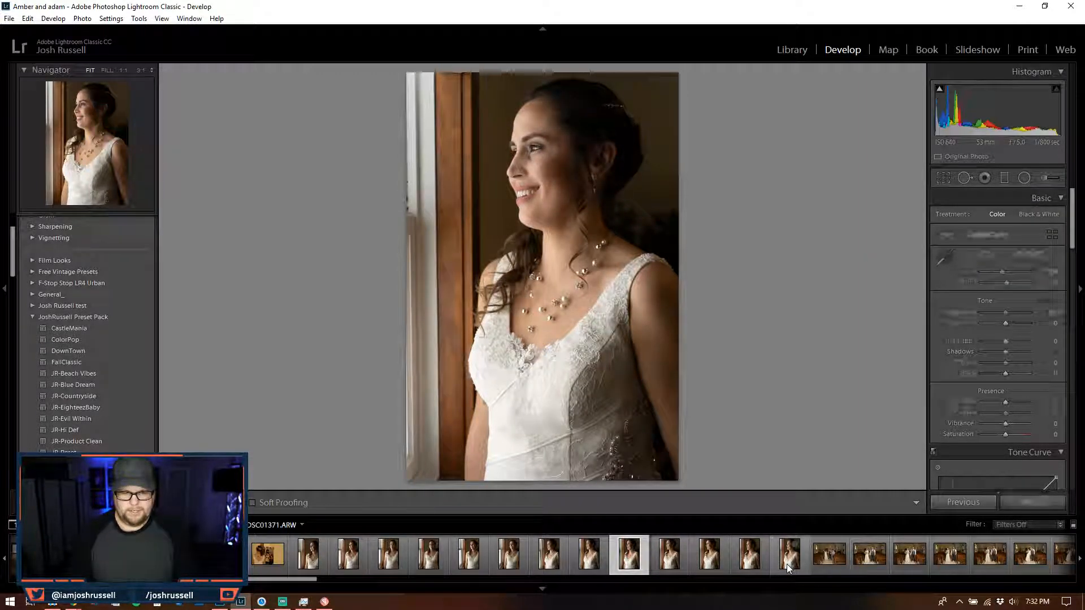
pyautogui.press('Left')
pyautogui.press('Right')
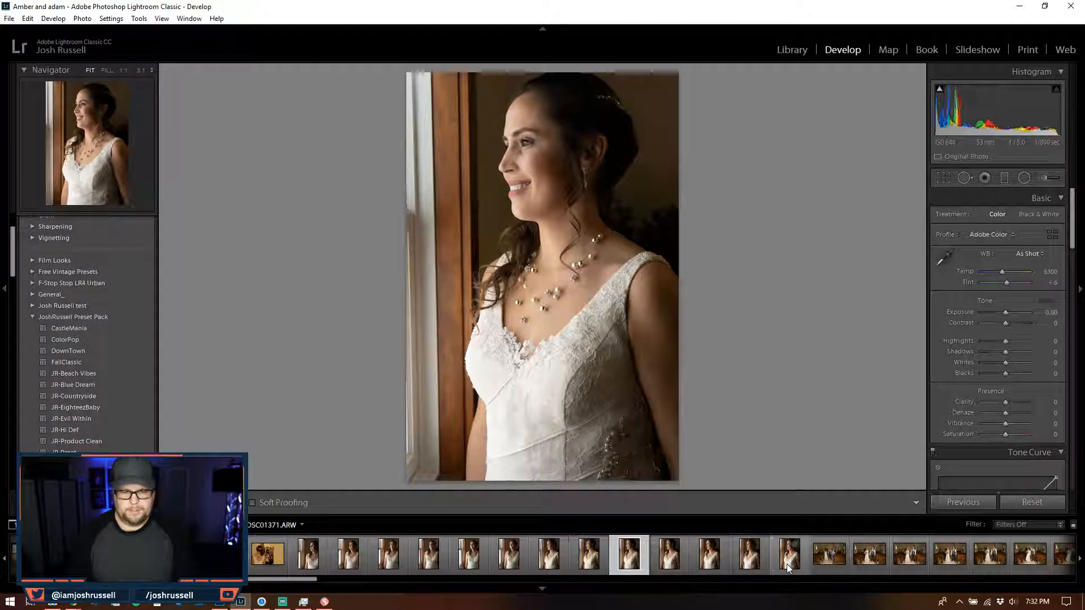
pyautogui.press('Left')
pyautogui.press('Left')
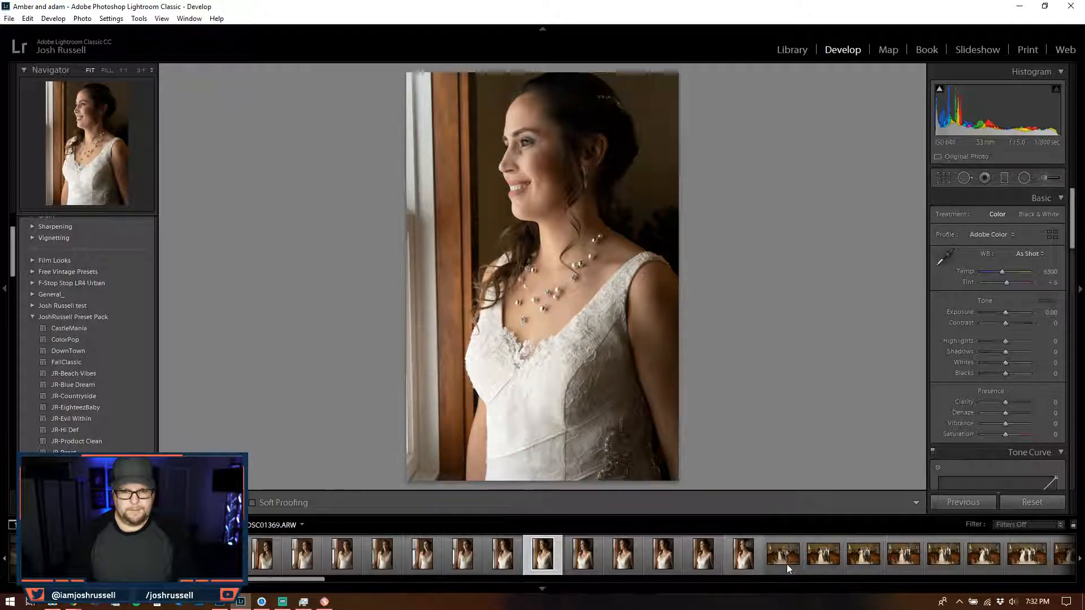
# - Try automatic tone on the bride's portrait, undo it, and set Shadows to +2 and Blacks to -14 instead
pyautogui.click(1048, 303)
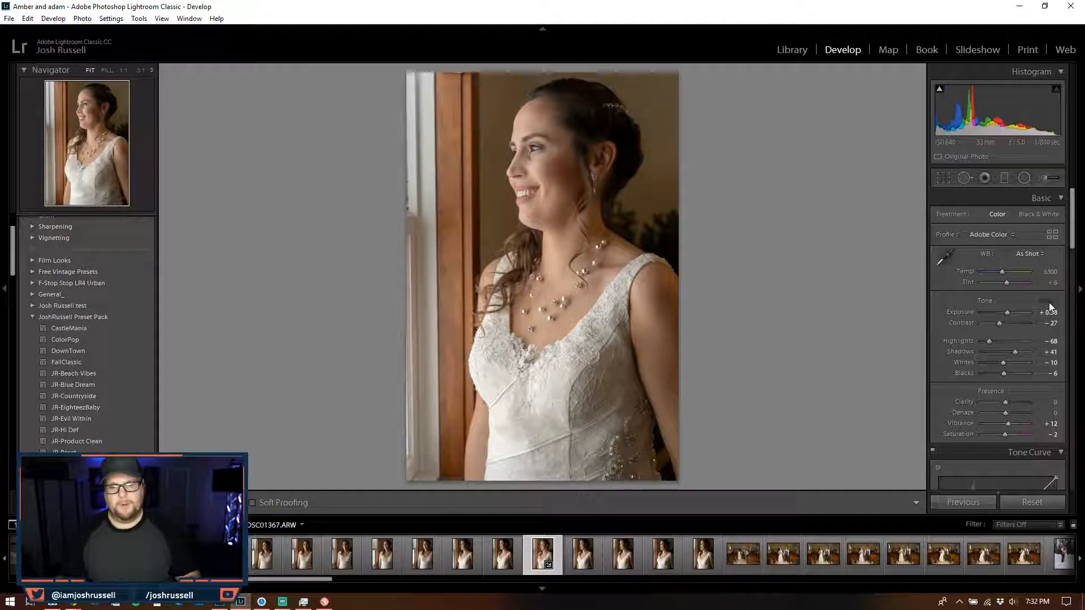
pyautogui.hotkey('ctrl', 'z')
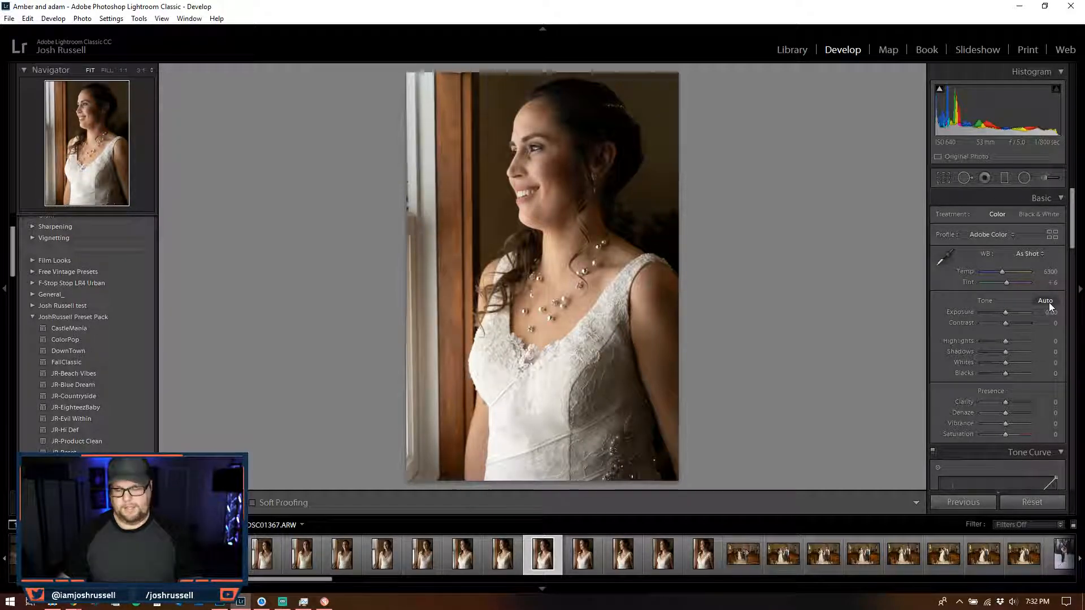
pyautogui.moveTo(1005, 352); pyautogui.dragTo(1001, 374)
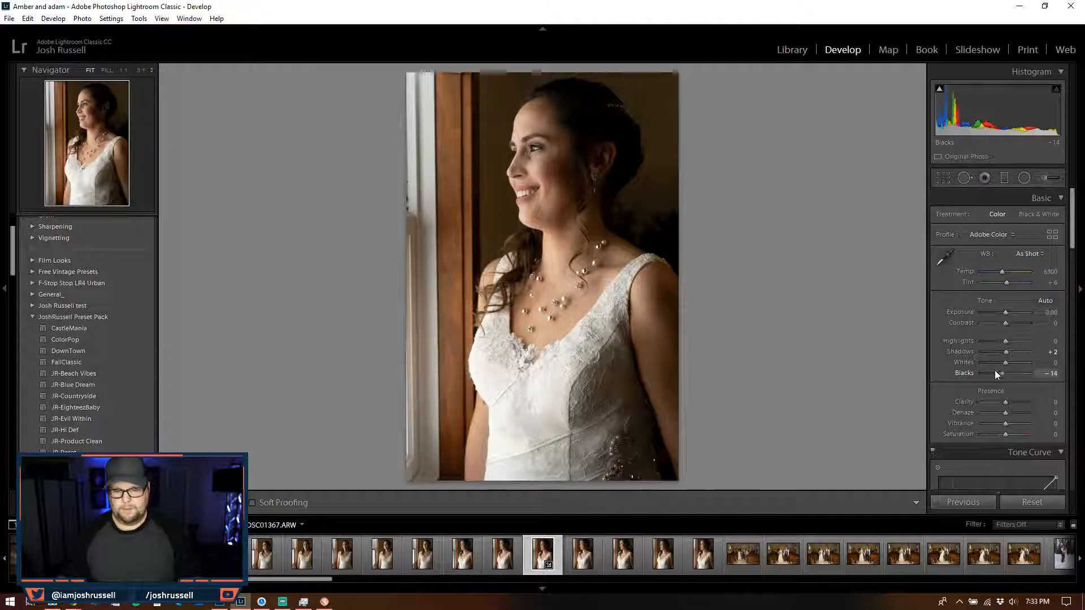
# - Edit a copy of the portrait with Lightroom adjustments in Color Efex Pro 4, saving it with Detail Extractor at 10%
pyautogui.rightClick(524, 256)
pyautogui.moveTo(605, 352)
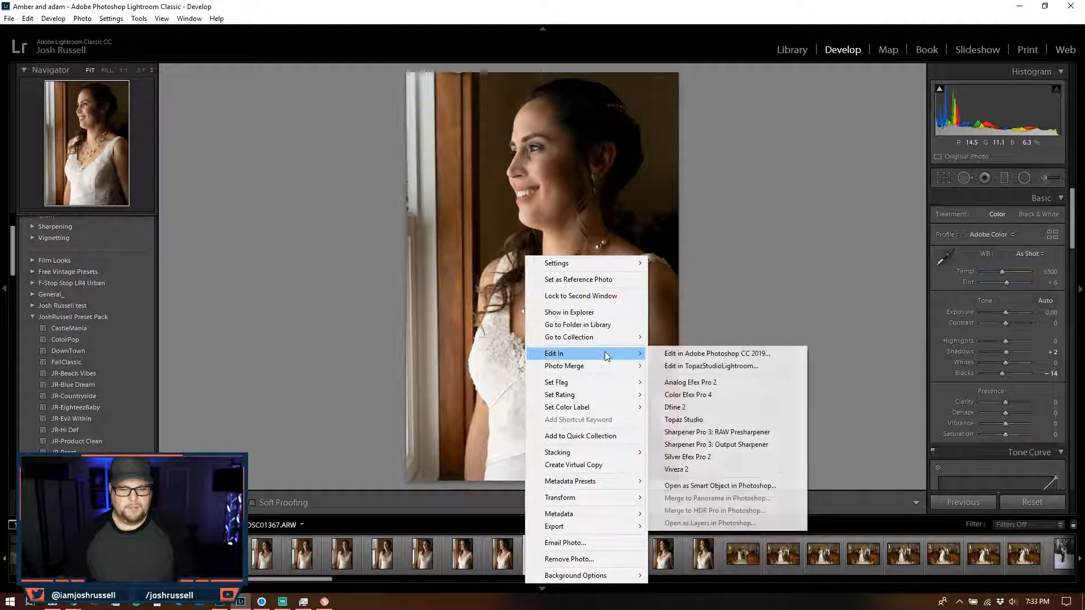
pyautogui.click(725, 395)
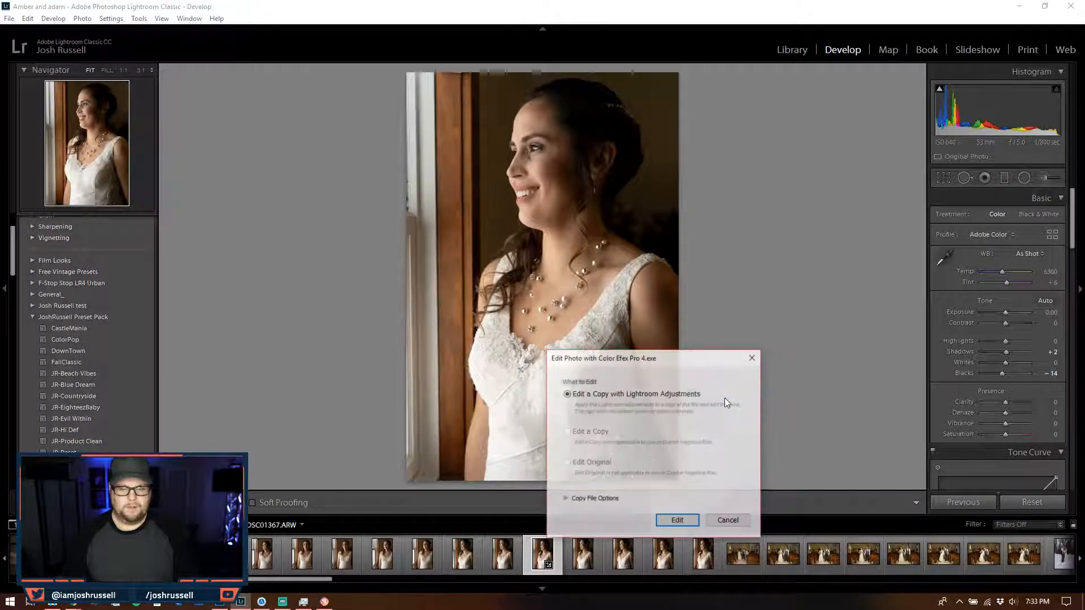
pyautogui.click(678, 520)
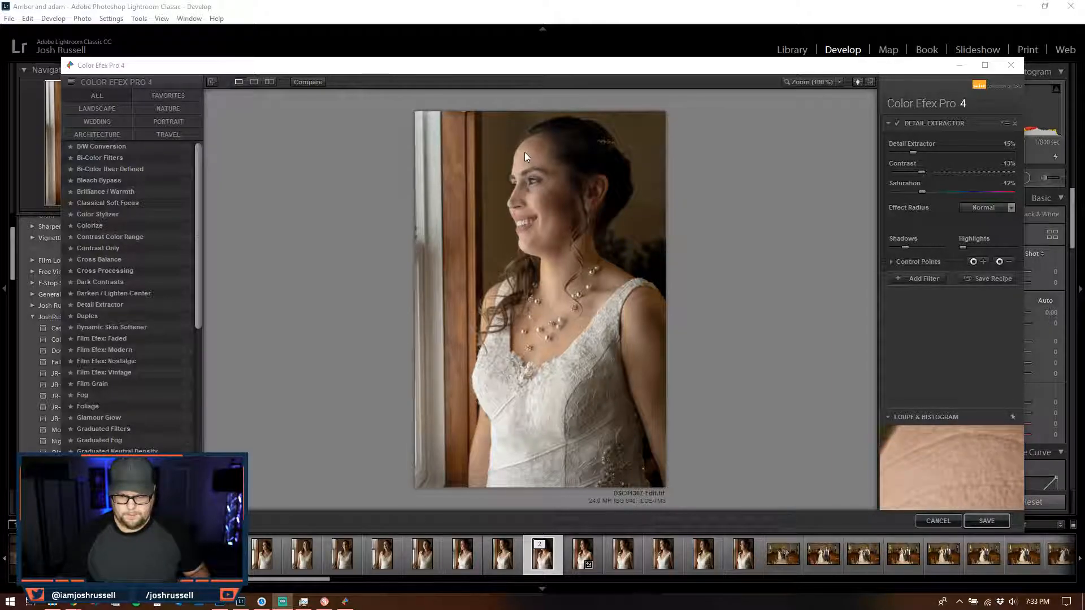
pyautogui.moveTo(911, 152); pyautogui.dragTo(904, 152)
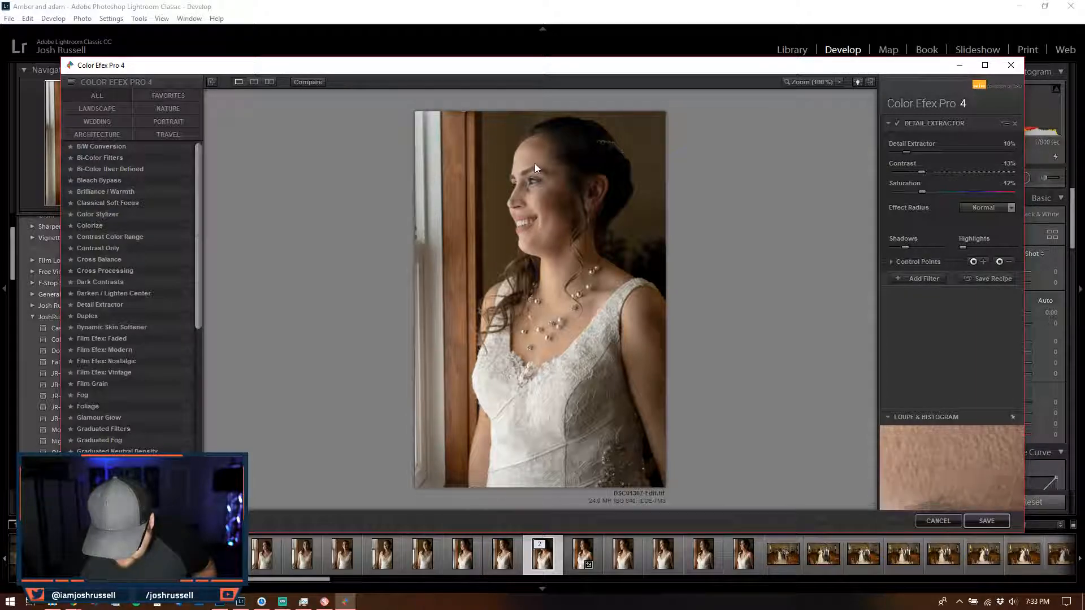
pyautogui.click(988, 521)
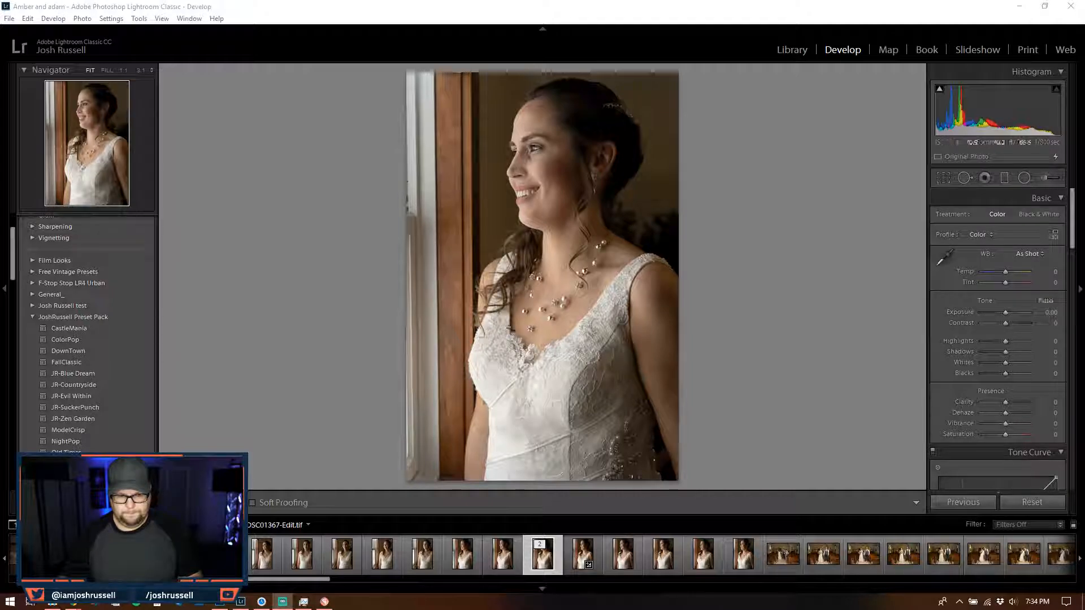
# - Open a copy of DSC01367-Edit.tif with Lightroom adjustments in Topaz Studio, allowing the program to run
pyautogui.rightClick(517, 328)
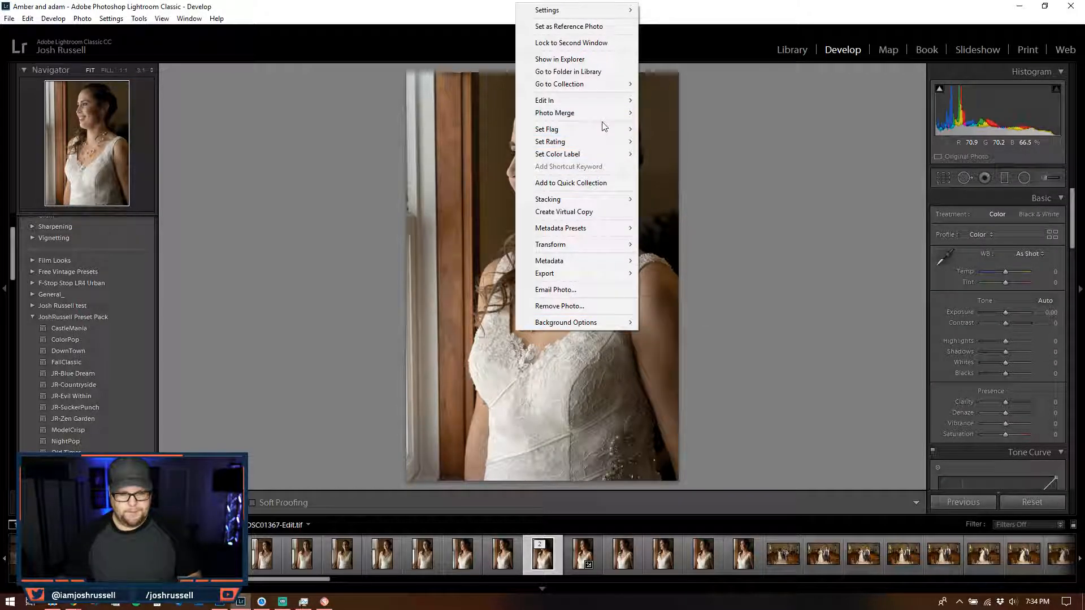
pyautogui.moveTo(600, 110)
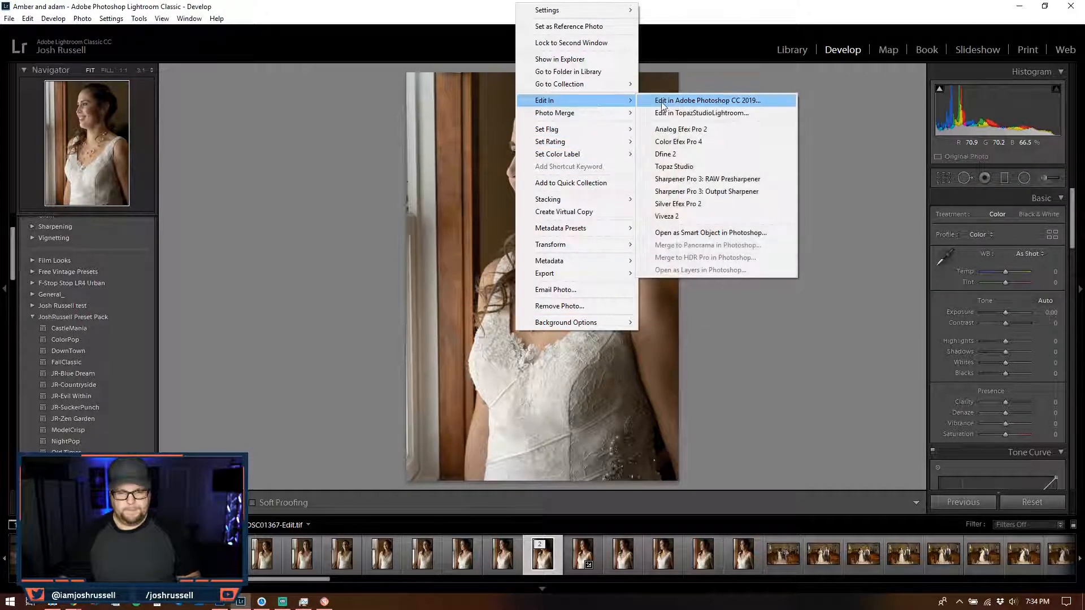
pyautogui.click(694, 170)
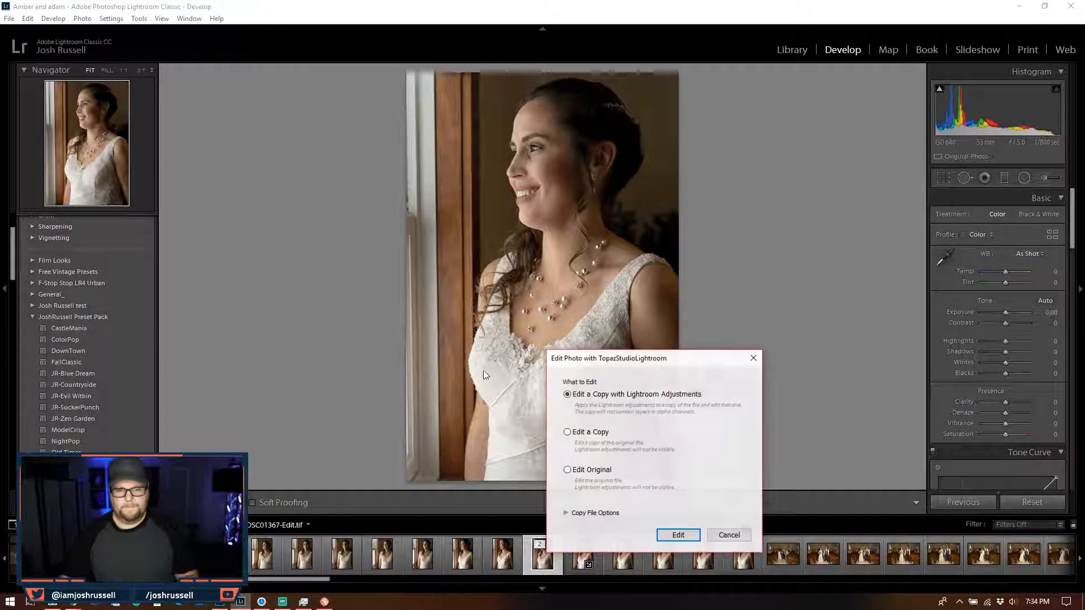
pyautogui.click(679, 536)
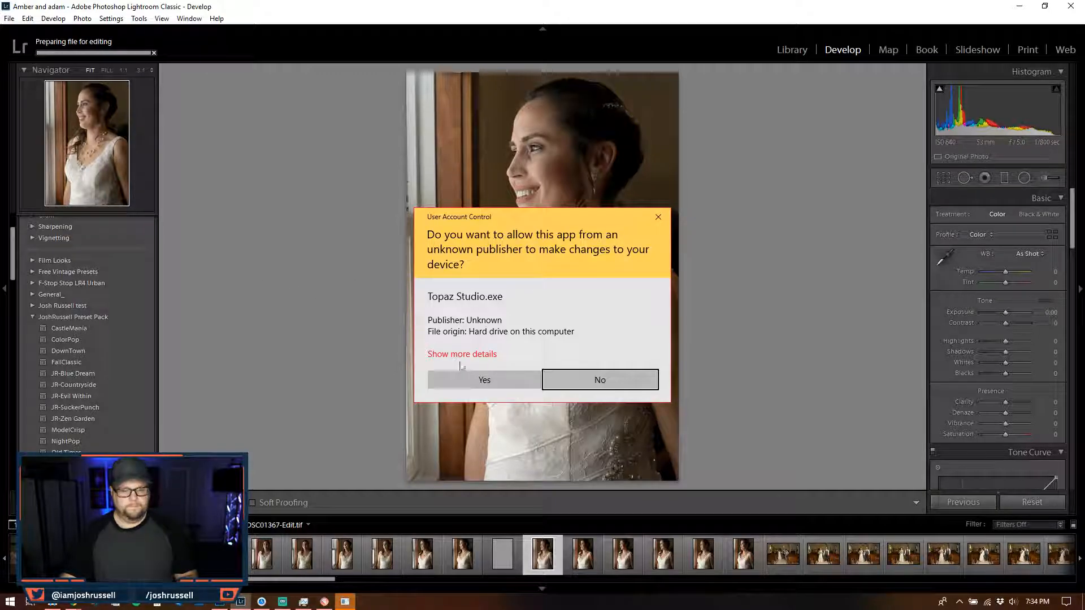
pyautogui.click(473, 383)
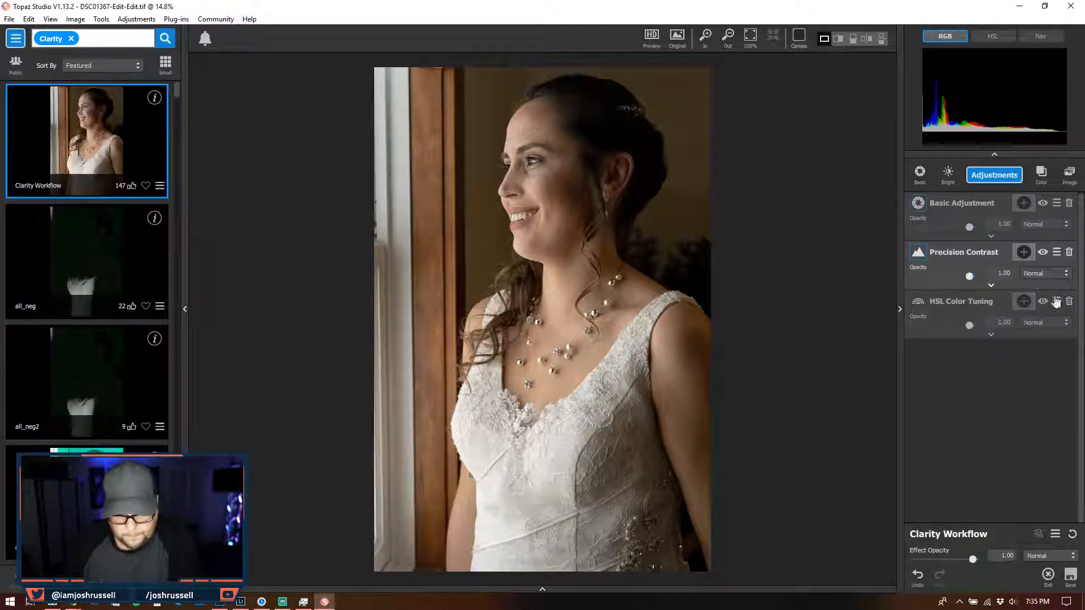
# - In the Clarity Workflow's Precision Contrast adjustment, set Micro contrast to -0.11, Low to 0.09 and Medium to -0.36
pyautogui.click(991, 286)
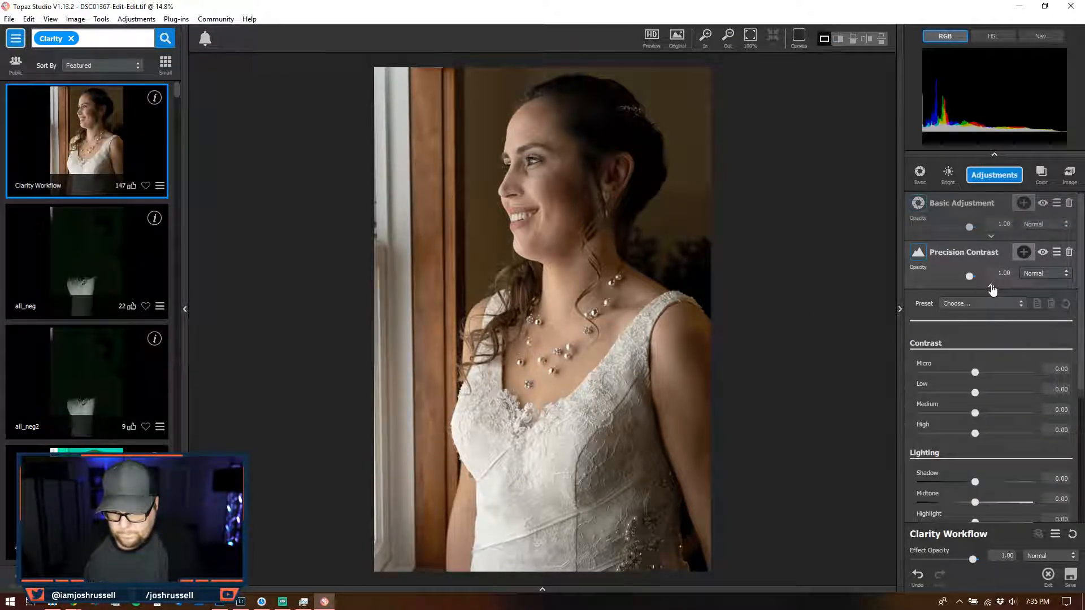
pyautogui.moveTo(974, 372); pyautogui.dragTo(957, 418)
pyautogui.click(972, 392)
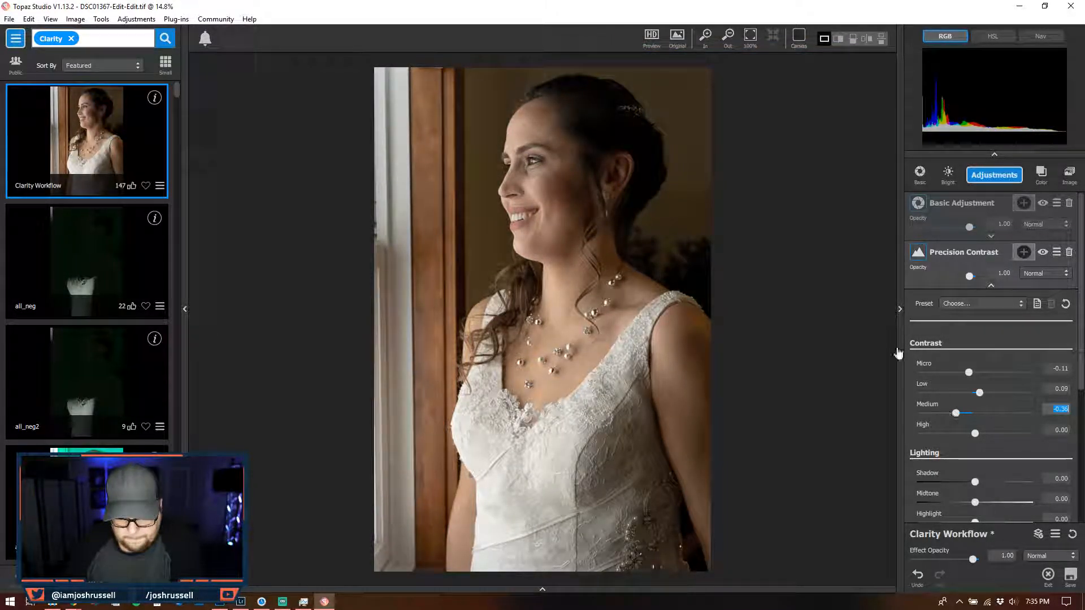
pyautogui.moveTo(543, 134); pyautogui.dragTo(544, 135)
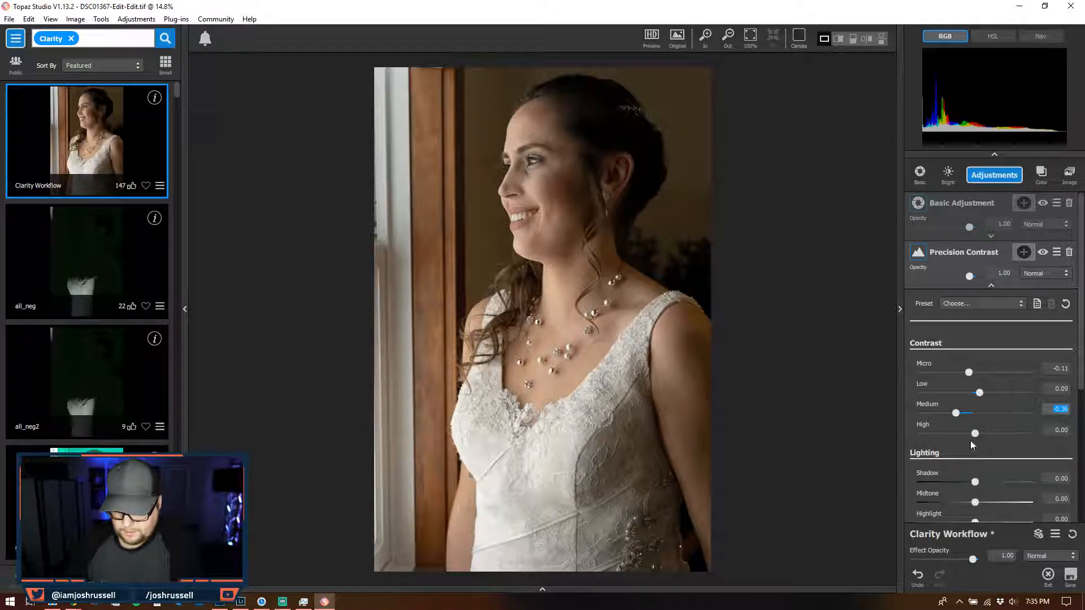
# - Set the Precision Contrast Shadow lighting to -0.29 and lower the Midtone lighting slightly
pyautogui.scroll(-1, 974, 459)
pyautogui.moveTo(978, 459)
pyautogui.mouseDown()
pyautogui.moveTo(945, 459)
pyautogui.moveTo(973, 452)
pyautogui.mouseUp()
pyautogui.scroll(-1, 993, 474)
pyautogui.scroll(-5, 972, 455)
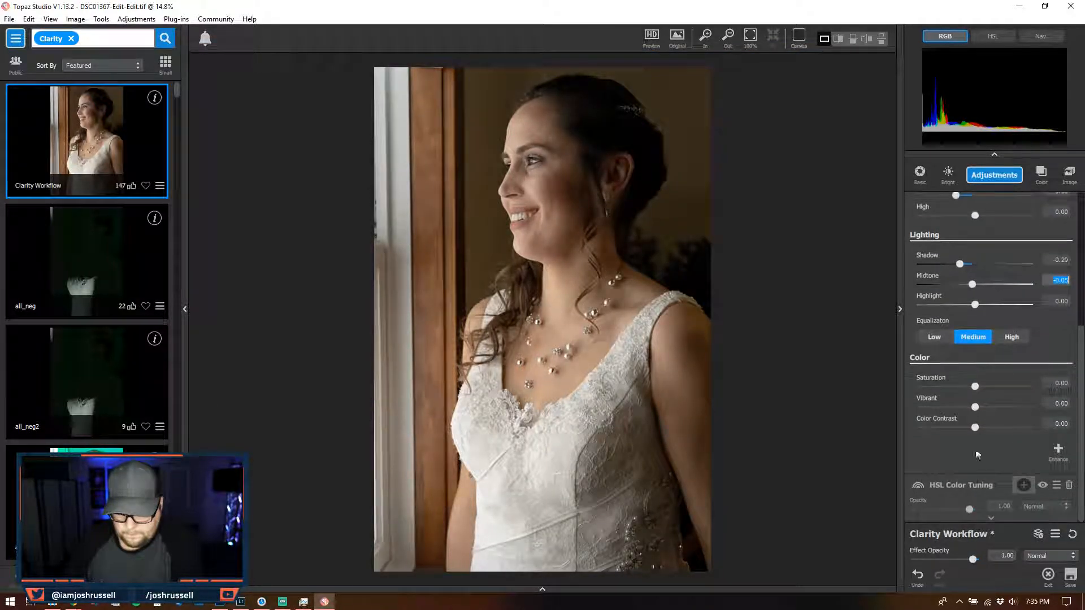
# - Set the Precision Contrast Vibrant value to 0.23, raise Color Contrast slightly and save the image
pyautogui.moveTo(977, 408); pyautogui.dragTo(984, 430)
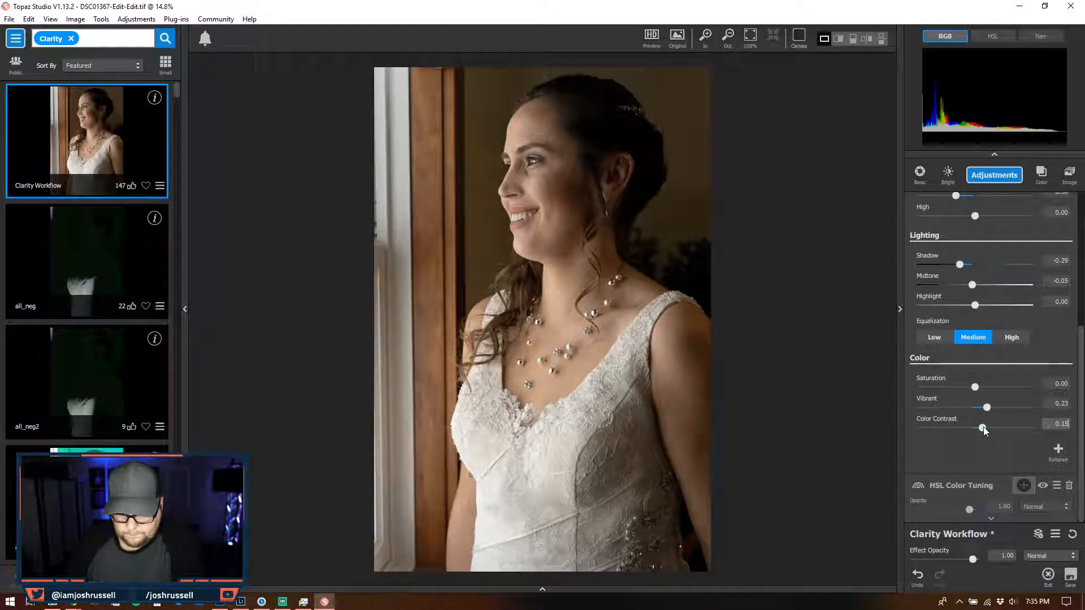
pyautogui.click(1071, 578)
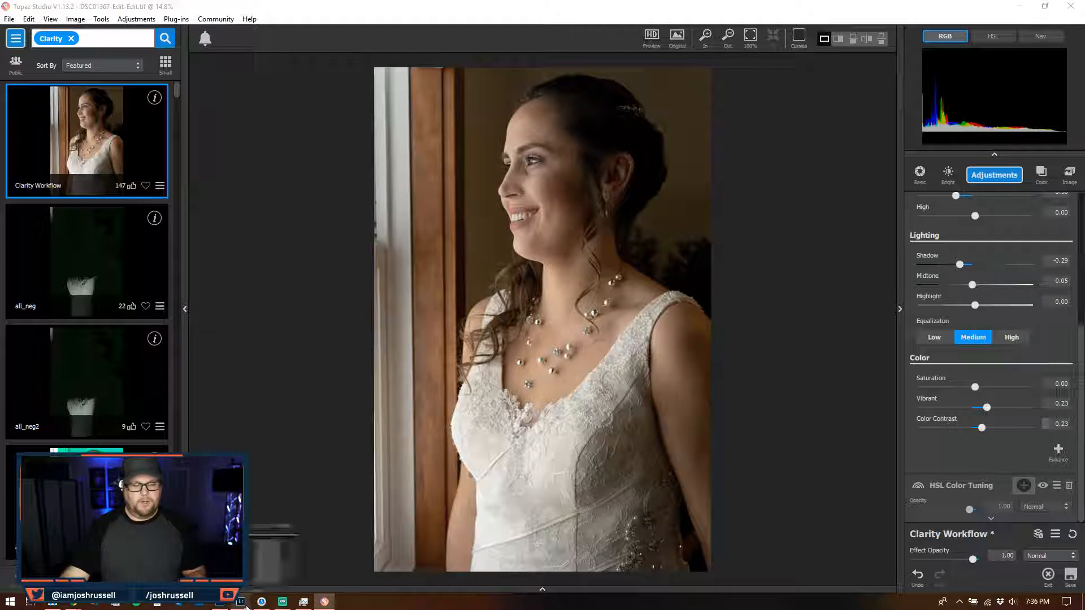
# - Return to Lightroom, open DSC01367-Edit-Edit.tif in Adobe Photoshop CC 2019 and close the two other documents open there
pyautogui.click(241, 601)
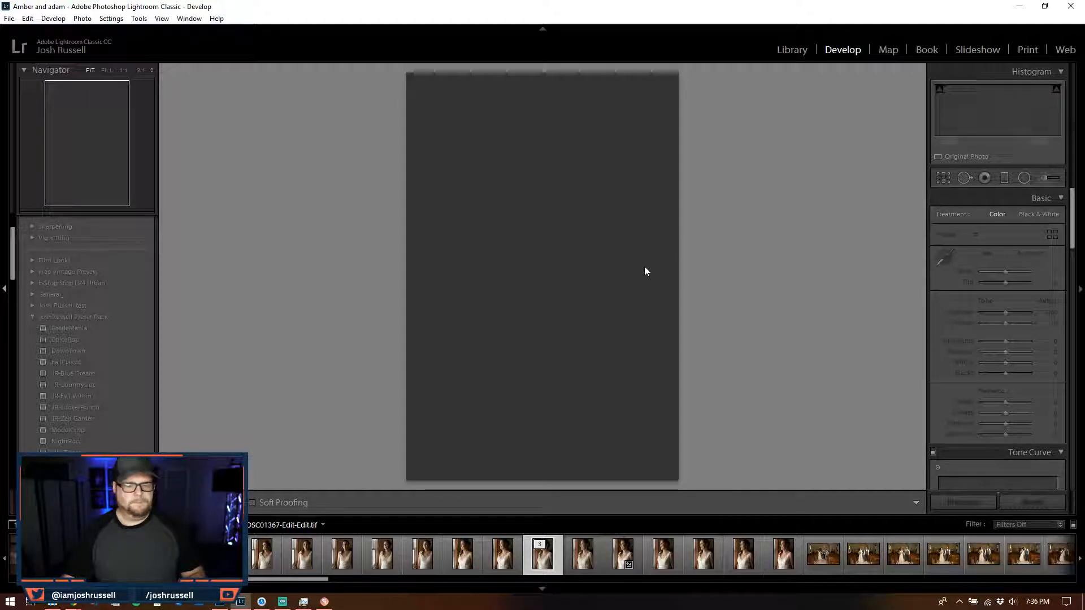
pyautogui.rightClick(608, 256)
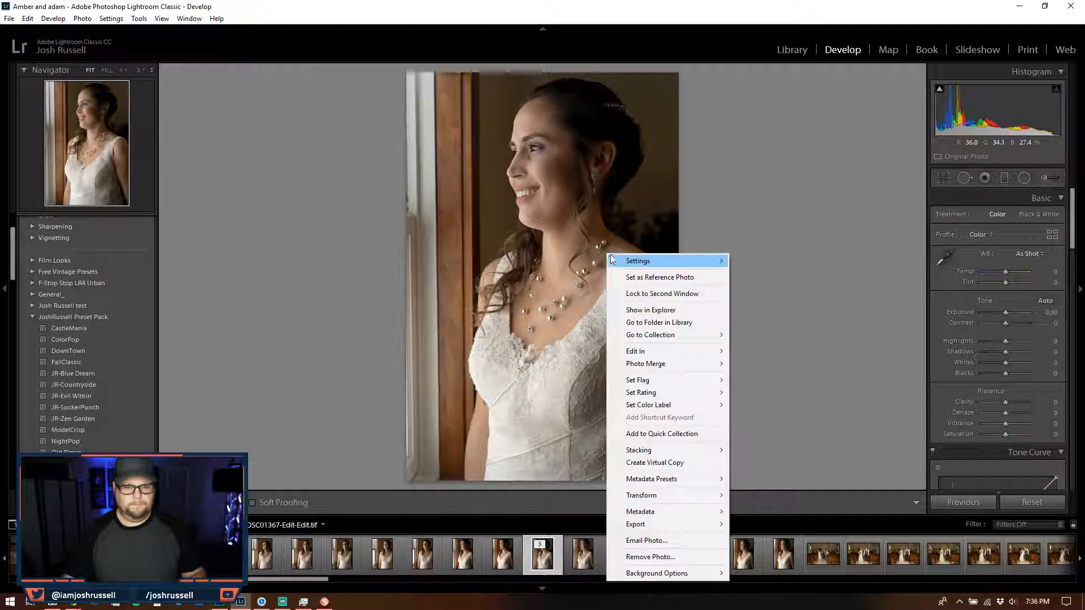
pyautogui.moveTo(701, 352)
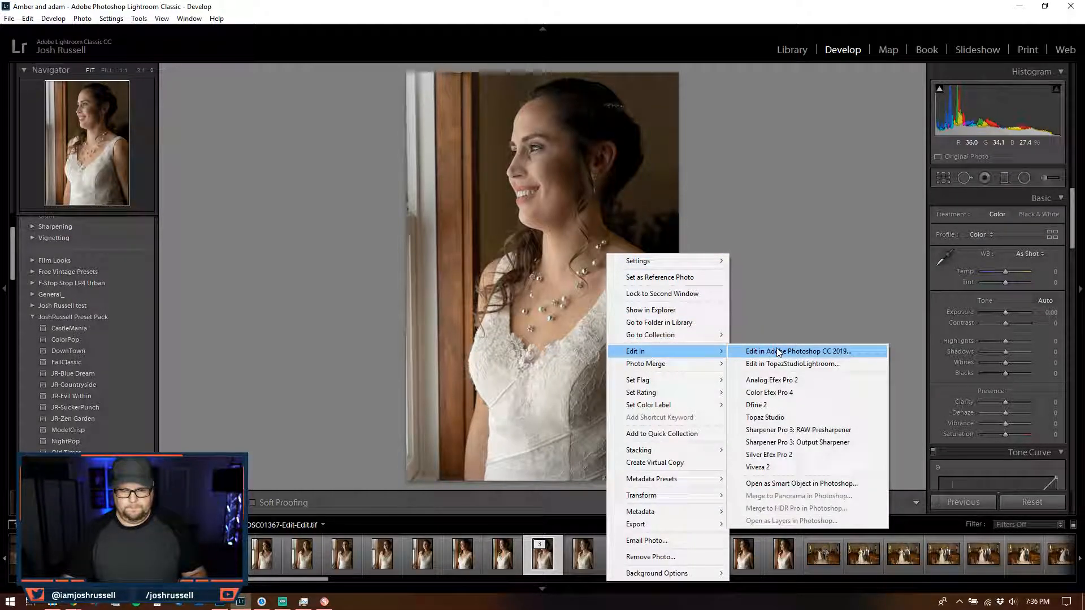
pyautogui.click(776, 351)
pyautogui.click(676, 510)
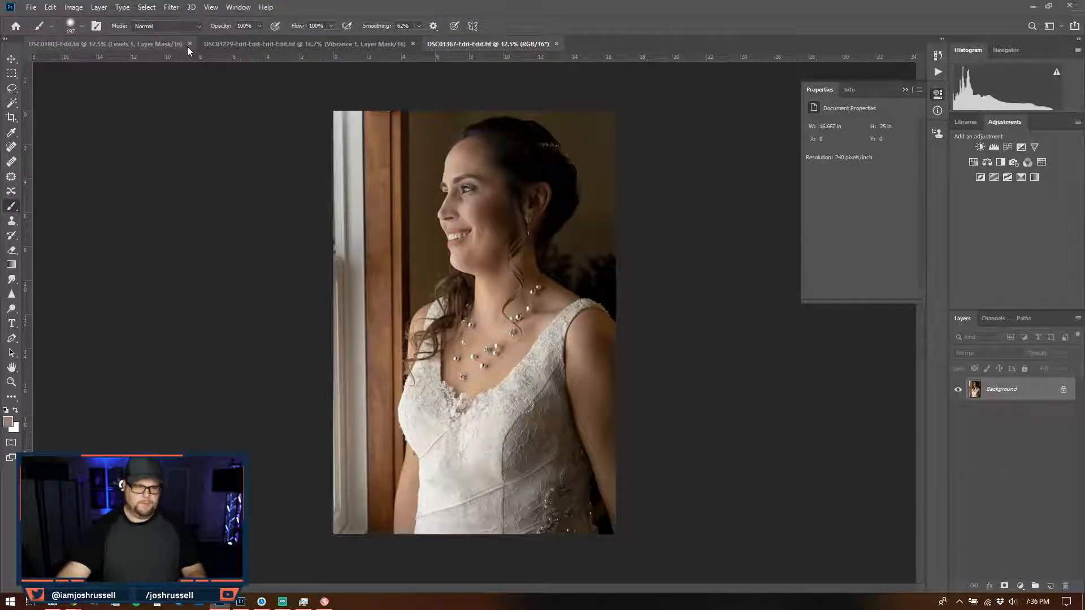
pyautogui.click(189, 45)
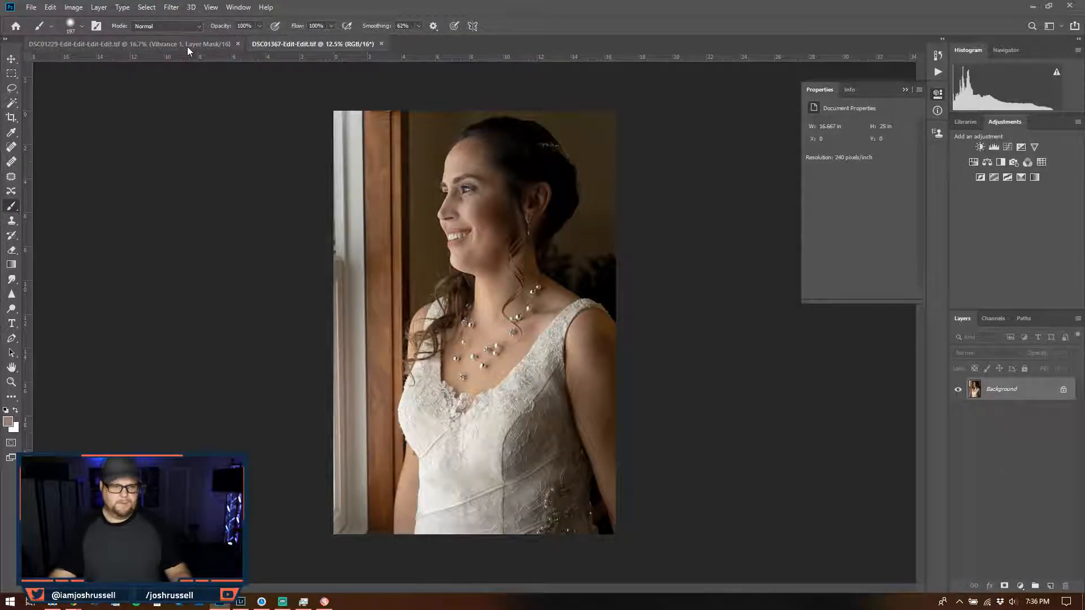
pyautogui.click(237, 44)
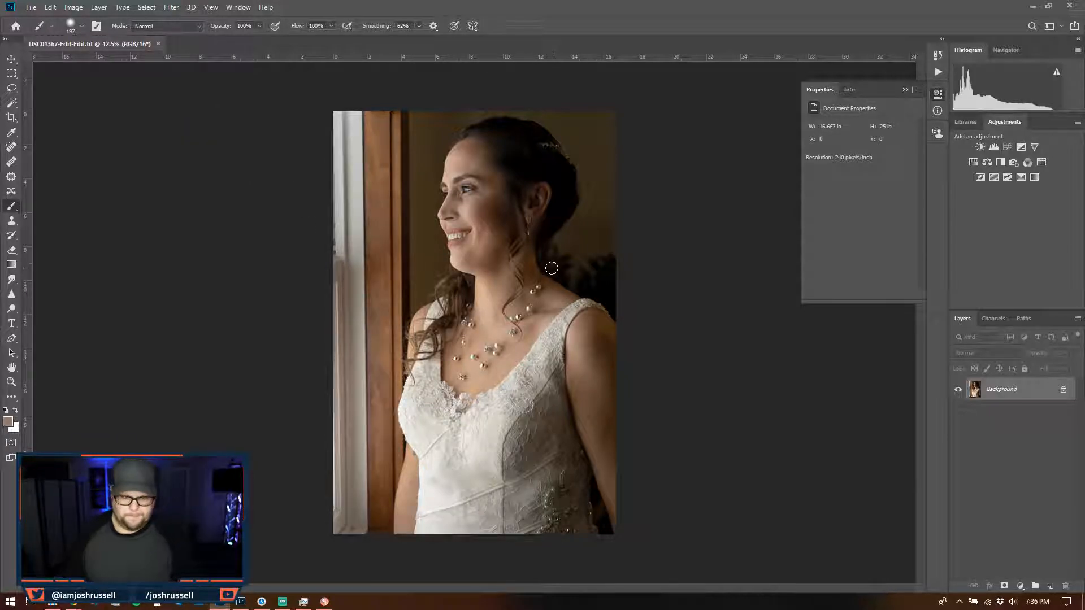
# - Duplicate the background layer twice, hide the upper copy, and name the lower copy Blur and the upper one Texture
pyautogui.hotkey('ctrl', 'j')
pyautogui.hotkey('ctrl', 'j')
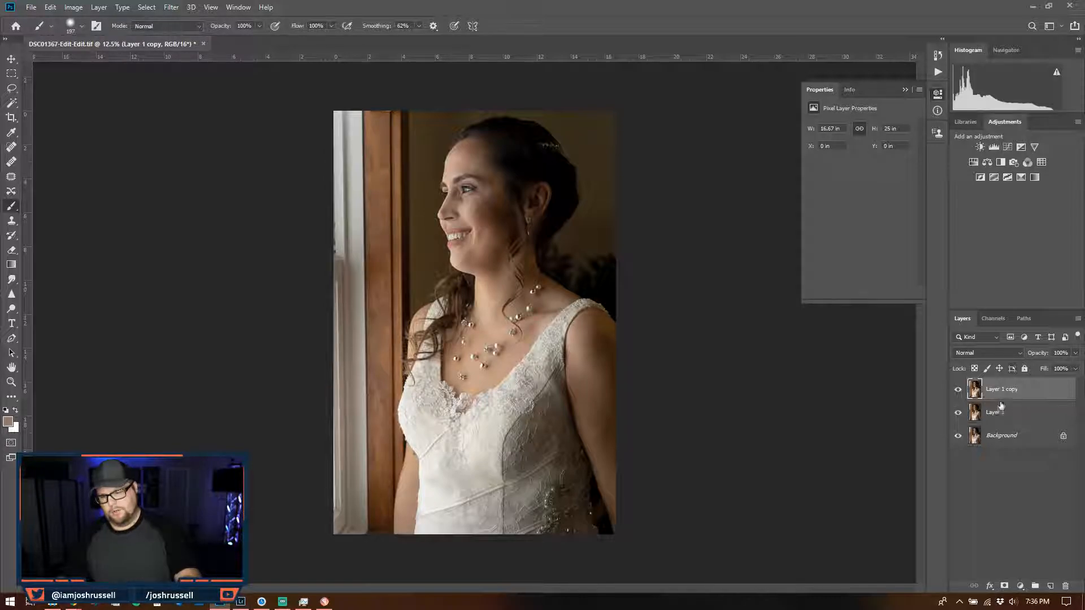
pyautogui.doubleClick(994, 412)
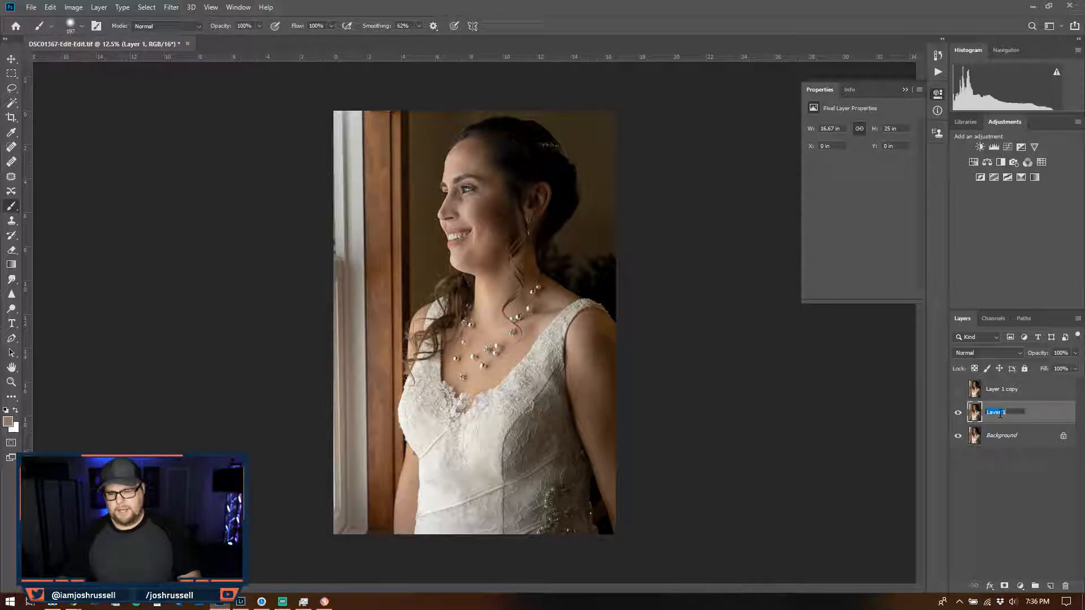
pyautogui.write('Blur')
pyautogui.press('Return')
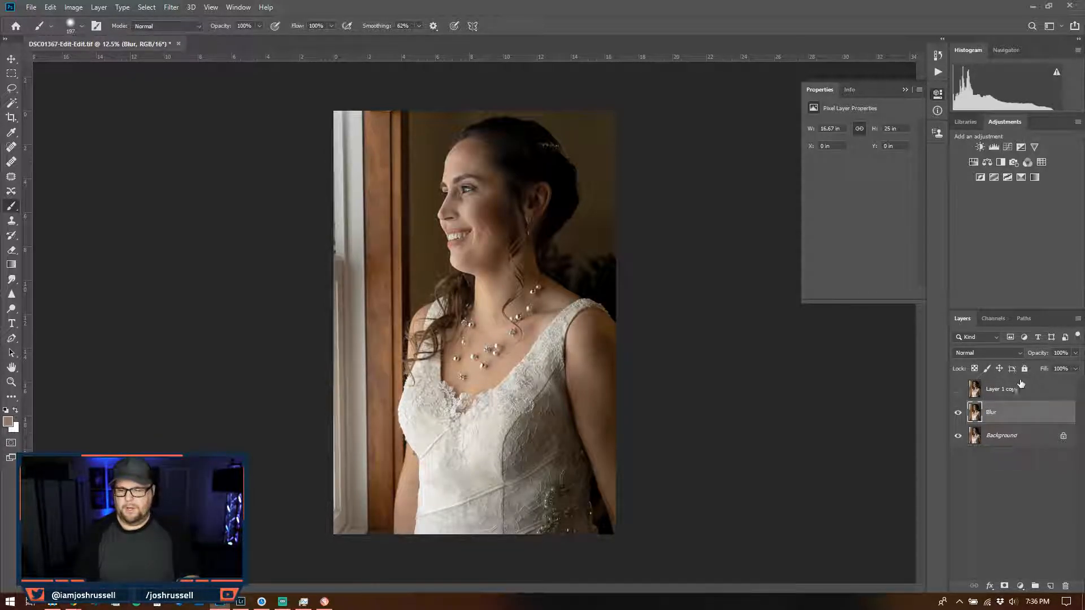
pyautogui.doubleClick(1004, 390)
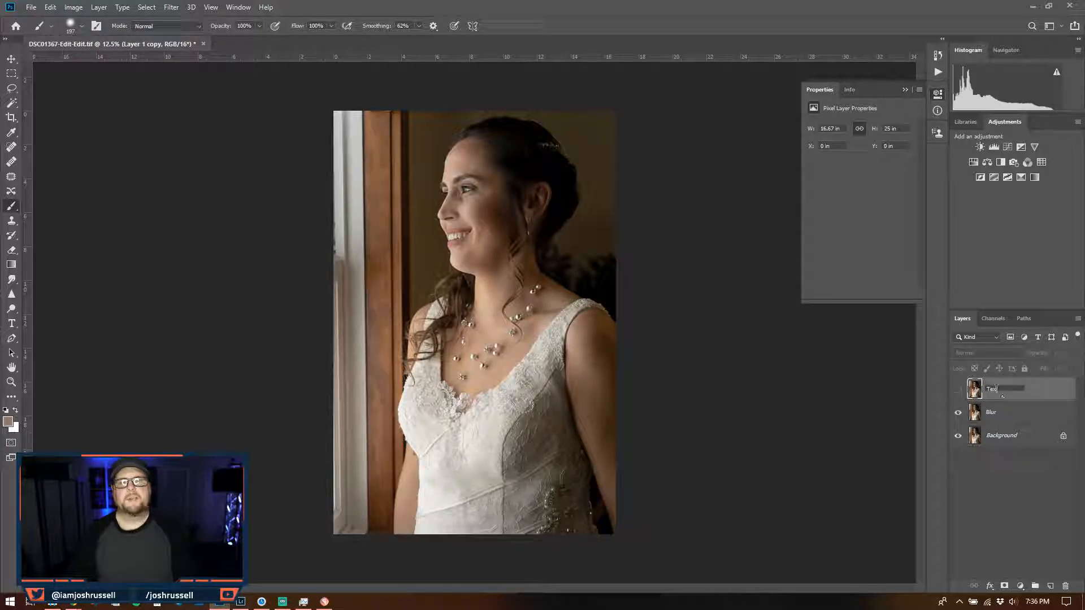
pyautogui.press('Return')
# - Apply a Gaussian Blur with a 5-pixel radius to the Blur layer and check it by toggling the layer's visibility
pyautogui.click(1009, 412)
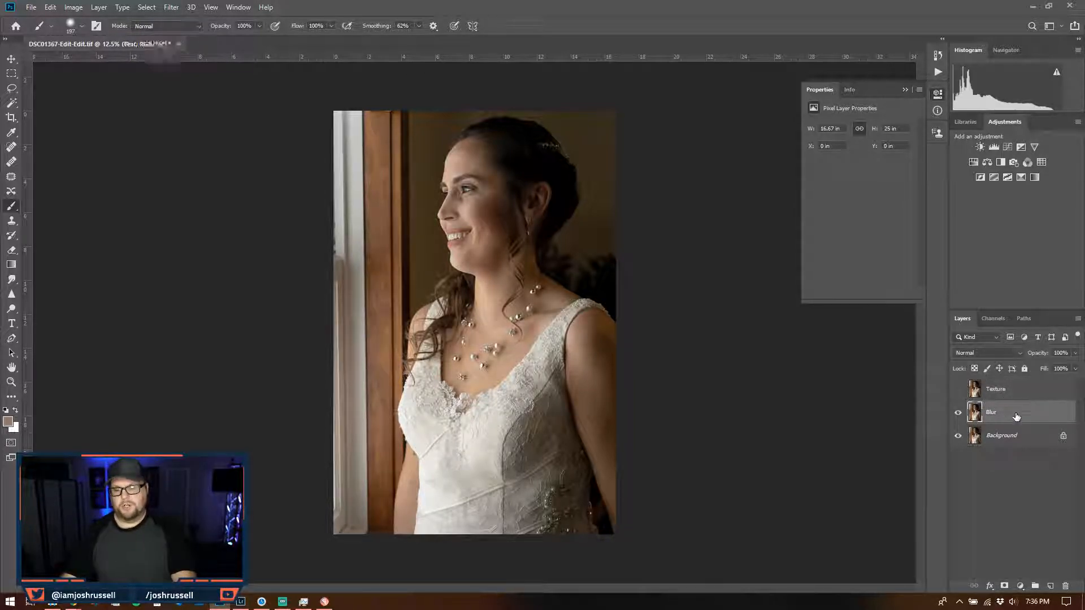
pyautogui.click(171, 7)
pyautogui.moveTo(216, 136)
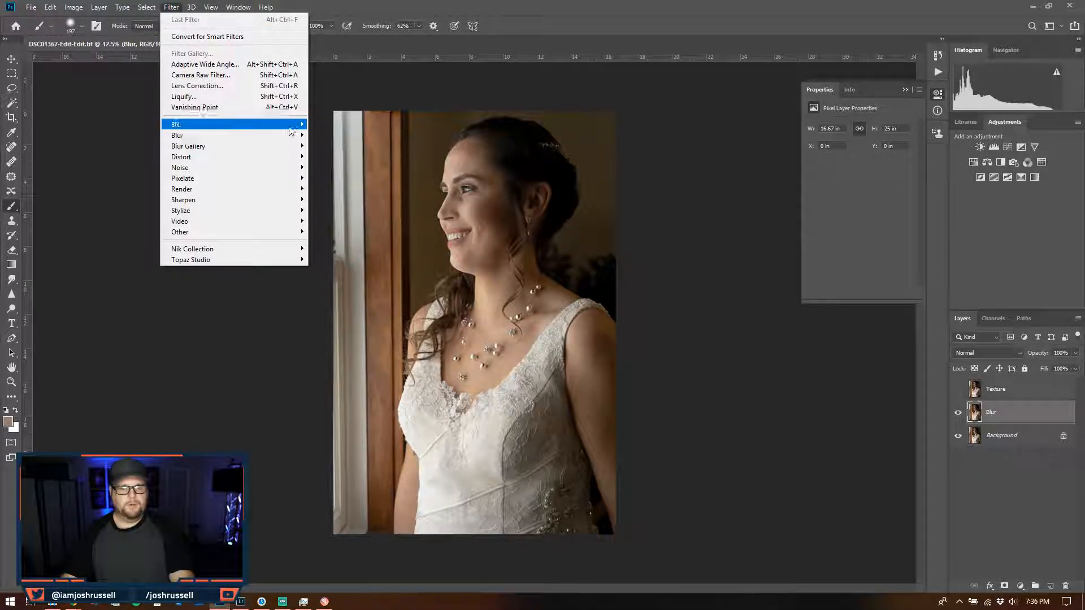
pyautogui.click(338, 178)
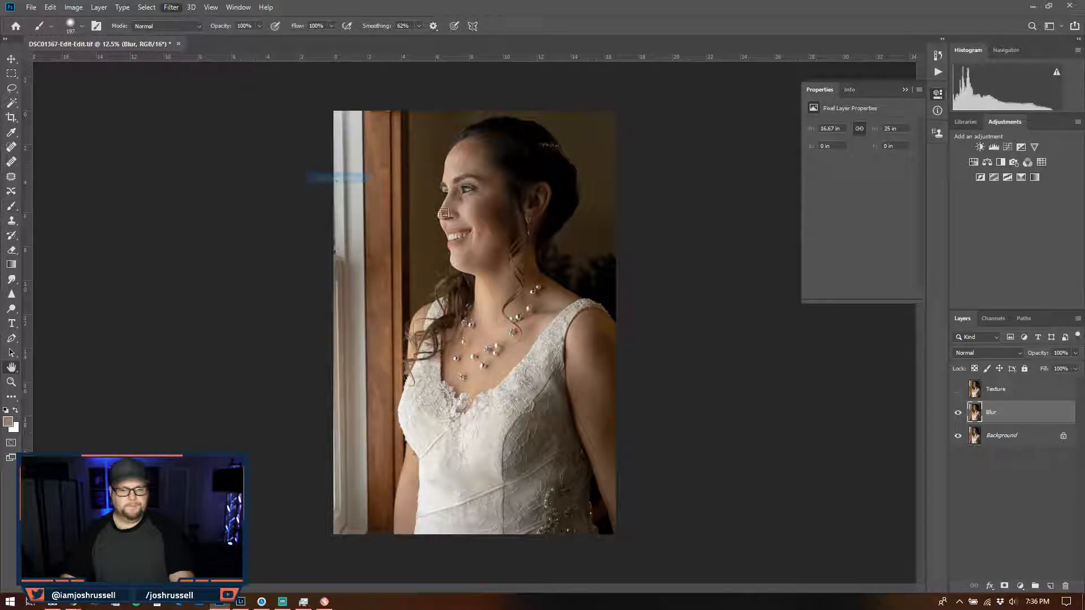
pyautogui.moveTo(507, 158); pyautogui.dragTo(216, 185)
pyautogui.write('5')
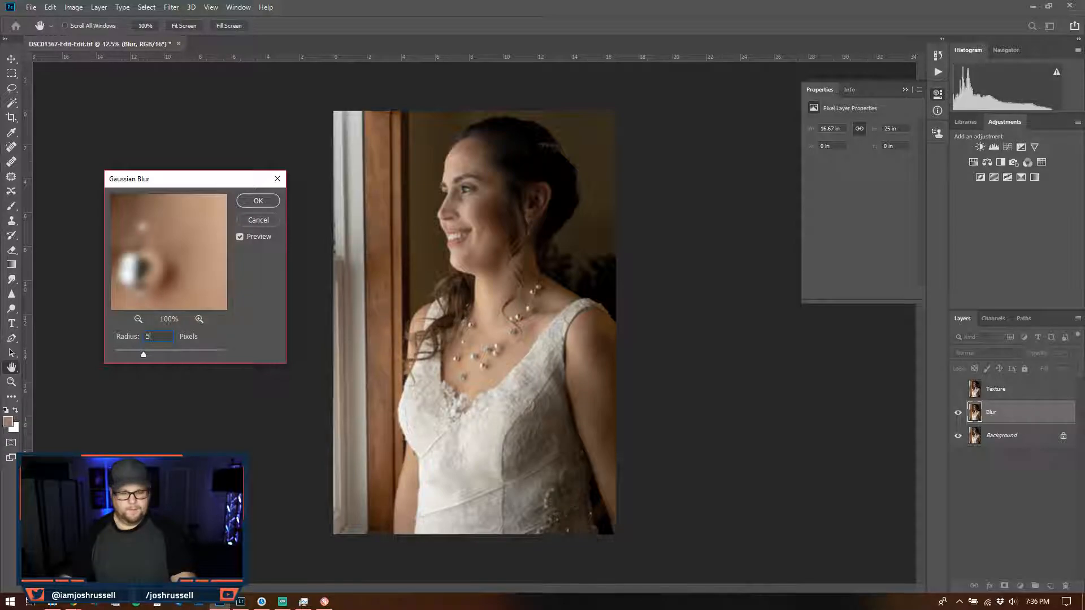
pyautogui.press('Return')
pyautogui.press('b')
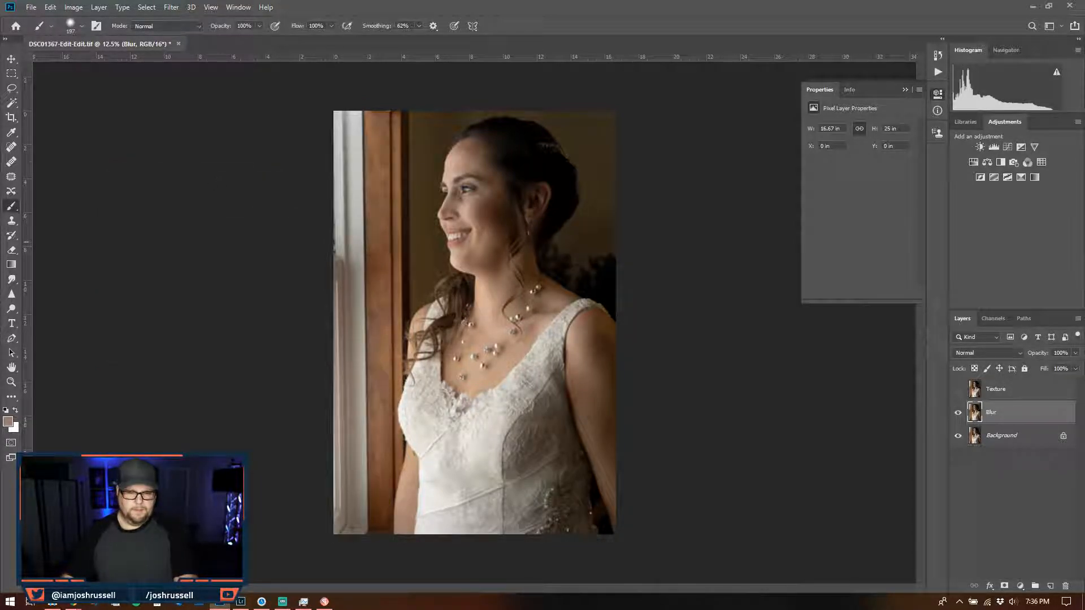
pyautogui.click(9, 60)
pyautogui.click(957, 413)
pyautogui.click(957, 416)
# - Show the Texture layer and use Apply Image with the Blur layer as source, inverted, Add blending, scale 2 and offset 0
pyautogui.click(1016, 395)
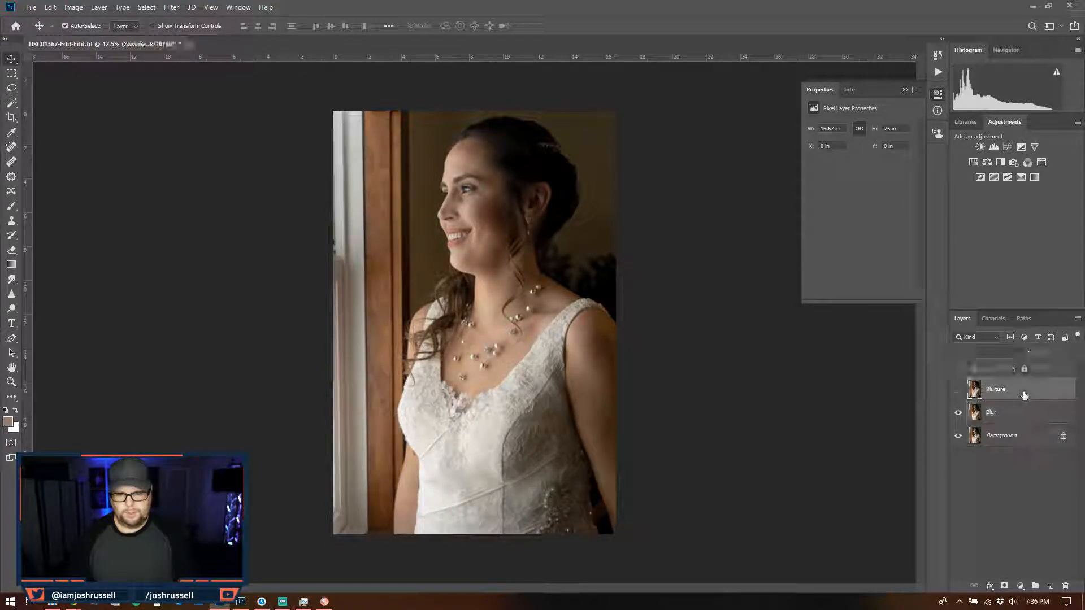
pyautogui.click(960, 390)
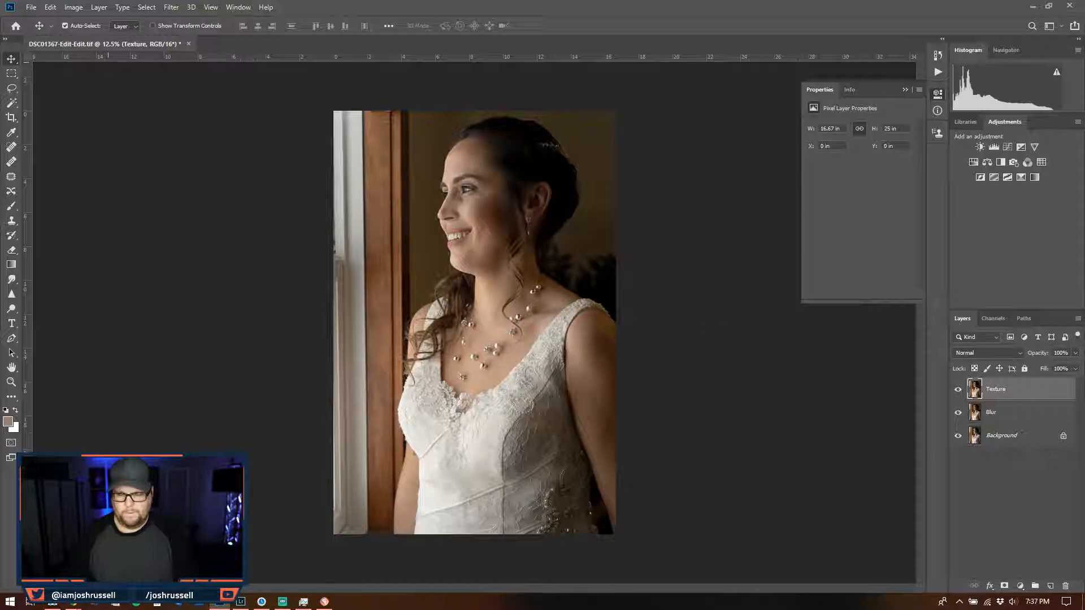
pyautogui.click(74, 8)
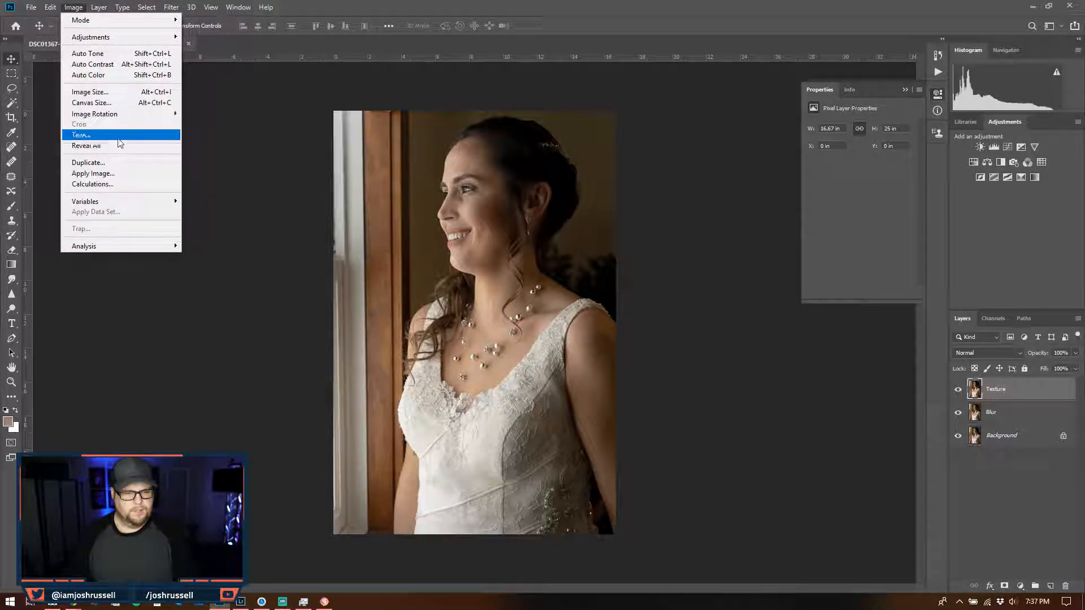
pyautogui.click(119, 173)
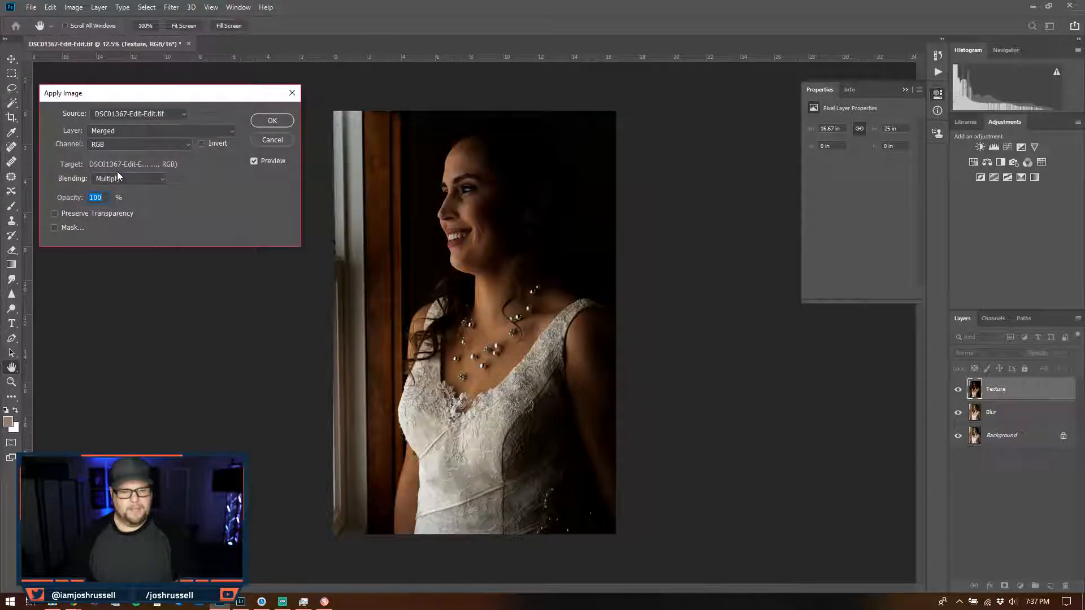
pyautogui.click(171, 132)
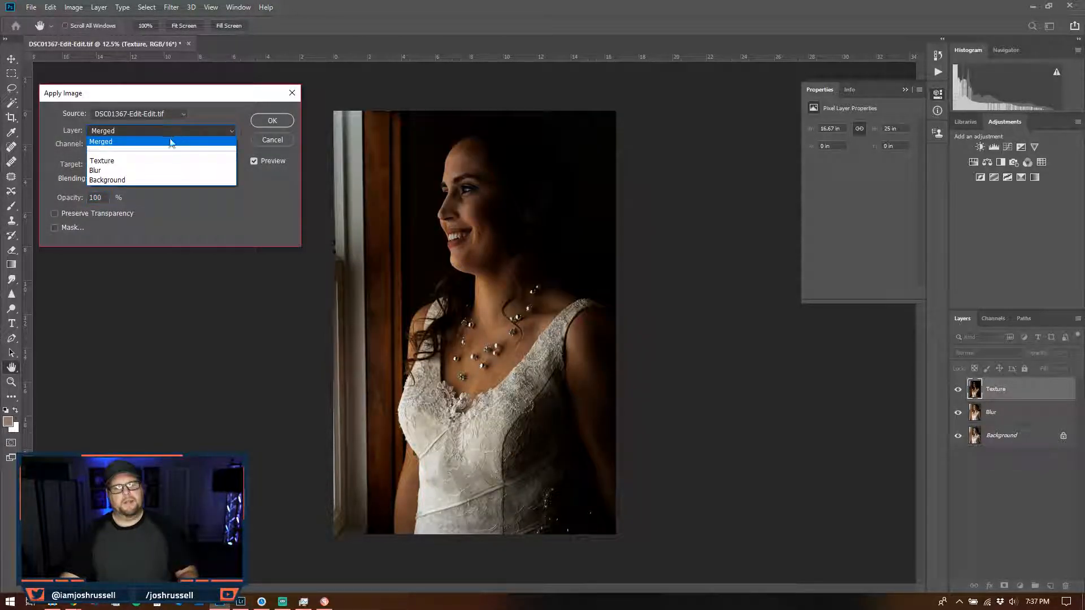
pyautogui.click(164, 170)
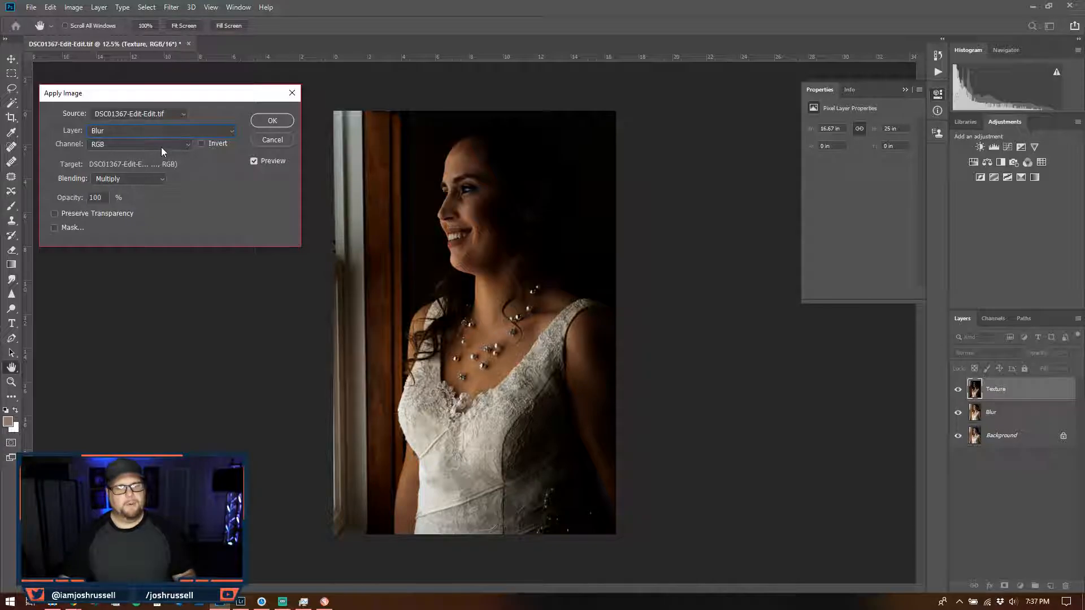
pyautogui.click(144, 179)
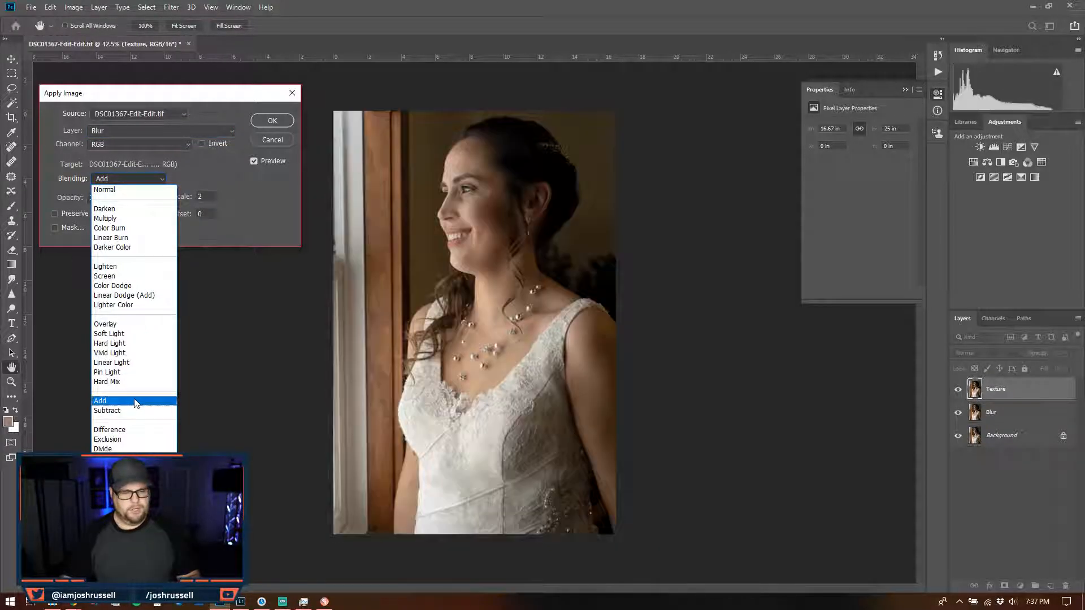
pyautogui.click(135, 403)
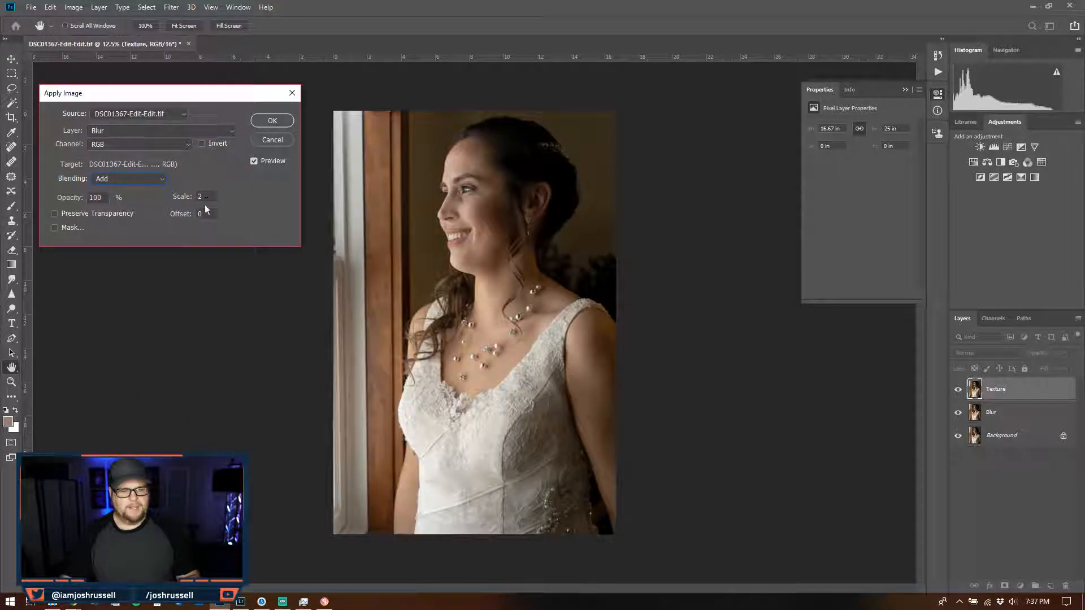
pyautogui.click(200, 142)
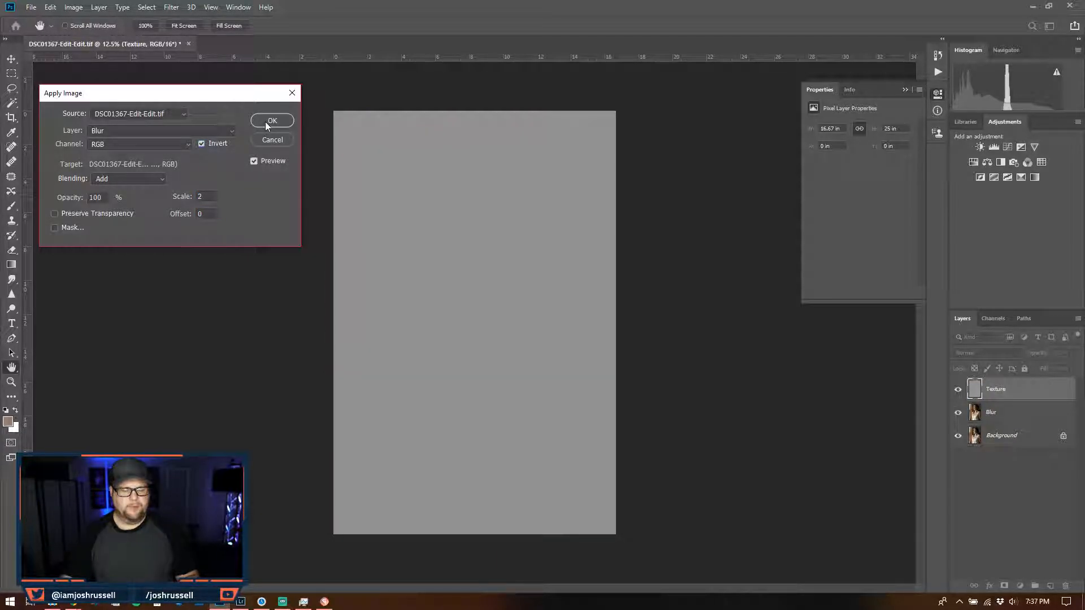
pyautogui.click(267, 121)
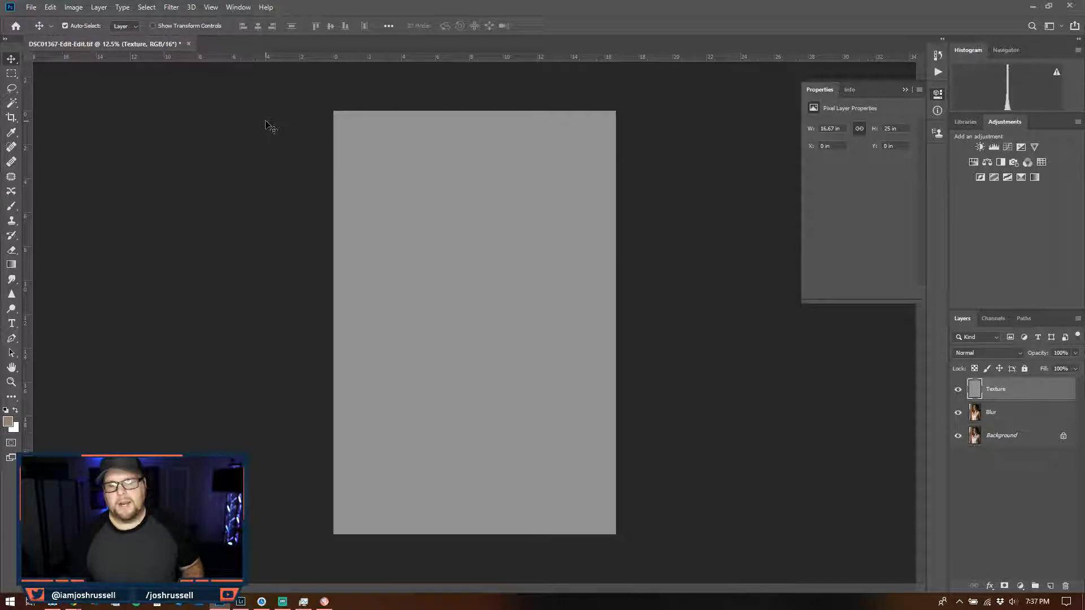
# - Set the Texture layer's blend mode to Linear Light
pyautogui.click(996, 353)
pyautogui.click(986, 484)
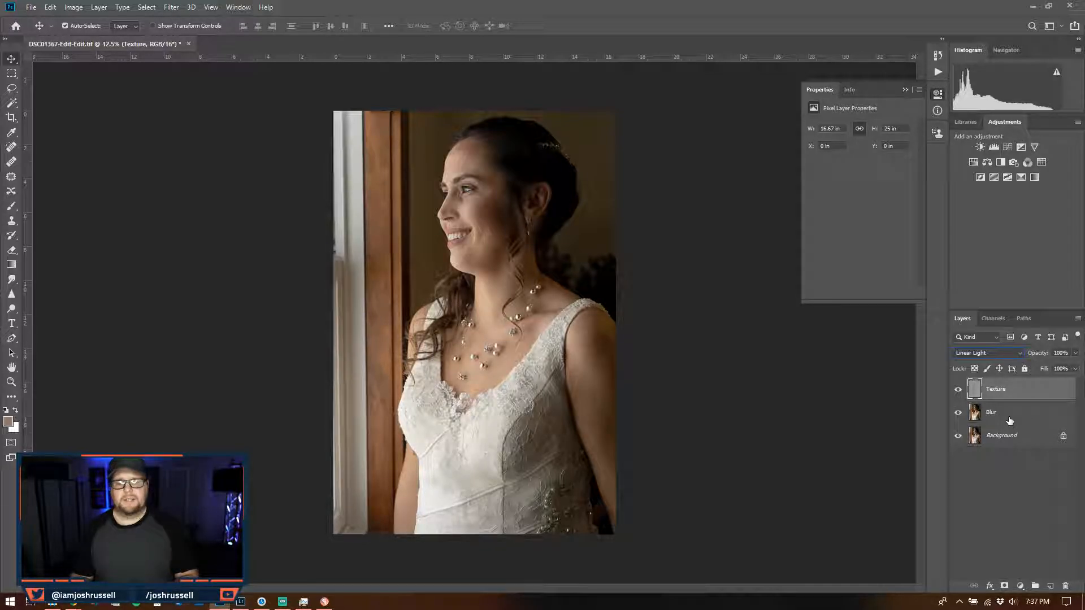
pyautogui.click(734, 388)
# - Make the Blur layer active and choose the Lasso tool for retouching the bride's face up close
pyautogui.hotkey('ctrl', '+')
pyautogui.hotkey('ctrl', '+')
pyautogui.hotkey('ctrl', '+')
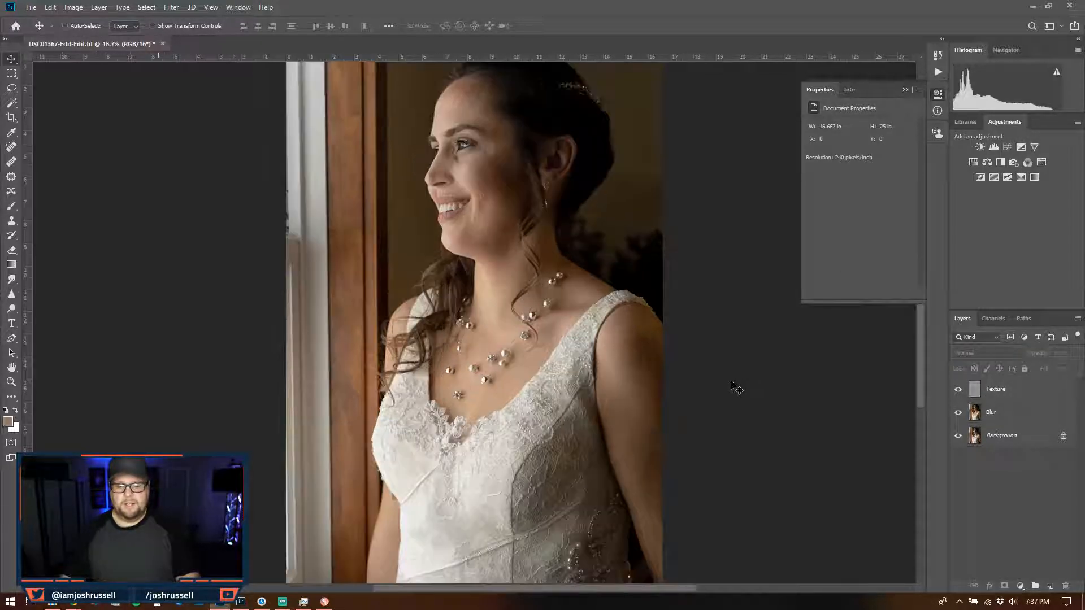
pyautogui.hotkey('ctrl', '+')
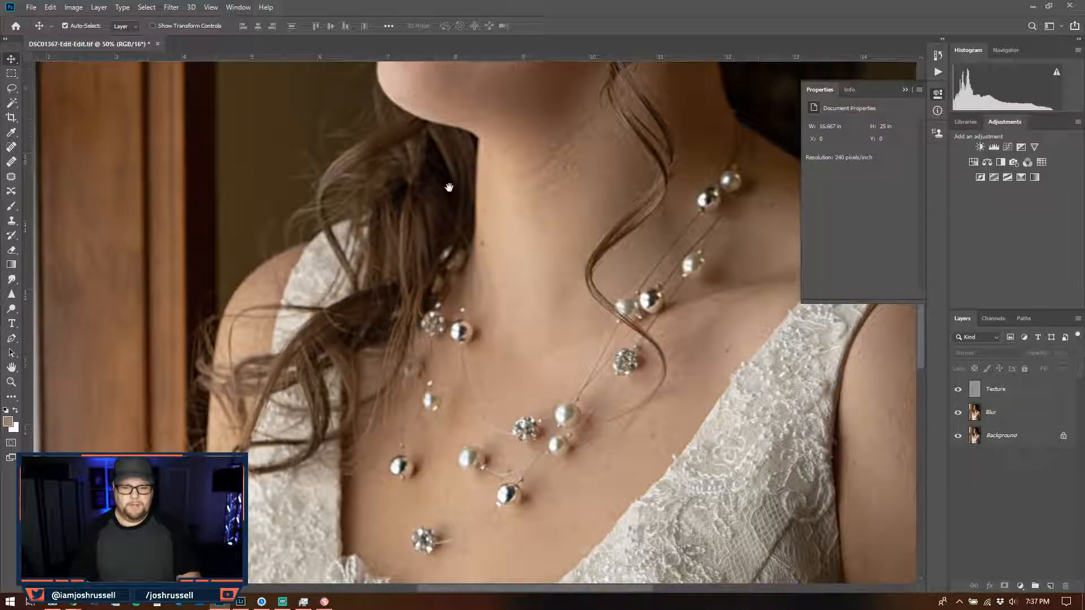
pyautogui.moveTo(430, 202); pyautogui.dragTo(357, 462)
pyautogui.moveTo(349, 59); pyautogui.dragTo(335, 291)
pyautogui.hotkey('ctrl', 'r')
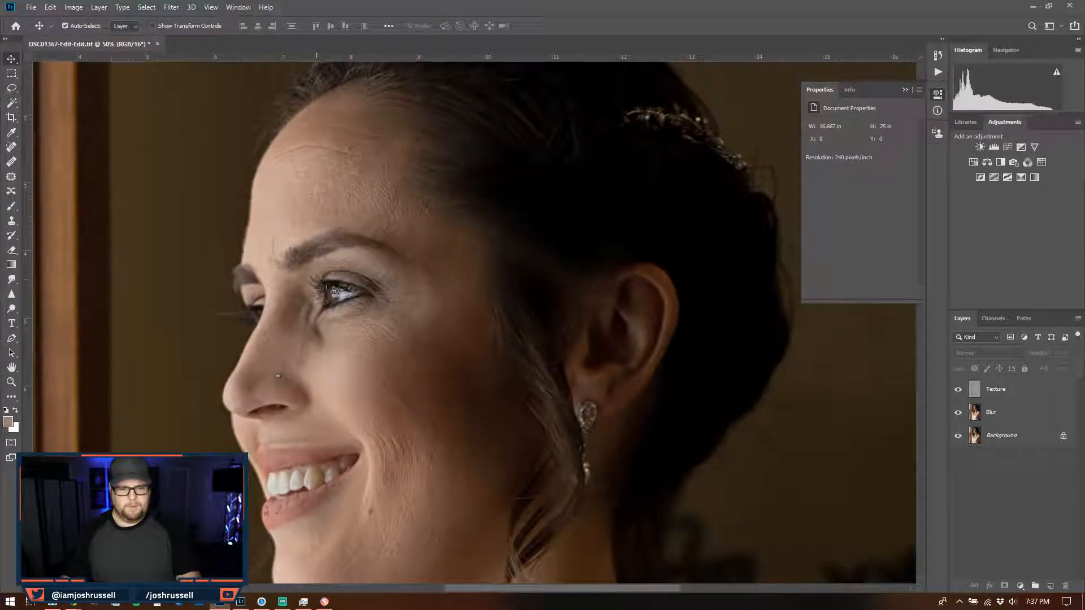
pyautogui.click(1005, 416)
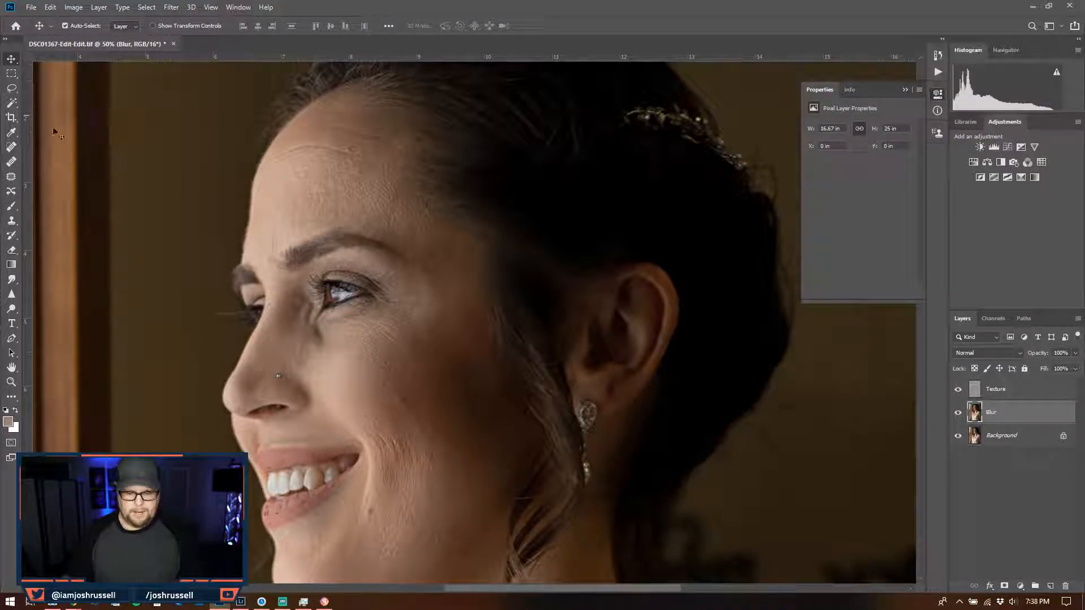
pyautogui.click(12, 88)
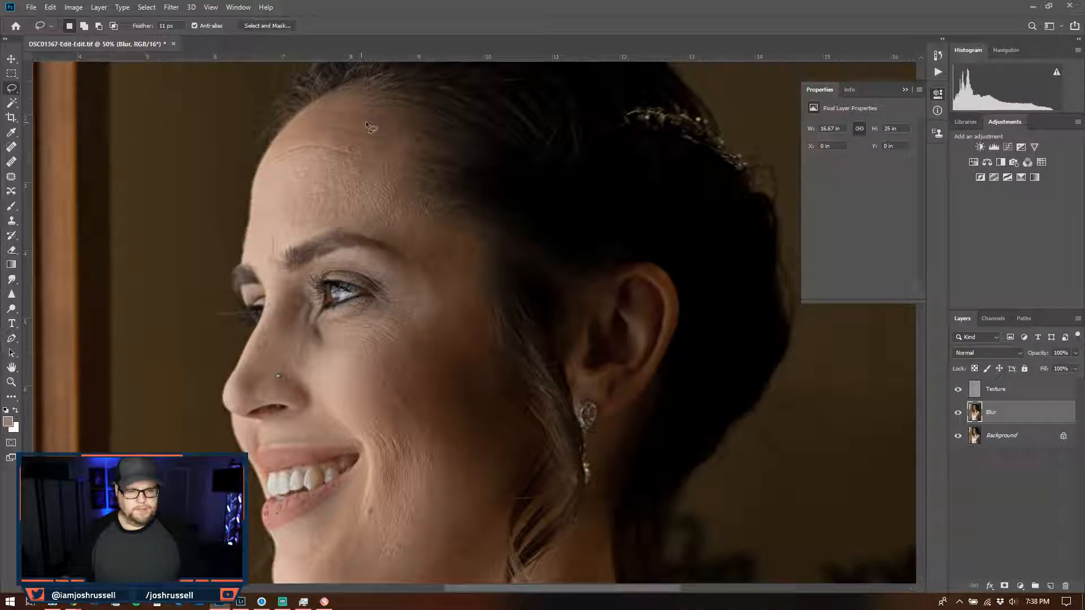
pyautogui.moveTo(295, 126)
pyautogui.mouseDown()
pyautogui.moveTo(266, 162)
pyautogui.moveTo(256, 204)
pyautogui.mouseUp()
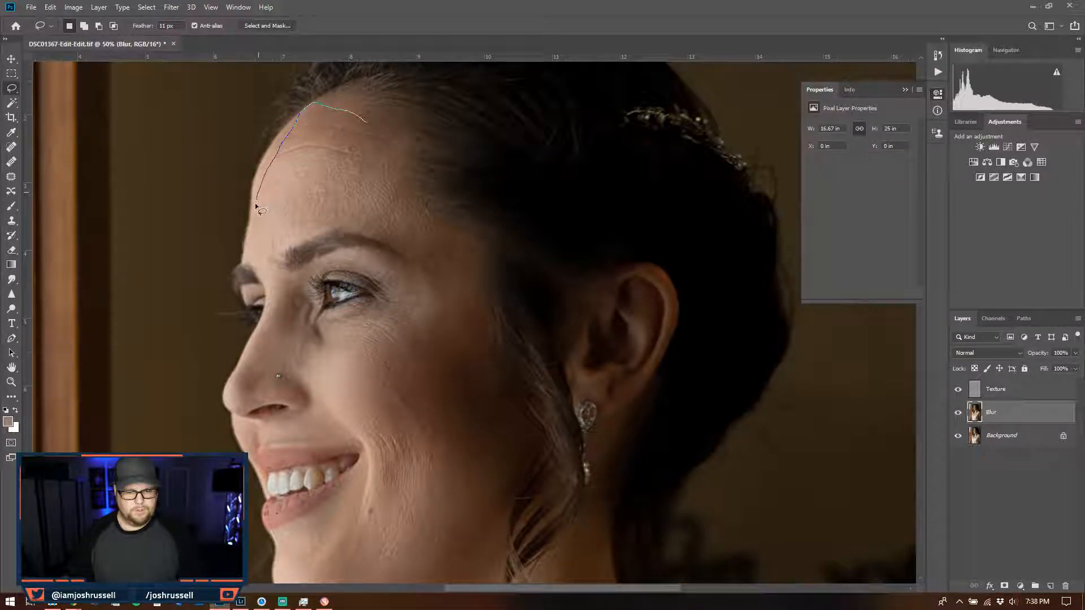
pyautogui.moveTo(307, 231)
pyautogui.mouseDown()
pyautogui.moveTo(362, 231)
pyautogui.moveTo(373, 217)
pyautogui.mouseUp()
pyautogui.hotkey('ctrl', 'd')
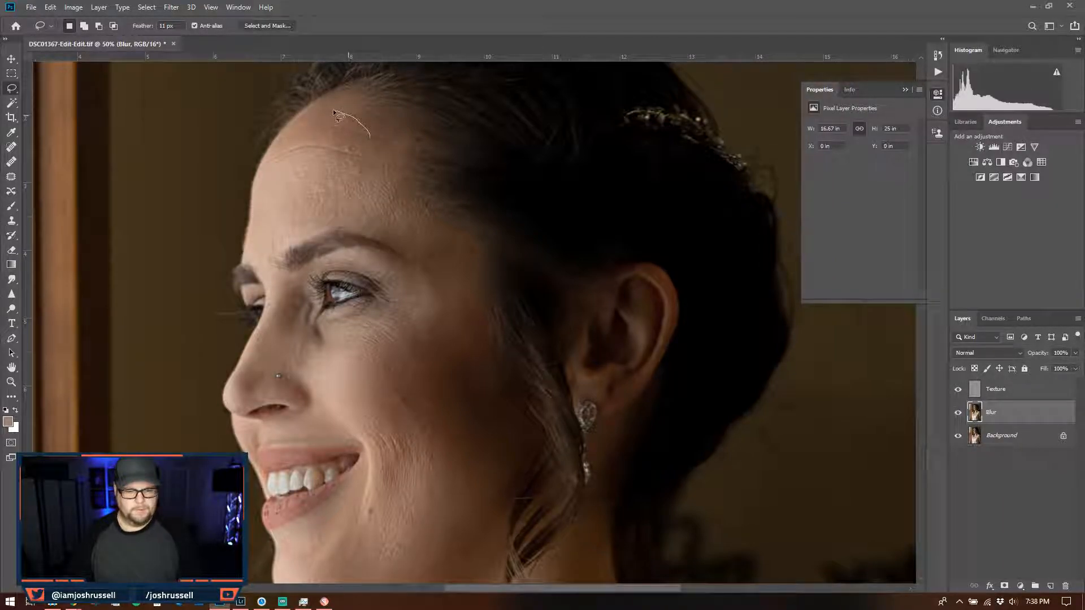
# - Lasso the forehead above the eyebrow with an 11 px feather, apply a 10-pixel Gaussian Blur to it, and deselect
pyautogui.moveTo(294, 130)
pyautogui.mouseDown()
pyautogui.moveTo(273, 148)
pyautogui.moveTo(254, 209)
pyautogui.mouseUp()
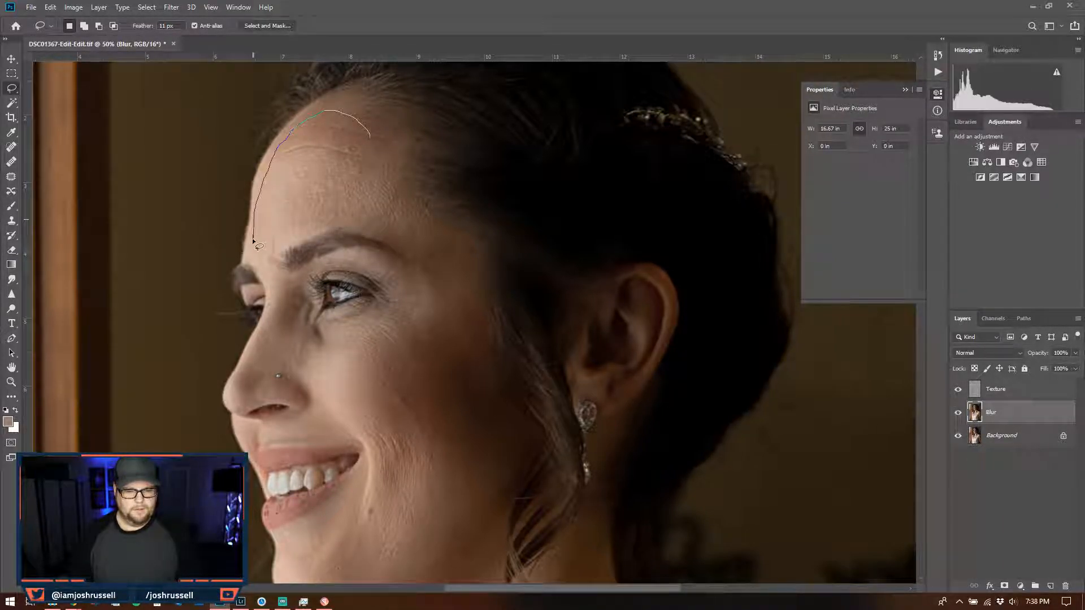
pyautogui.moveTo(265, 249); pyautogui.dragTo(330, 225)
pyautogui.moveTo(421, 218)
pyautogui.mouseDown()
pyautogui.moveTo(405, 155)
pyautogui.moveTo(370, 129)
pyautogui.mouseUp()
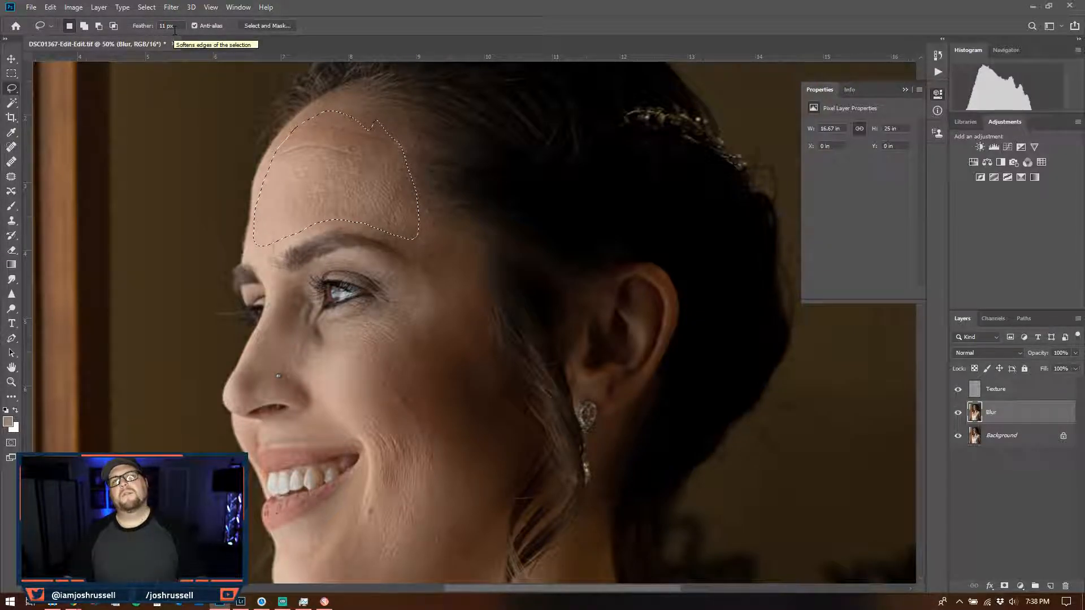
pyautogui.click(172, 7)
pyautogui.moveTo(226, 135)
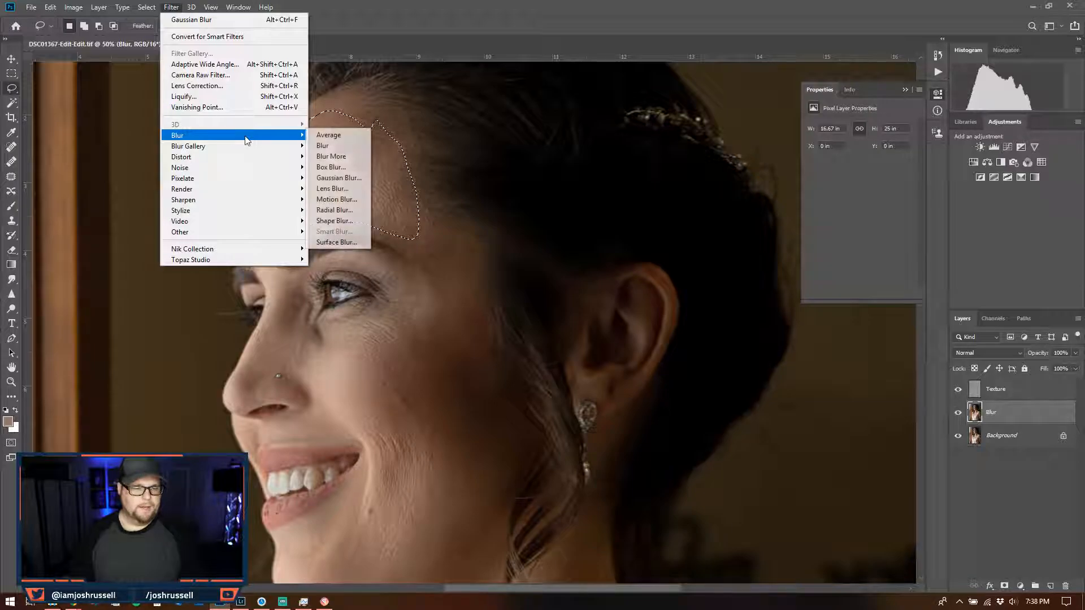
pyautogui.click(338, 177)
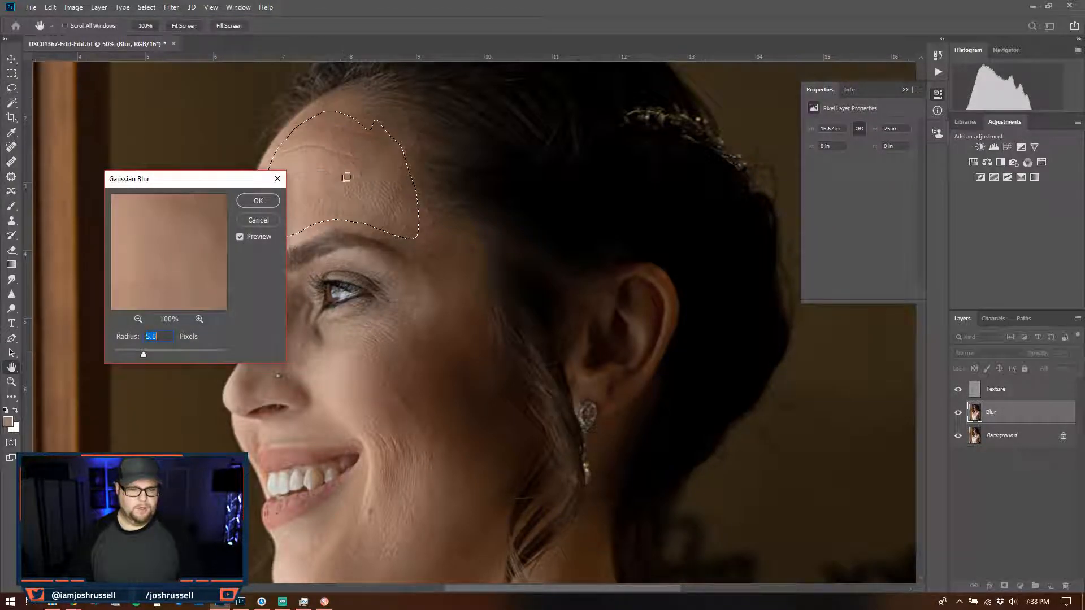
pyautogui.moveTo(192, 185); pyautogui.dragTo(584, 152)
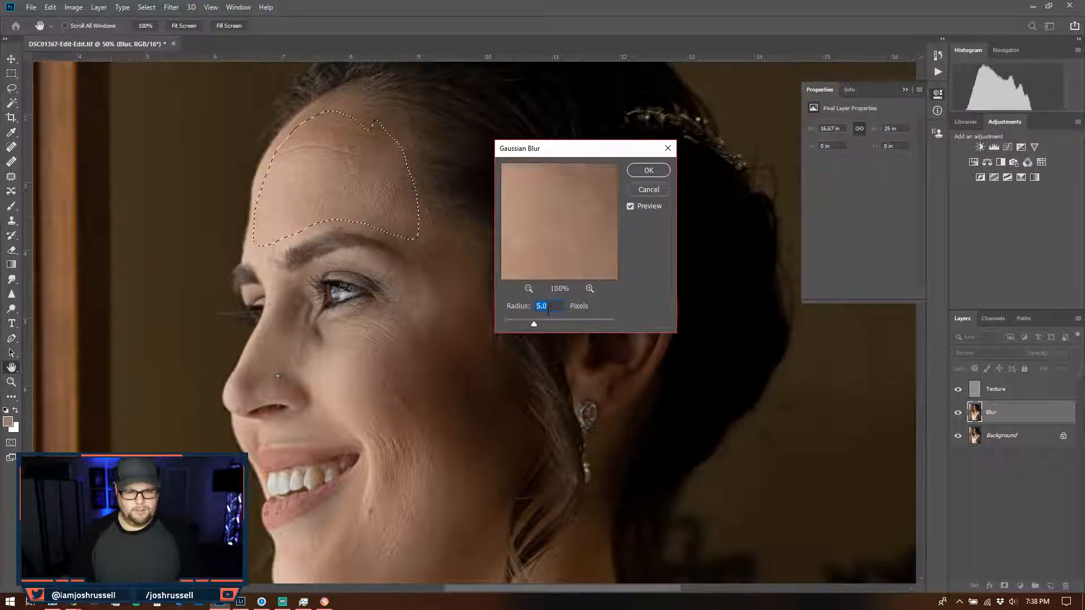
pyautogui.moveTo(534, 324); pyautogui.dragTo(557, 327)
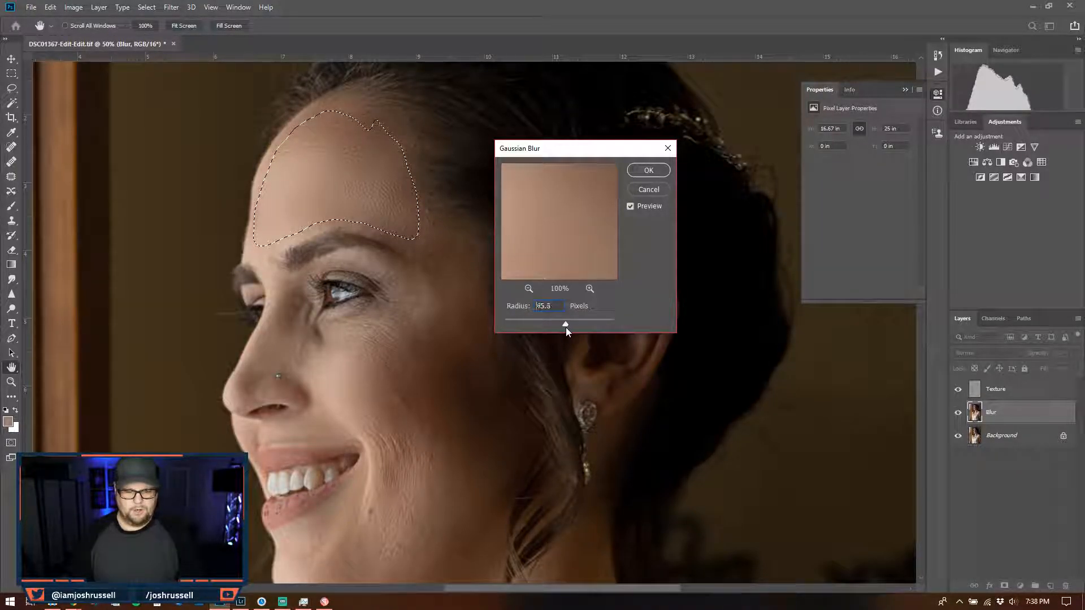
pyautogui.moveTo(565, 326)
pyautogui.mouseDown()
pyautogui.moveTo(576, 324)
pyautogui.moveTo(536, 327)
pyautogui.moveTo(549, 325)
pyautogui.mouseUp()
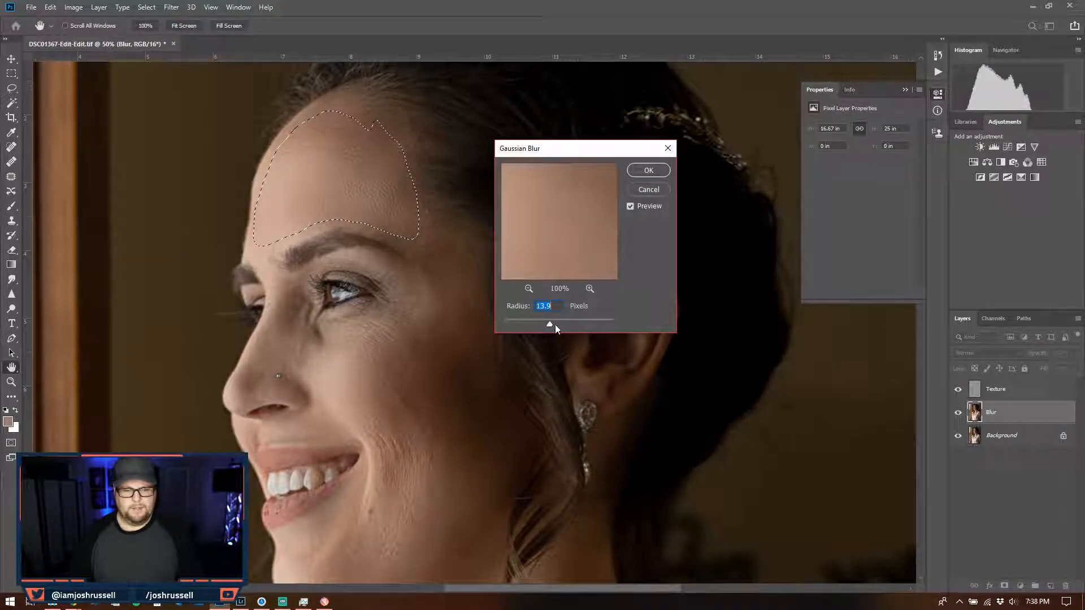
pyautogui.moveTo(549, 326); pyautogui.dragTo(548, 324)
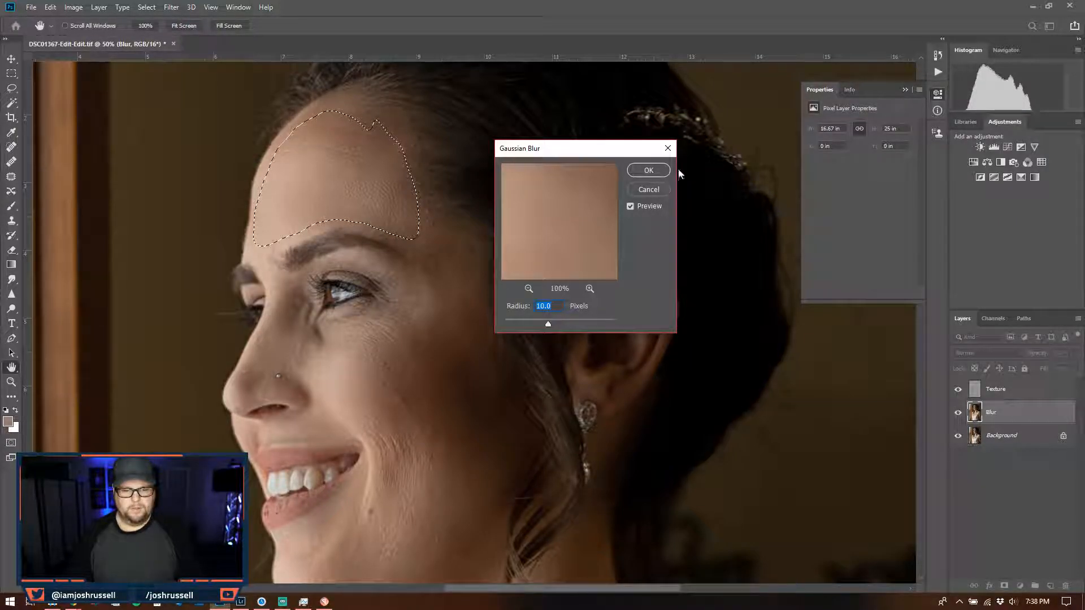
pyautogui.click(648, 171)
pyautogui.hotkey('ctrl', 'd')
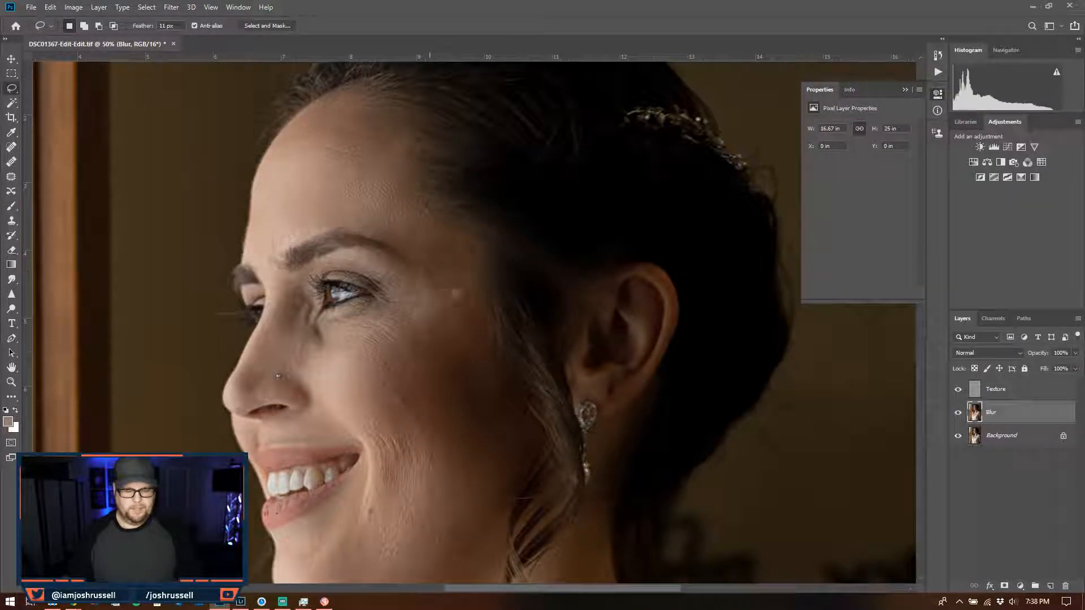
# - Lasso the cheek between the eye and the mouth corner and smooth it with a 7.6-pixel Gaussian Blur
pyautogui.moveTo(431, 380); pyautogui.dragTo(390, 311)
pyautogui.moveTo(394, 232)
pyautogui.mouseDown()
pyautogui.moveTo(284, 261)
pyautogui.moveTo(273, 298)
pyautogui.mouseUp()
pyautogui.moveTo(319, 365)
pyautogui.mouseDown()
pyautogui.moveTo(345, 436)
pyautogui.moveTo(380, 422)
pyautogui.moveTo(428, 377)
pyautogui.moveTo(417, 231)
pyautogui.mouseUp()
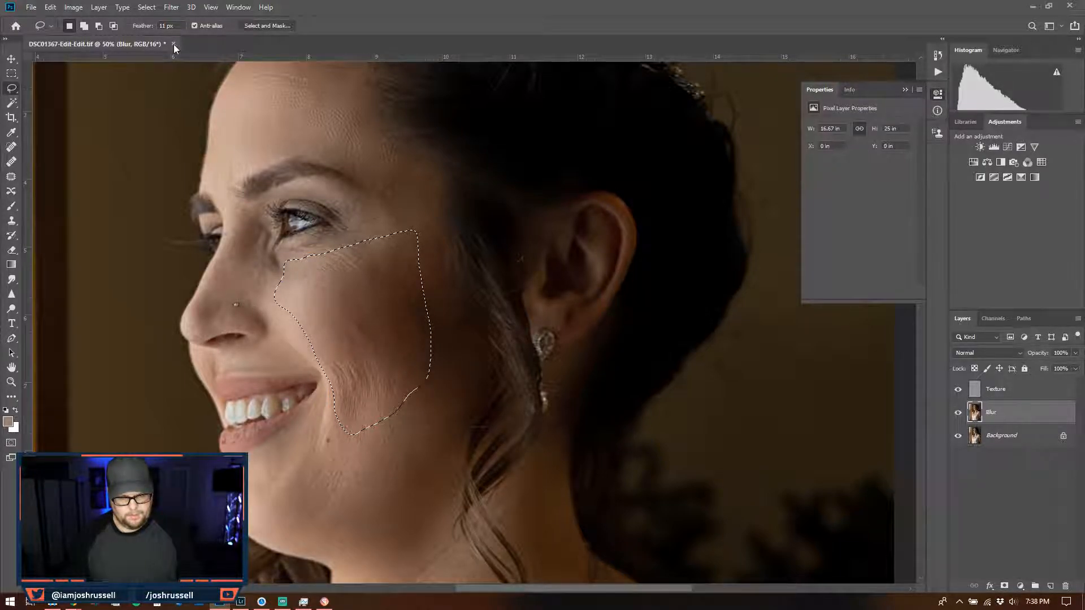
pyautogui.click(172, 7)
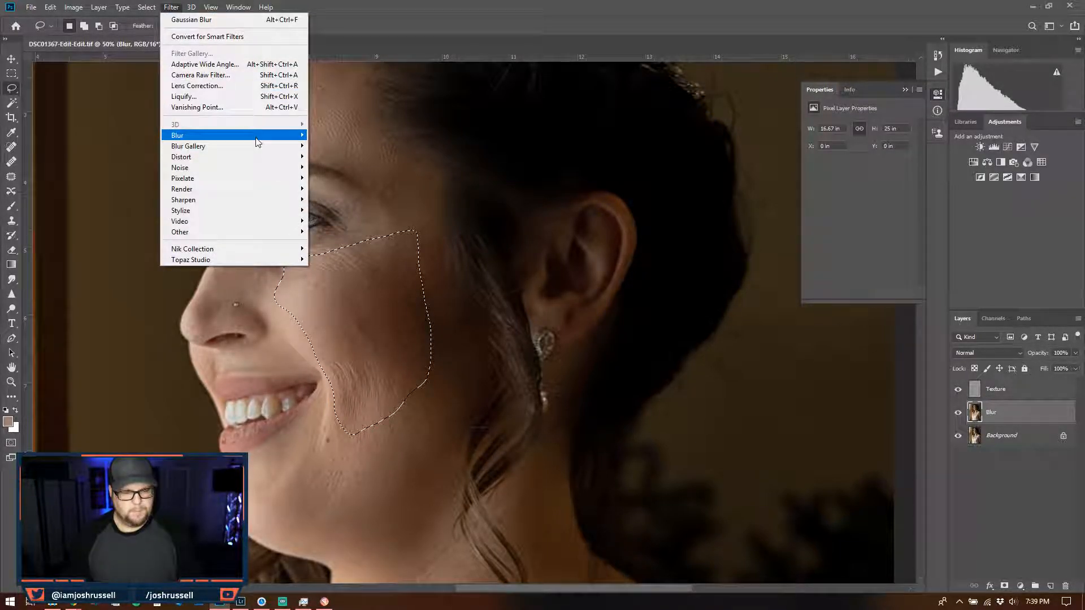
pyautogui.moveTo(257, 141)
pyautogui.click(339, 178)
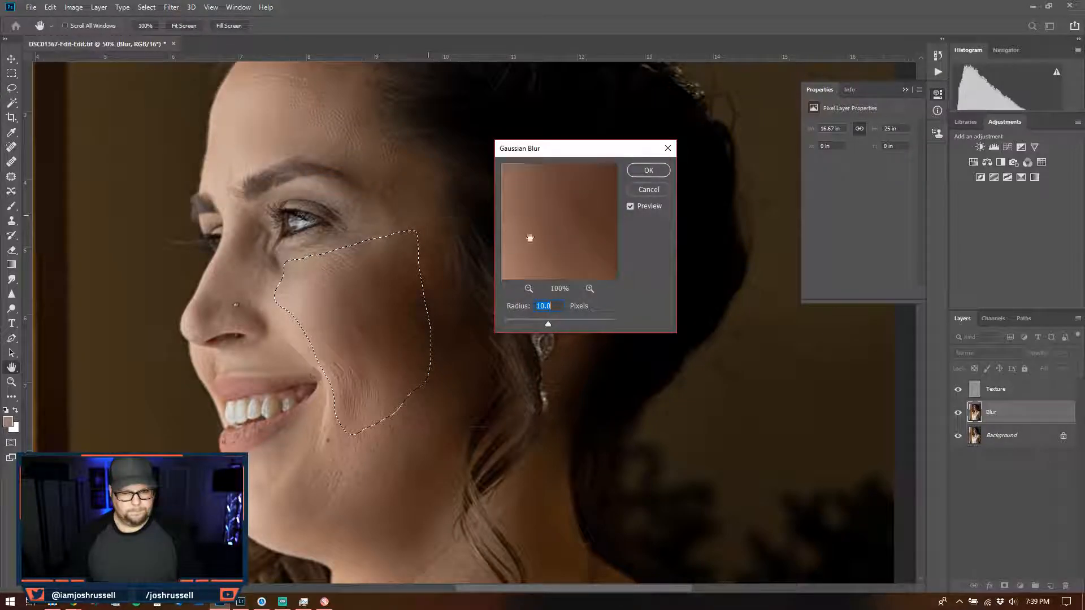
pyautogui.moveTo(549, 324); pyautogui.dragTo(547, 325)
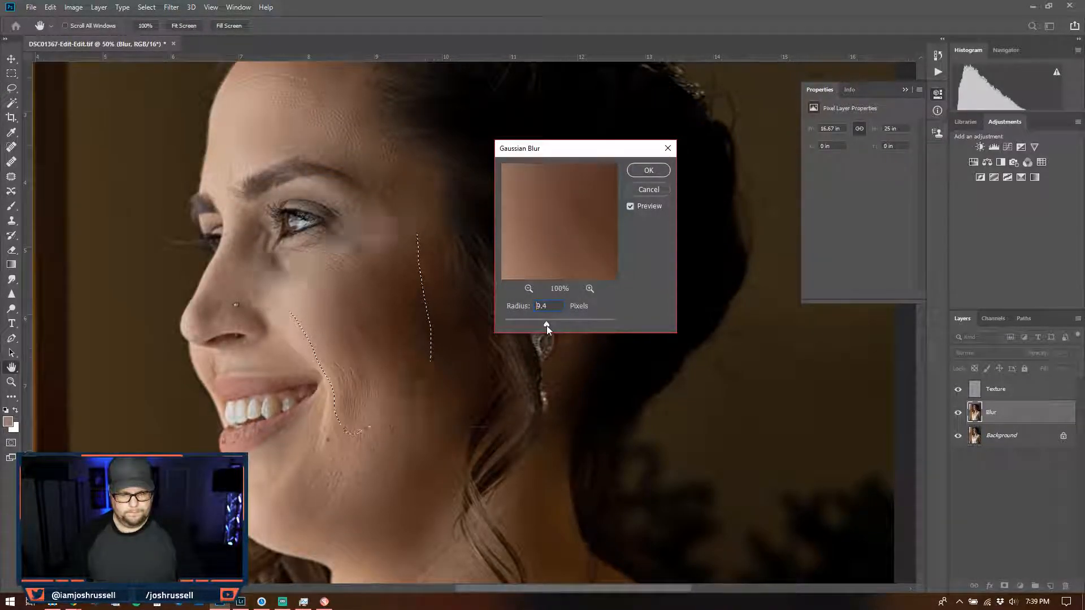
pyautogui.moveTo(543, 324); pyautogui.dragTo(541, 323)
pyautogui.press('Return')
# - Lasso the lower cheek and jaw beside the mouth, apply a 6.6-pixel Gaussian Blur, and deselect
pyautogui.moveTo(395, 453); pyautogui.dragTo(416, 315)
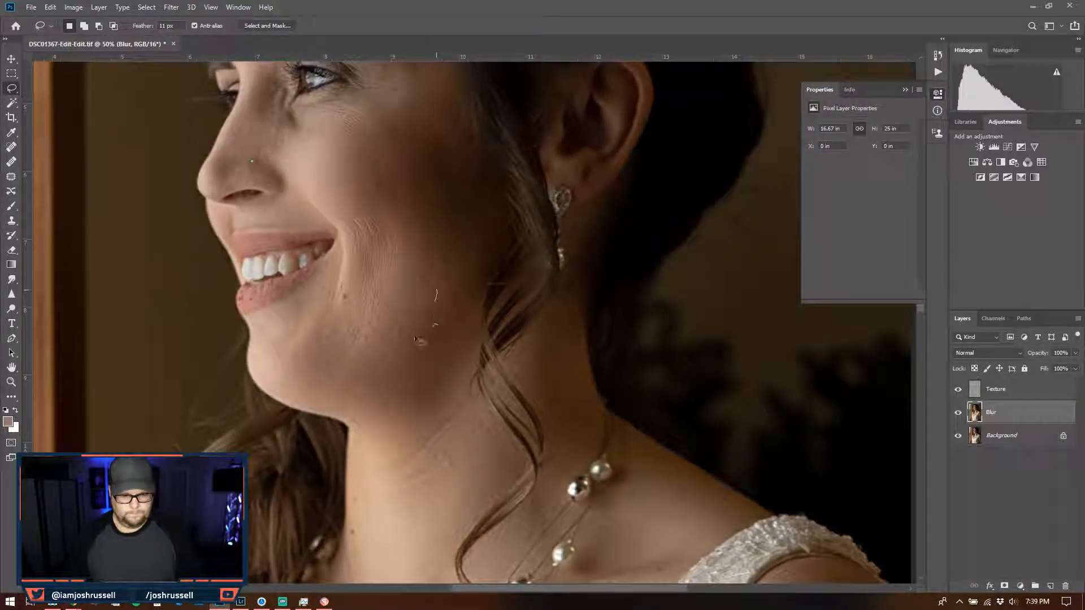
pyautogui.moveTo(341, 390)
pyautogui.mouseDown()
pyautogui.moveTo(280, 368)
pyautogui.moveTo(346, 282)
pyautogui.moveTo(418, 267)
pyautogui.moveTo(436, 289)
pyautogui.mouseUp()
pyautogui.click(171, 7)
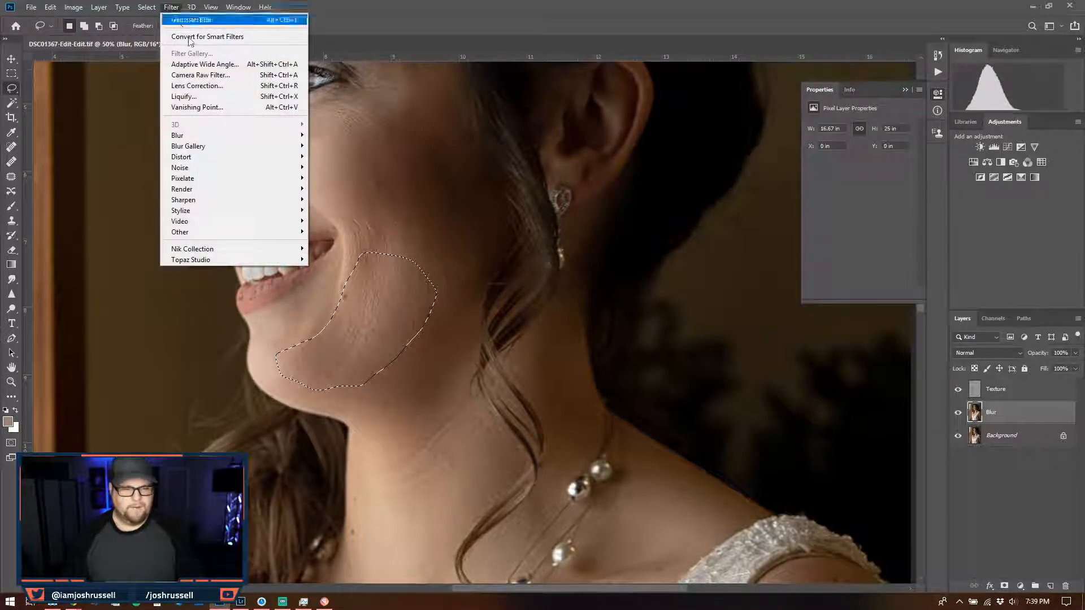
pyautogui.moveTo(222, 134)
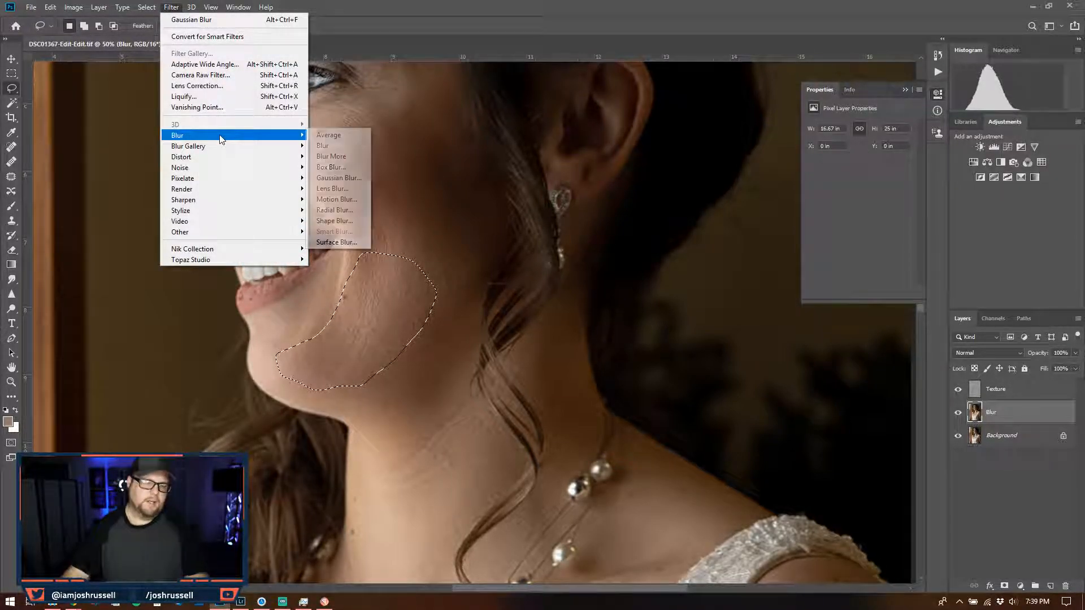
pyautogui.click(339, 178)
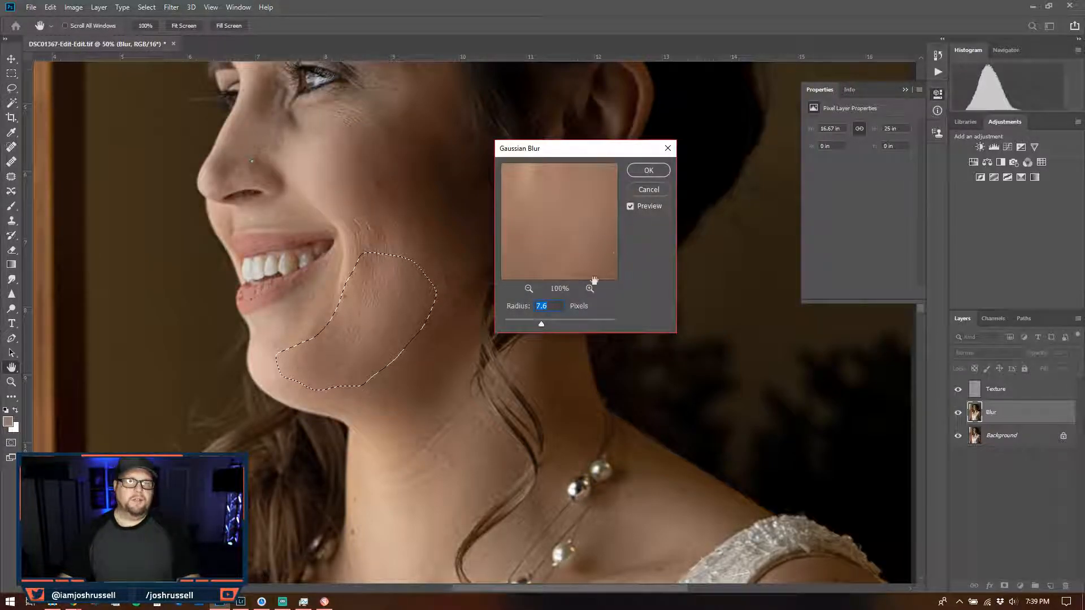
pyautogui.moveTo(539, 324); pyautogui.dragTo(538, 325)
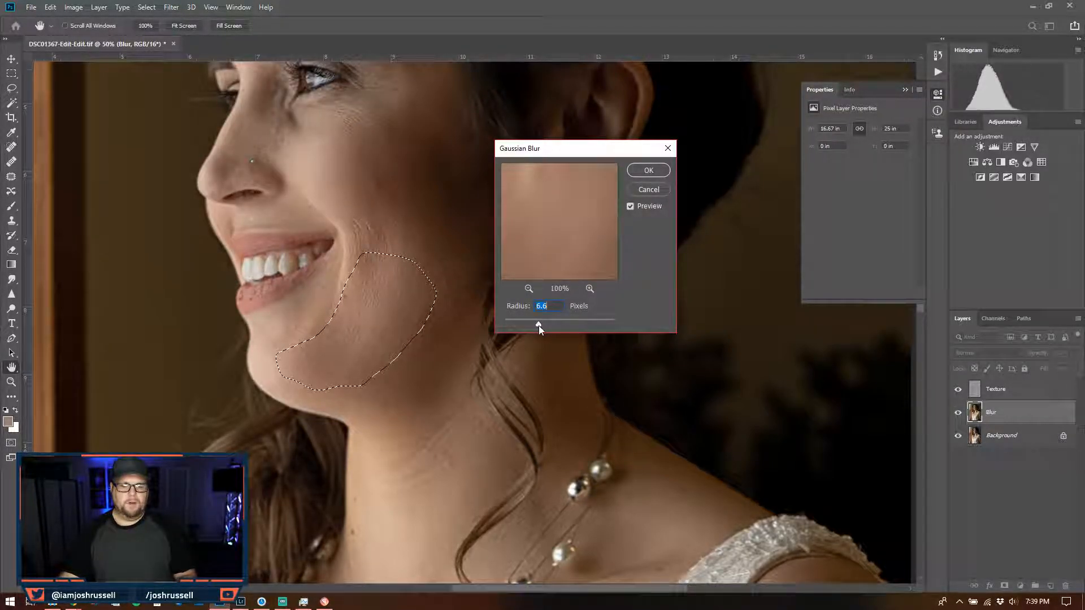
pyautogui.click(649, 170)
pyautogui.hotkey('ctrl', 'd')
# - Lasso the side of the nose while leaving out the nose stud, smooth it with a smaller-radius Gaussian Blur, and deselect
pyautogui.moveTo(324, 160)
pyautogui.mouseDown()
pyautogui.moveTo(424, 286)
pyautogui.moveTo(430, 319)
pyautogui.mouseUp()
pyautogui.hotkey('ctrl', 'r')
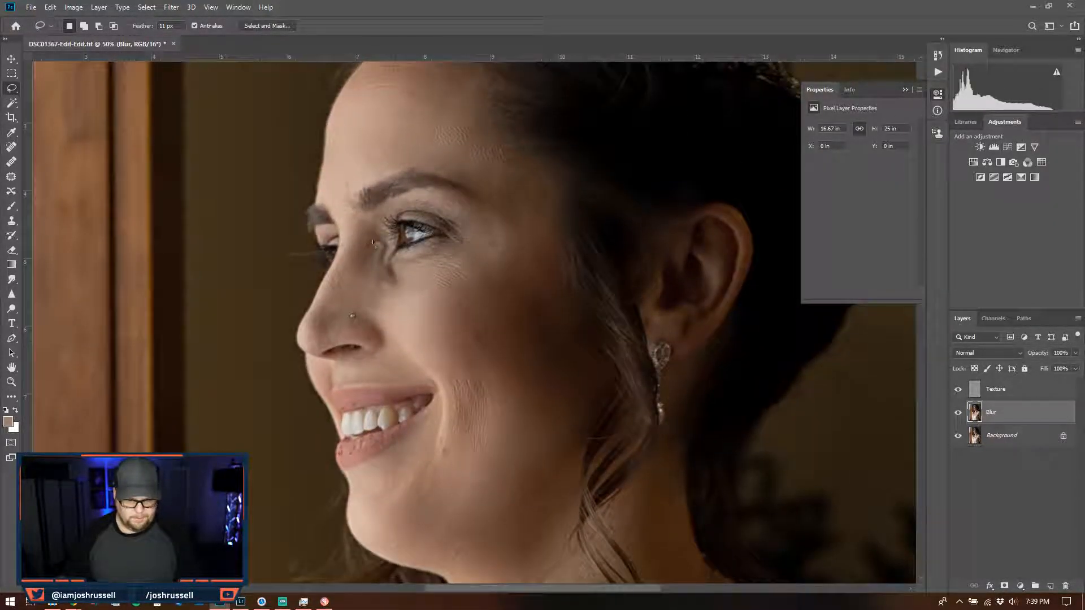
pyautogui.moveTo(375, 243)
pyautogui.mouseDown()
pyautogui.moveTo(376, 270)
pyautogui.moveTo(354, 323)
pyautogui.mouseUp()
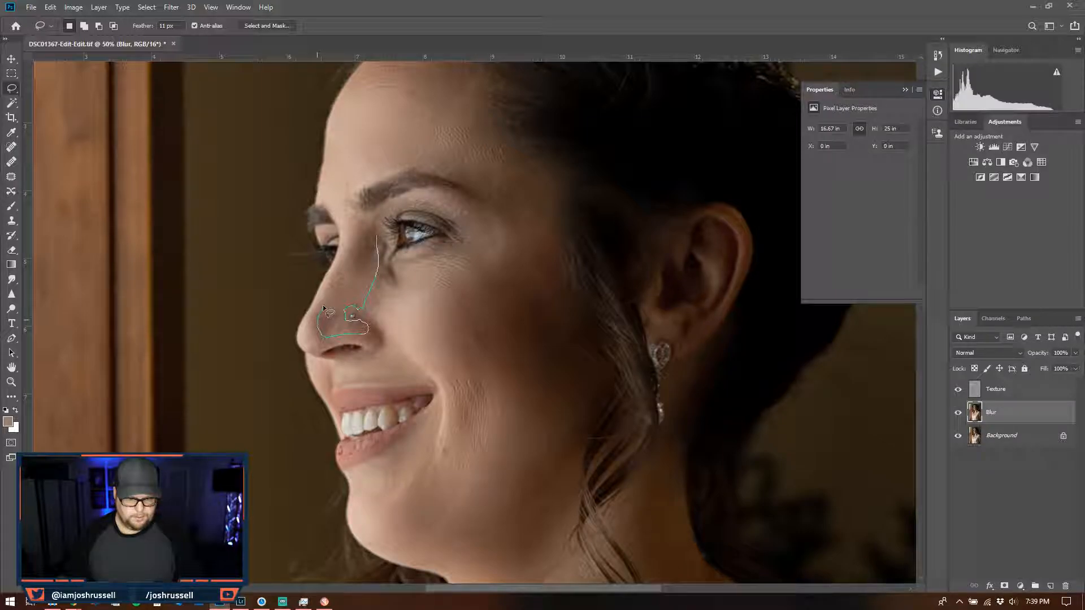
pyautogui.moveTo(340, 266)
pyautogui.mouseDown()
pyautogui.moveTo(359, 223)
pyautogui.moveTo(370, 230)
pyautogui.mouseUp()
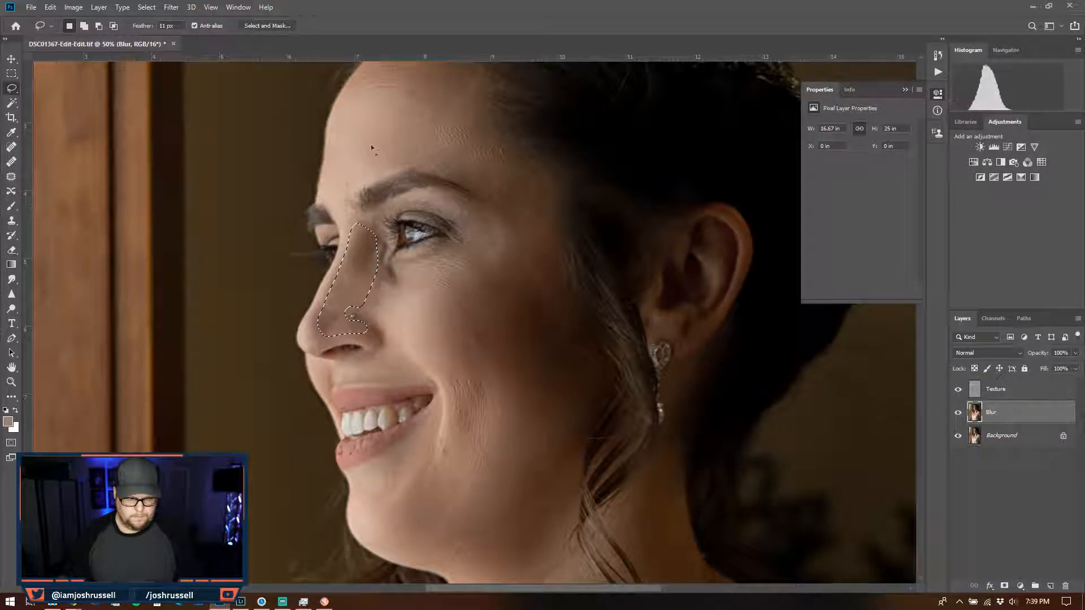
pyautogui.click(165, 8)
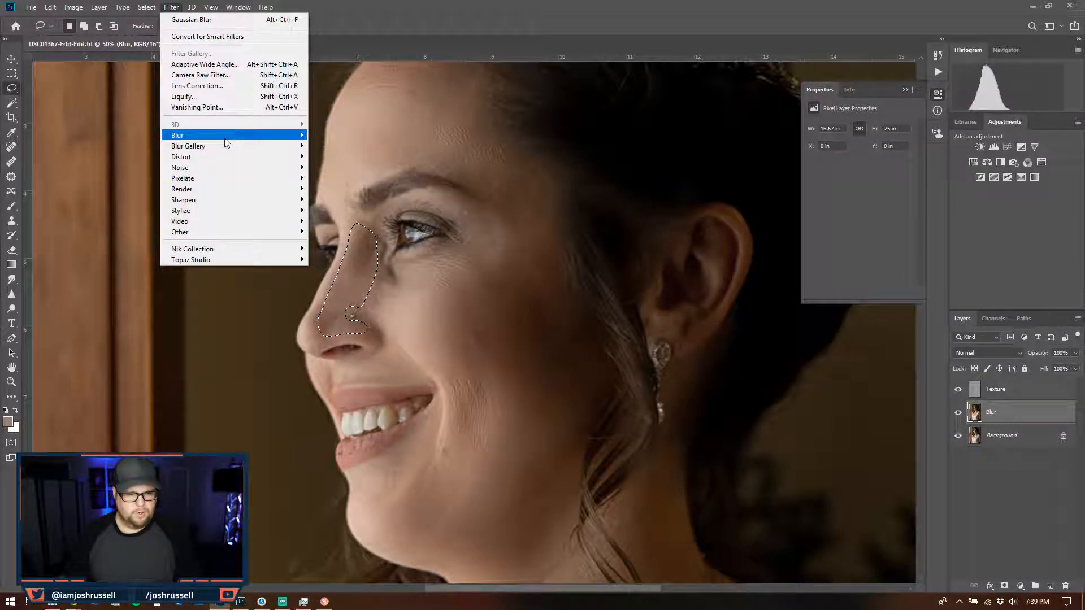
pyautogui.moveTo(236, 139)
pyautogui.click(334, 178)
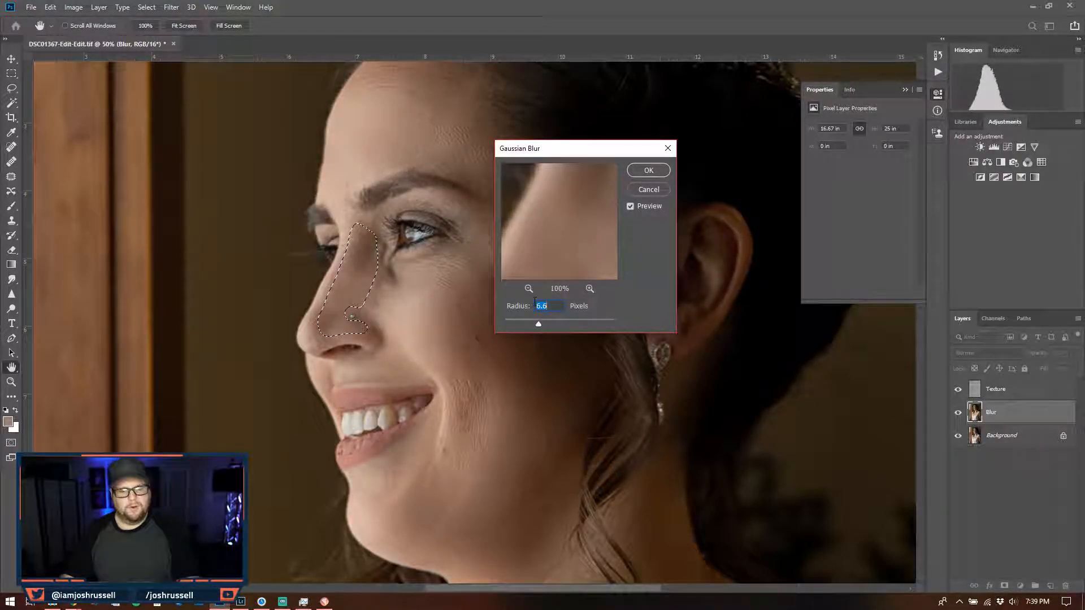
pyautogui.moveTo(540, 326); pyautogui.dragTo(530, 323)
pyautogui.click(658, 172)
pyautogui.hotkey('ctrl', 'd')
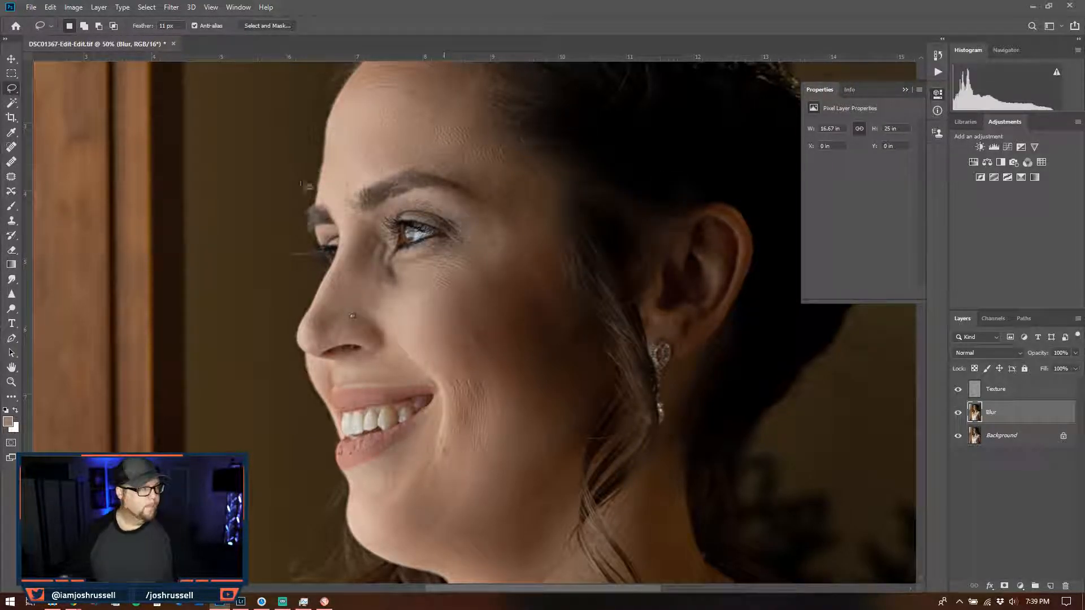
pyautogui.moveTo(510, 345); pyautogui.dragTo(509, 340)
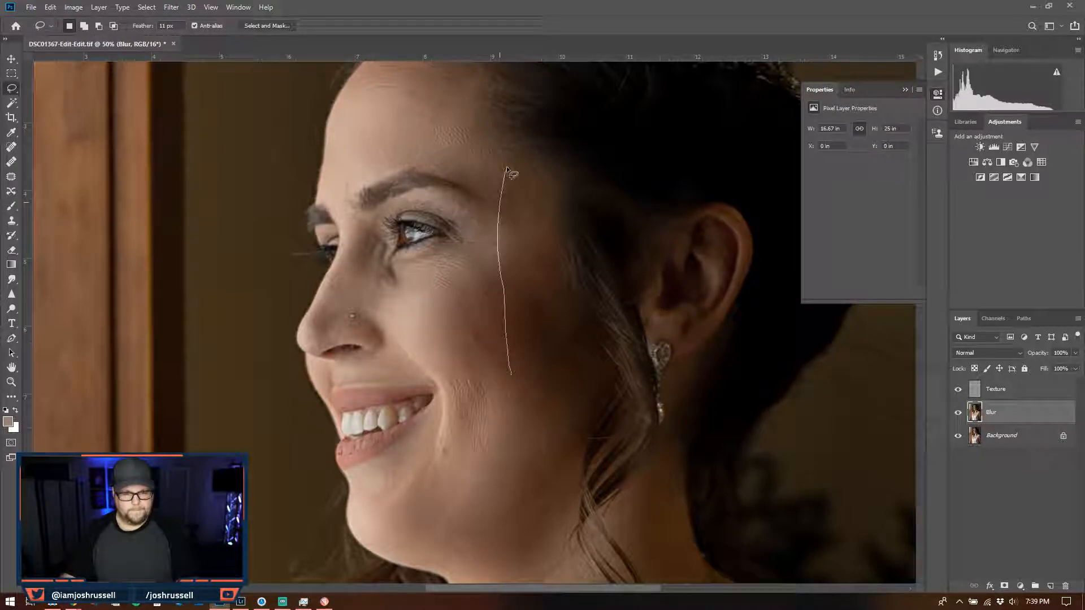
pyautogui.hotkey('ctrl', 'd')
pyautogui.press('v')
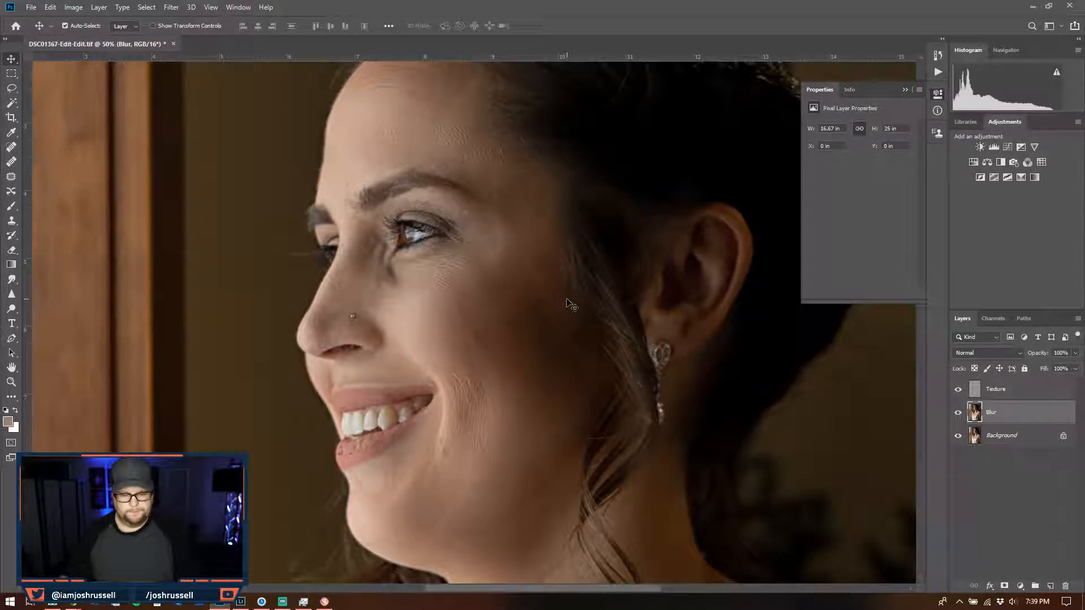
# - Compare the smoothed portrait with the original by isolating the Background layer and restoring the layers above it
pyautogui.moveTo(547, 275); pyautogui.dragTo(658, 163)
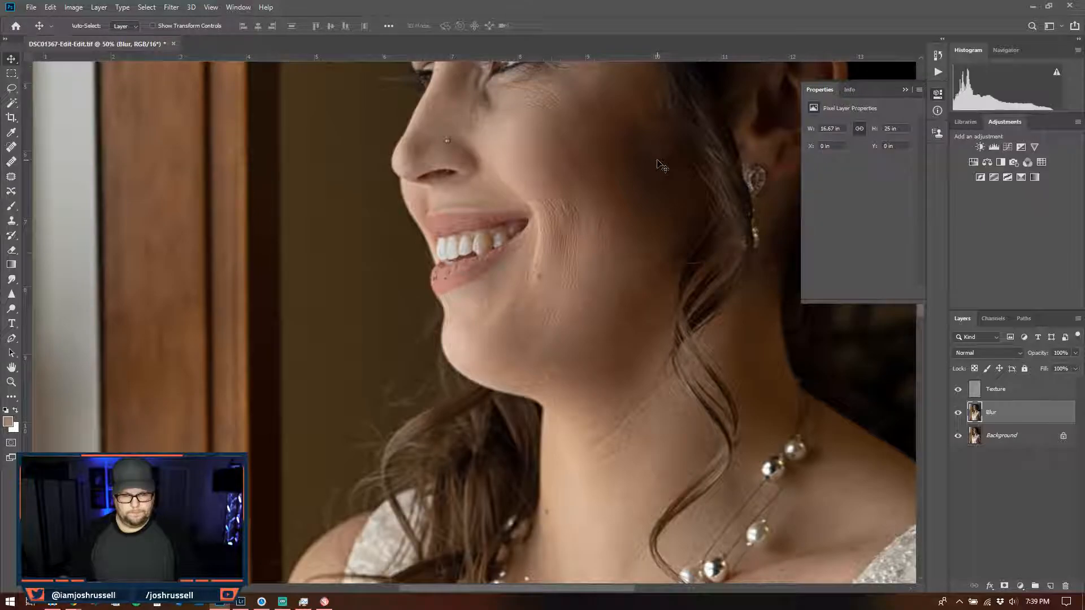
pyautogui.hotkey('ctrl', '-')
pyautogui.hotkey('ctrl', '-')
pyautogui.hotkey('ctrl', '-')
pyautogui.hotkey('ctrl', '+')
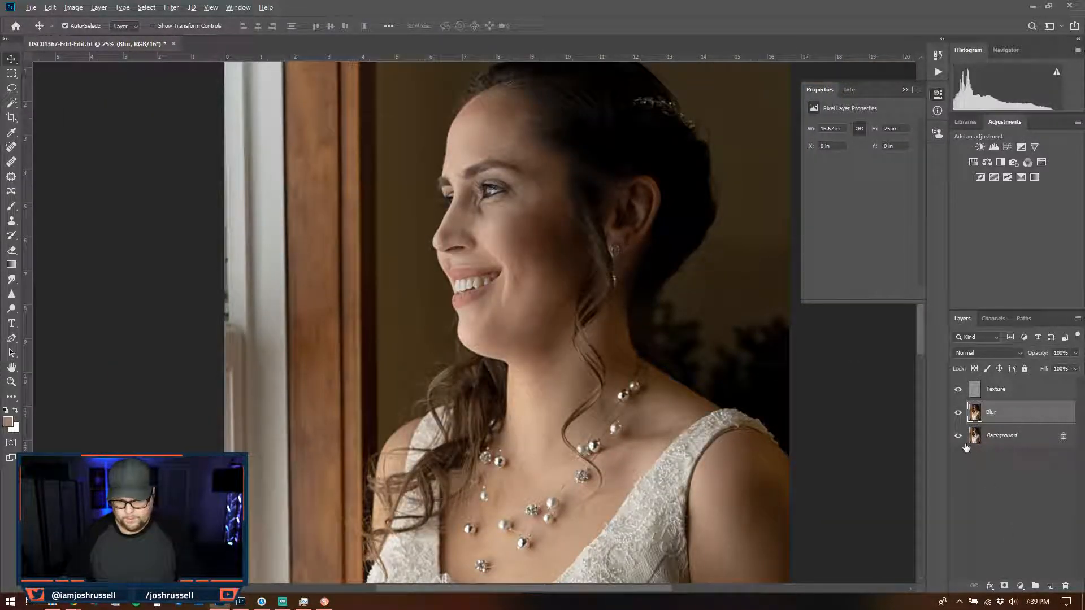
pyautogui.click(969, 444)
pyautogui.keyDown('alt'); pyautogui.click(959, 443); pyautogui.keyUp('alt')
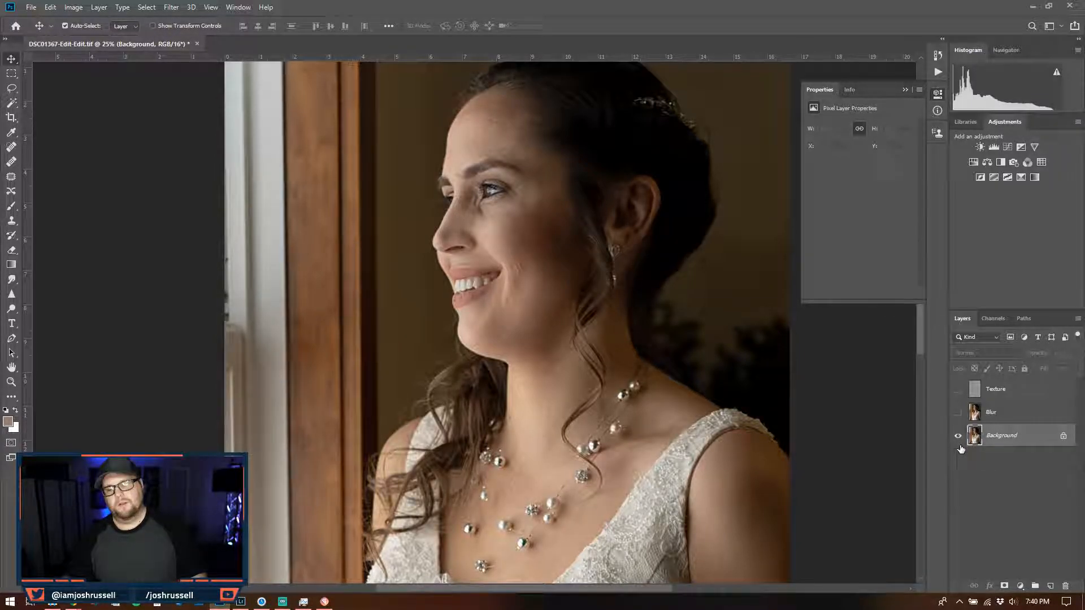
pyautogui.keyDown('alt'); pyautogui.click(959, 445); pyautogui.keyUp('alt')
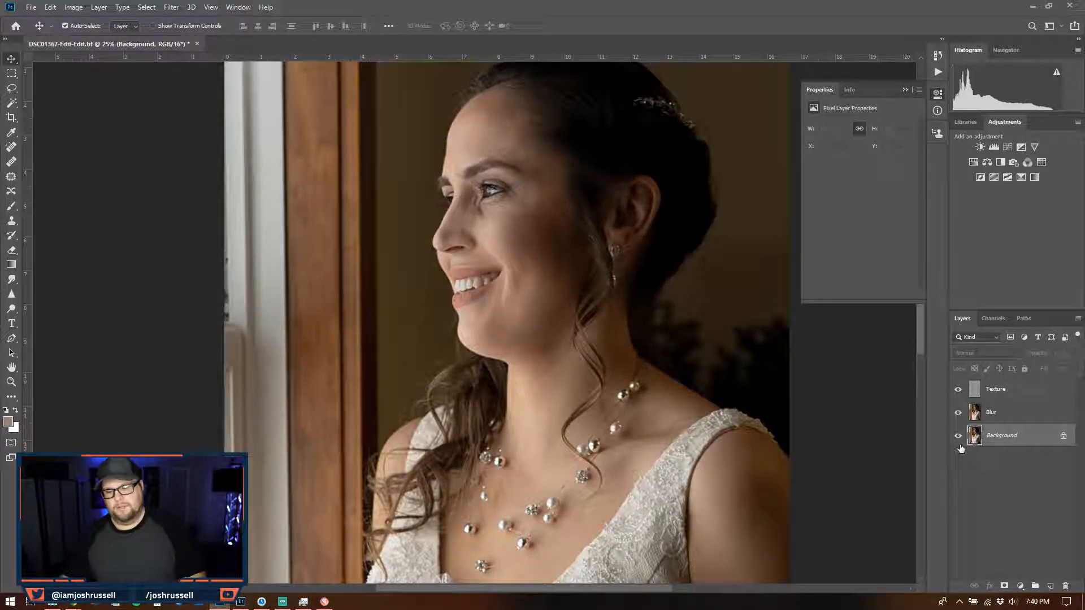
pyautogui.keyDown('alt'); pyautogui.click(960, 446); pyautogui.keyUp('alt')
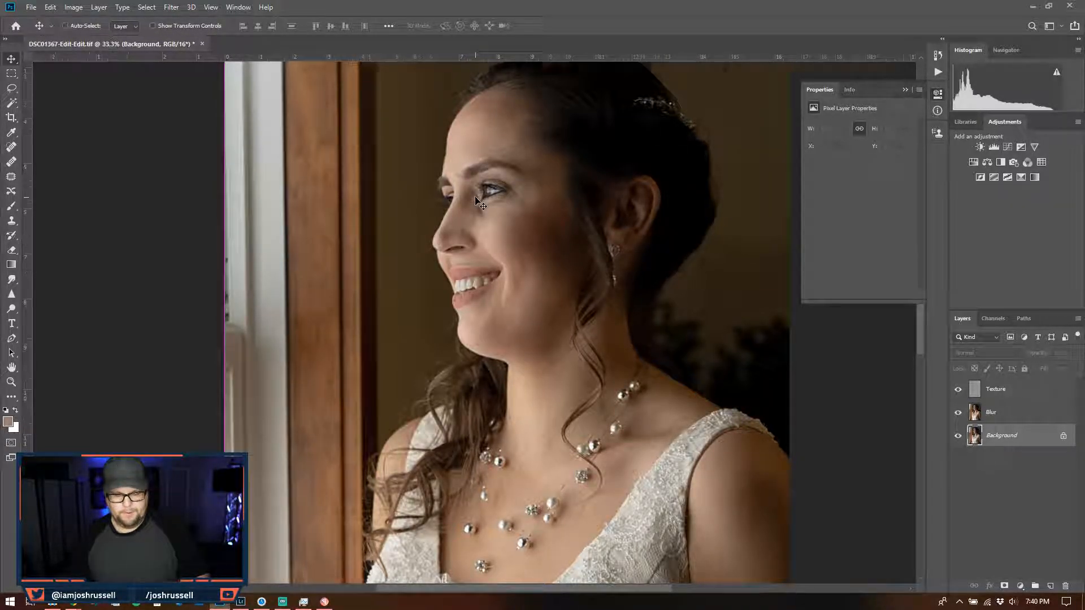
# - Select a rectangle around the near eye on the Texture layer and copy it to a new layer
pyautogui.hotkey('ctrl', '+')
pyautogui.moveTo(585, 179); pyautogui.dragTo(604, 453)
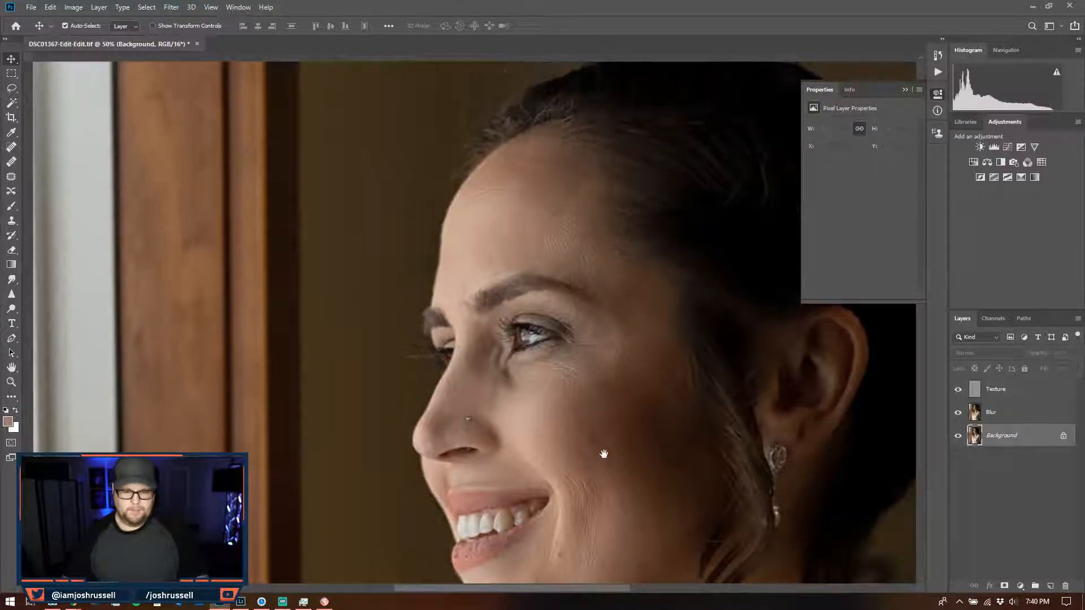
pyautogui.hotkey('ctrl', '+')
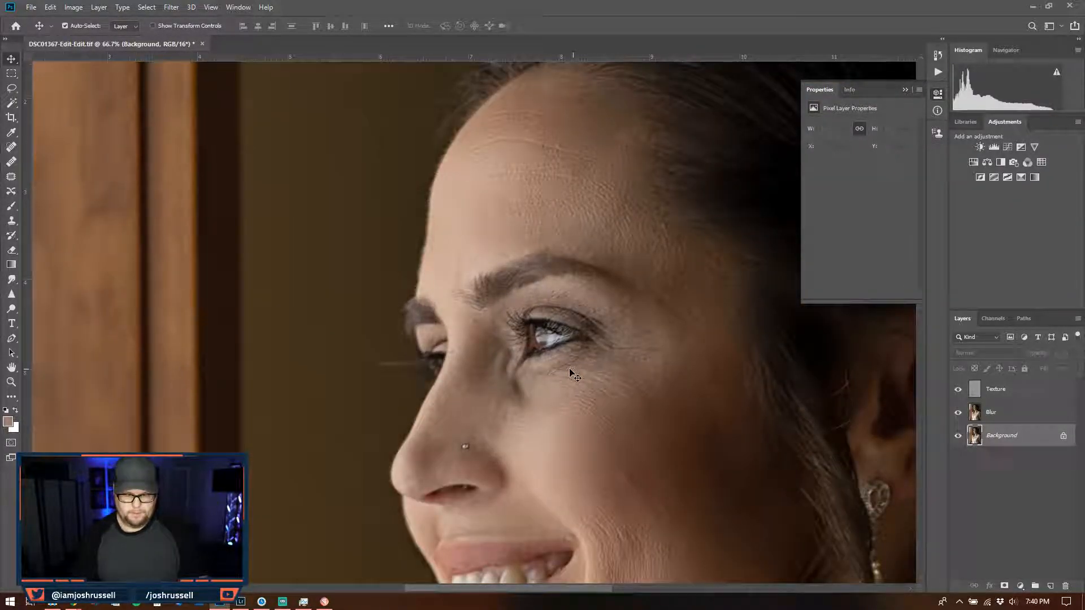
pyautogui.moveTo(591, 344); pyautogui.dragTo(563, 334)
pyautogui.click(1020, 397)
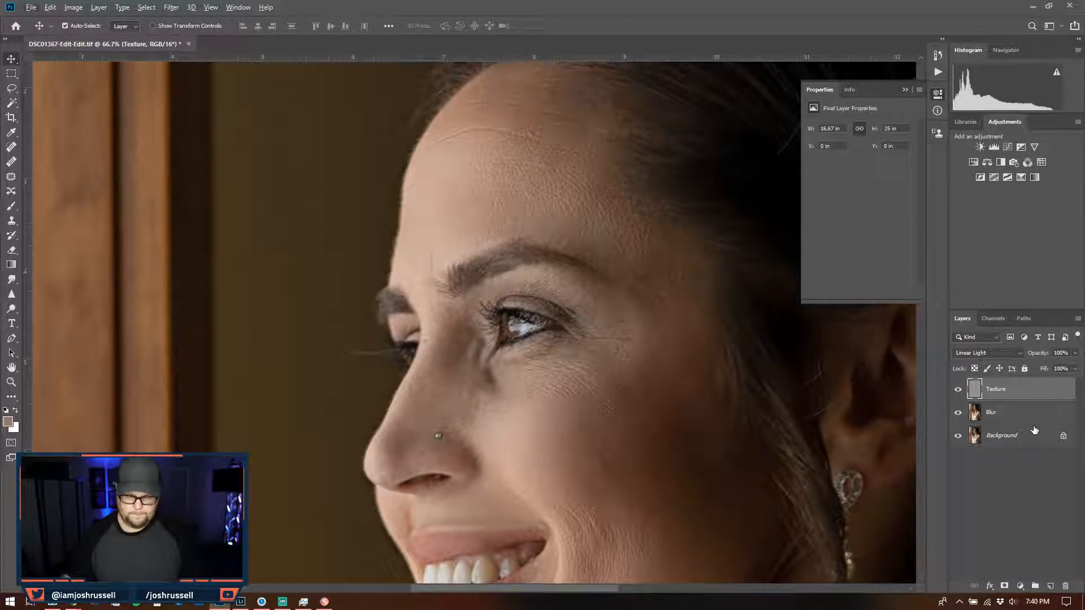
pyautogui.click(11, 73)
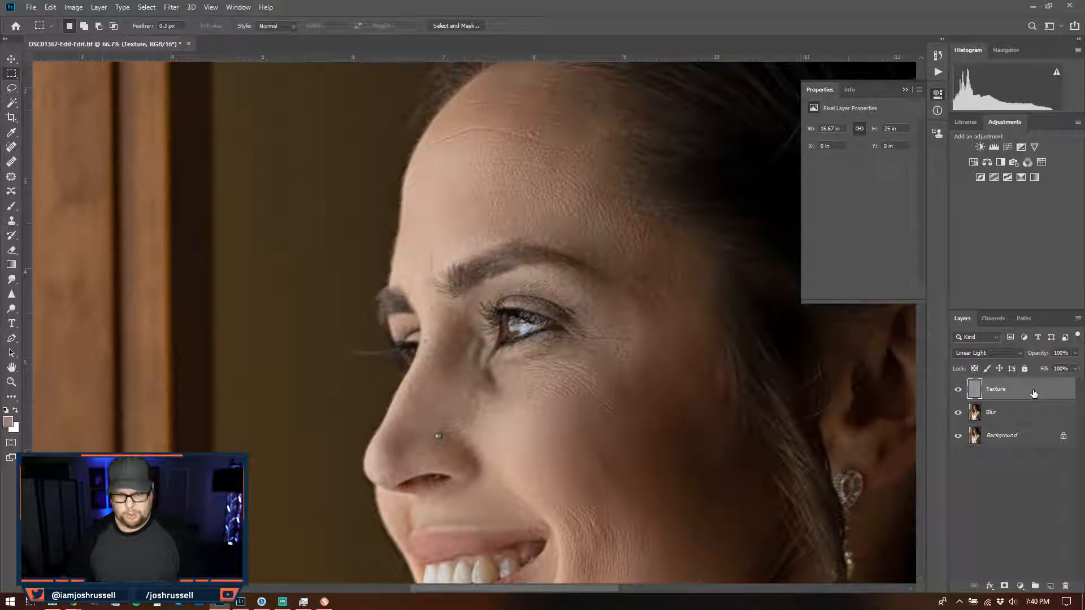
pyautogui.moveTo(473, 281); pyautogui.dragTo(595, 368)
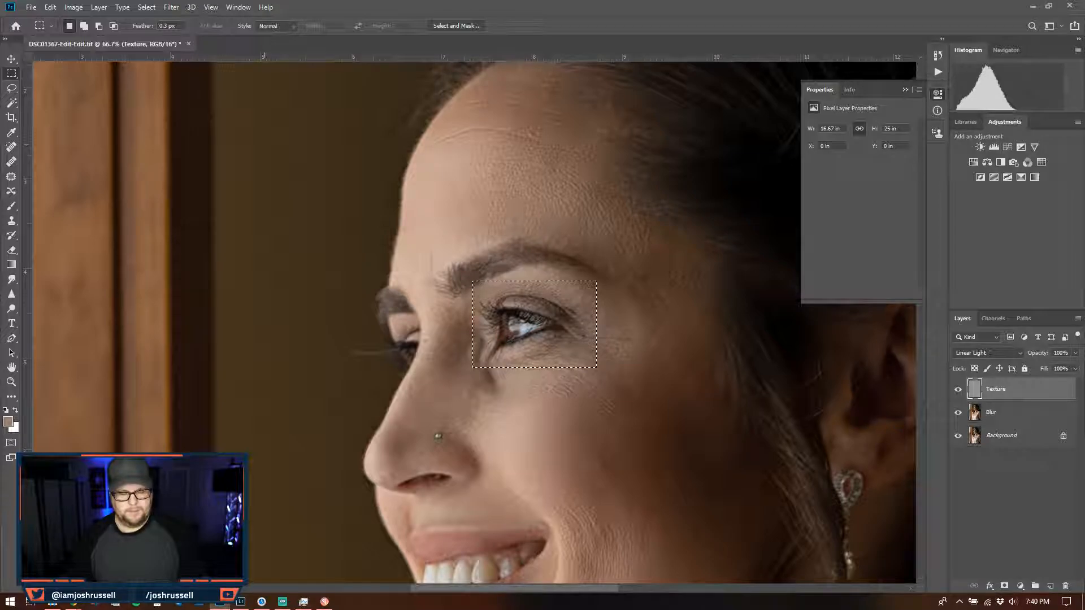
pyautogui.rightClick(13, 75)
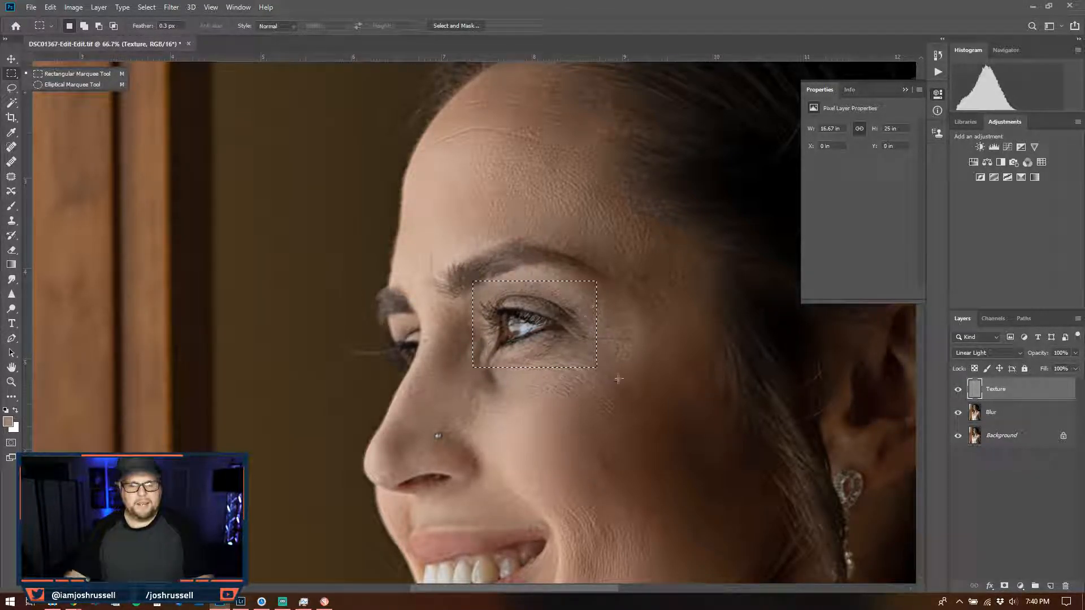
pyautogui.click(548, 331)
pyautogui.moveTo(548, 332); pyautogui.dragTo(544, 332)
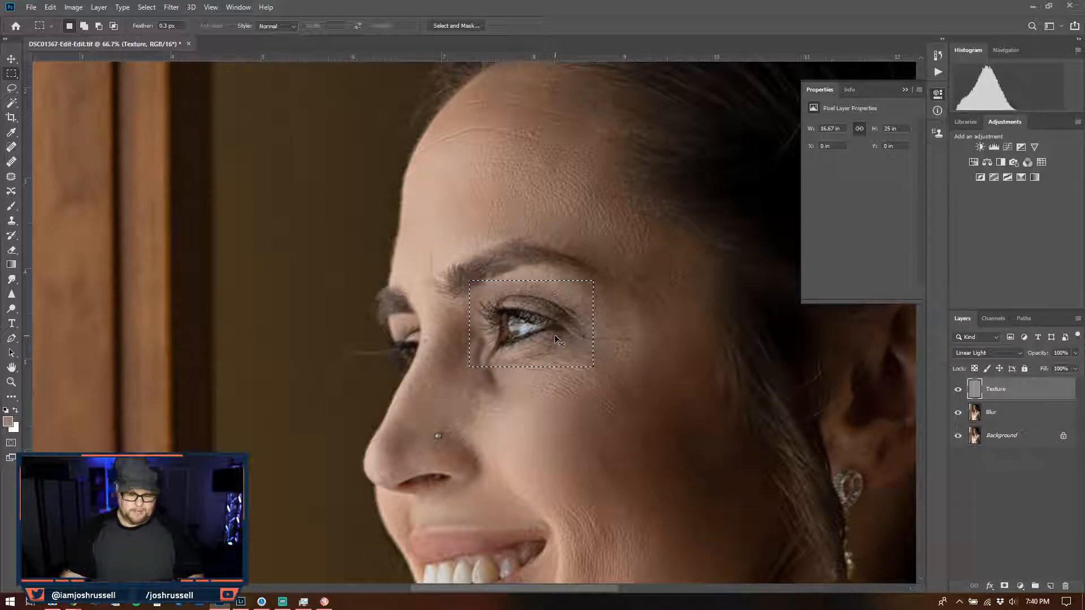
pyautogui.hotkey('ctrl', 'j')
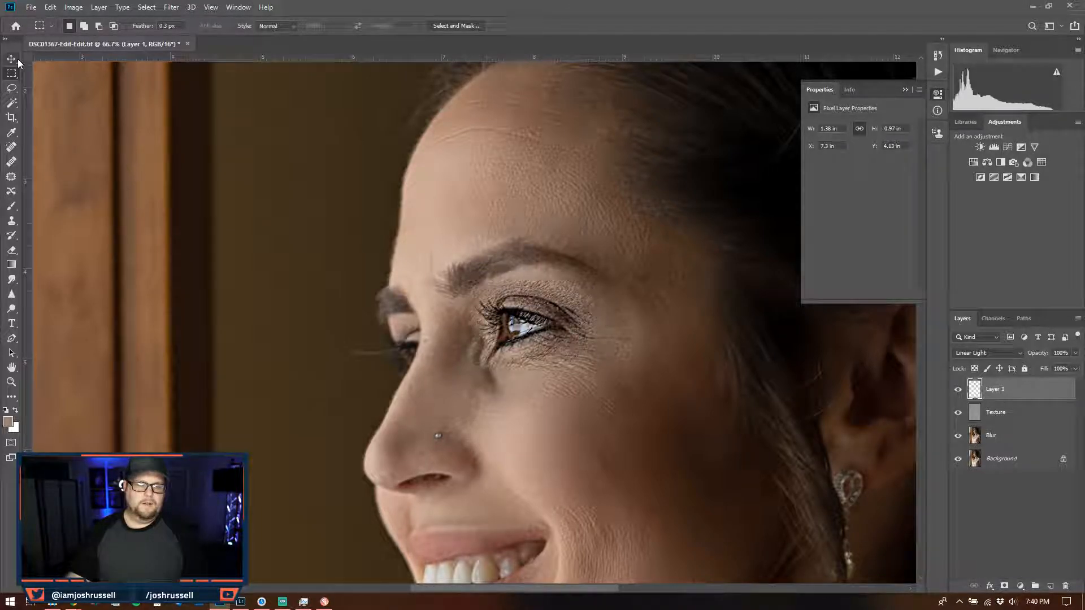
# - Keep the eye copy in Linear Light, add a black layer mask, and paint the iris back in with white
pyautogui.click(1002, 355)
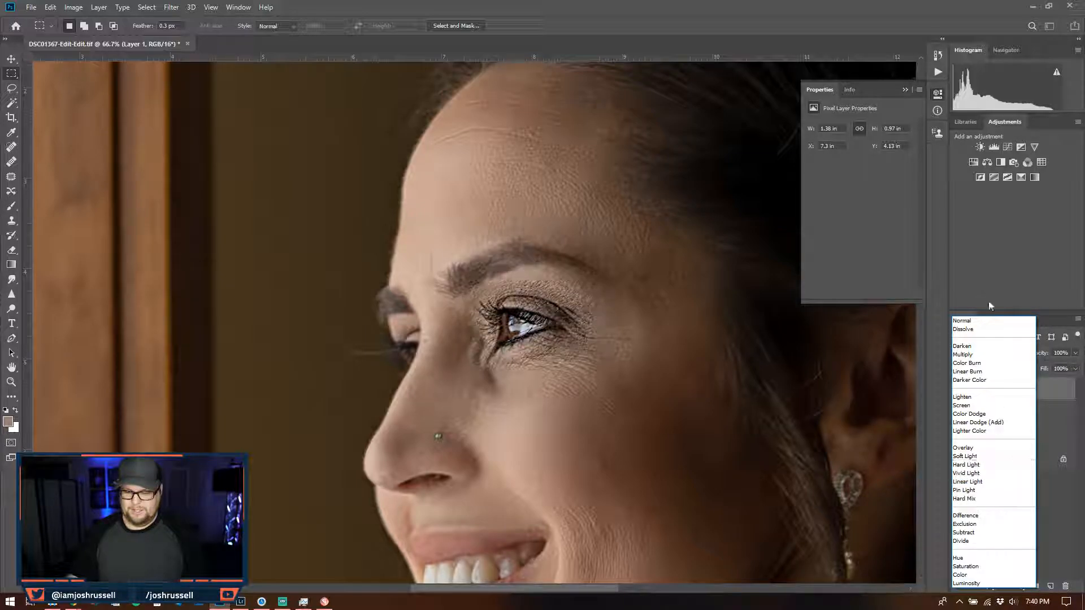
pyautogui.click(968, 481)
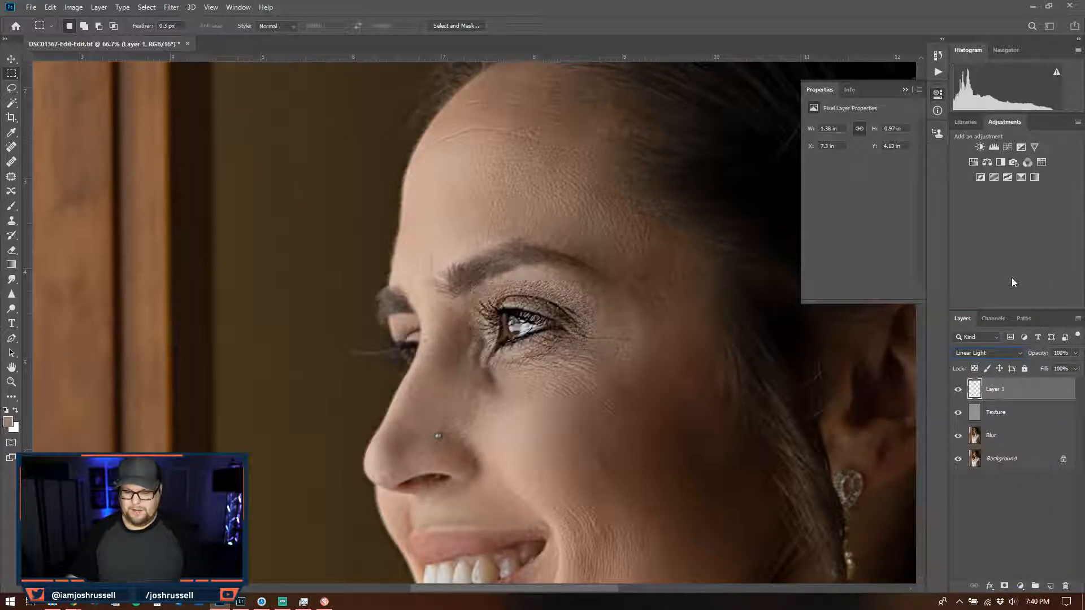
pyautogui.keyDown('alt'); pyautogui.click(1008, 588); pyautogui.keyUp('alt')
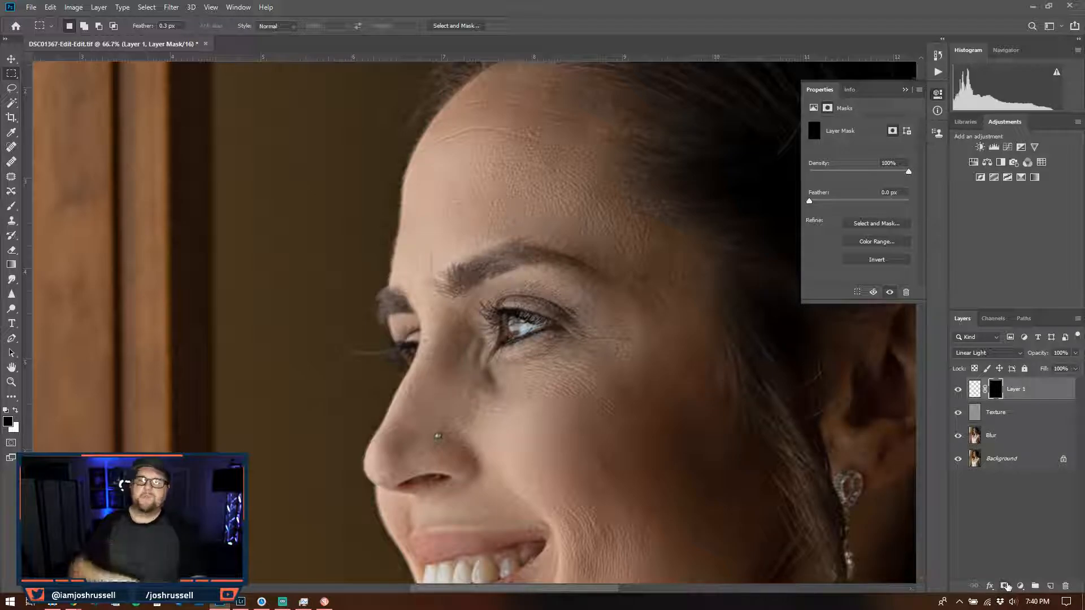
pyautogui.click(11, 206)
pyautogui.press('x')
pyautogui.moveTo(502, 320)
pyautogui.mouseDown()
pyautogui.moveTo(470, 327)
pyautogui.moveTo(523, 328)
pyautogui.mouseUp()
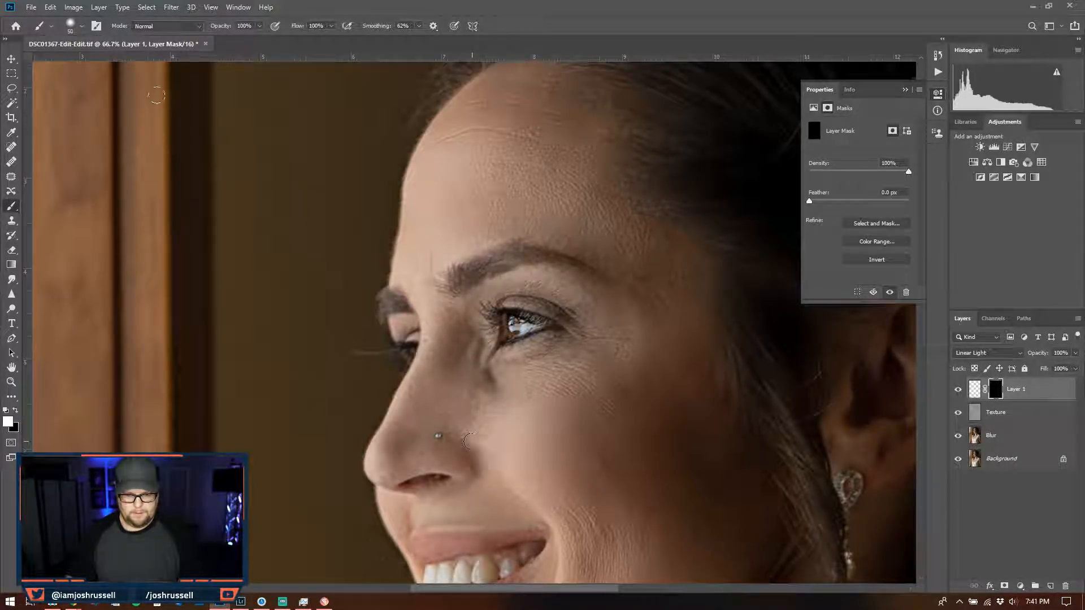
# - Add a Hue/Saturation adjustment clipped to the eye layer, colorized with Hue 33, Saturation 60 and Lightness about -45
pyautogui.click(11, 58)
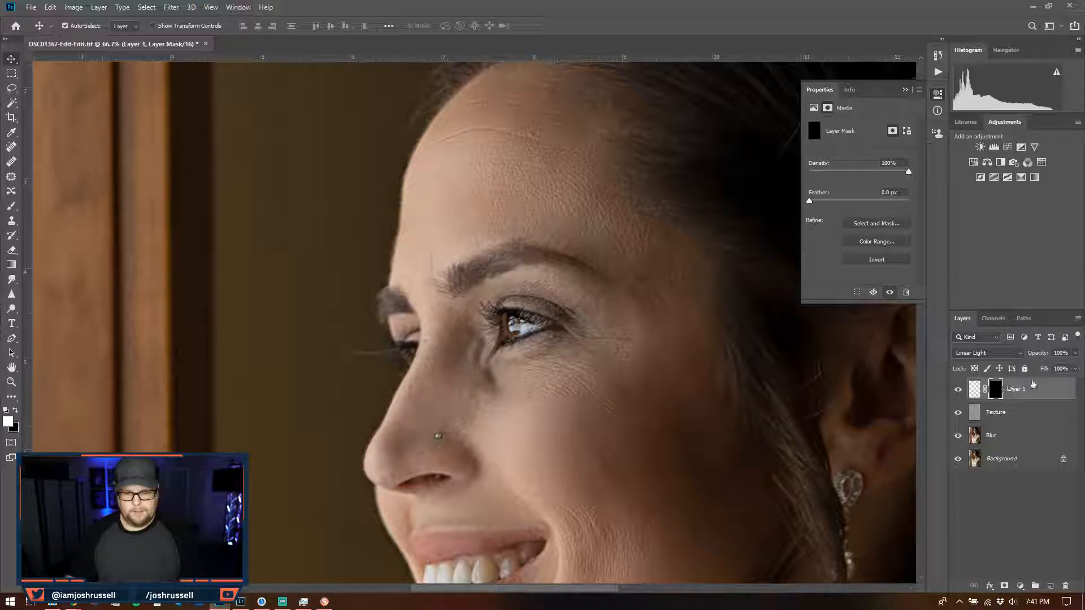
pyautogui.click(973, 162)
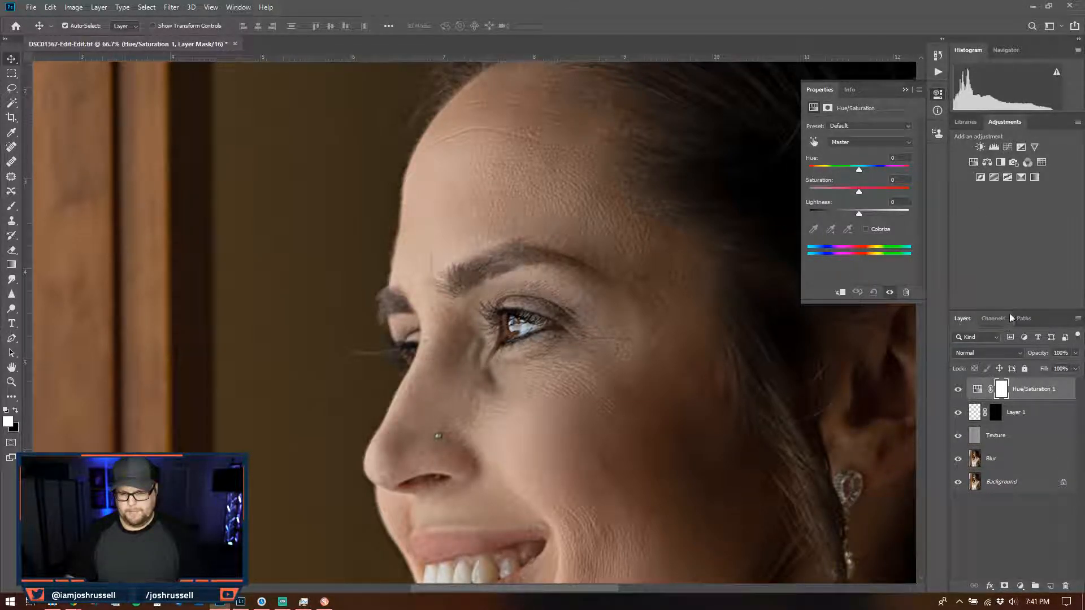
pyautogui.click(840, 292)
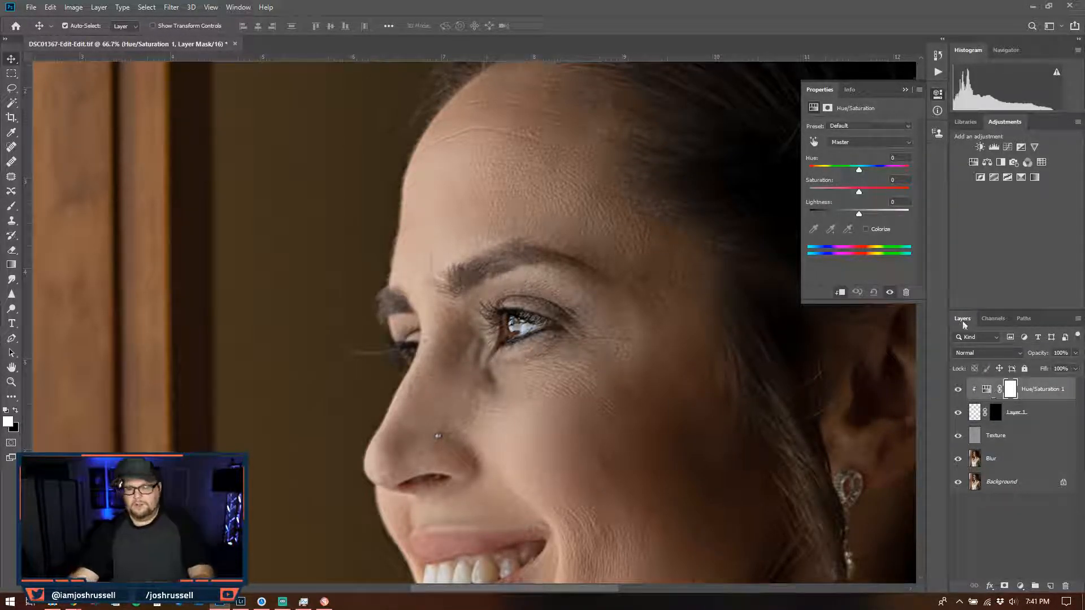
pyautogui.click(865, 229)
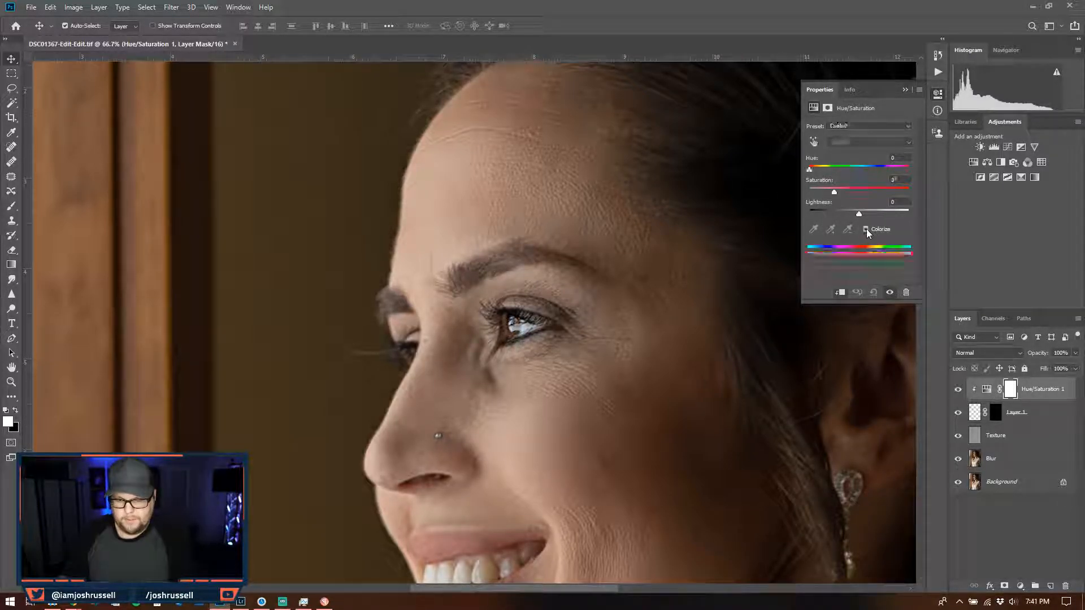
pyautogui.moveTo(809, 169); pyautogui.dragTo(839, 213)
pyautogui.moveTo(818, 169); pyautogui.dragTo(835, 215)
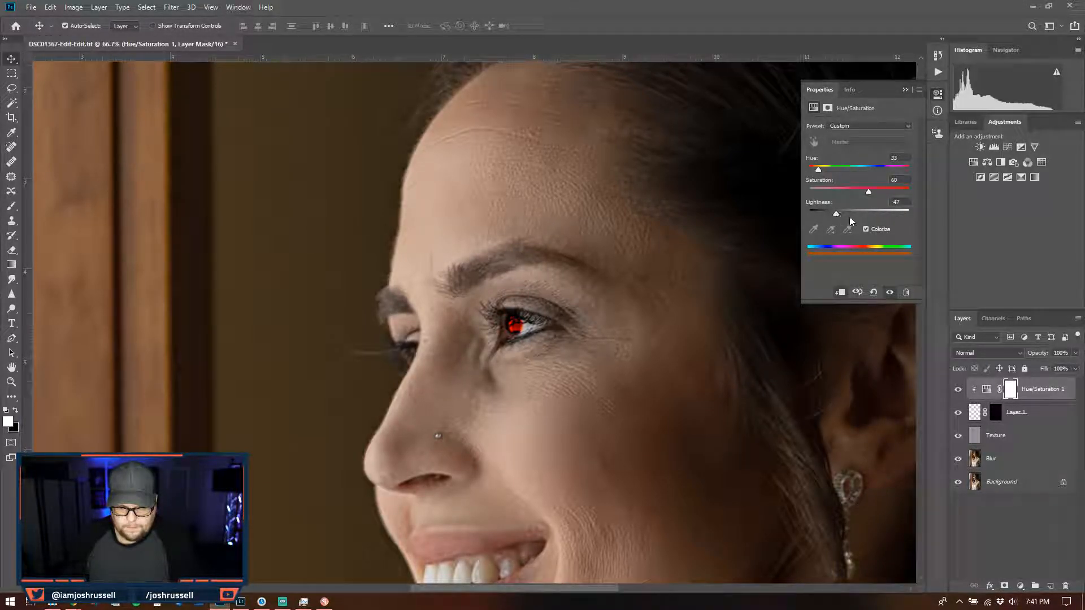
# - Lower the Hue/Saturation layer's opacity to 29%, compare the eye with and without it, and set Lightness to -64
pyautogui.moveTo(1076, 355); pyautogui.dragTo(1040, 368)
pyautogui.click(957, 389)
pyautogui.click(958, 389)
pyautogui.click(958, 390)
pyautogui.click(958, 389)
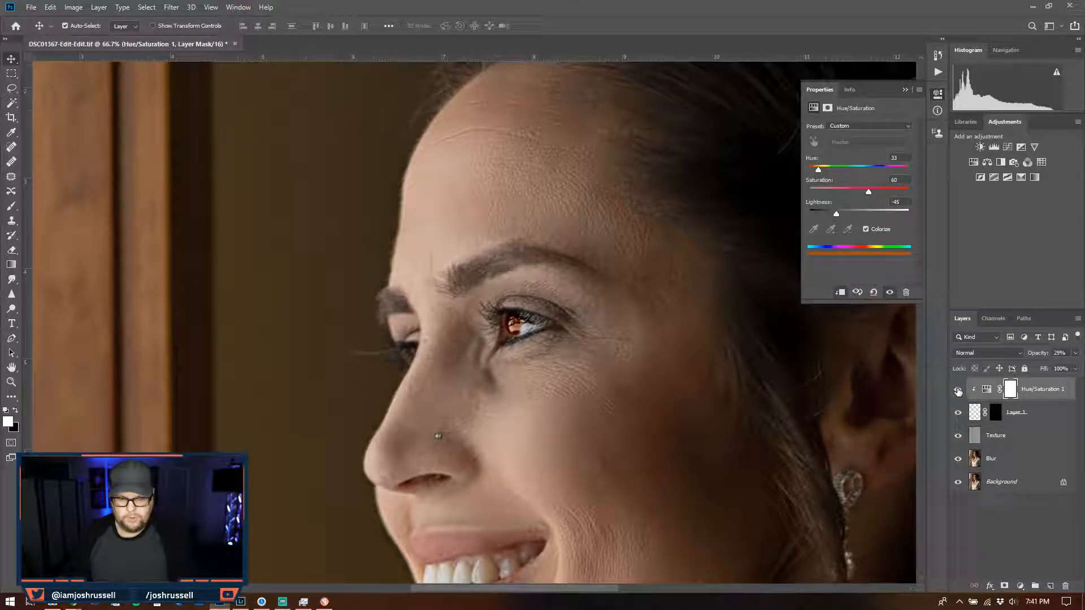
pyautogui.click(957, 389)
pyautogui.click(958, 389)
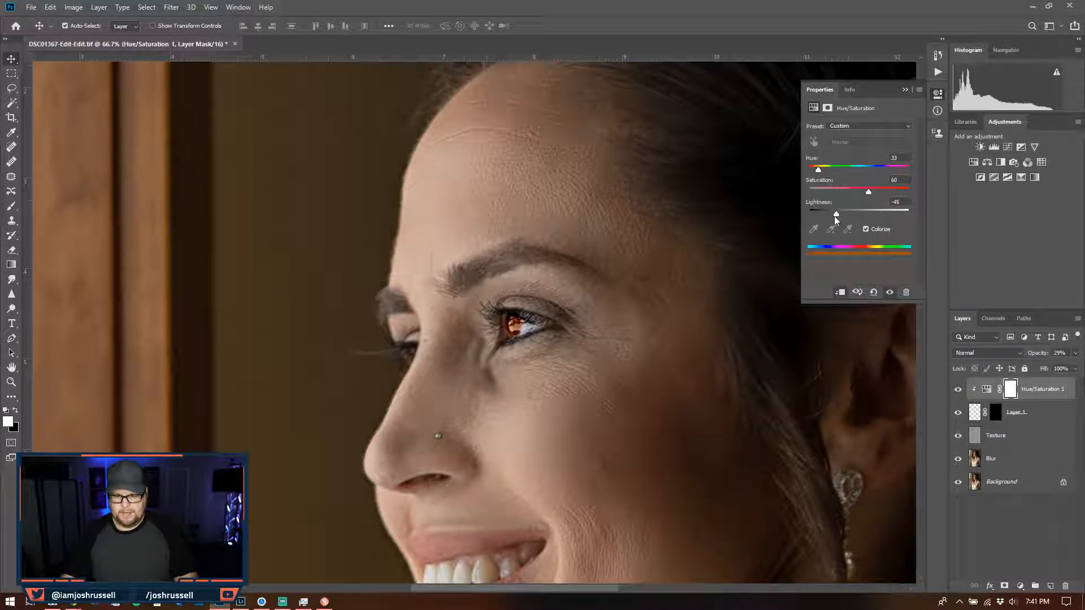
pyautogui.moveTo(835, 216); pyautogui.dragTo(827, 217)
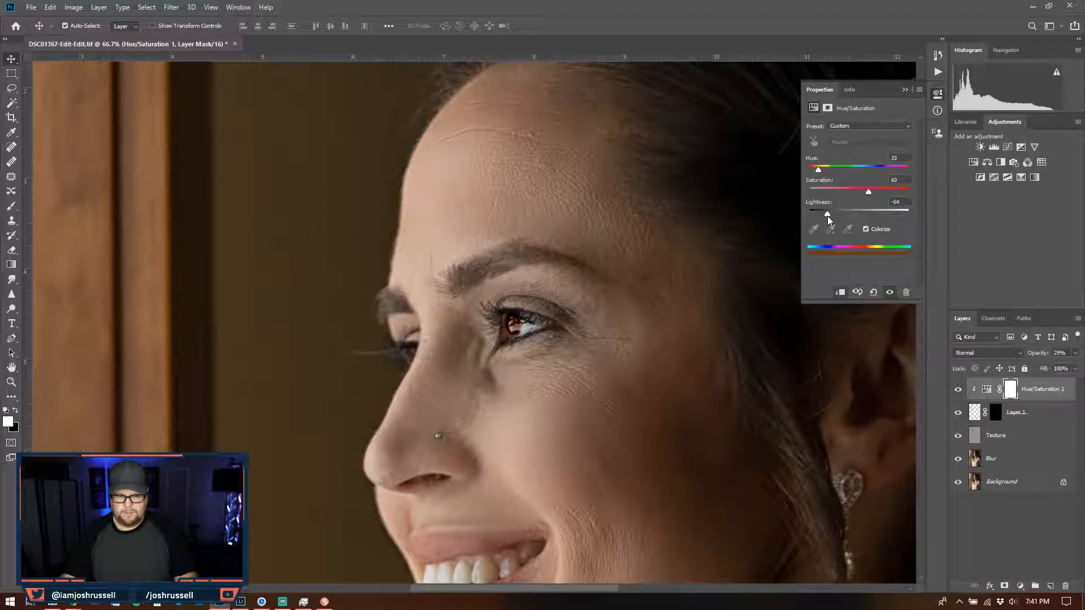
# - Reduce the Hue/Saturation layer's opacity to 11% while judging the eye at a smaller view
pyautogui.hotkey('ctrl', '-')
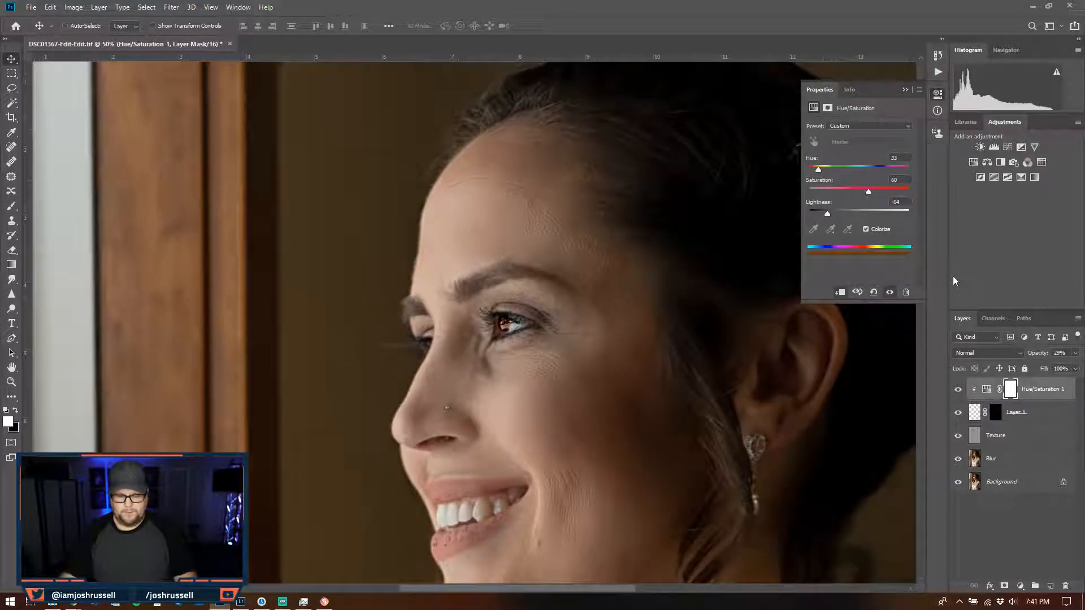
pyautogui.hotkey('ctrl', '-')
pyautogui.hotkey('ctrl', '-')
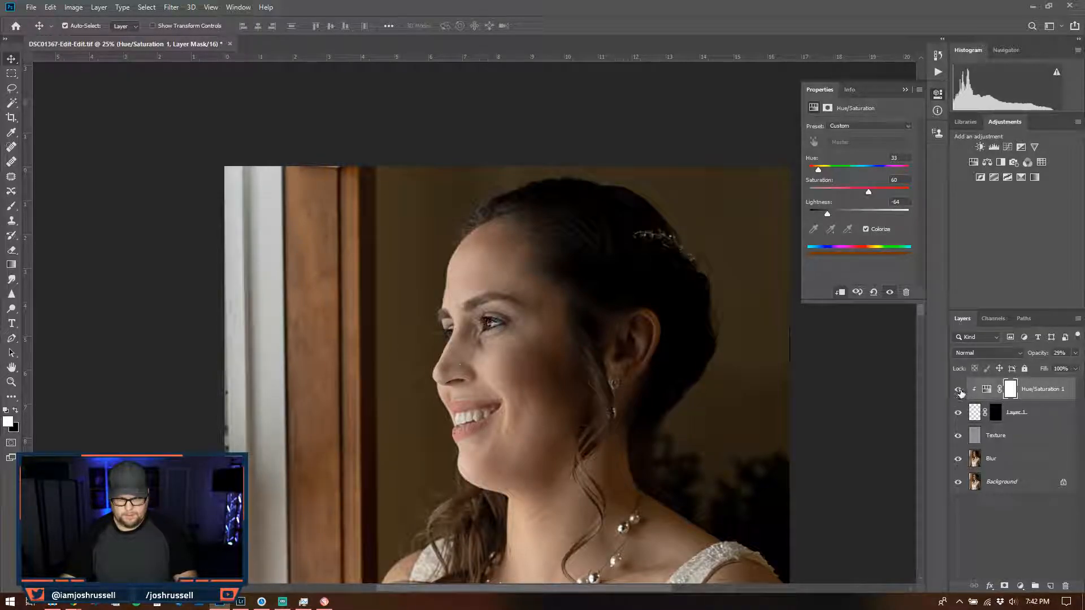
pyautogui.click(1075, 353)
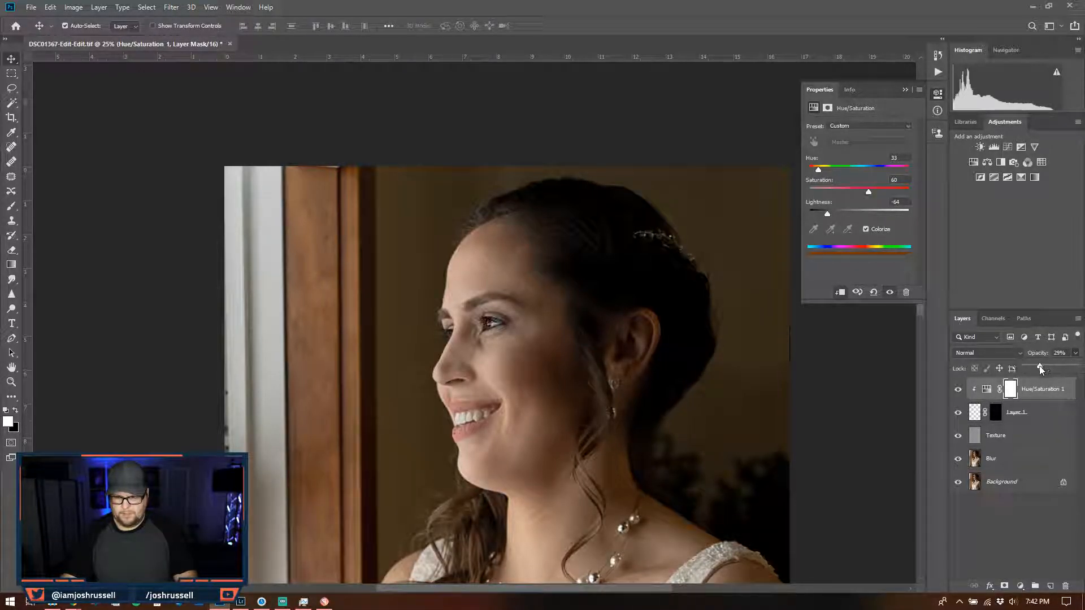
pyautogui.moveTo(1032, 365); pyautogui.dragTo(1029, 366)
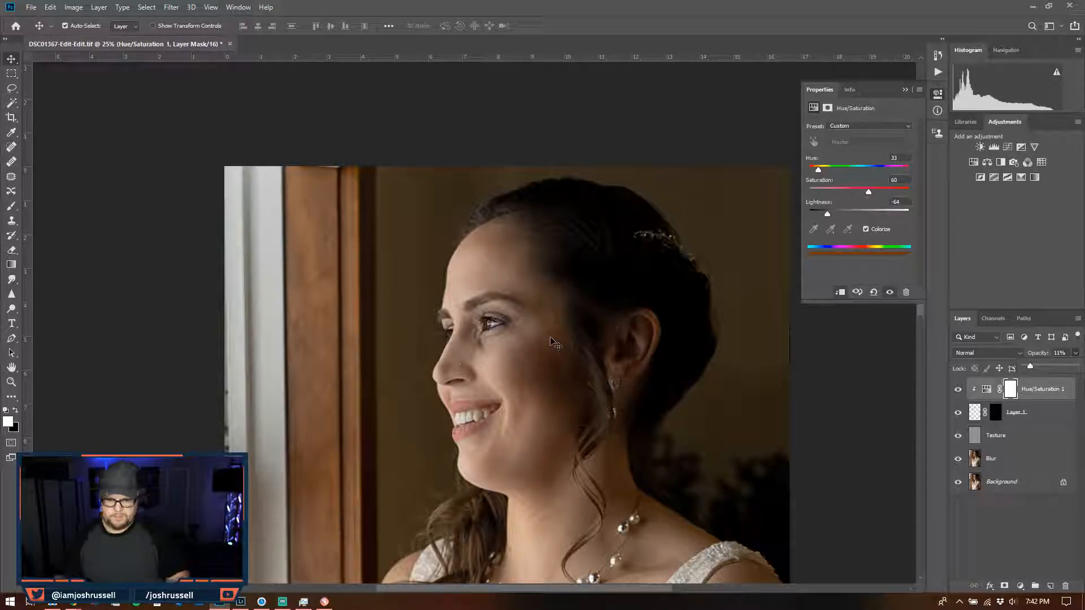
# - Add a Color Lookup adjustment over the whole portrait with the #1940RAF_dewis.CUBE LUT and set its opacity to 27%
pyautogui.hotkey('ctrl', '-')
pyautogui.moveTo(704, 451); pyautogui.dragTo(717, 291)
pyautogui.hotkey('ctrl', '-')
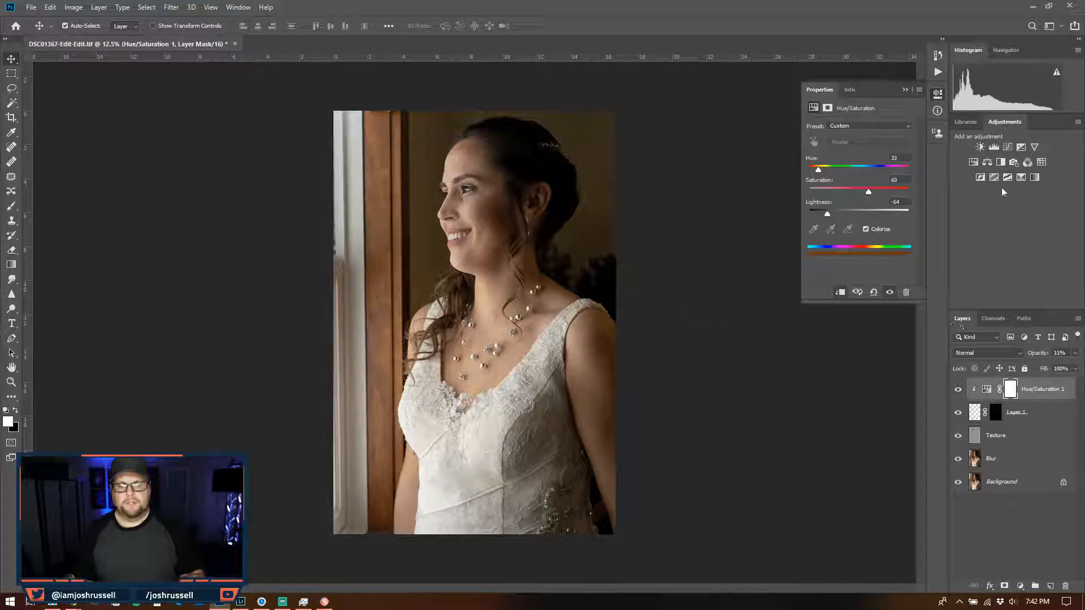
pyautogui.click(1045, 162)
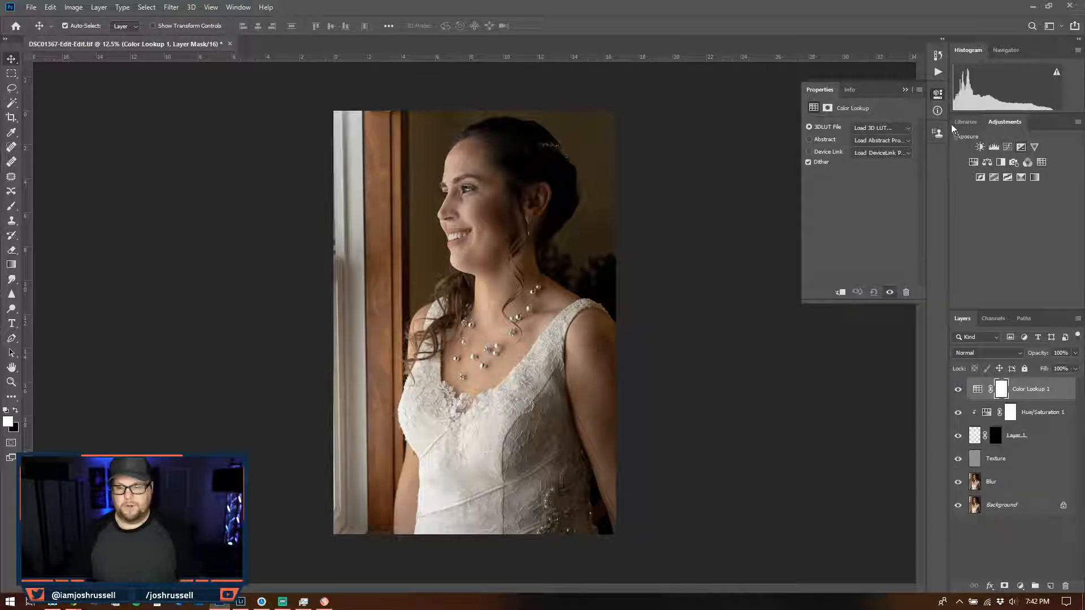
pyautogui.click(908, 126)
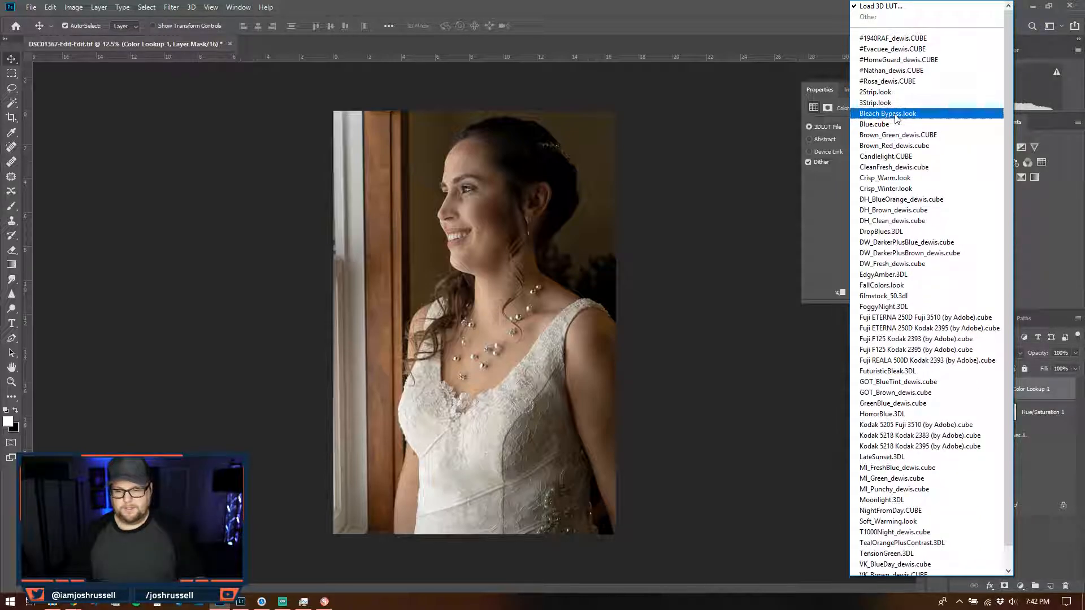
pyautogui.click(912, 40)
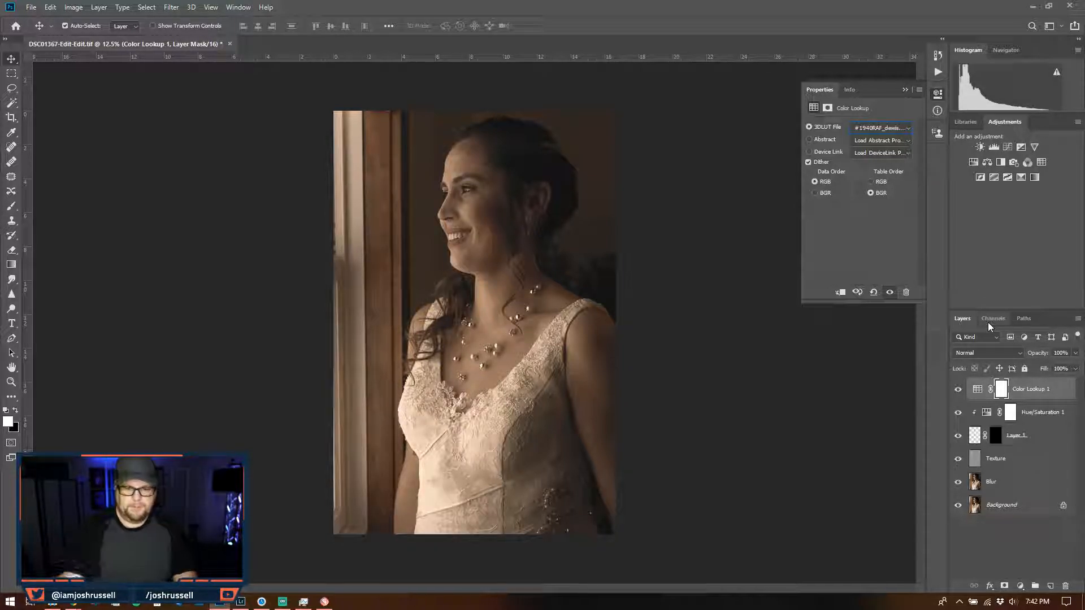
pyautogui.click(1075, 353)
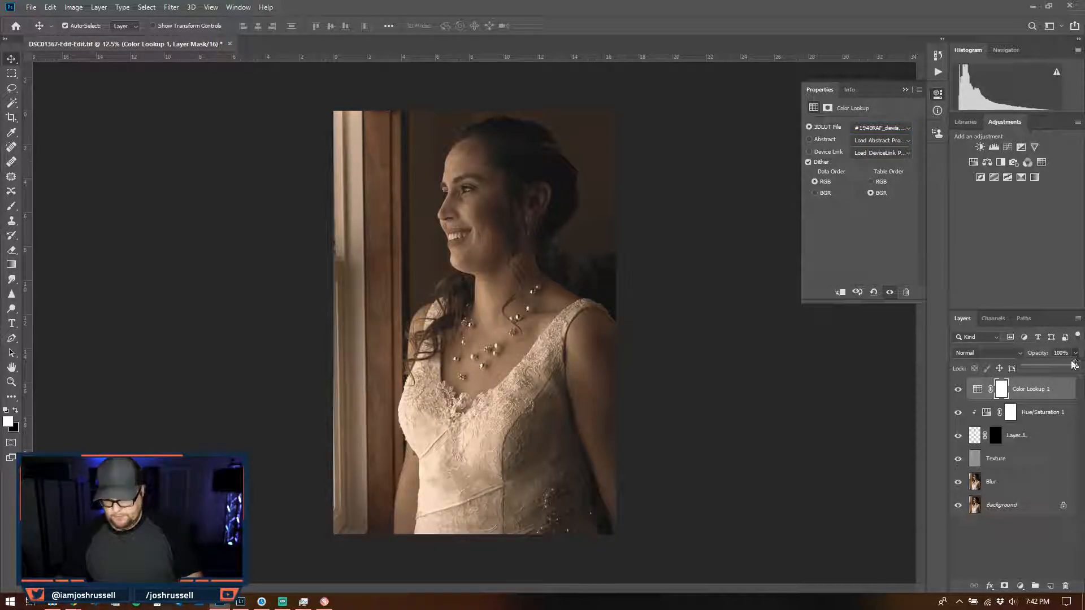
pyautogui.moveTo(1077, 368); pyautogui.dragTo(1039, 368)
# - Add a second Color Lookup adjustment with the DW_DarkerPlusBlue_dewis.cube LUT and set its opacity to 46%
pyautogui.click(1042, 162)
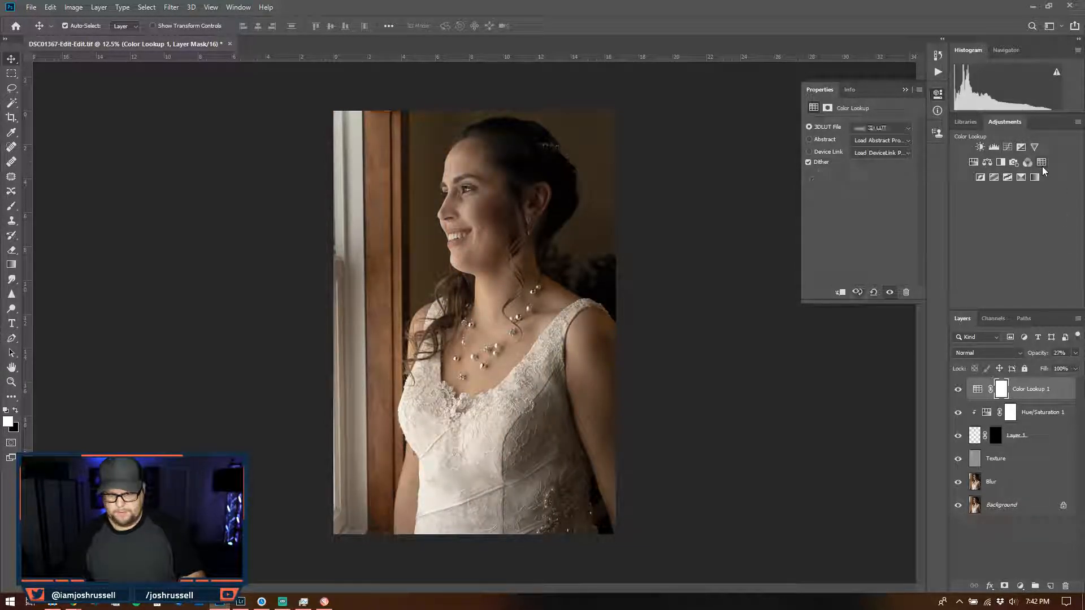
pyautogui.click(874, 127)
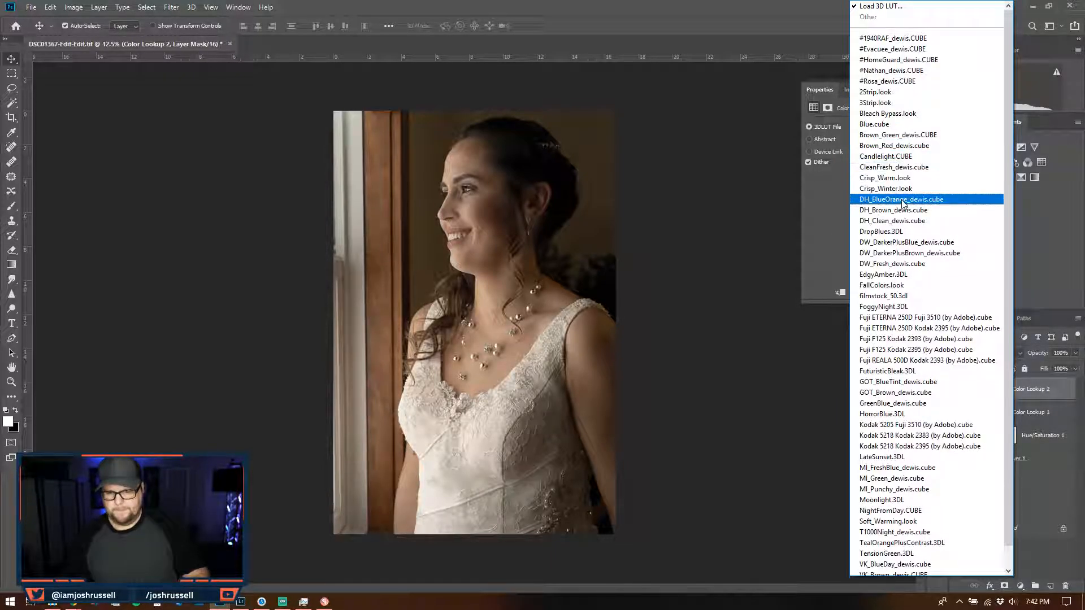
pyautogui.click(912, 242)
pyautogui.click(1075, 354)
pyautogui.moveTo(1076, 365); pyautogui.dragTo(1049, 369)
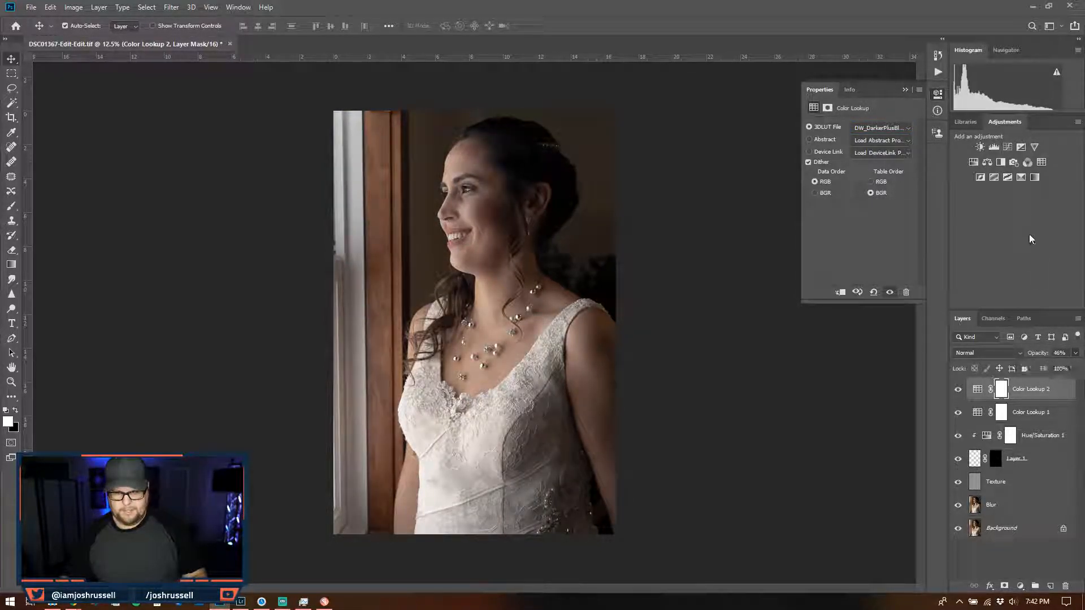
# - Add a third Color Lookup adjustment with the FoggyNight.3DL LUT and set its opacity to 75%
pyautogui.click(1042, 162)
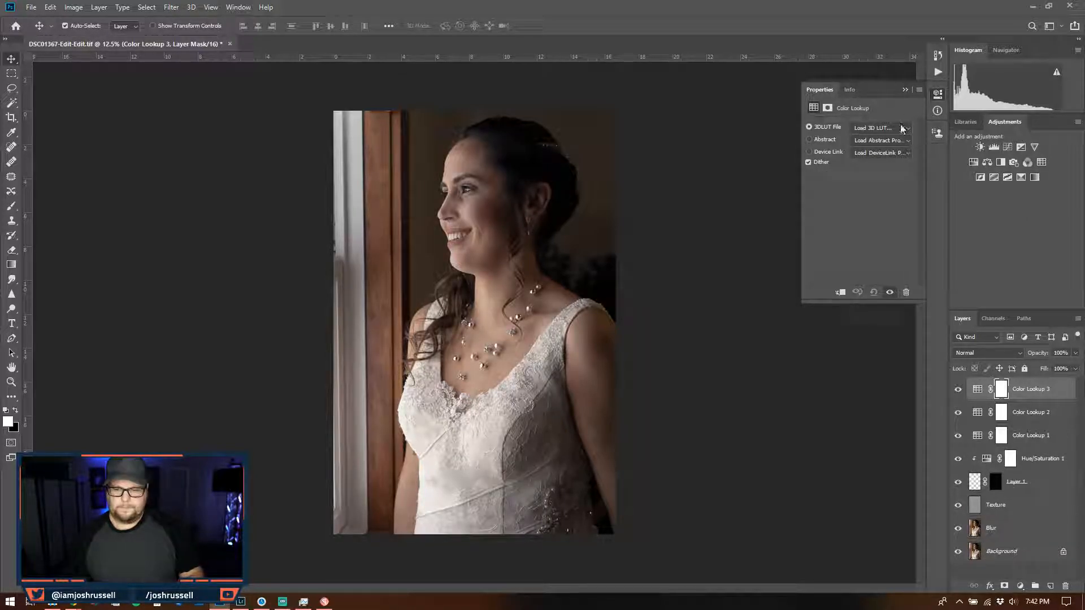
pyautogui.click(902, 128)
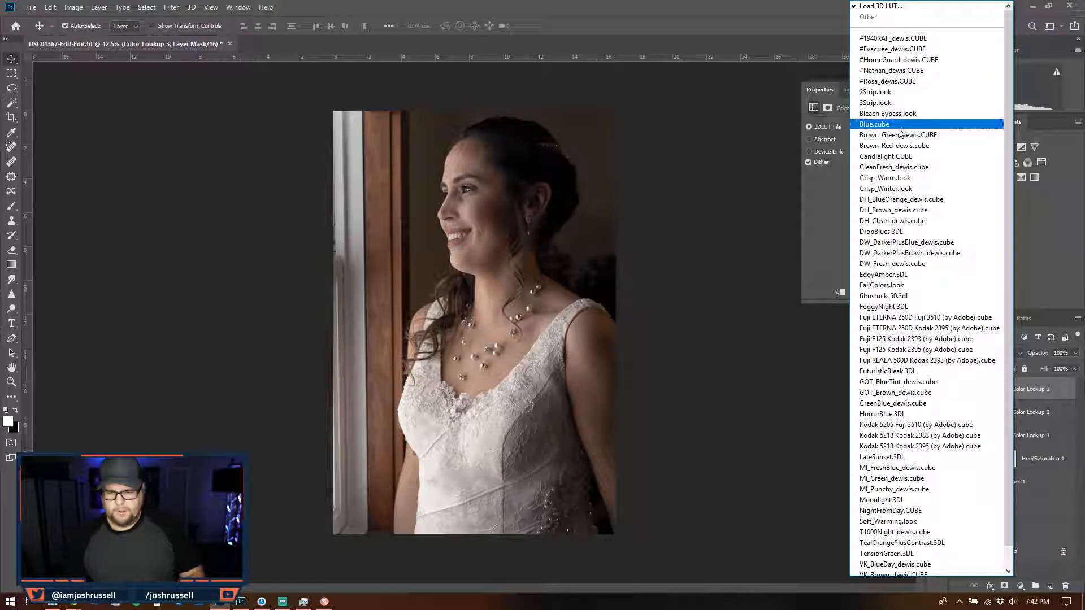
pyautogui.click(924, 306)
pyautogui.click(1076, 353)
pyautogui.moveTo(1076, 366); pyautogui.dragTo(1055, 365)
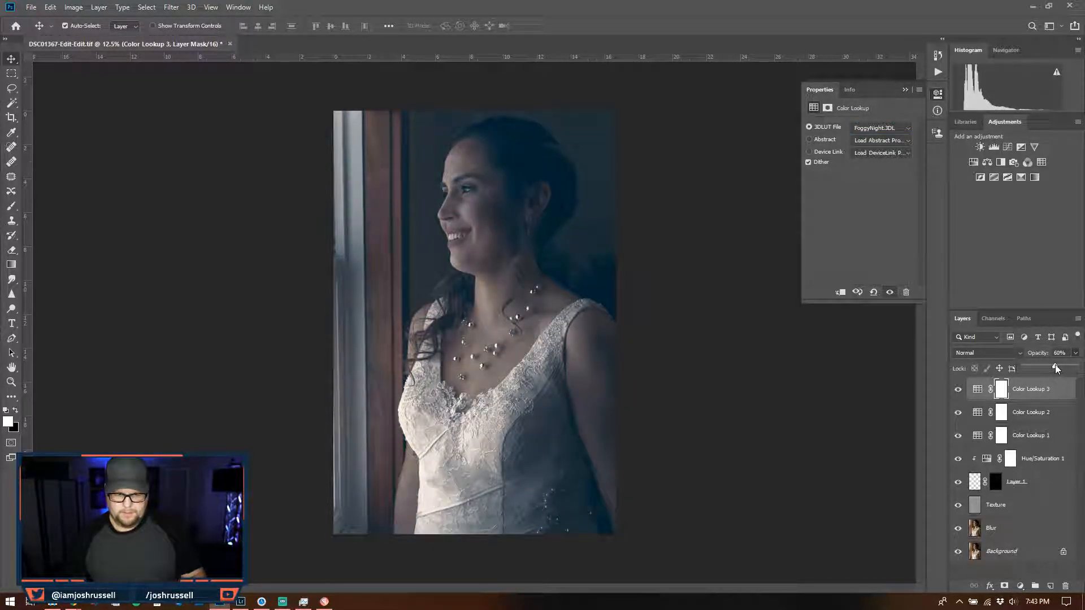
pyautogui.moveTo(1061, 367); pyautogui.dragTo(1065, 369)
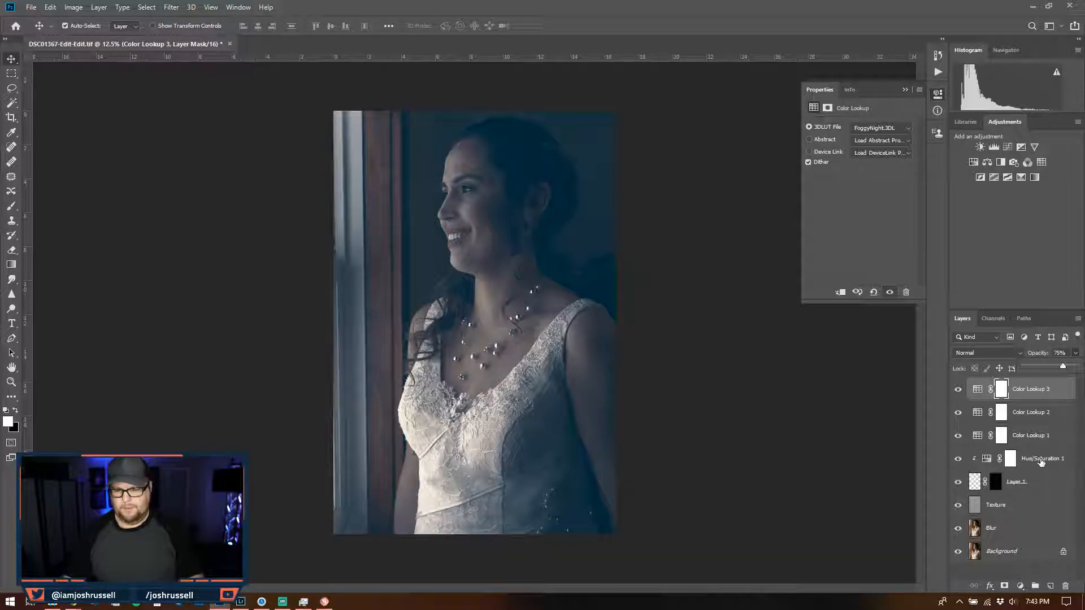
# - Add a Gradient Map adjustment above the Color Lookup layers with the Black, White preset and set its opacity to 28%
pyautogui.click(1042, 162)
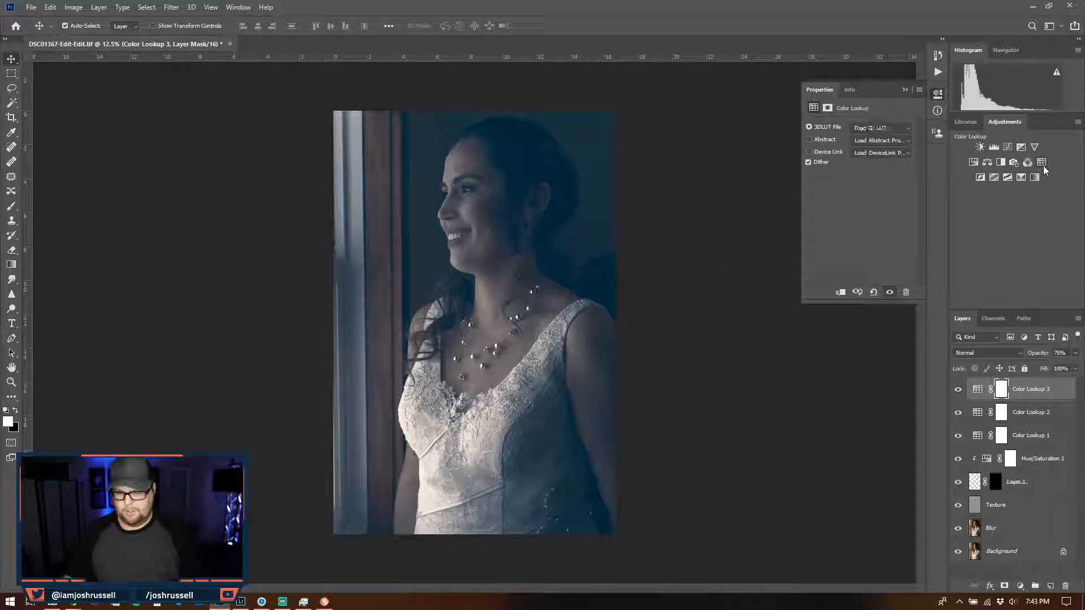
pyautogui.hotkey('ctrl', 'z')
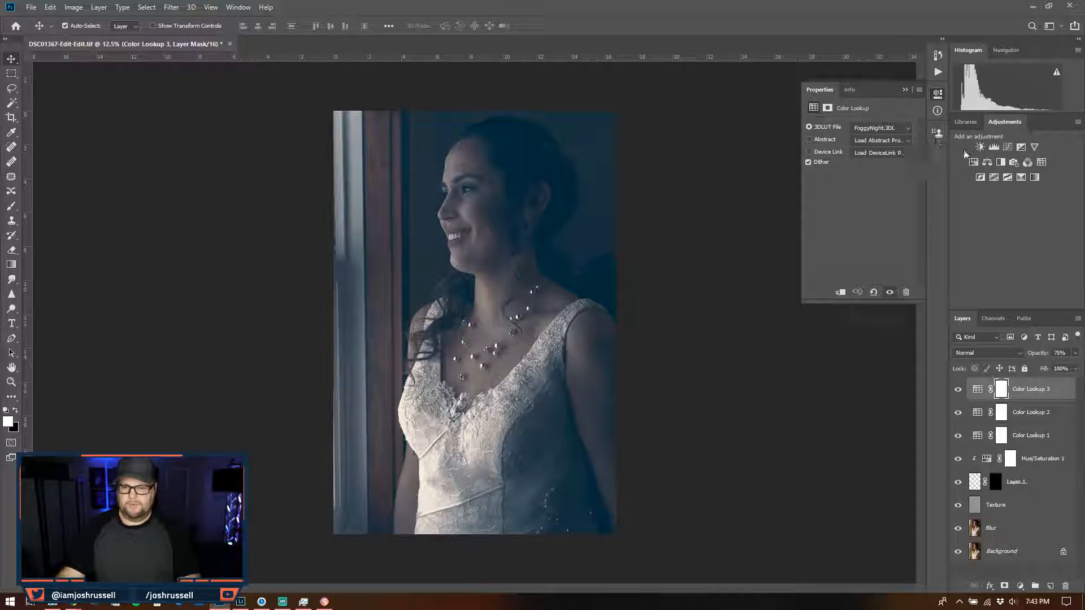
pyautogui.click(1035, 177)
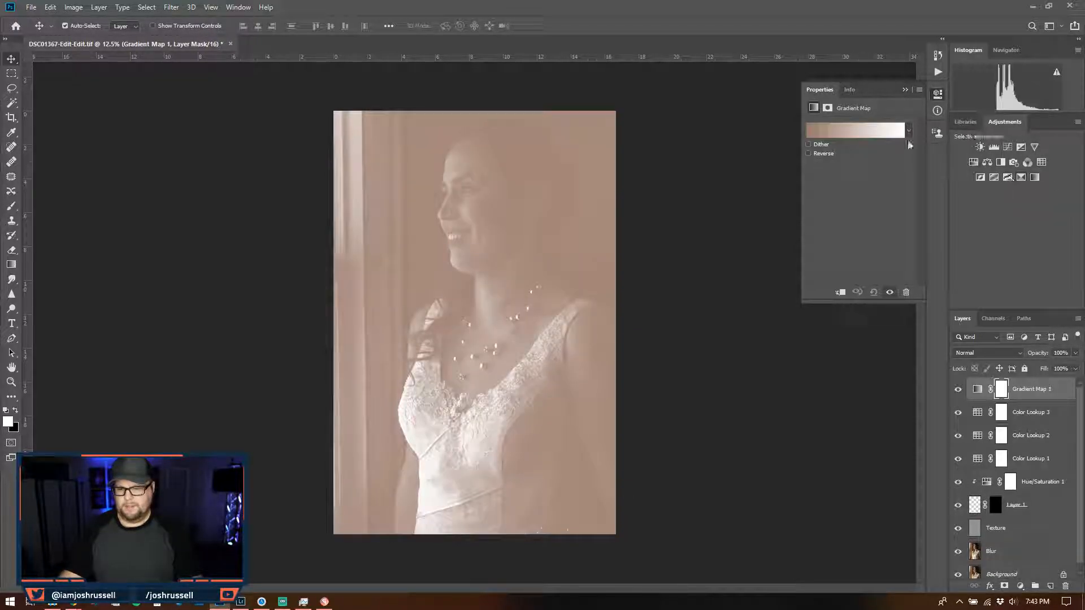
pyautogui.click(822, 131)
pyautogui.click(650, 170)
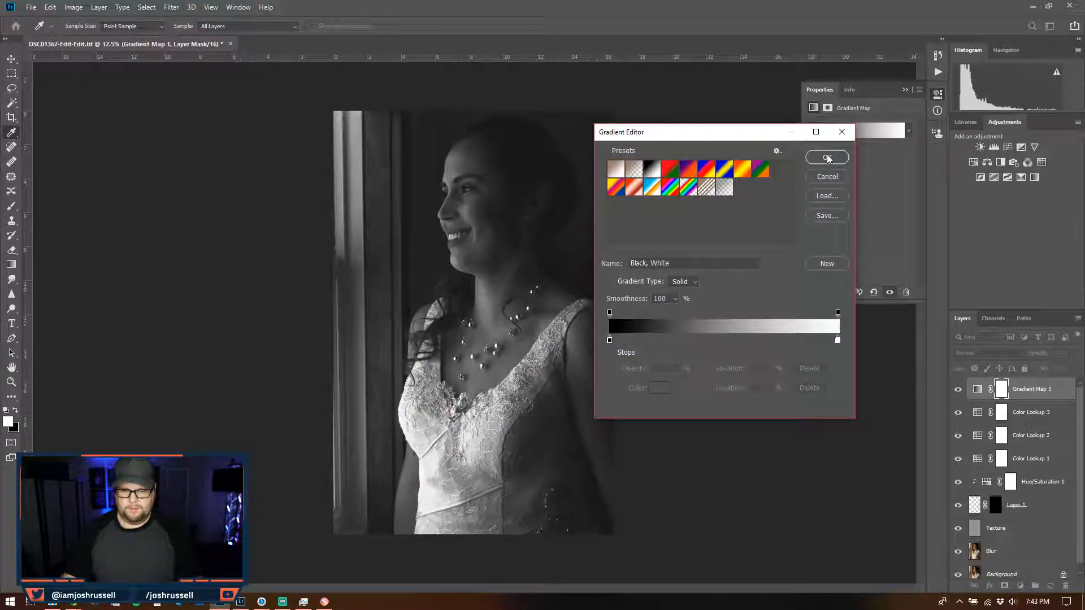
pyautogui.click(827, 157)
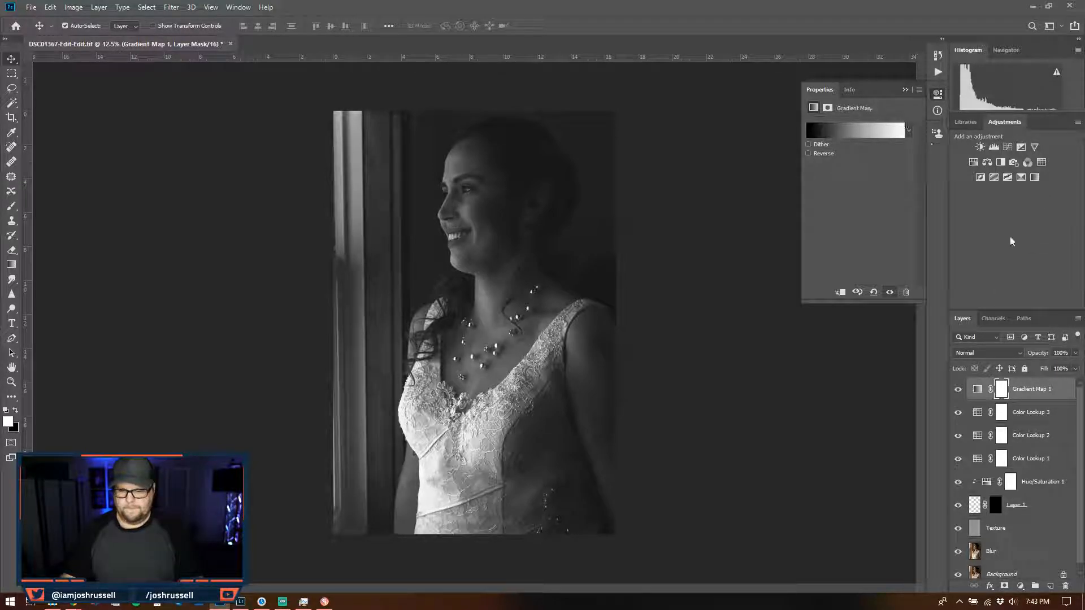
pyautogui.click(1075, 353)
pyautogui.moveTo(1040, 369)
pyautogui.mouseDown()
pyautogui.moveTo(1083, 371)
pyautogui.moveTo(1043, 371)
pyautogui.mouseUp()
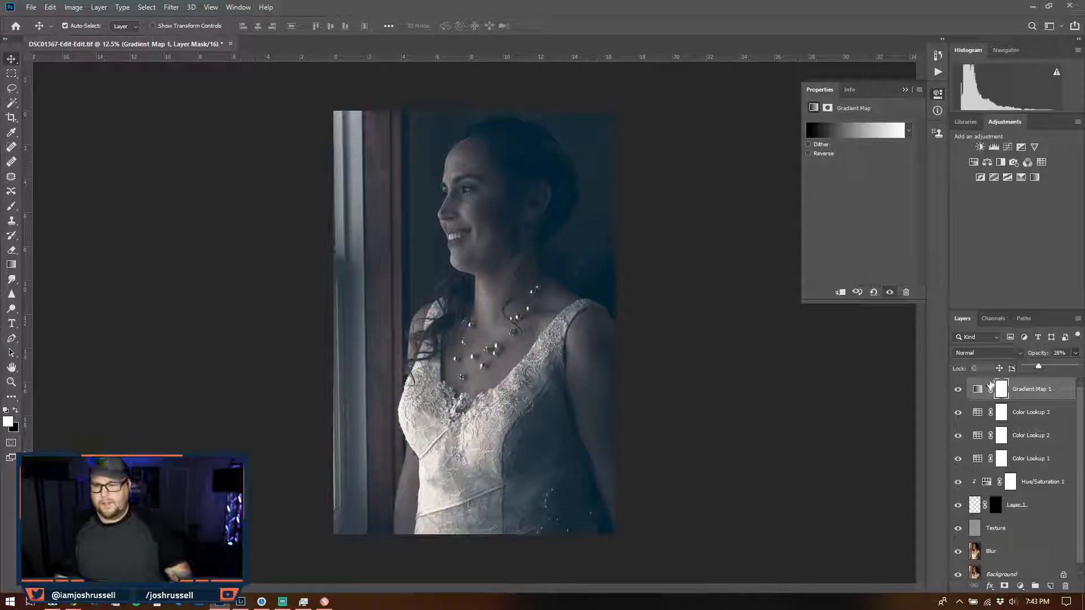
# - Select the Gradient Map layer together with the three Color Lookup layers and open the layer commands for them
pyautogui.keyDown('shift'); pyautogui.click(1055, 458); pyautogui.keyUp('shift')
pyautogui.click(1078, 318)
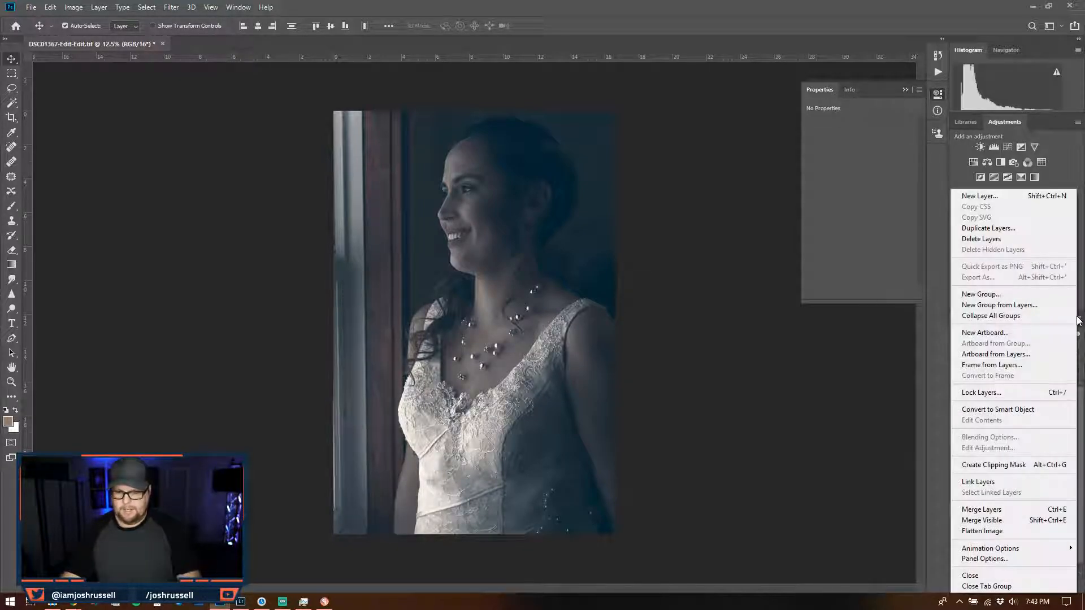
# - Group the selected gradient map and color lookup layers into a group named Color and add a layer mask to it
pyautogui.click(1017, 305)
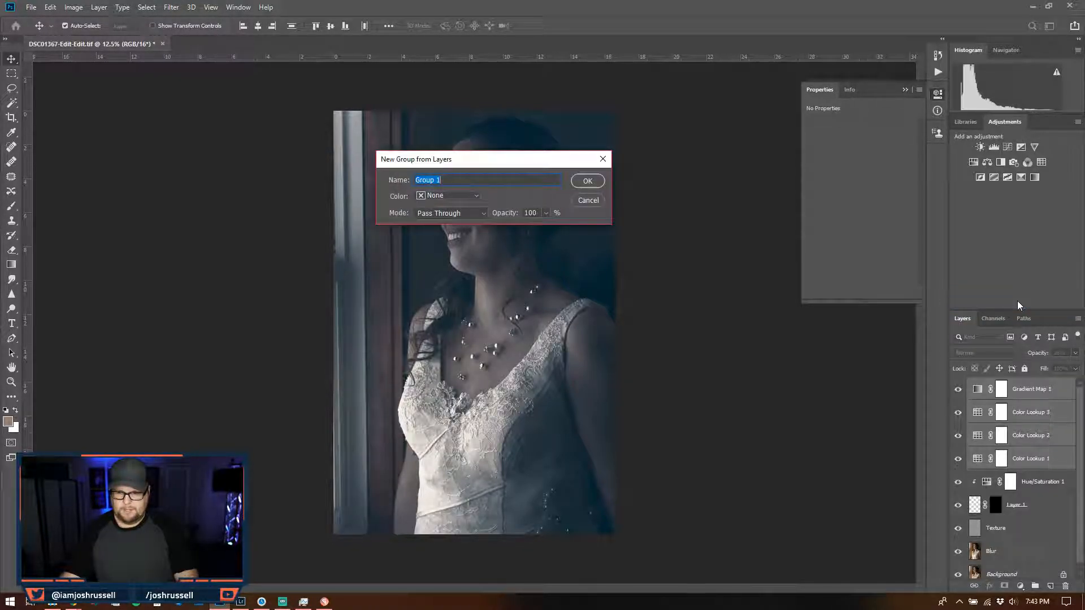
pyautogui.write('Color')
pyautogui.press('Return')
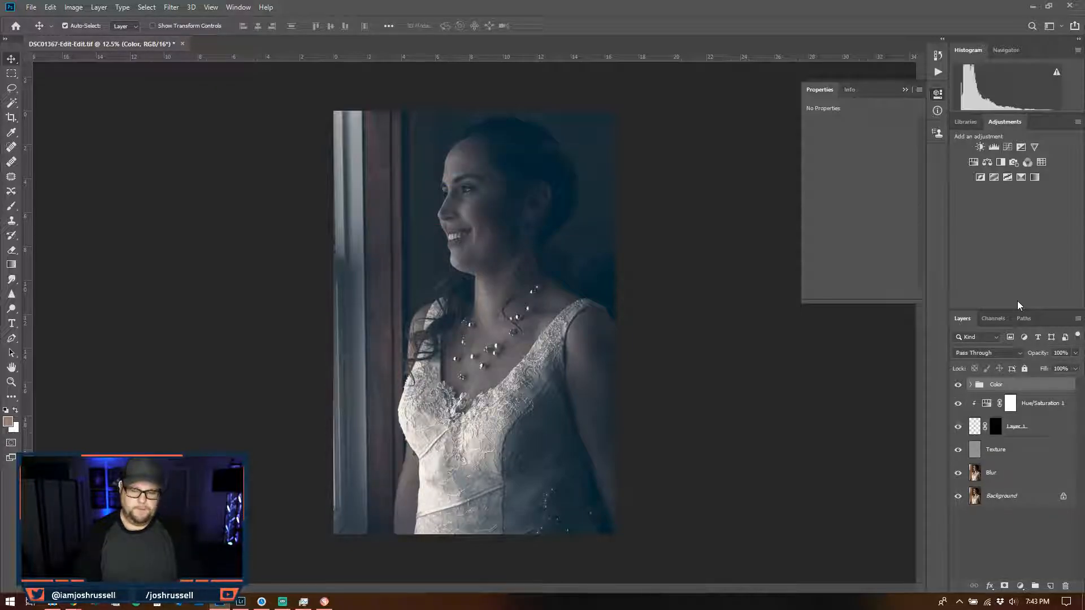
pyautogui.click(1005, 585)
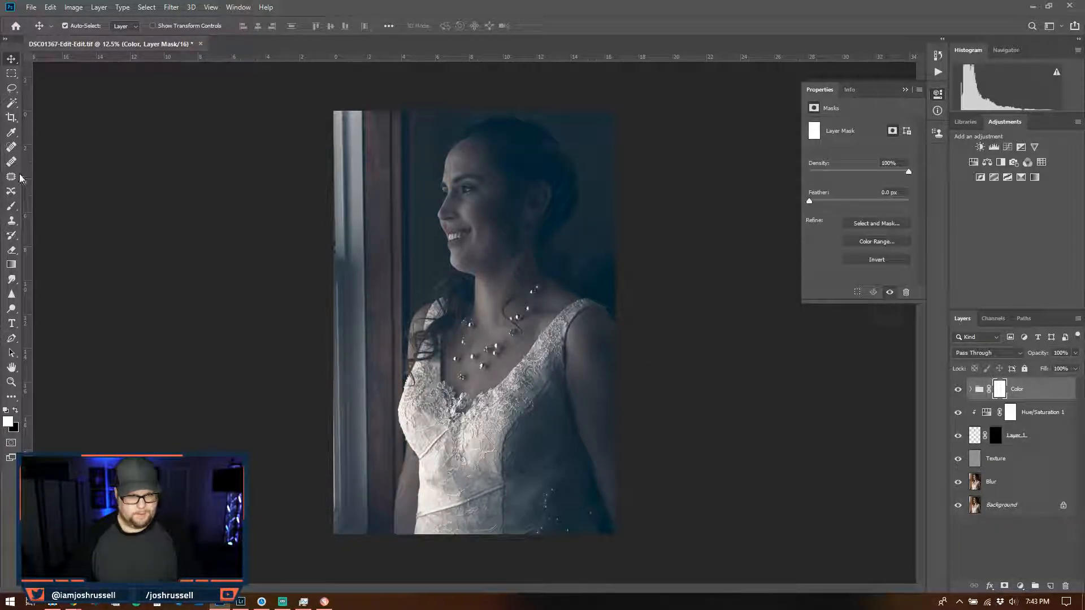
# - Paint black with the Brush on the Color group's mask over the bride's face, neck, chest and the arm away from the window
pyautogui.click(11, 206)
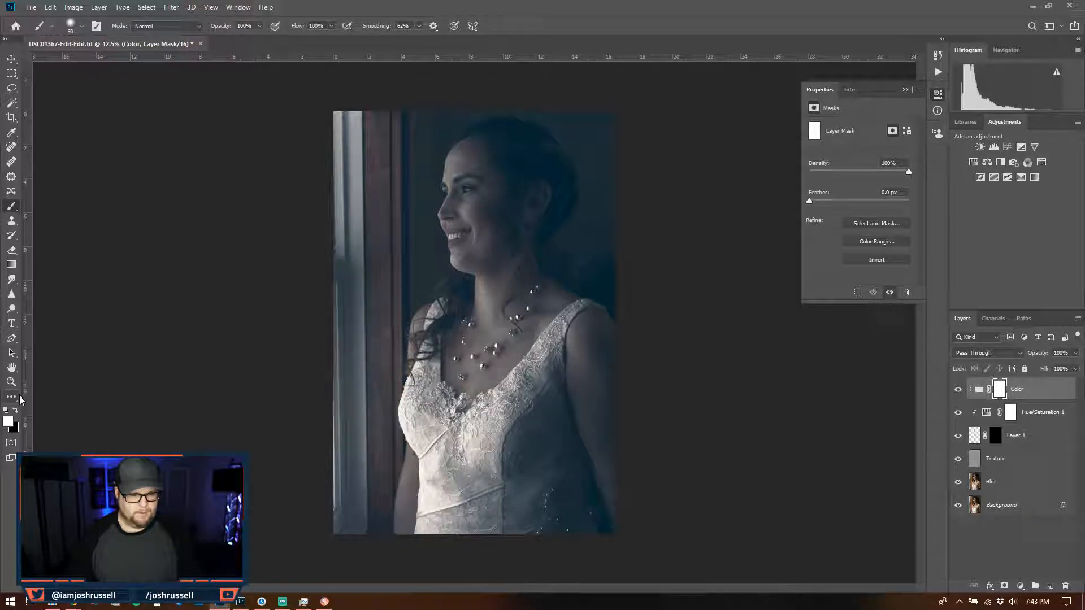
pyautogui.press('x')
pyautogui.moveTo(465, 320)
pyautogui.mouseDown()
pyautogui.moveTo(518, 309)
pyautogui.moveTo(505, 309)
pyautogui.mouseUp()
pyautogui.moveTo(485, 179)
pyautogui.mouseDown()
pyautogui.moveTo(482, 254)
pyautogui.moveTo(474, 173)
pyautogui.moveTo(509, 159)
pyautogui.moveTo(518, 170)
pyautogui.moveTo(497, 243)
pyautogui.moveTo(502, 279)
pyautogui.moveTo(501, 237)
pyautogui.mouseUp()
pyautogui.moveTo(503, 301); pyautogui.dragTo(486, 304)
pyautogui.moveTo(466, 258)
pyautogui.mouseDown()
pyautogui.moveTo(459, 176)
pyautogui.moveTo(479, 146)
pyautogui.moveTo(527, 146)
pyautogui.moveTo(549, 172)
pyautogui.moveTo(555, 207)
pyautogui.moveTo(545, 194)
pyautogui.moveTo(520, 255)
pyautogui.moveTo(527, 213)
pyautogui.moveTo(546, 296)
pyautogui.mouseUp()
pyautogui.moveTo(547, 297)
pyautogui.mouseDown()
pyautogui.moveTo(568, 301)
pyautogui.moveTo(489, 383)
pyautogui.moveTo(463, 398)
pyautogui.moveTo(450, 382)
pyautogui.moveTo(445, 334)
pyautogui.moveTo(486, 287)
pyautogui.moveTo(498, 288)
pyautogui.moveTo(480, 370)
pyautogui.moveTo(469, 374)
pyautogui.moveTo(472, 341)
pyautogui.moveTo(499, 354)
pyautogui.moveTo(525, 308)
pyautogui.moveTo(539, 314)
pyautogui.moveTo(537, 302)
pyautogui.moveTo(565, 297)
pyautogui.moveTo(583, 325)
pyautogui.moveTo(584, 399)
pyautogui.moveTo(628, 521)
pyautogui.mouseUp()
# - Resize the brush and mask out the remaining blue tint on the arm and shoulder away from the window
pyautogui.keyDown('alt'); pyautogui.rightClick(482, 285); pyautogui.keyUp('alt')
pyautogui.keyDown('alt'); pyautogui.rightClick(538, 306); pyautogui.keyUp('alt')
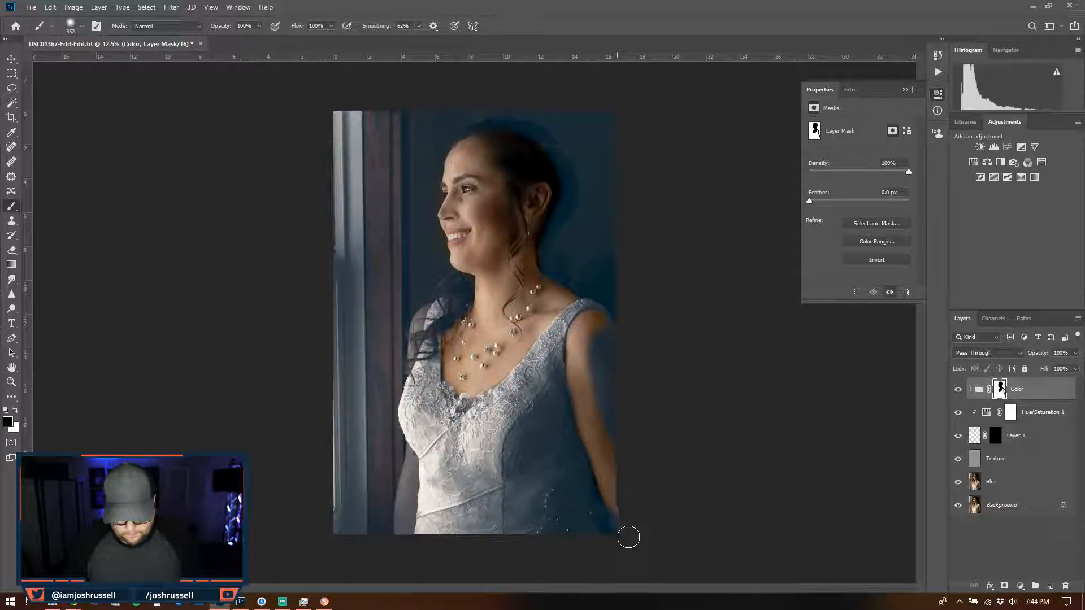
pyautogui.moveTo(599, 335); pyautogui.dragTo(633, 428)
pyautogui.moveTo(610, 354); pyautogui.dragTo(618, 357)
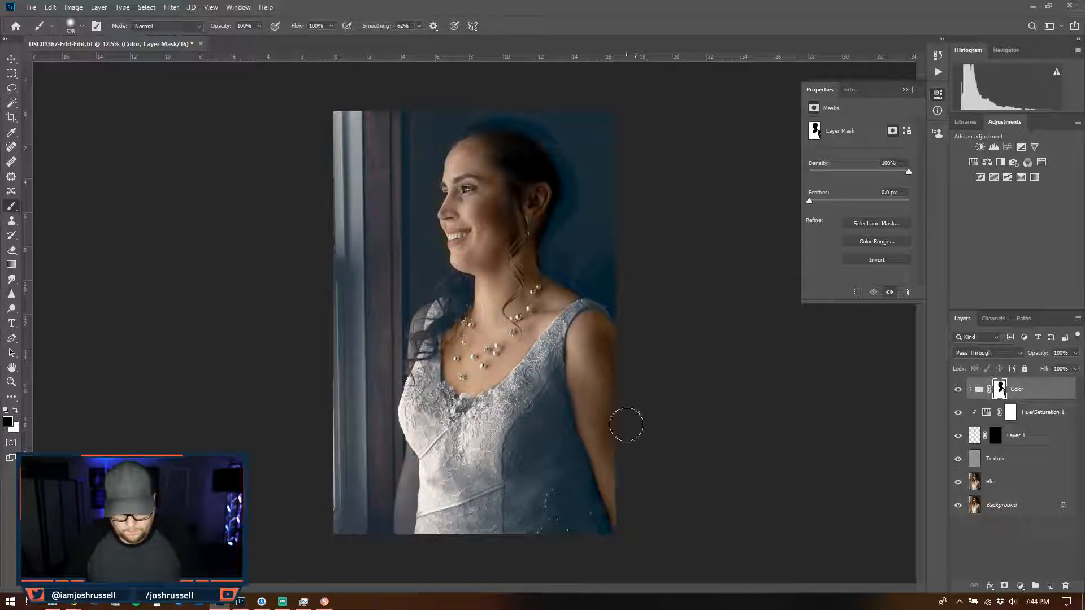
# - Use a smaller brush to mask the color effect off the window-side shoulder and arm, swapping between black and white
pyautogui.moveTo(492, 414); pyautogui.dragTo(489, 415)
pyautogui.moveTo(429, 320); pyautogui.dragTo(426, 310)
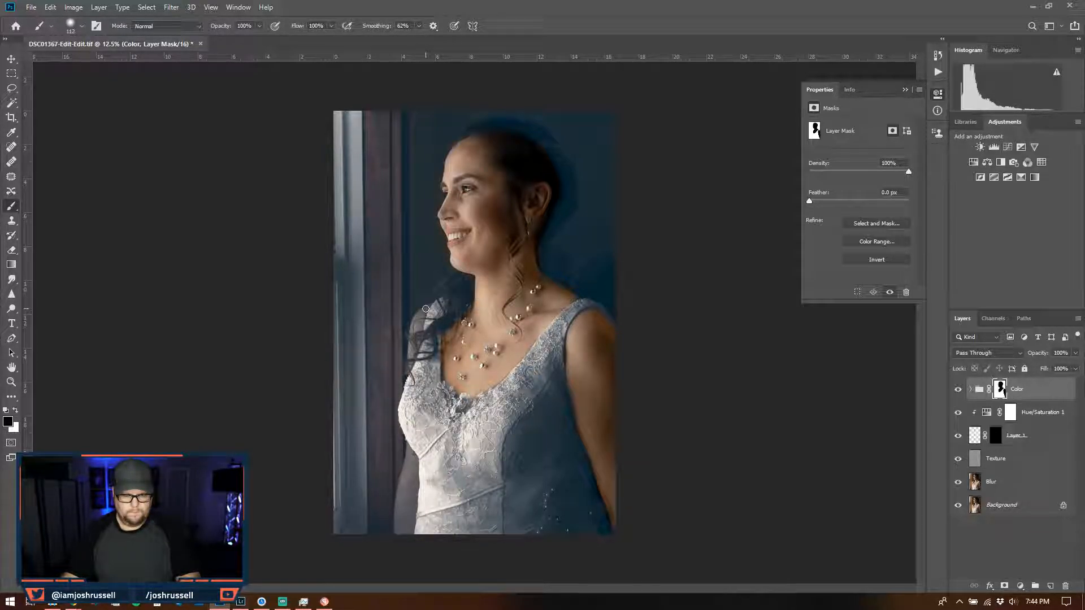
pyautogui.moveTo(409, 364); pyautogui.dragTo(418, 316)
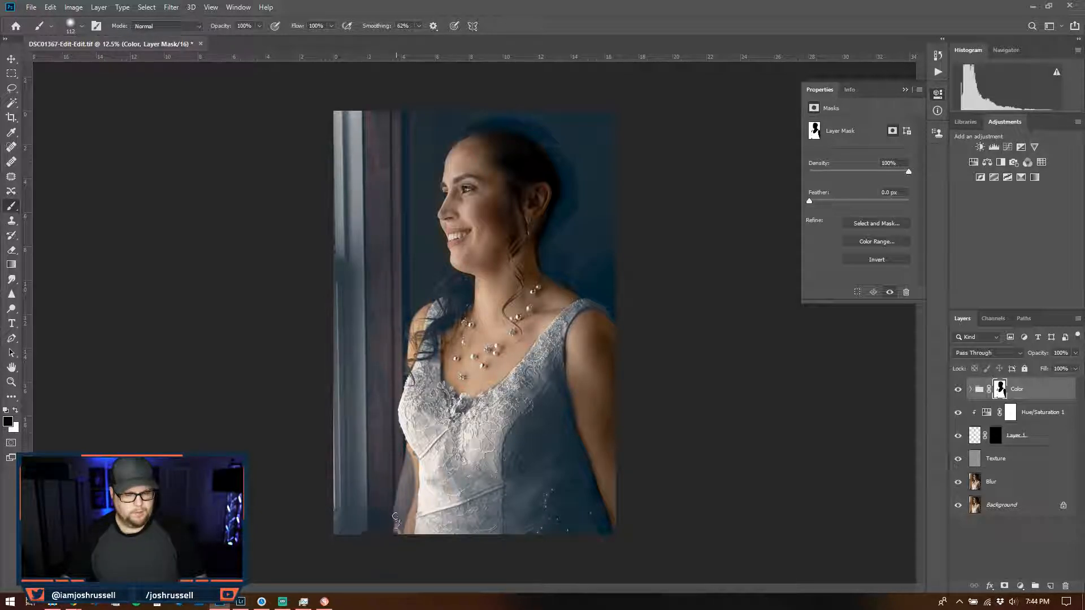
pyautogui.moveTo(397, 503); pyautogui.dragTo(398, 489)
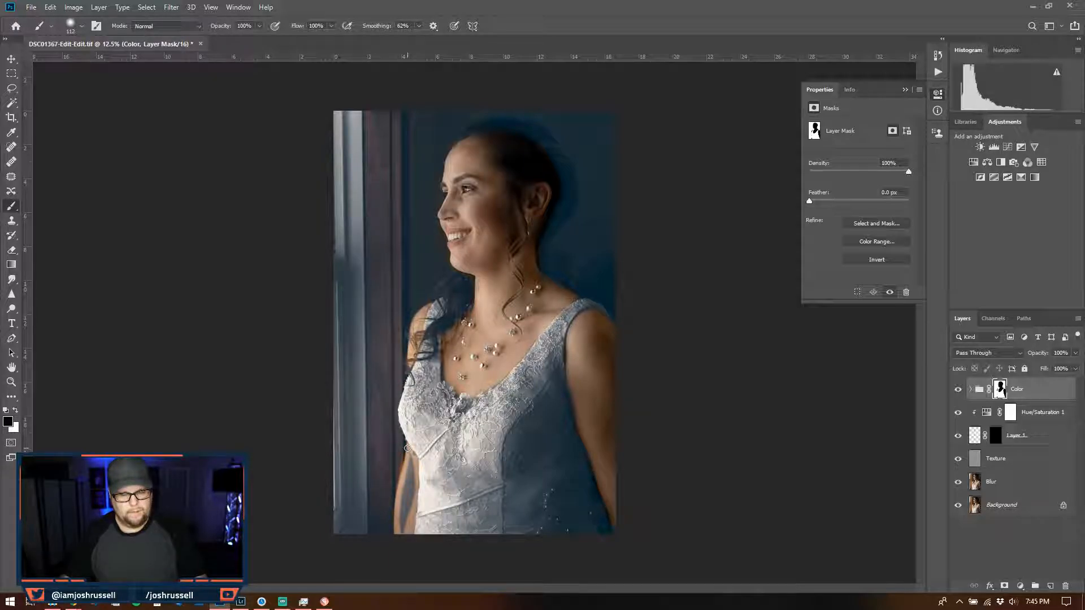
pyautogui.press('x')
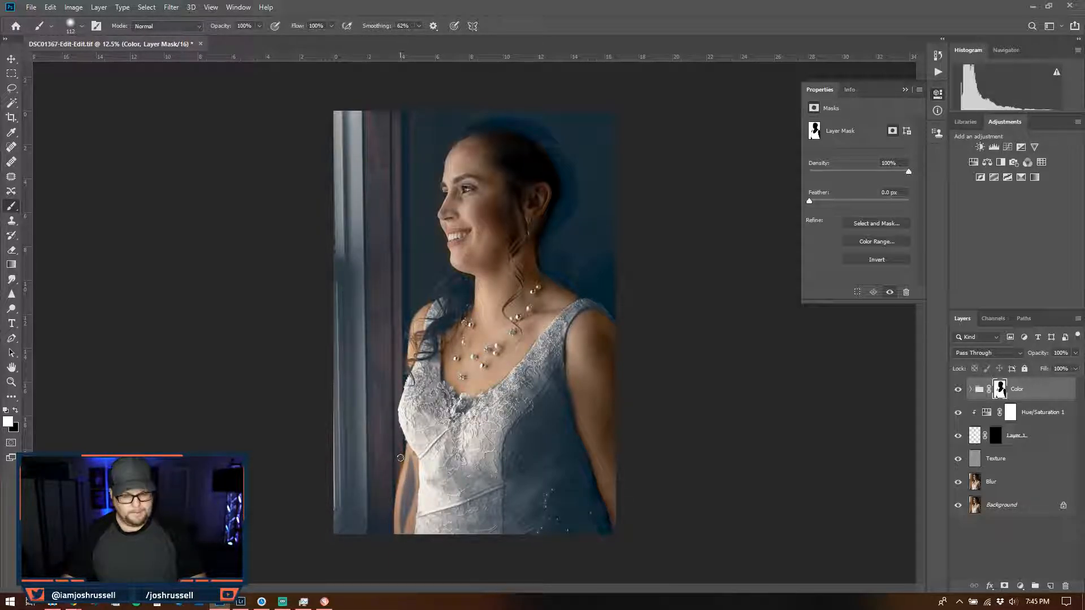
pyautogui.moveTo(404, 470); pyautogui.dragTo(413, 471)
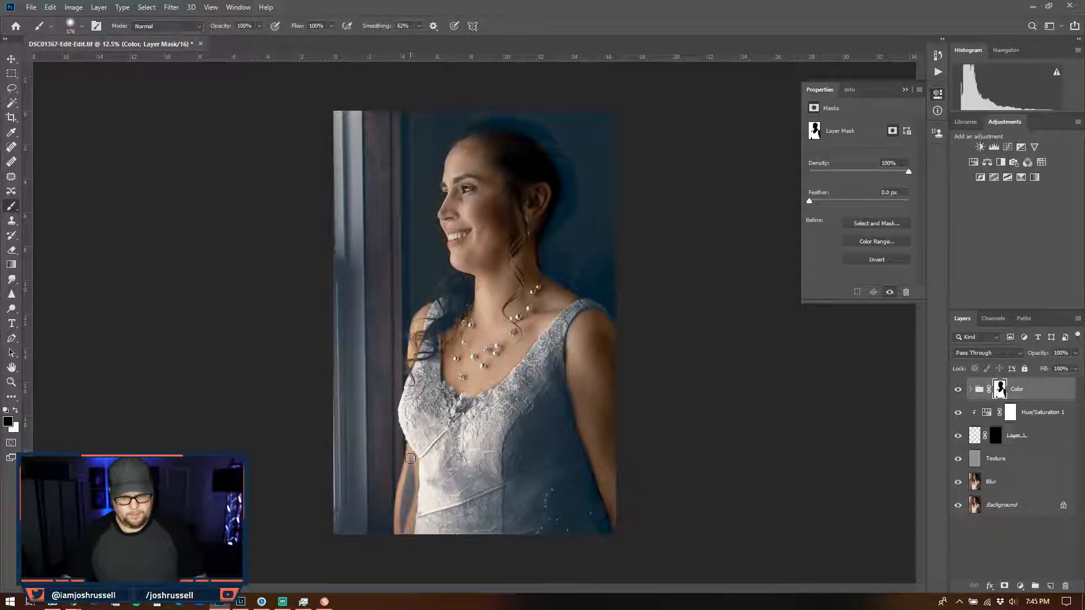
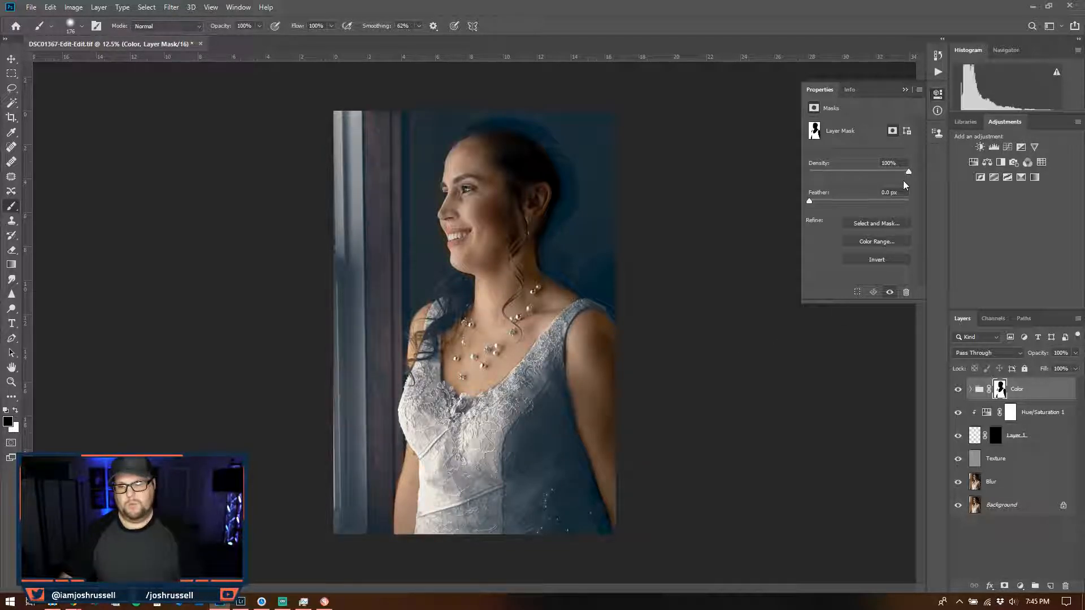
# - Lower the density of the Color group's mask to 59%
pyautogui.press('Down')
pyautogui.press('Down')
pyautogui.press('Down')
pyautogui.press('Down')
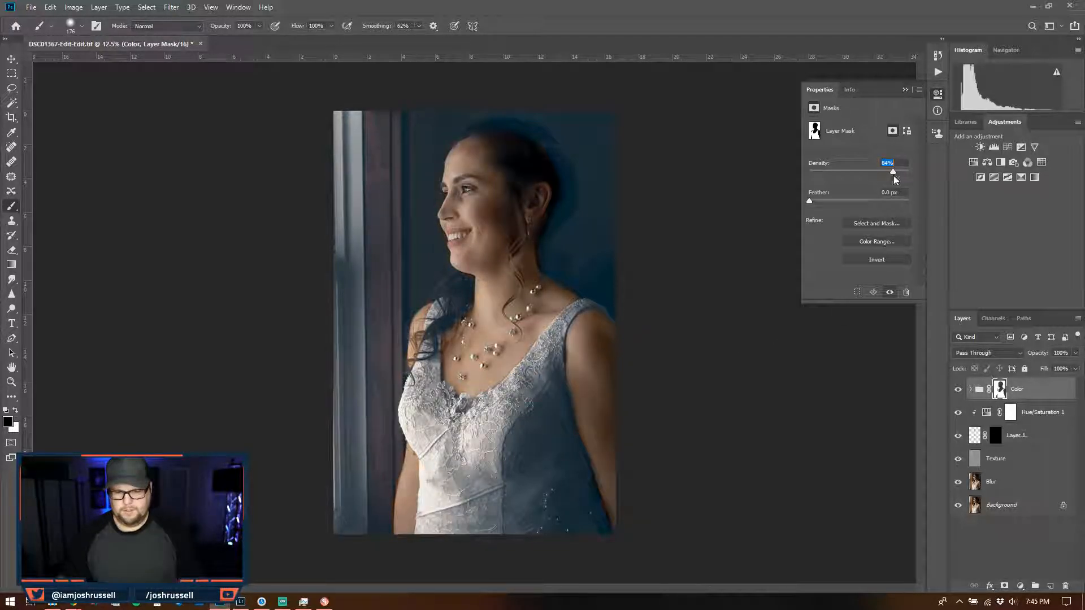
pyautogui.moveTo(883, 174); pyautogui.dragTo(880, 175)
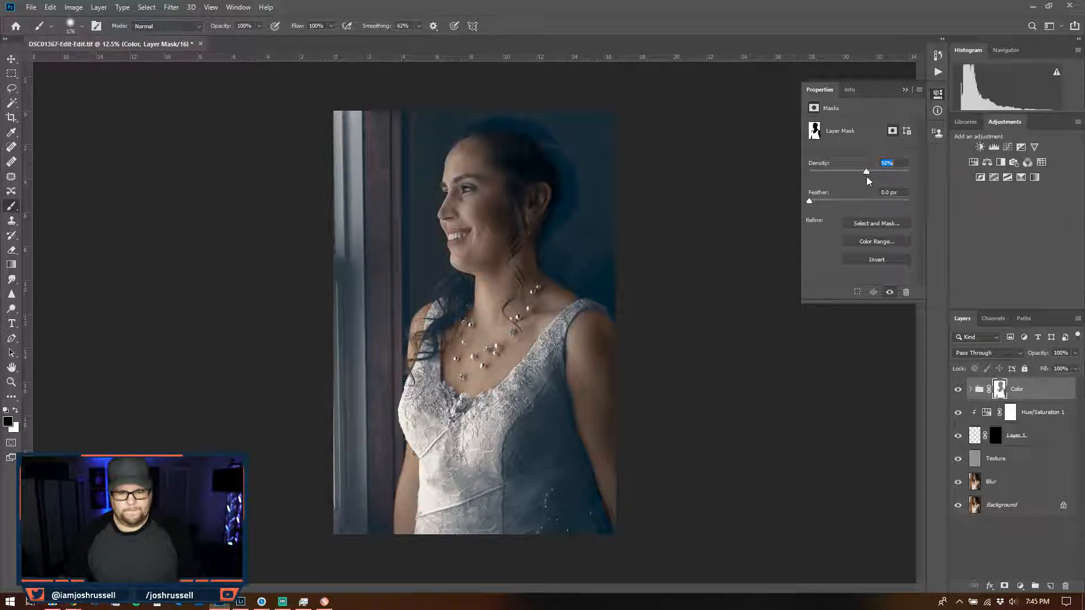
# - Compare the edit with the Lightroom version and check the effect of the Color group and Color Lookup 3 by toggling their visibility
pyautogui.moveTo(491, 10); pyautogui.dragTo(0, 37)
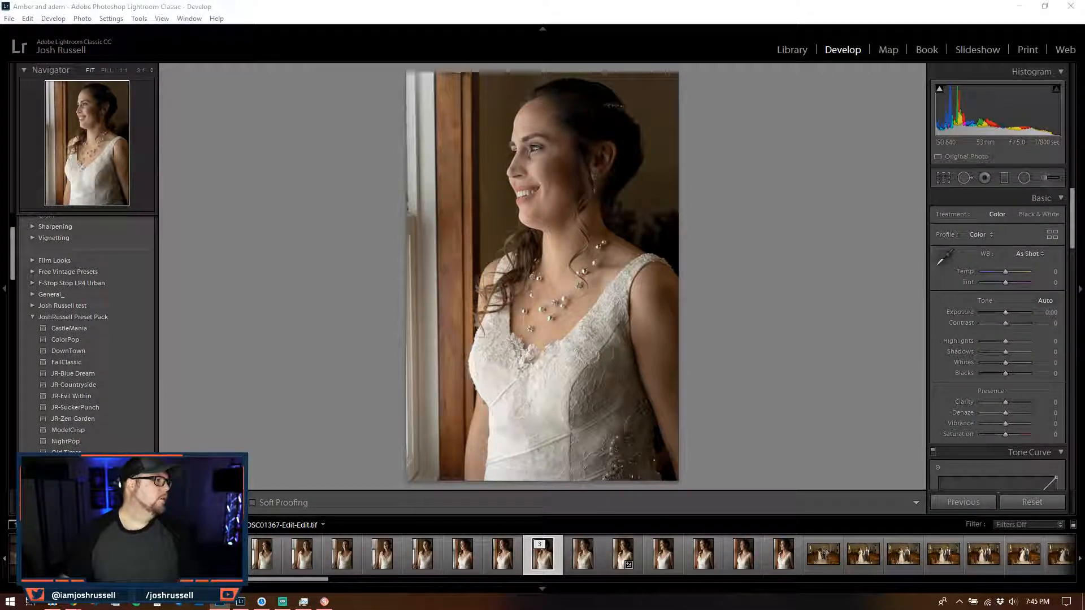
pyautogui.moveTo(1, 297)
pyautogui.mouseDown()
pyautogui.moveTo(218, 5)
pyautogui.moveTo(490, 1)
pyautogui.mouseUp()
pyautogui.moveTo(564, 180); pyautogui.dragTo(571, 188)
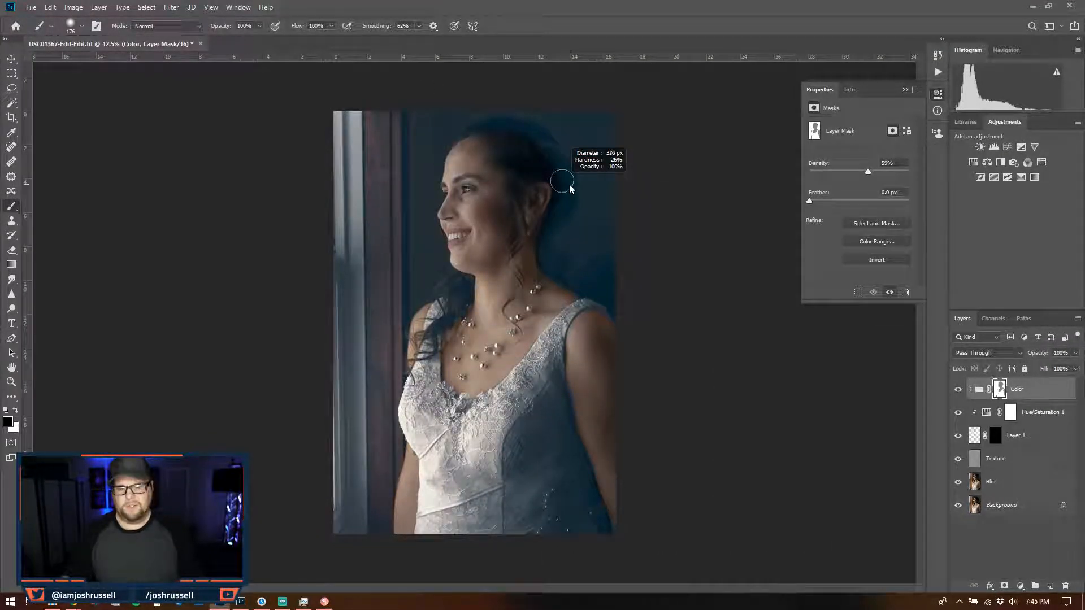
pyautogui.click(958, 390)
pyautogui.click(958, 389)
pyautogui.click(970, 389)
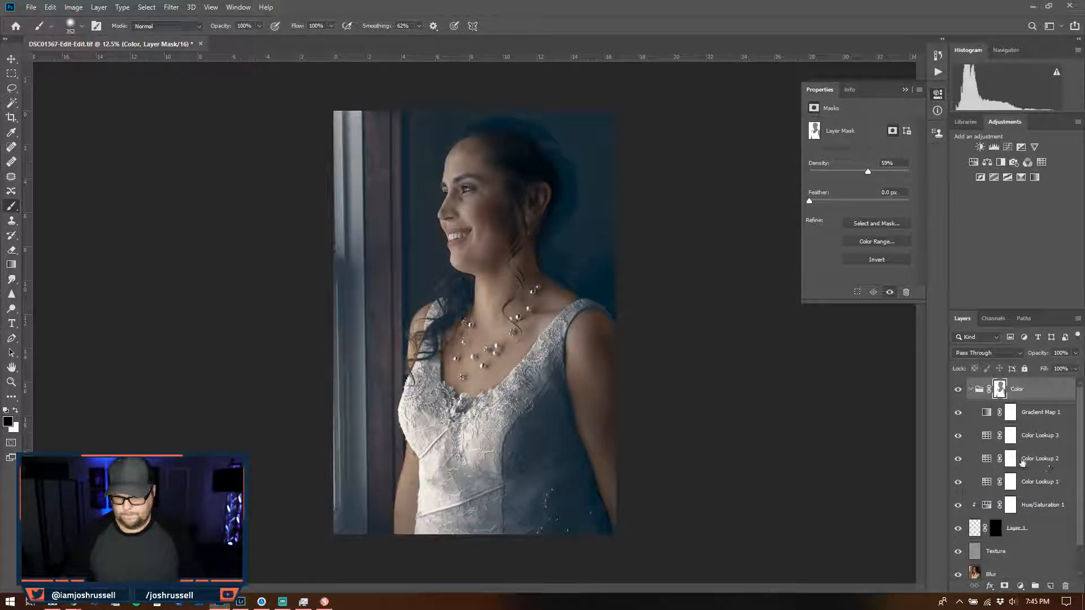
pyautogui.click(958, 436)
pyautogui.click(958, 435)
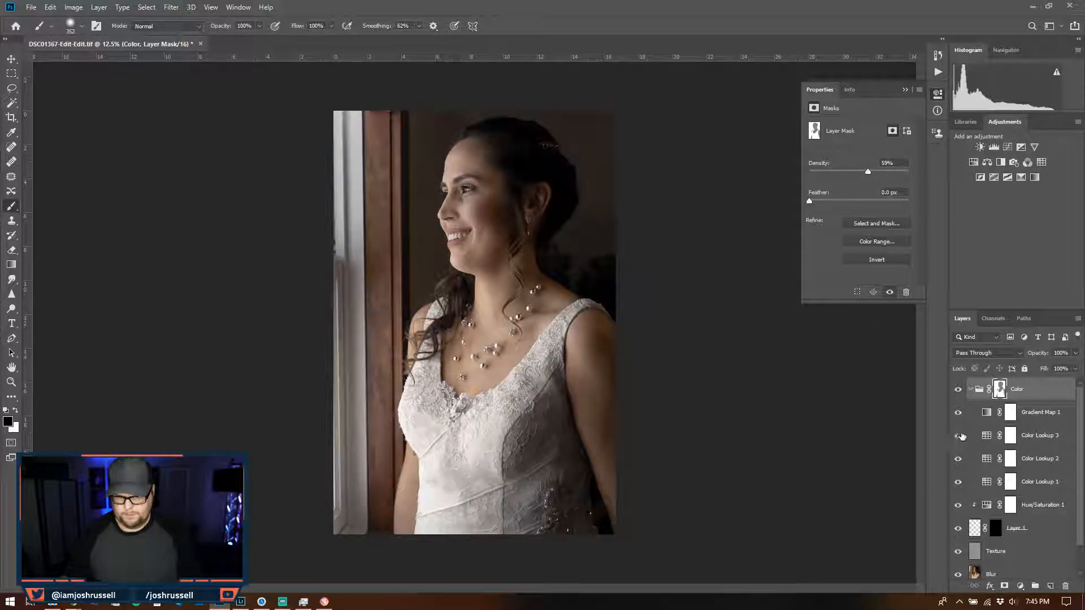
# - Reduce the opacity of the Color Lookup 3 layer to 35%
pyautogui.click(1076, 354)
pyautogui.click(1062, 444)
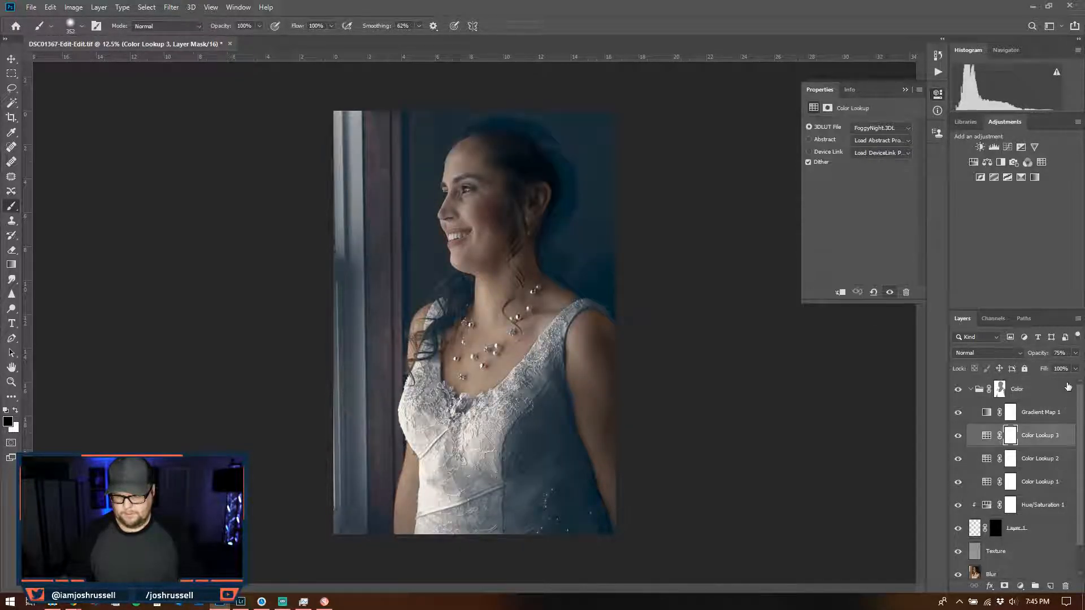
pyautogui.click(1075, 353)
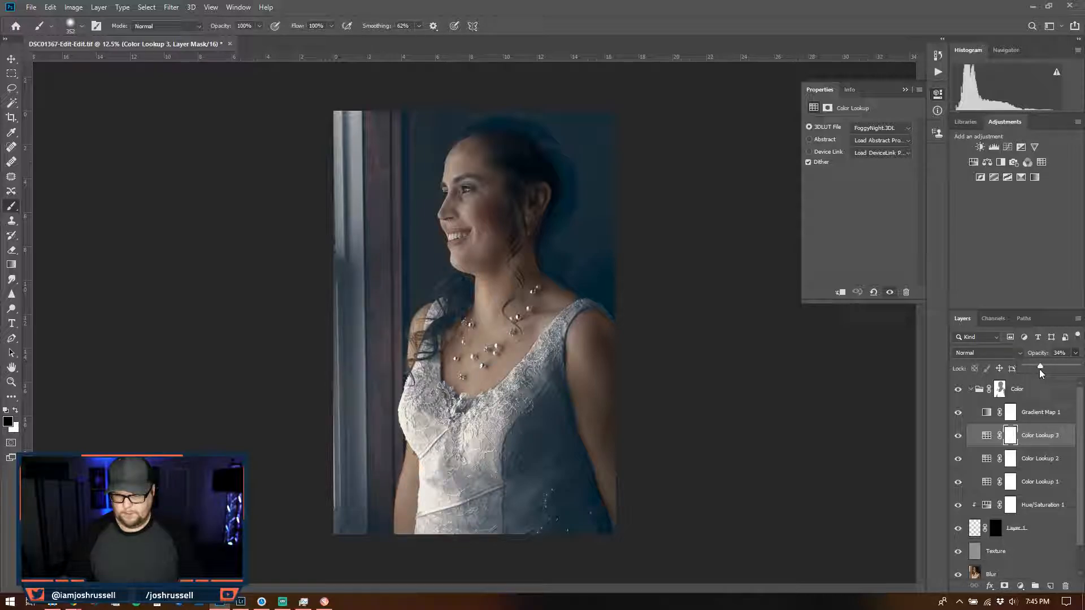
pyautogui.moveTo(1036, 368); pyautogui.dragTo(1044, 368)
pyautogui.moveTo(365, 8); pyautogui.dragTo(497, 3)
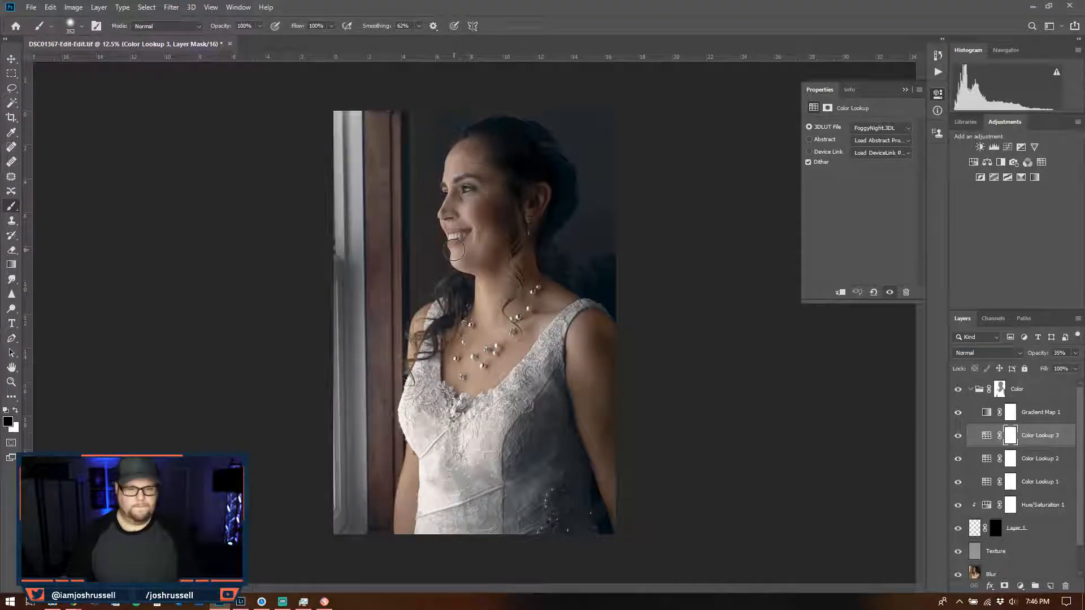
# - Paint black on the Color Lookup 3 mask over the bride's head with a soft brush at 0% hardness and 26% flow, and compare with Lightroom's version
pyautogui.click(82, 27)
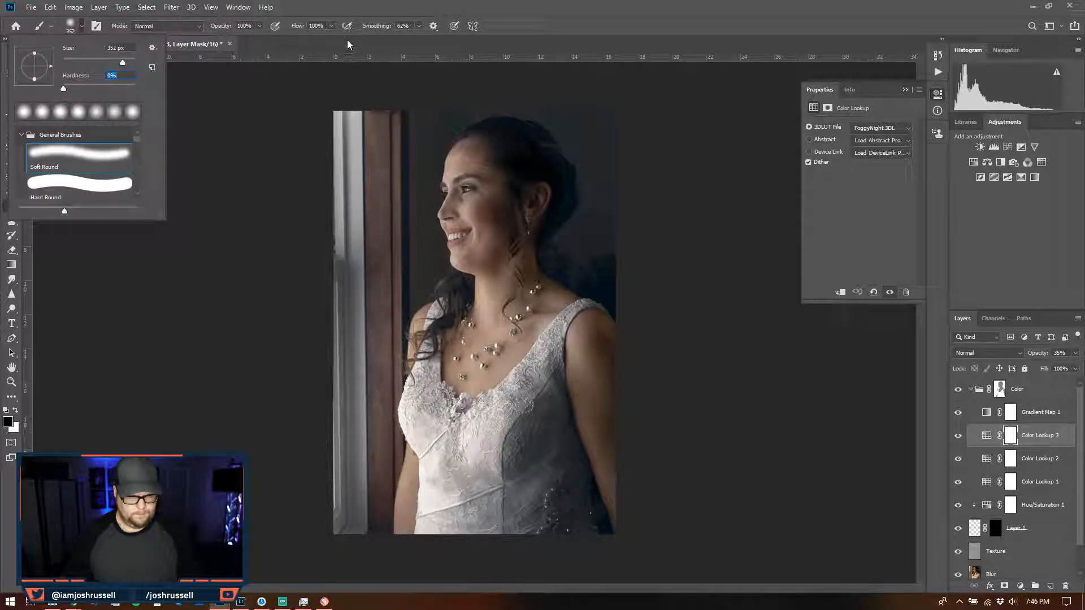
pyautogui.click(331, 27)
pyautogui.moveTo(328, 38); pyautogui.dragTo(287, 39)
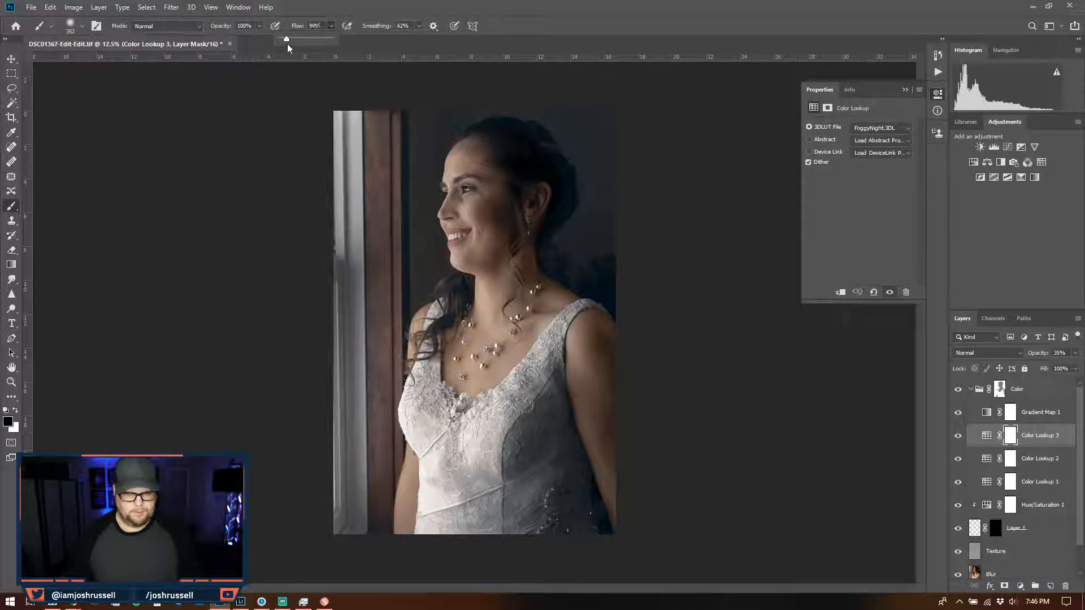
pyautogui.moveTo(575, 242); pyautogui.dragTo(581, 242)
pyautogui.moveTo(493, 151)
pyautogui.mouseDown()
pyautogui.moveTo(481, 143)
pyautogui.moveTo(526, 154)
pyautogui.moveTo(507, 141)
pyautogui.moveTo(554, 174)
pyautogui.moveTo(535, 223)
pyautogui.moveTo(538, 170)
pyautogui.moveTo(482, 141)
pyautogui.moveTo(521, 140)
pyautogui.moveTo(562, 169)
pyautogui.moveTo(545, 182)
pyautogui.moveTo(558, 231)
pyautogui.mouseUp()
pyautogui.moveTo(495, 7); pyautogui.dragTo(0, 0)
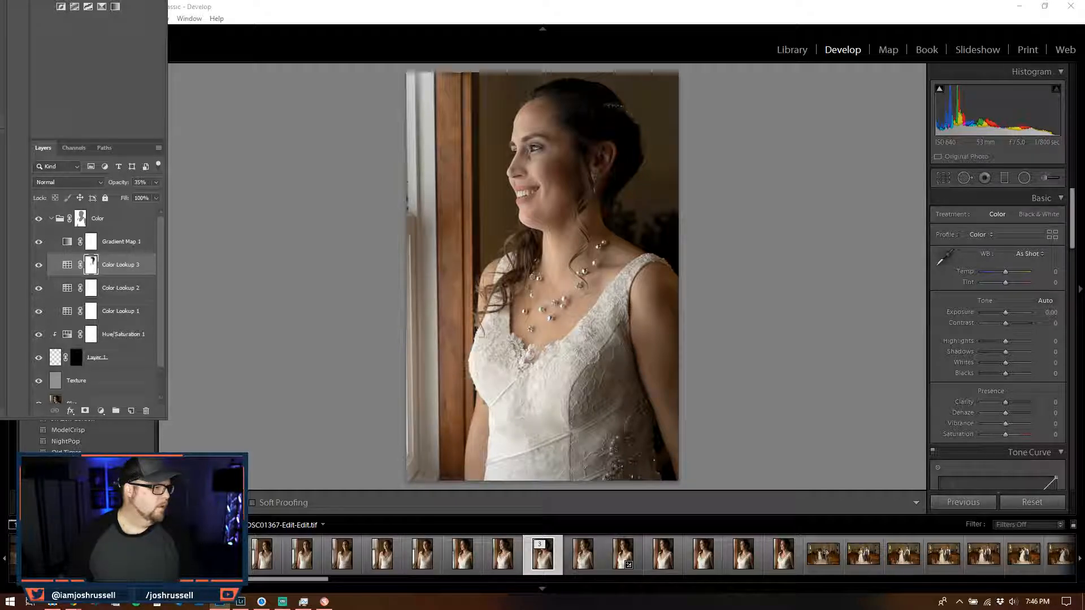
pyautogui.moveTo(0, 0); pyautogui.dragTo(477, 0)
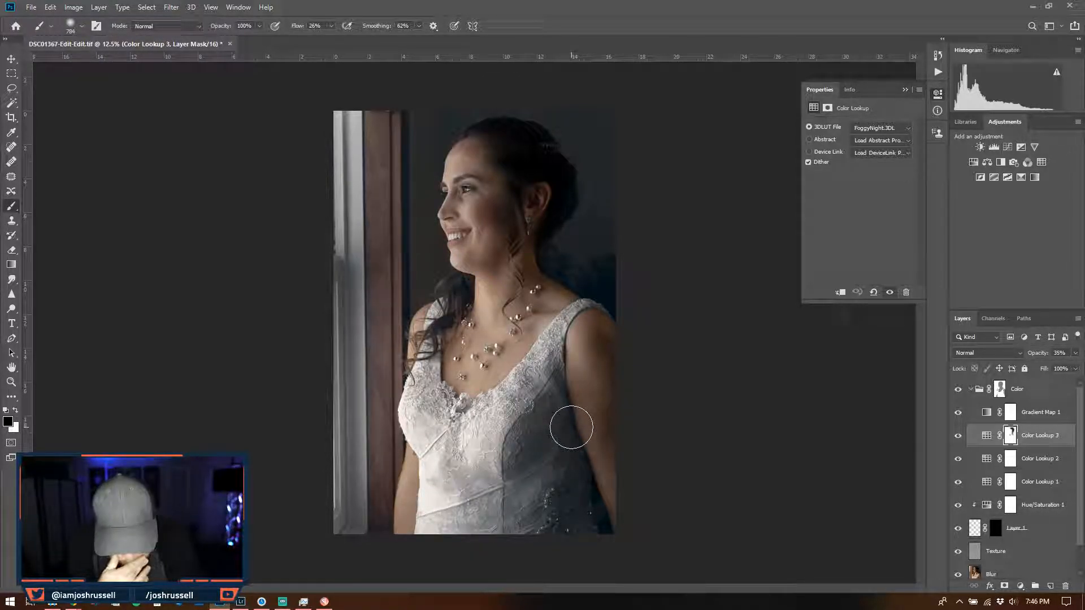
# - Set the Color group's mask density to 65% and compare the result with the version in Lightroom
pyautogui.click(1042, 392)
pyautogui.moveTo(900, 172); pyautogui.dragTo(910, 174)
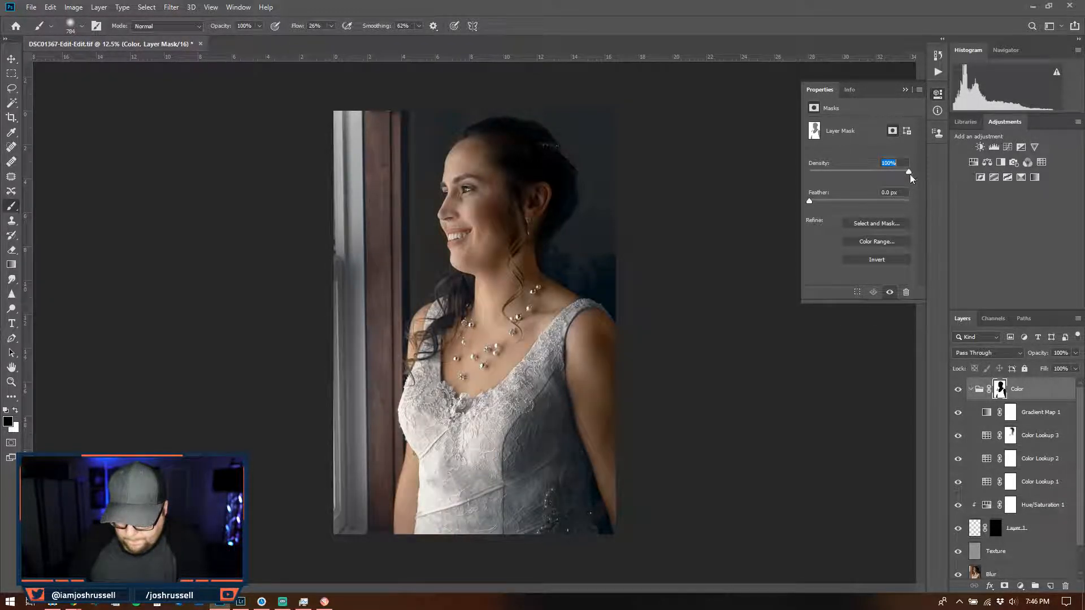
pyautogui.moveTo(816, 185); pyautogui.dragTo(861, 189)
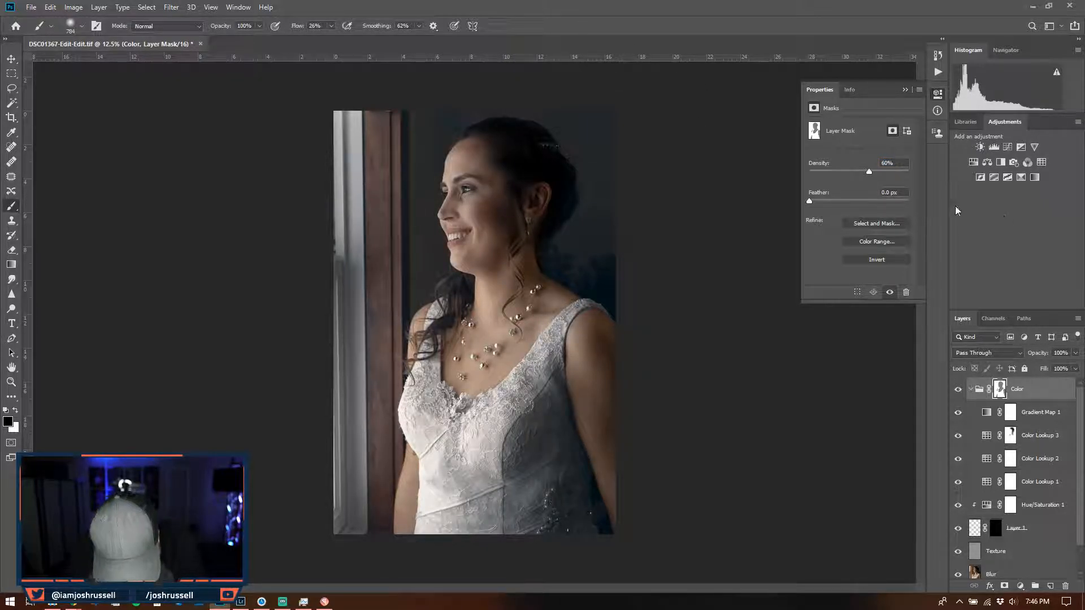
pyautogui.moveTo(876, 171); pyautogui.dragTo(874, 171)
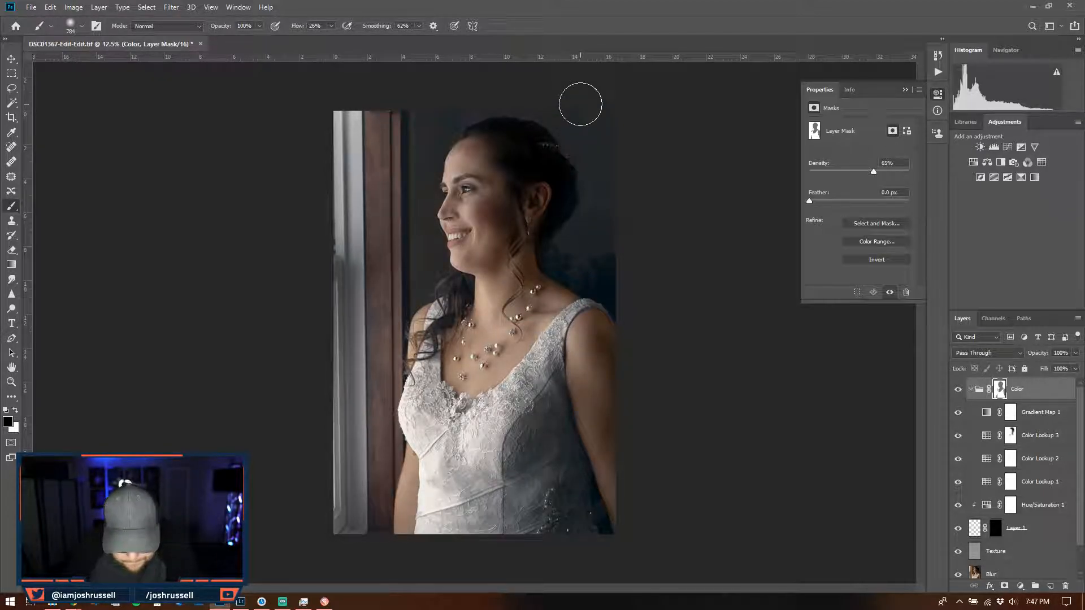
pyautogui.hotkey('alt', 'Tab')
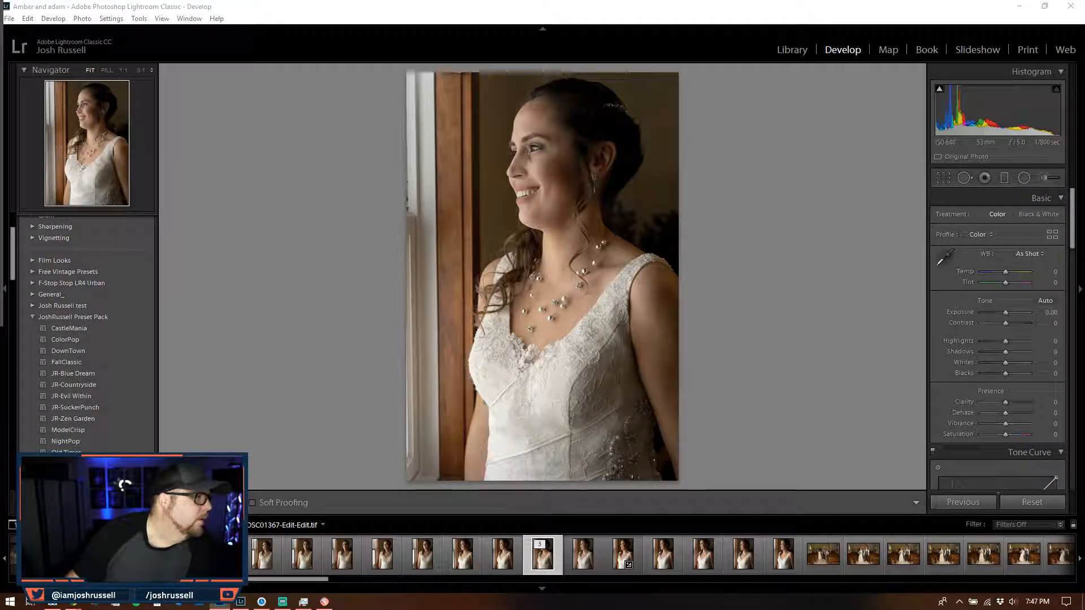
pyautogui.hotkey('alt', 'Tab')
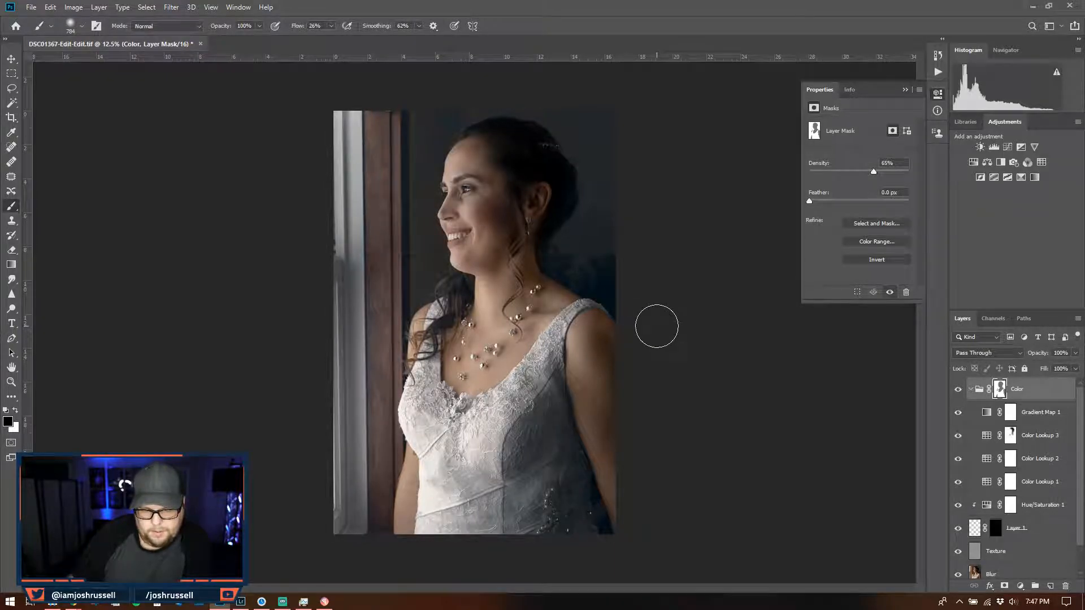
# - Save the layered document and switch to Lightroom Classic
pyautogui.hotkey('ctrl', 's')
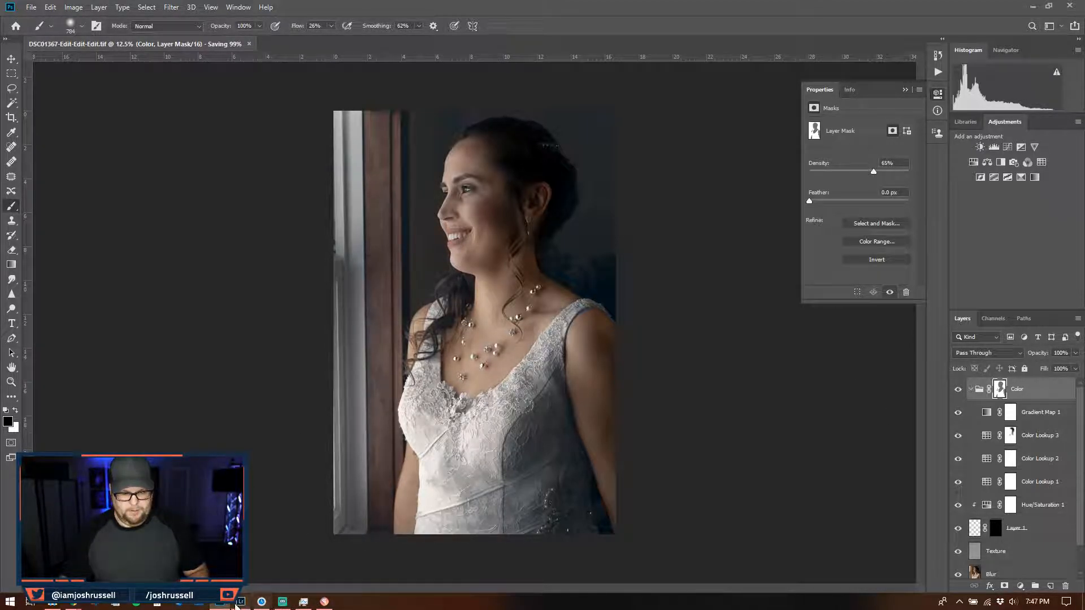
pyautogui.moveTo(238, 604)
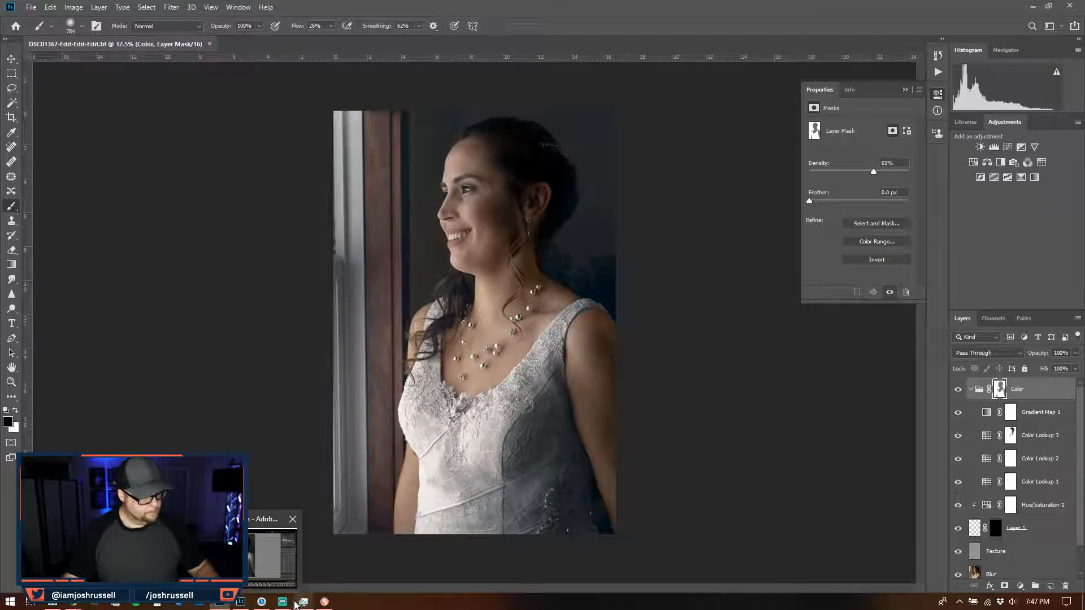
pyautogui.click(273, 554)
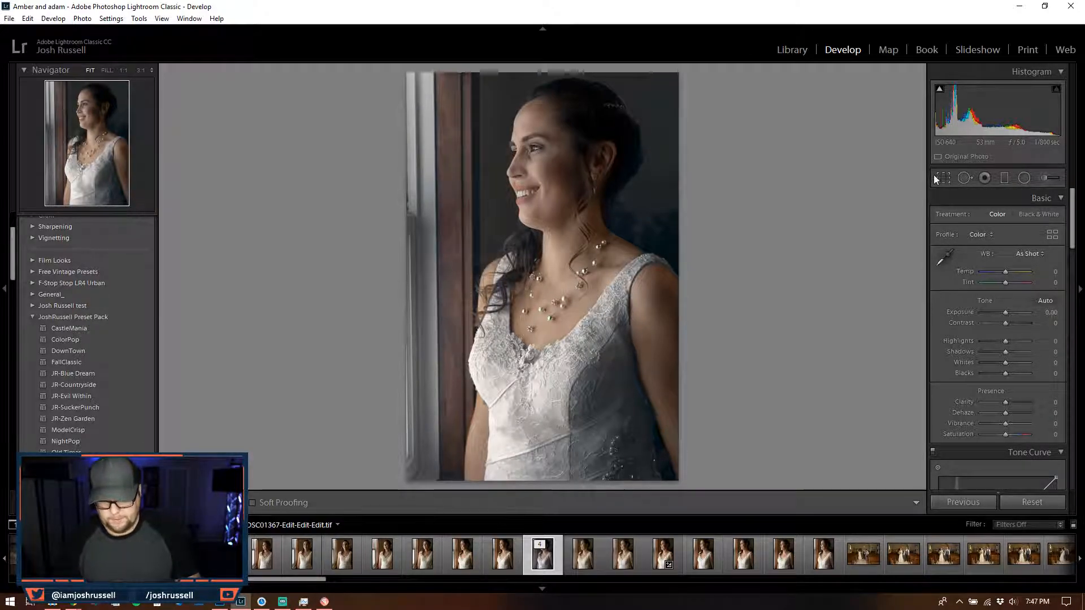
# - Darken the surroundings with a wide radial filter centred on the bride's upper body at exposure -1.04, and preview the photo full screen
pyautogui.click(1004, 178)
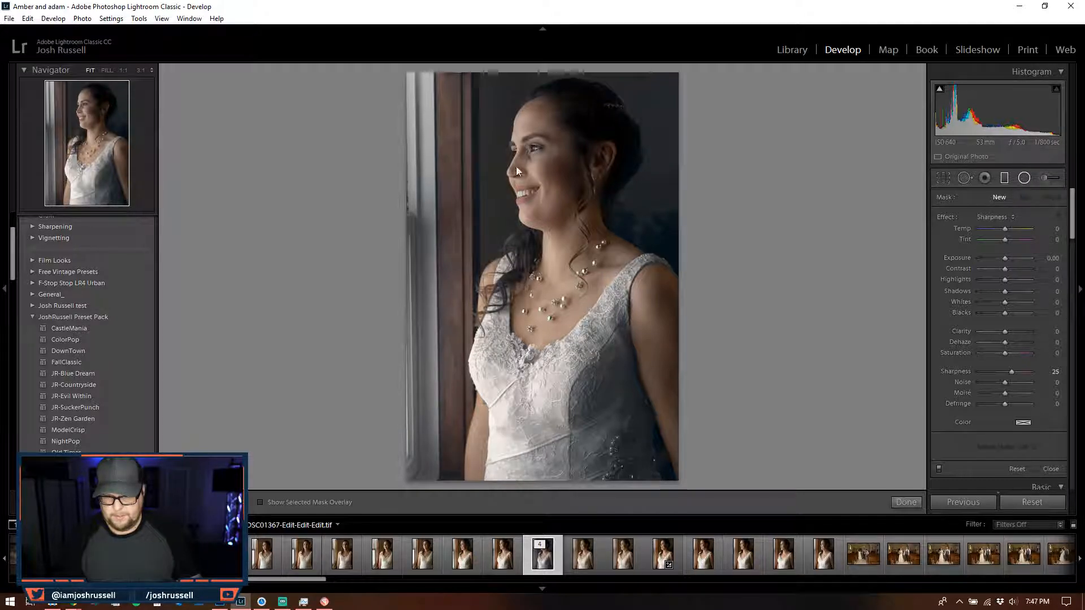
pyautogui.moveTo(526, 161); pyautogui.dragTo(666, 425)
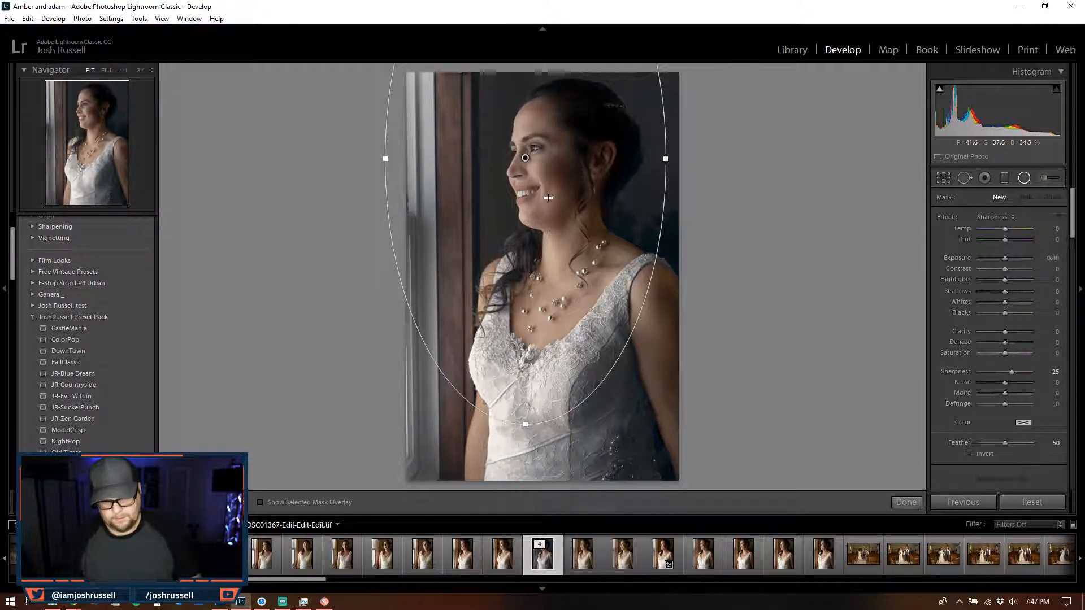
pyautogui.moveTo(525, 160); pyautogui.dragTo(558, 252)
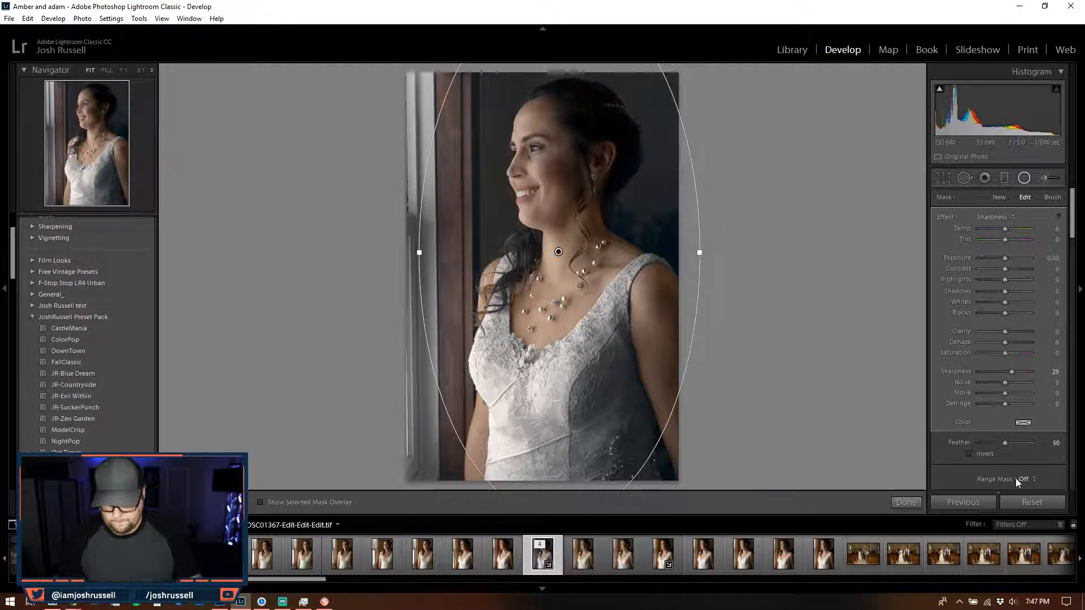
pyautogui.moveTo(1006, 258); pyautogui.dragTo(998, 258)
pyautogui.moveTo(700, 253); pyautogui.dragTo(777, 252)
pyautogui.moveTo(559, 252); pyautogui.dragTo(603, 265)
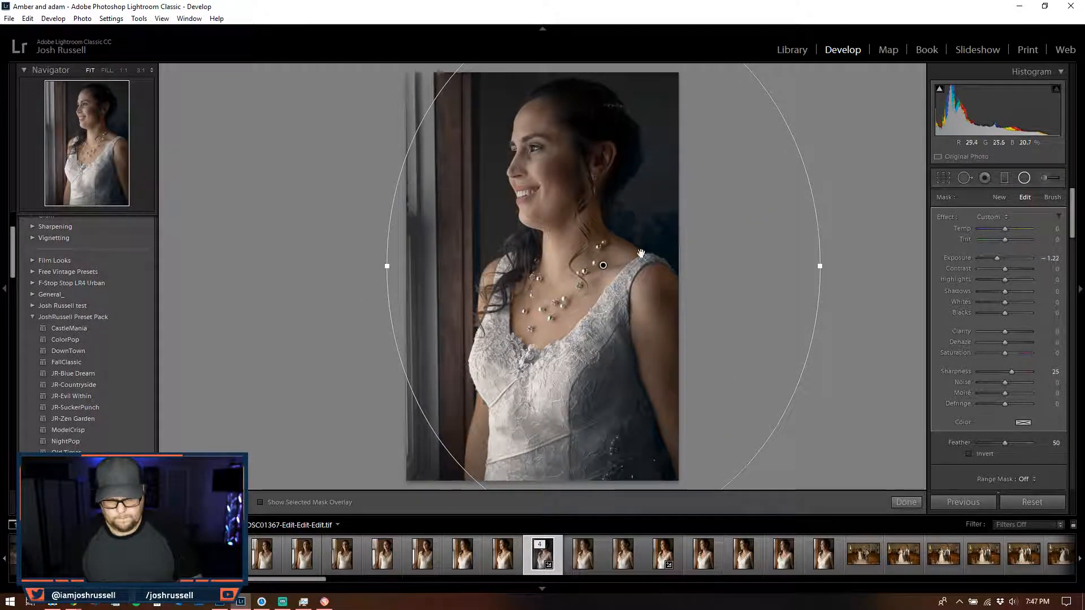
pyautogui.moveTo(999, 255); pyautogui.dragTo(1000, 256)
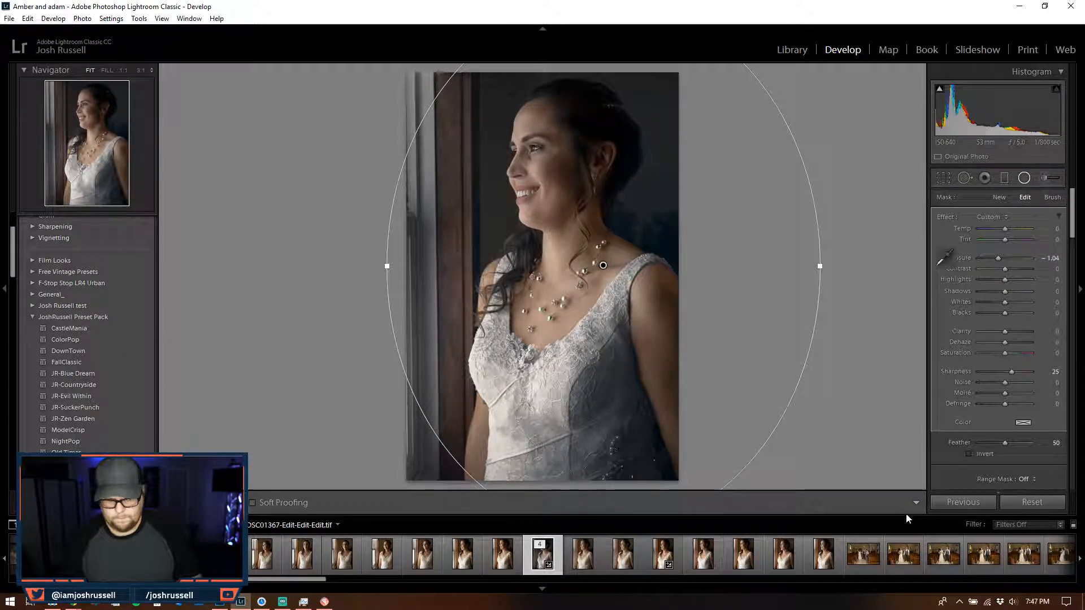
pyautogui.click(907, 502)
pyautogui.press('f')
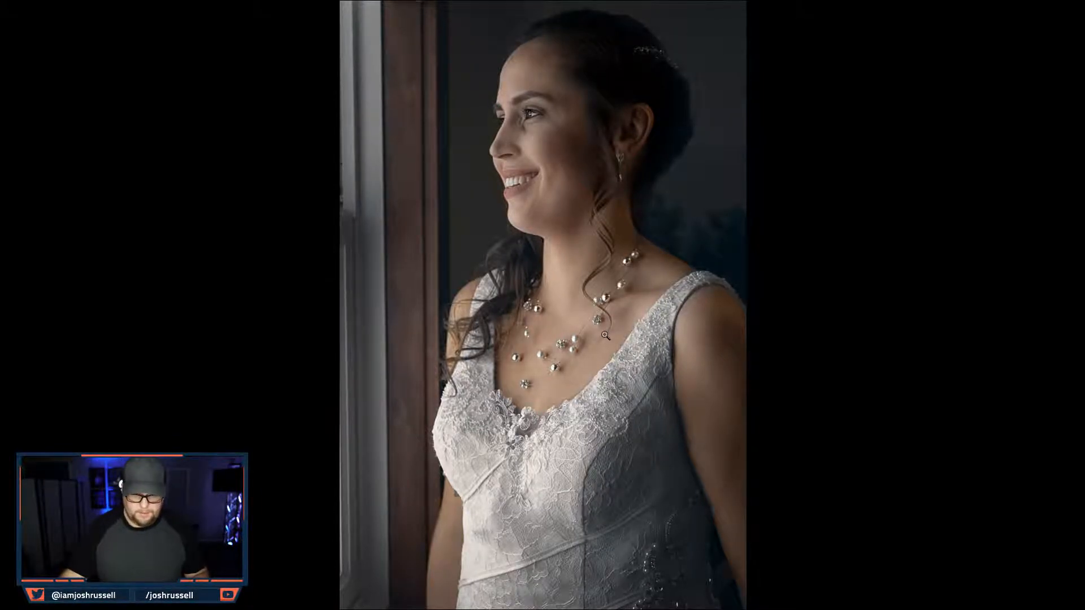
pyautogui.press('f')
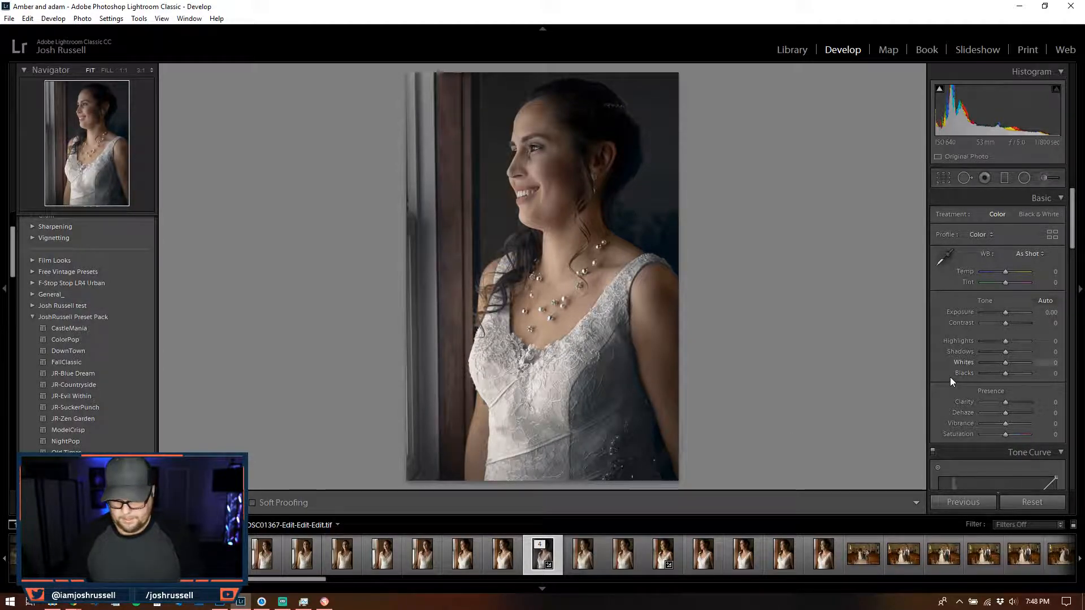
# - Shape the RGB tone curve by pulling a lower-midtone point down slightly and lifting the black point for faded shadows
pyautogui.scroll(-5, 950, 374)
pyautogui.moveTo(969, 238); pyautogui.dragTo(972, 246)
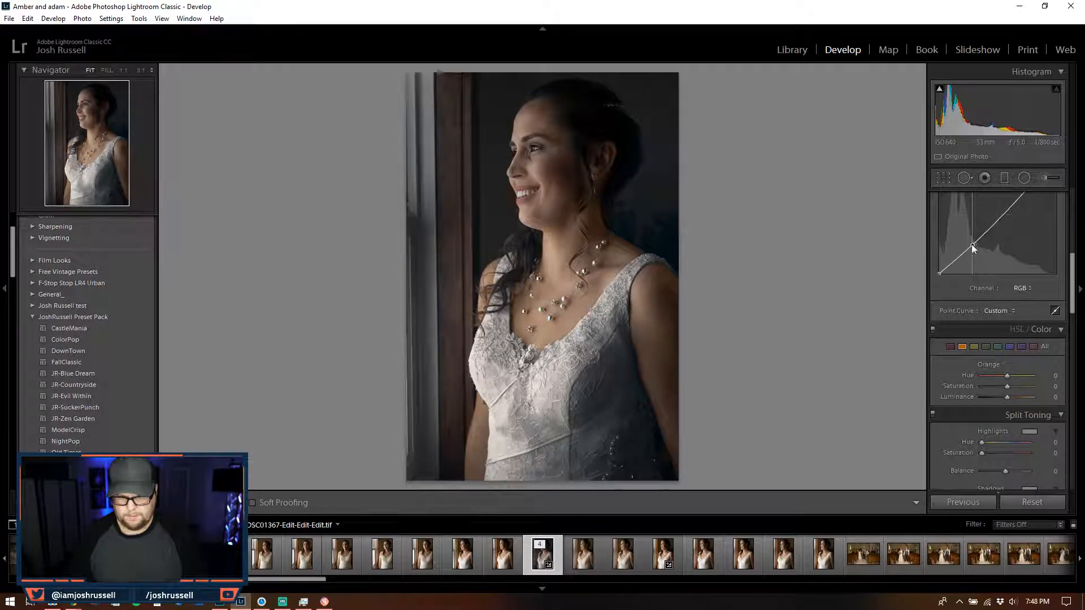
pyautogui.moveTo(940, 273); pyautogui.dragTo(937, 261)
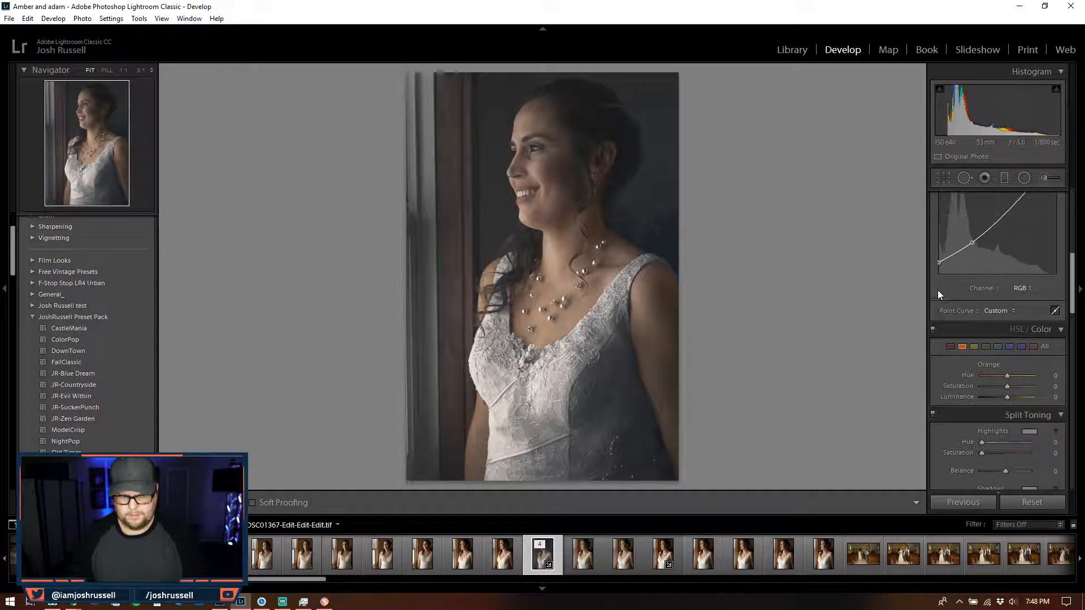
# - Set the orange saturation to +7 and the red saturation to -24 in the HSL color adjustments
pyautogui.scroll(-2, 938, 293)
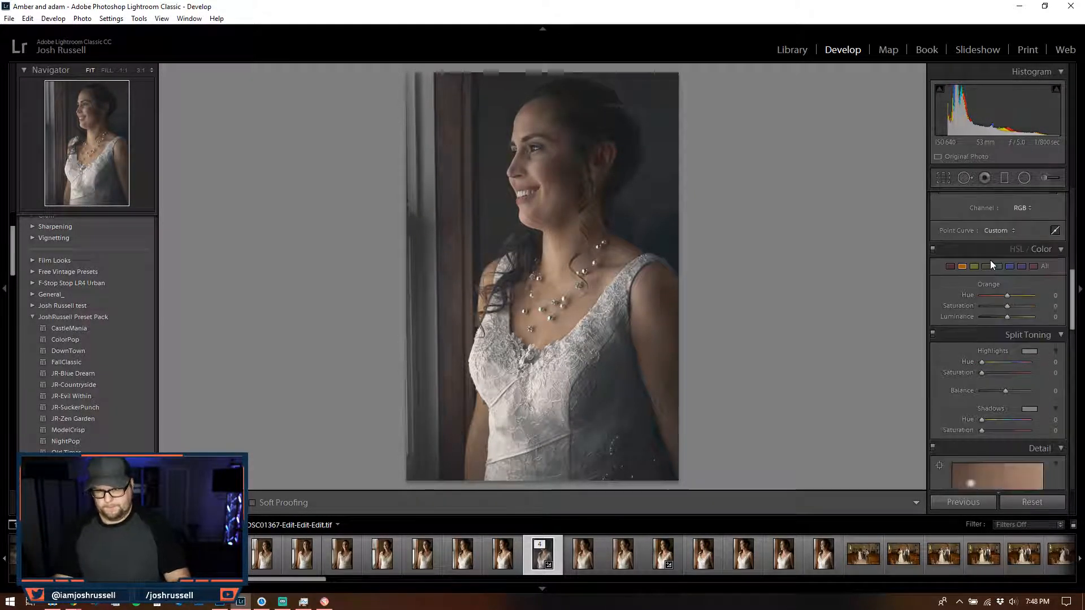
pyautogui.moveTo(1006, 307)
pyautogui.mouseDown()
pyautogui.moveTo(988, 309)
pyautogui.moveTo(1005, 312)
pyautogui.mouseUp()
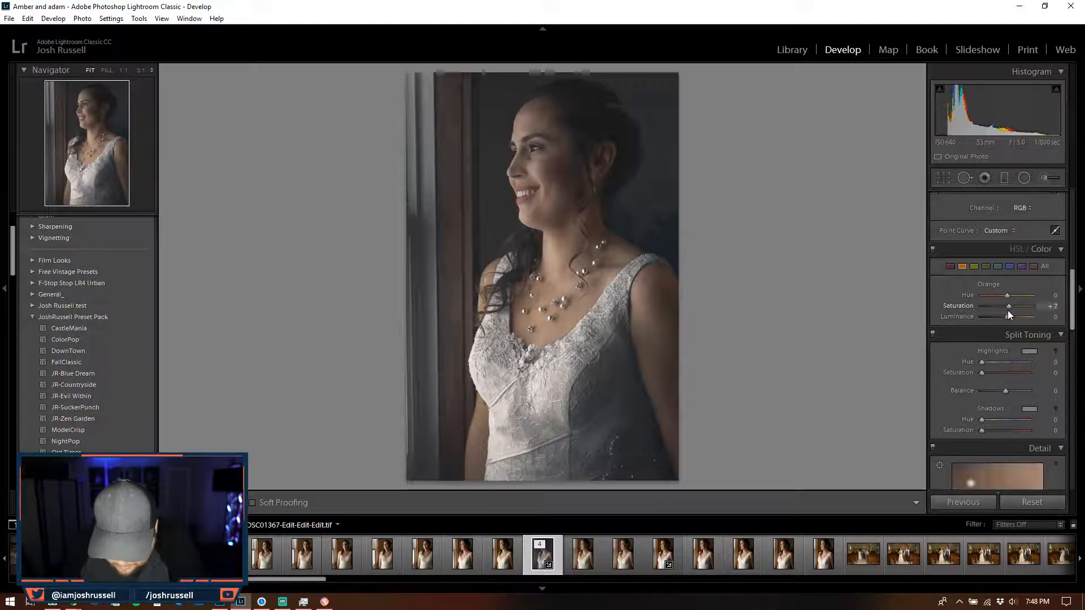
pyautogui.click(950, 266)
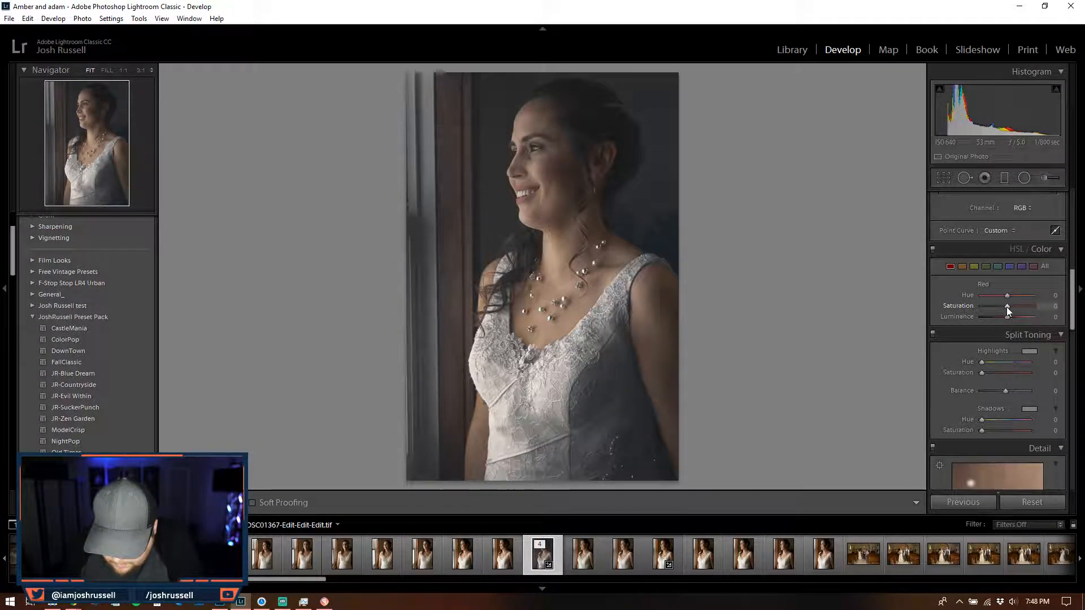
pyautogui.moveTo(1002, 307); pyautogui.dragTo(1000, 306)
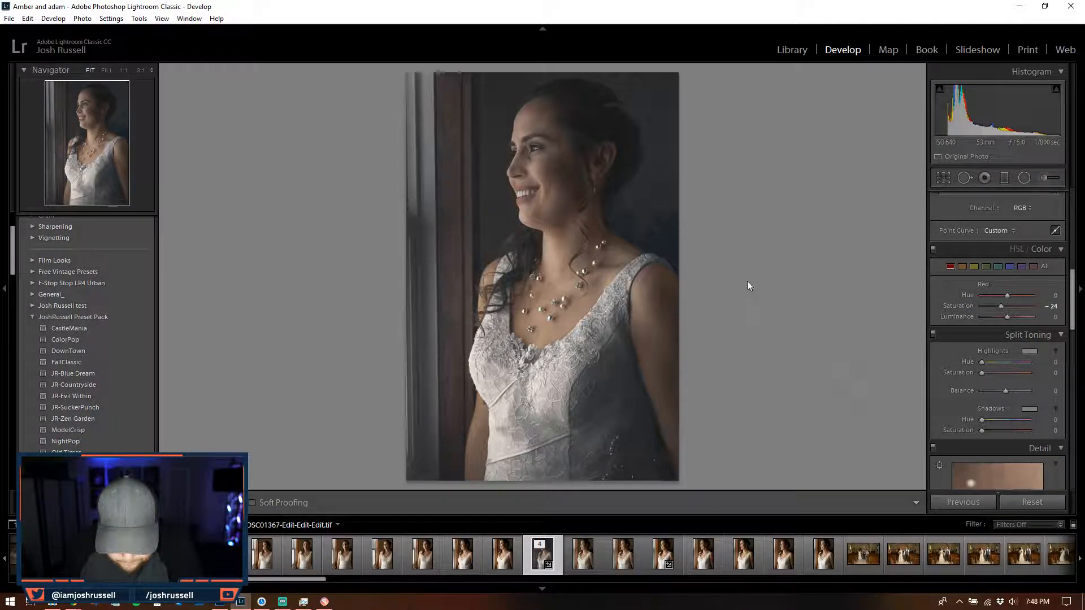
# - Raise the overall exposure to +0.36, darken the window side with a graduated filter, and preview the photo full screen
pyautogui.scroll(5, 941, 256)
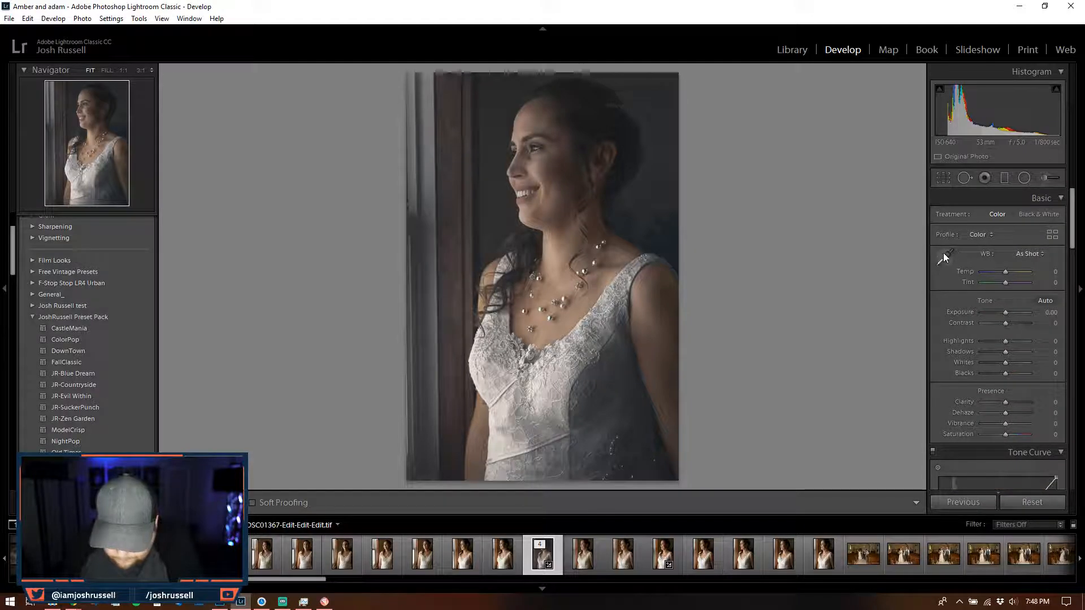
pyautogui.moveTo(999, 308); pyautogui.dragTo(1007, 311)
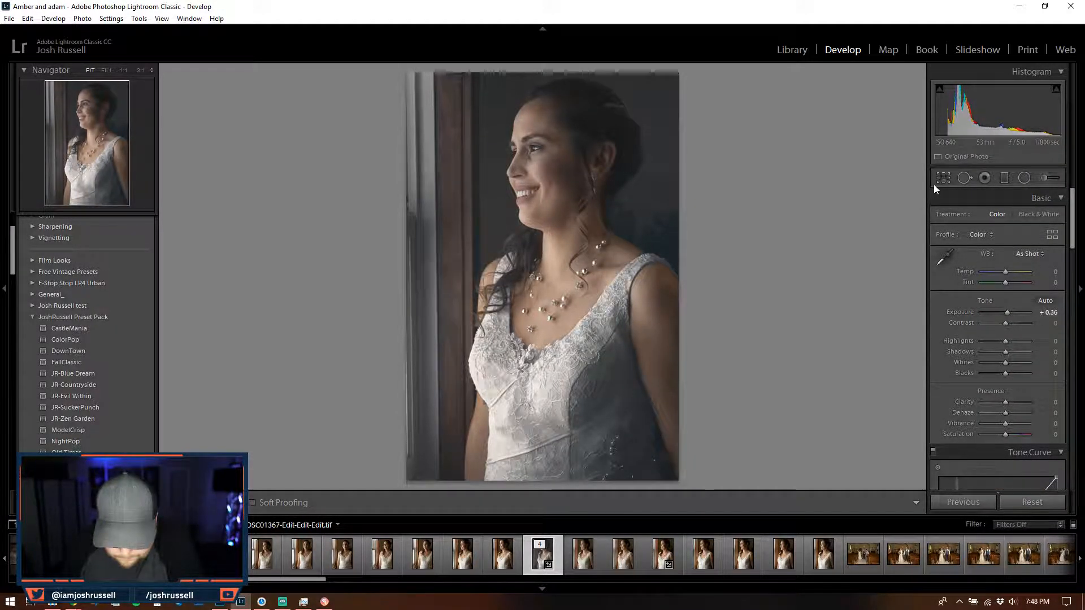
pyautogui.click(1006, 178)
pyautogui.moveTo(351, 111); pyautogui.dragTo(546, 164)
pyautogui.click(1006, 259)
pyautogui.moveTo(1006, 259); pyautogui.dragTo(998, 258)
pyautogui.click(906, 503)
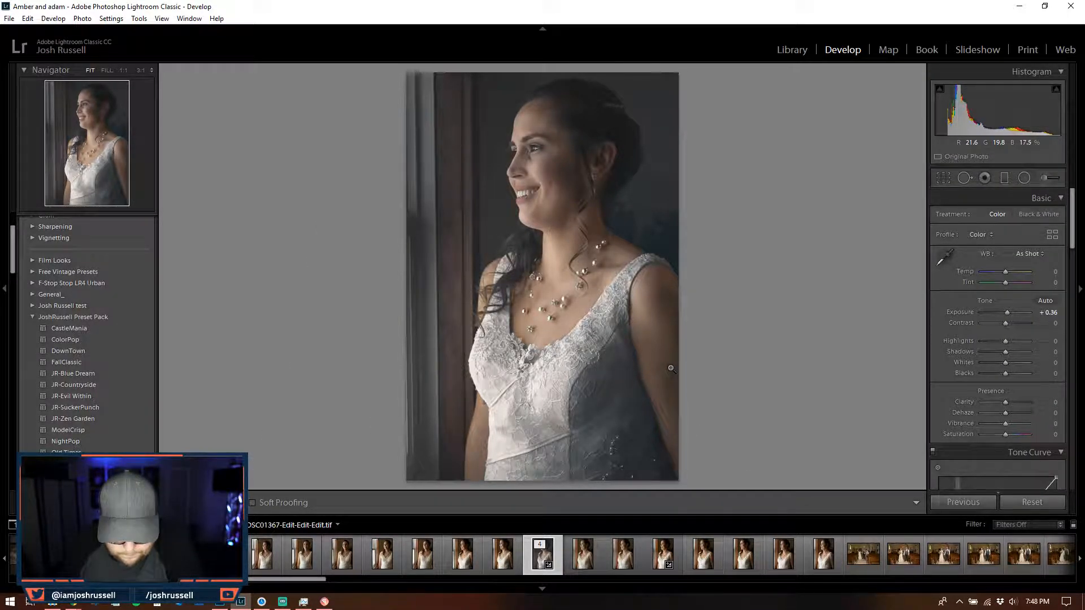
pyautogui.press('f')
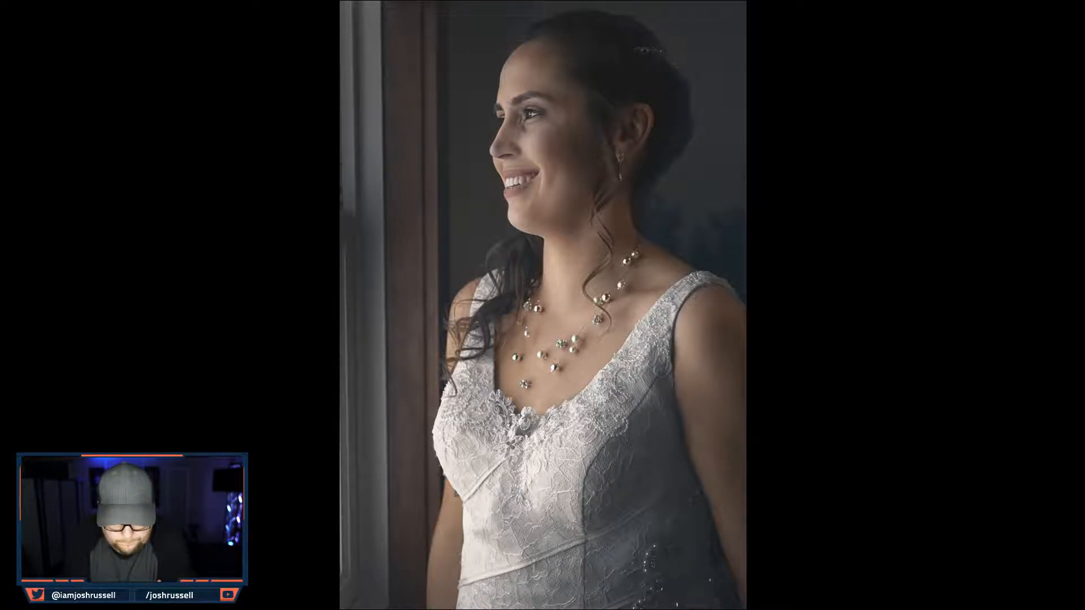
pyautogui.press('f')
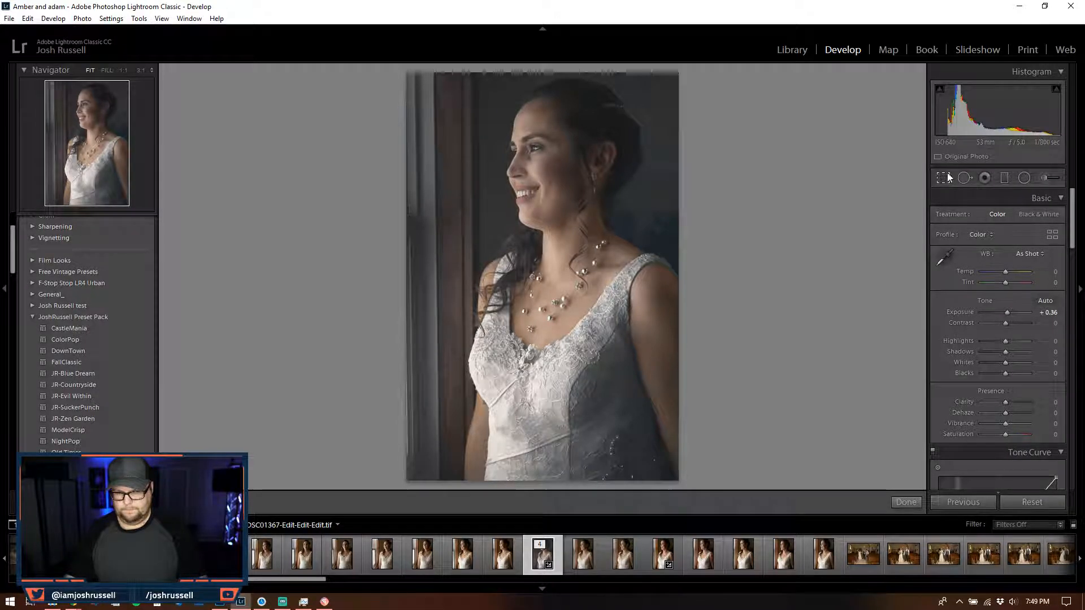
# - Crop the portrait to the 4 x 5 / 8 x 10 aspect ratio, framing the bride's head and upper body
pyautogui.click(944, 177)
pyautogui.click(1026, 217)
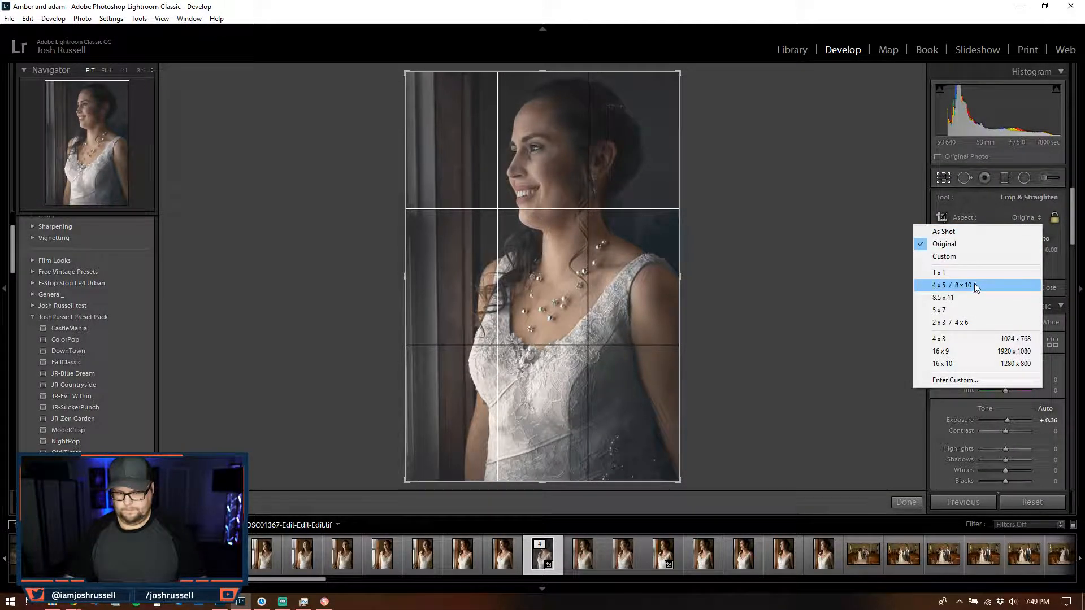
pyautogui.click(974, 284)
pyautogui.moveTo(571, 194); pyautogui.dragTo(551, 215)
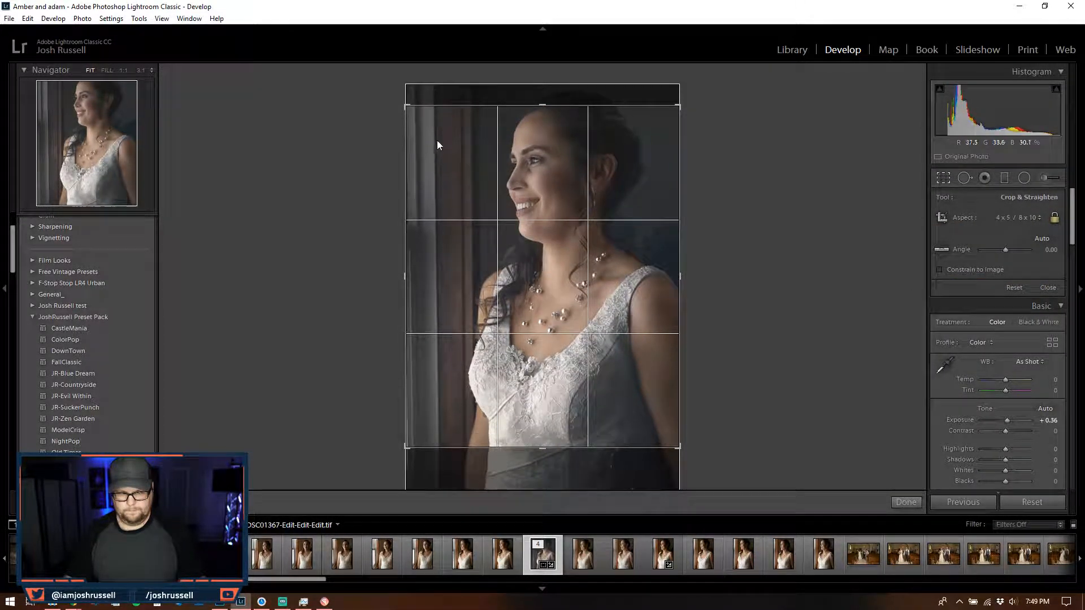
pyautogui.moveTo(406, 446)
pyautogui.mouseDown()
pyautogui.moveTo(426, 444)
pyautogui.moveTo(383, 454)
pyautogui.moveTo(424, 447)
pyautogui.mouseUp()
pyautogui.moveTo(565, 281); pyautogui.dragTo(560, 293)
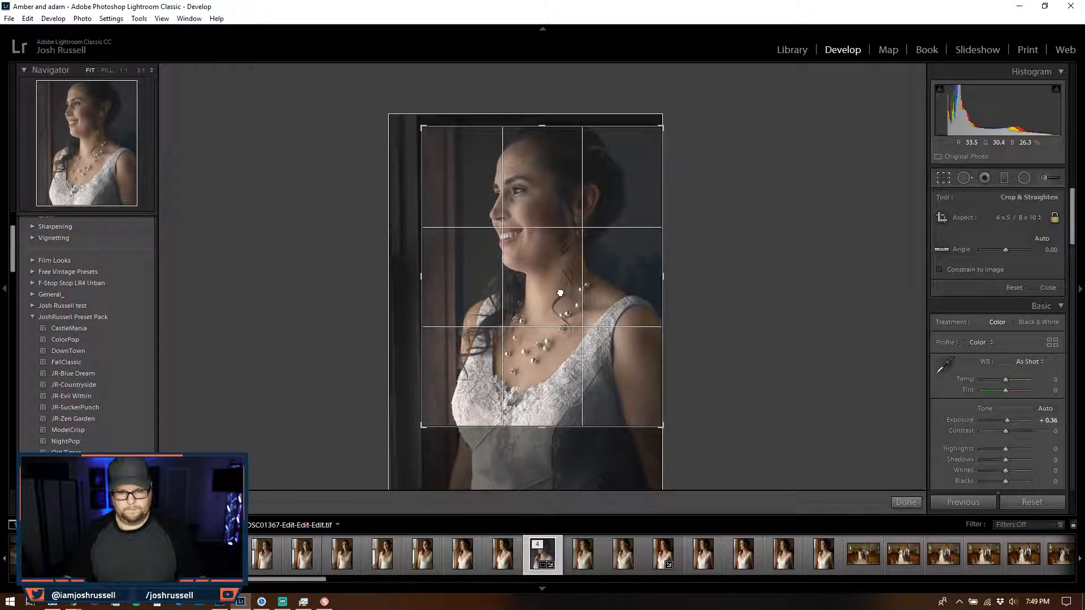
pyautogui.click(905, 502)
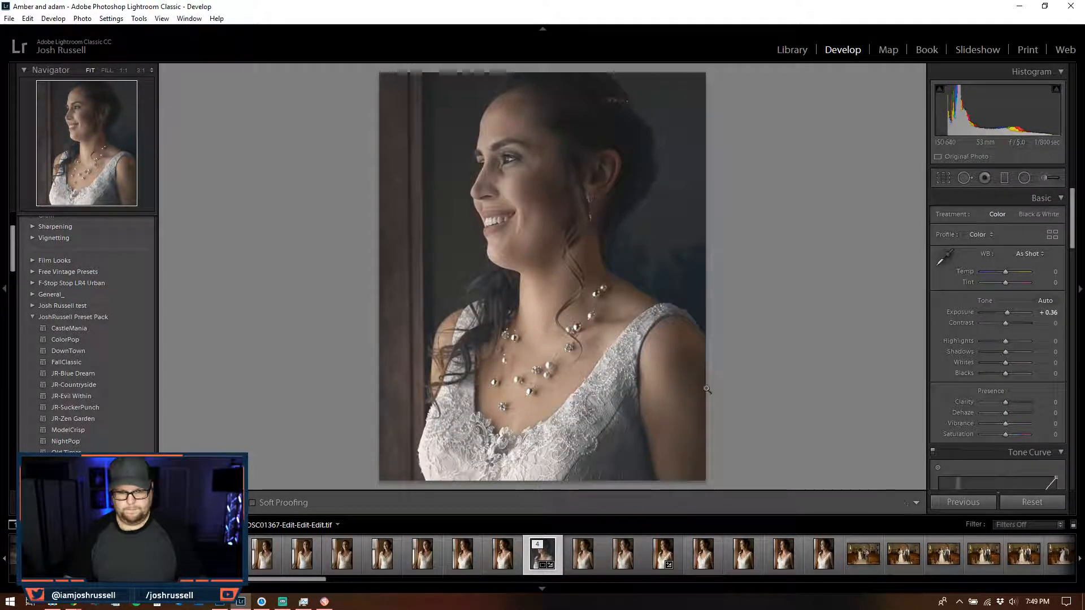
# - Enlarge the crop slightly, shift the framing lower on the bride, and check the result full screen
pyautogui.press('r')
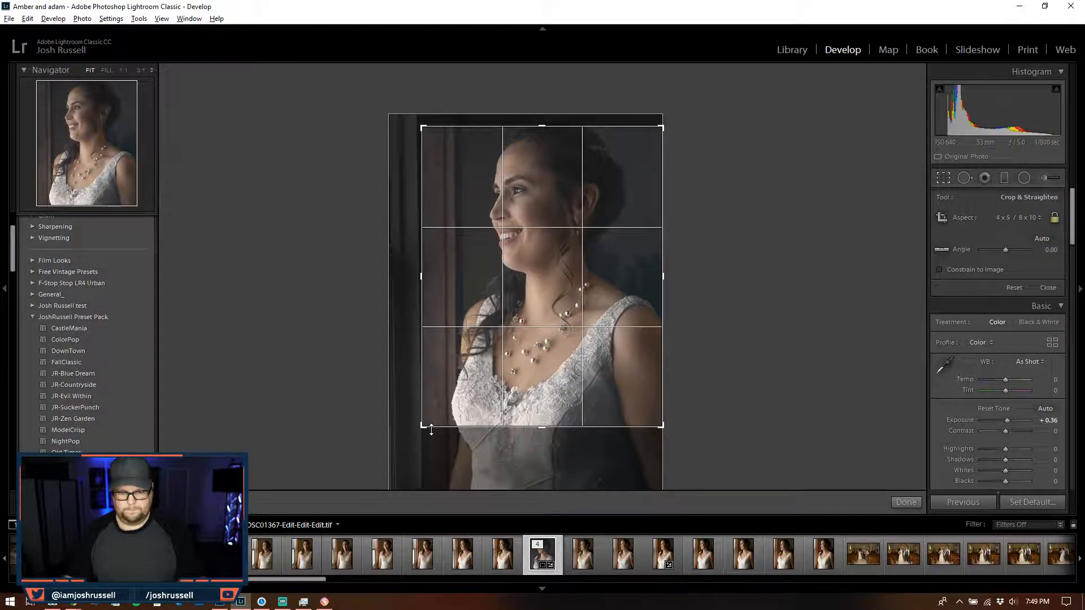
pyautogui.moveTo(422, 428); pyautogui.dragTo(412, 437)
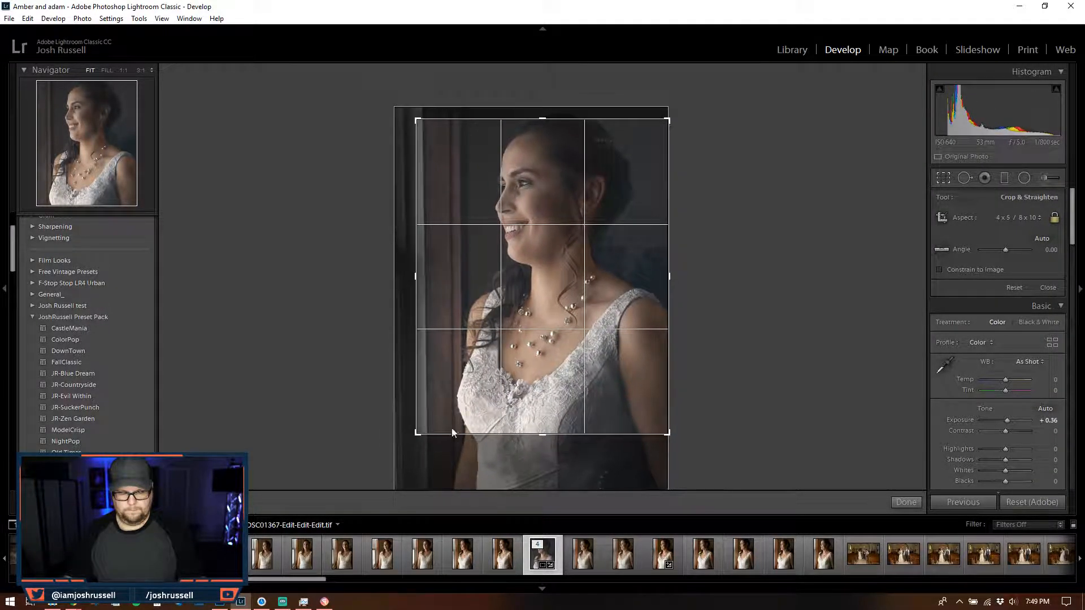
pyautogui.moveTo(547, 380); pyautogui.dragTo(547, 363)
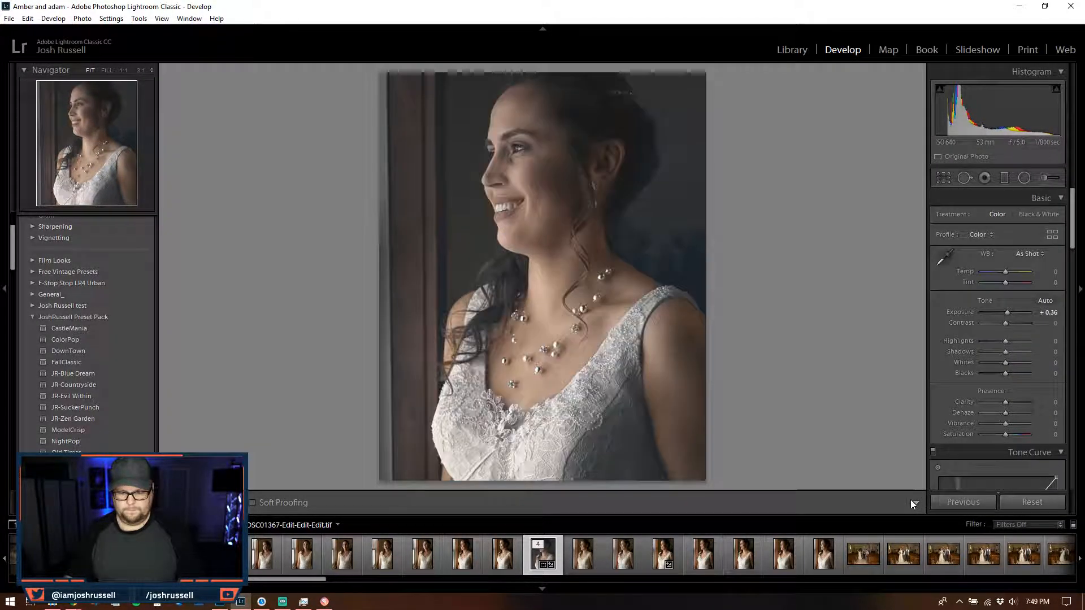
pyautogui.click(907, 503)
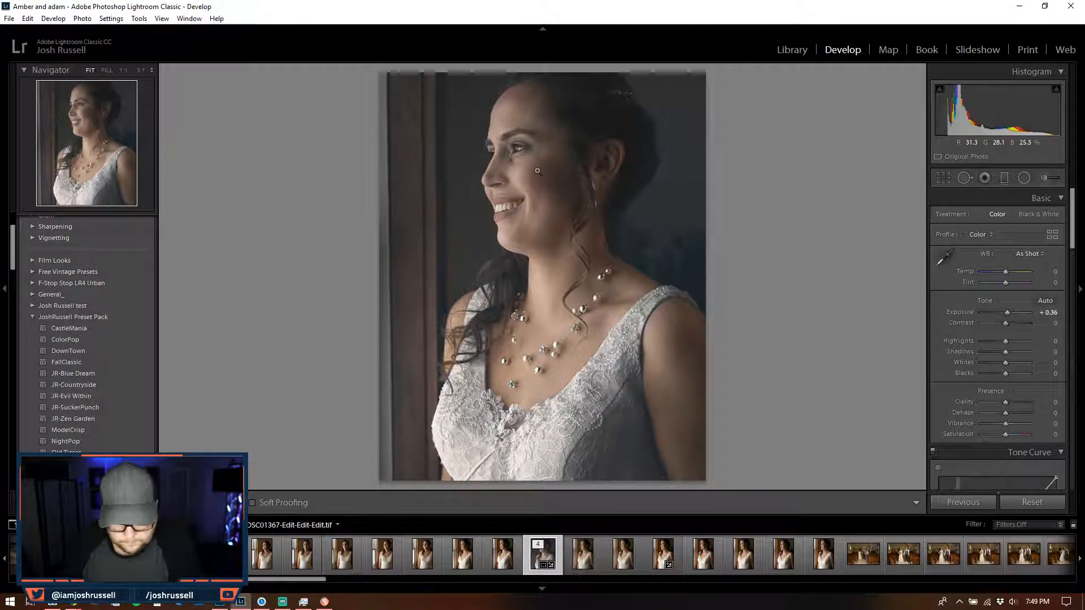
pyautogui.press('f')
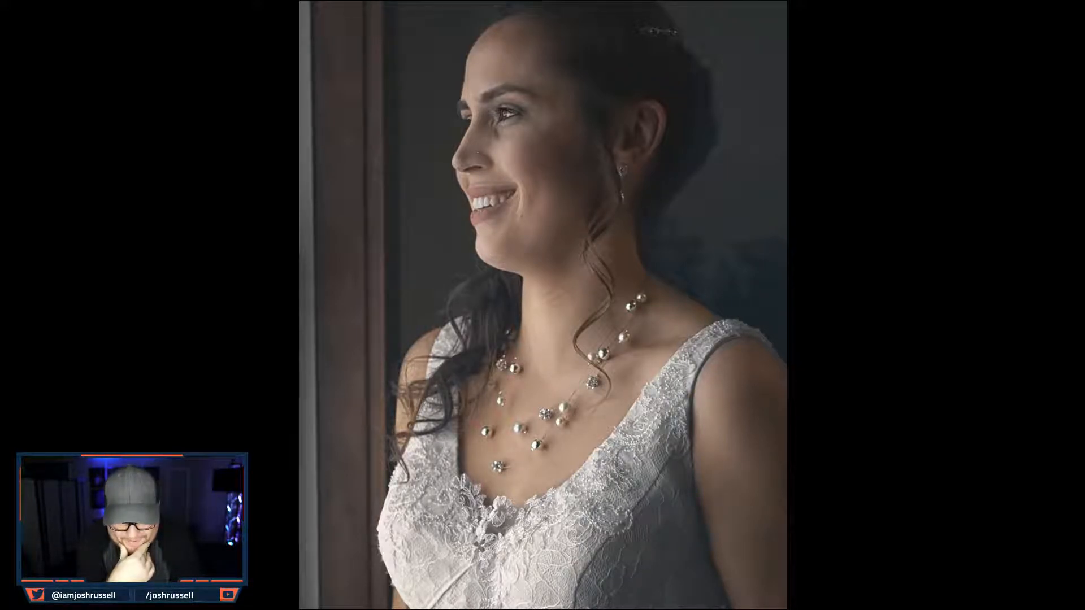
pyautogui.press('f')
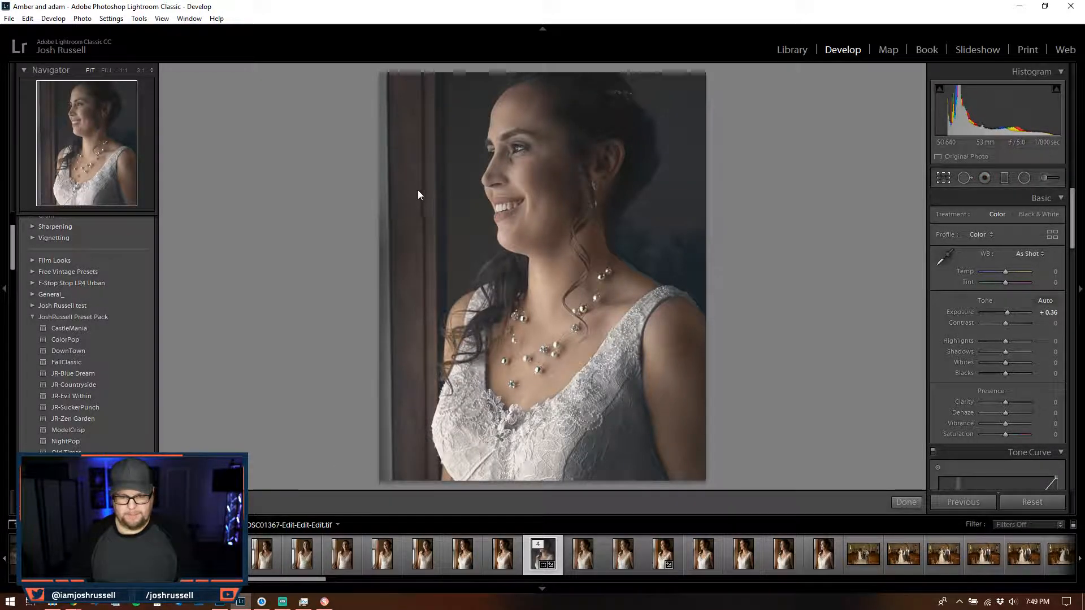
# - Tighten the 4 x 5 crop a little and leave more space above the bride's head
pyautogui.press('r')
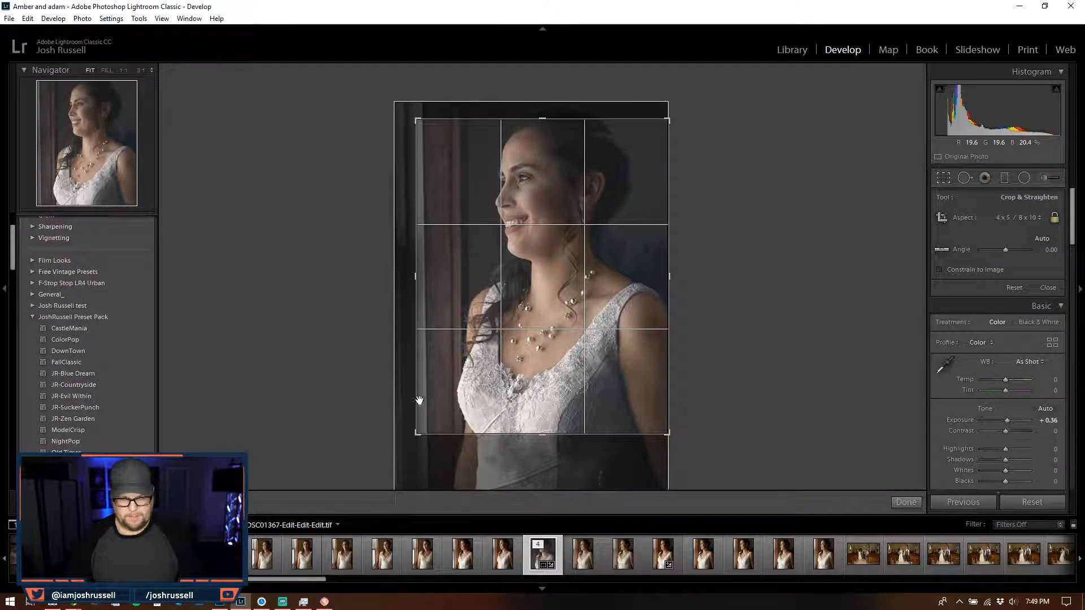
pyautogui.moveTo(418, 435); pyautogui.dragTo(421, 438)
pyautogui.moveTo(534, 287); pyautogui.dragTo(533, 293)
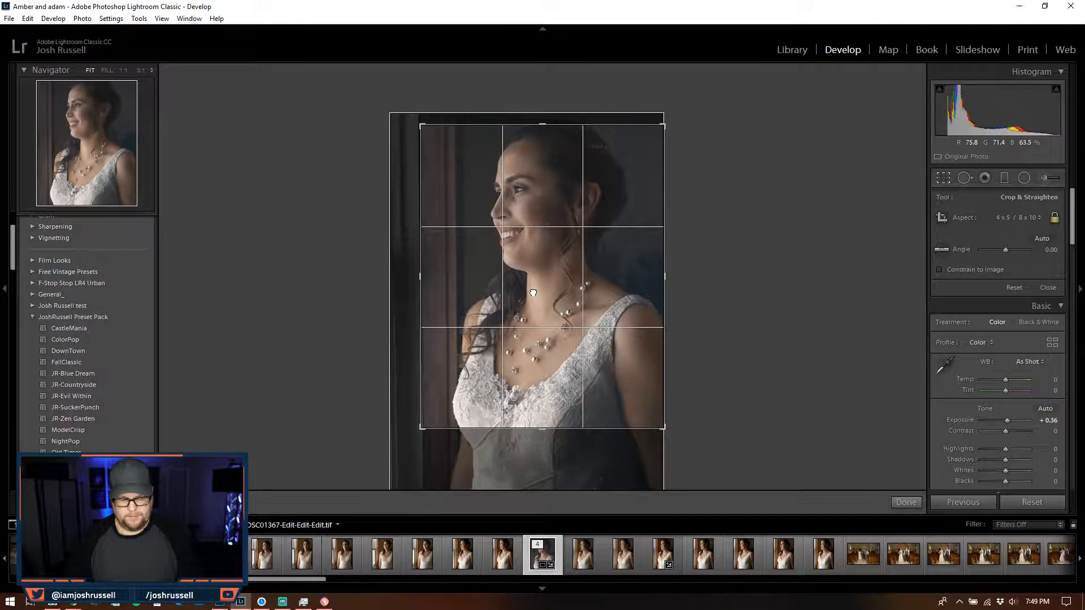
pyautogui.click(906, 504)
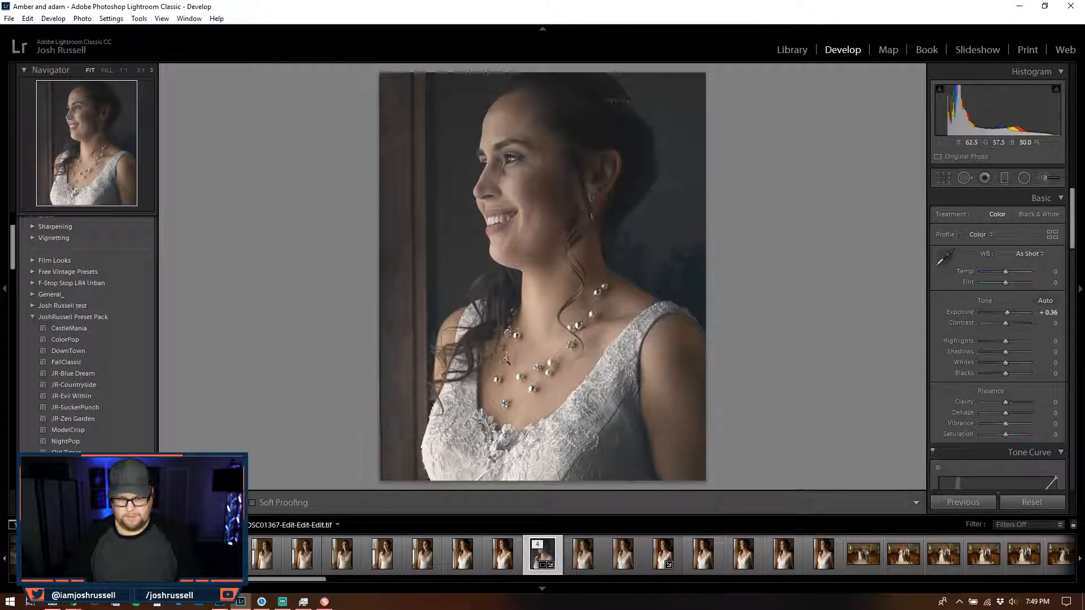
# - Browse further along the filmstrip and open DSC01803.ARW, the couple kissing in the snow
pyautogui.rightClick(543, 265)
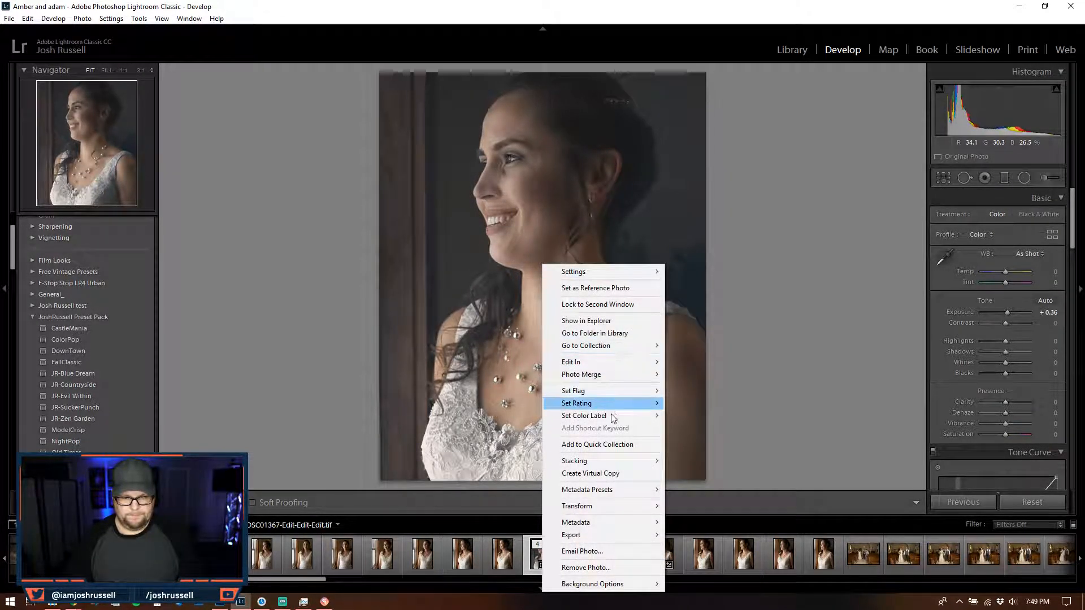
pyautogui.click(842, 364)
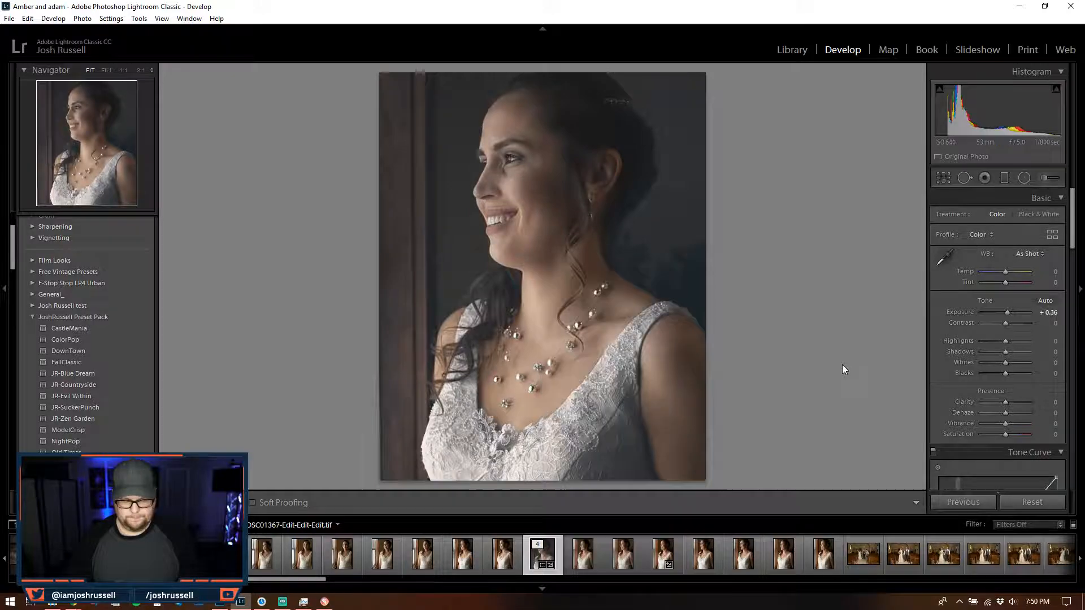
pyautogui.moveTo(296, 580); pyautogui.dragTo(409, 580)
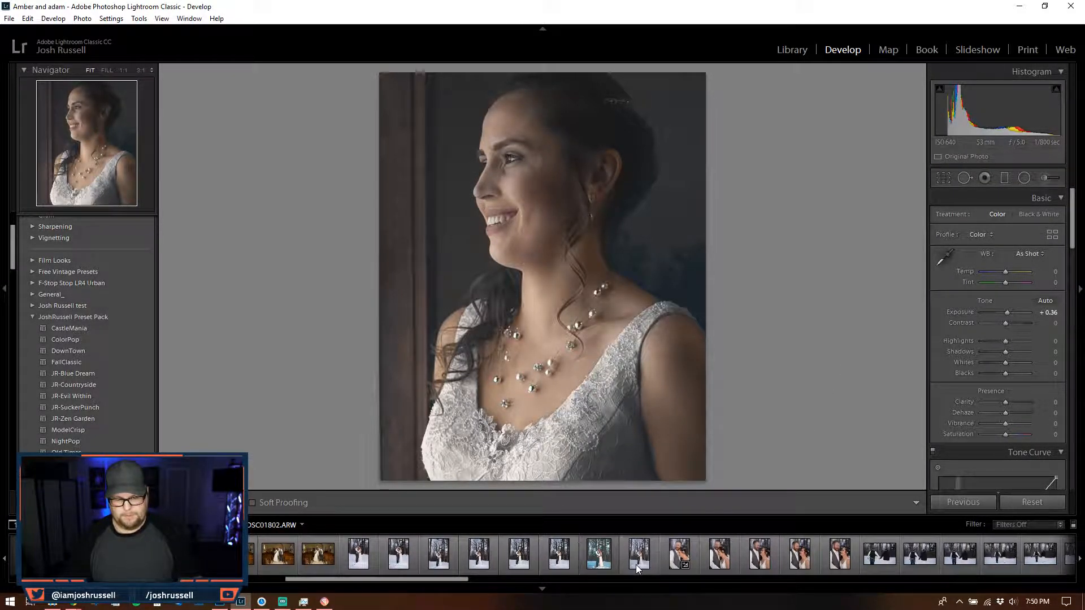
pyautogui.click(635, 565)
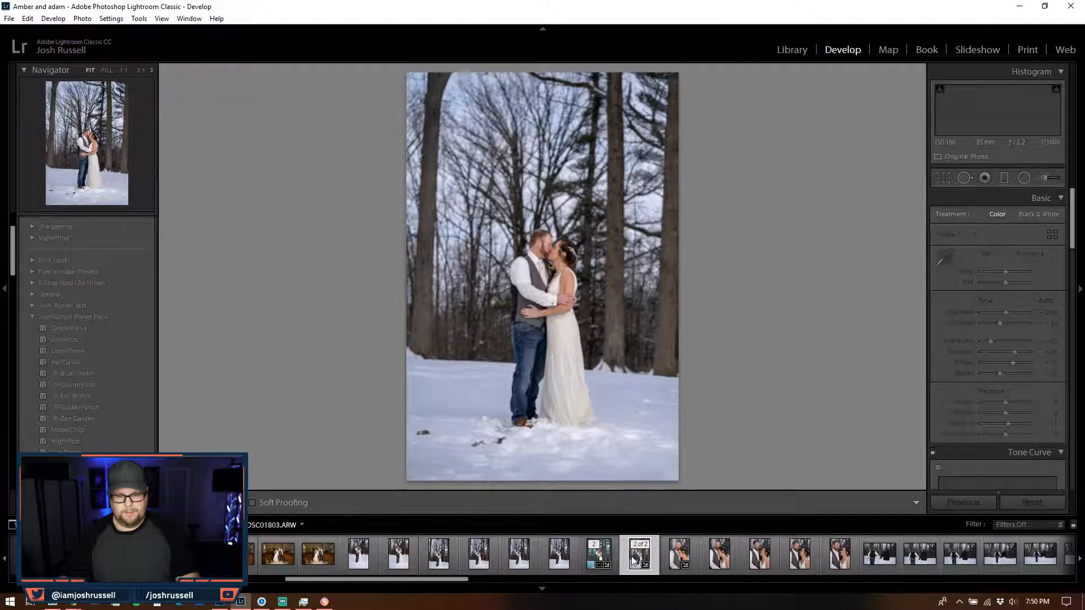
# - Compare the two versions of the kissing couple photo, and open the less processed DSC01803.ARW in Adobe Photoshop CC 2019
pyautogui.click(593, 555)
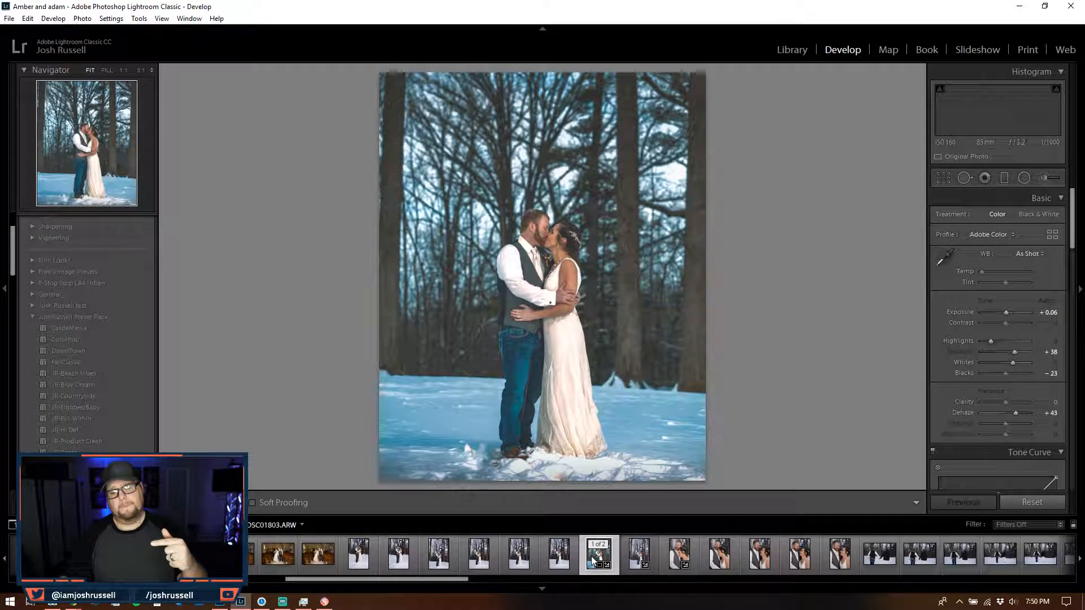
pyautogui.click(635, 552)
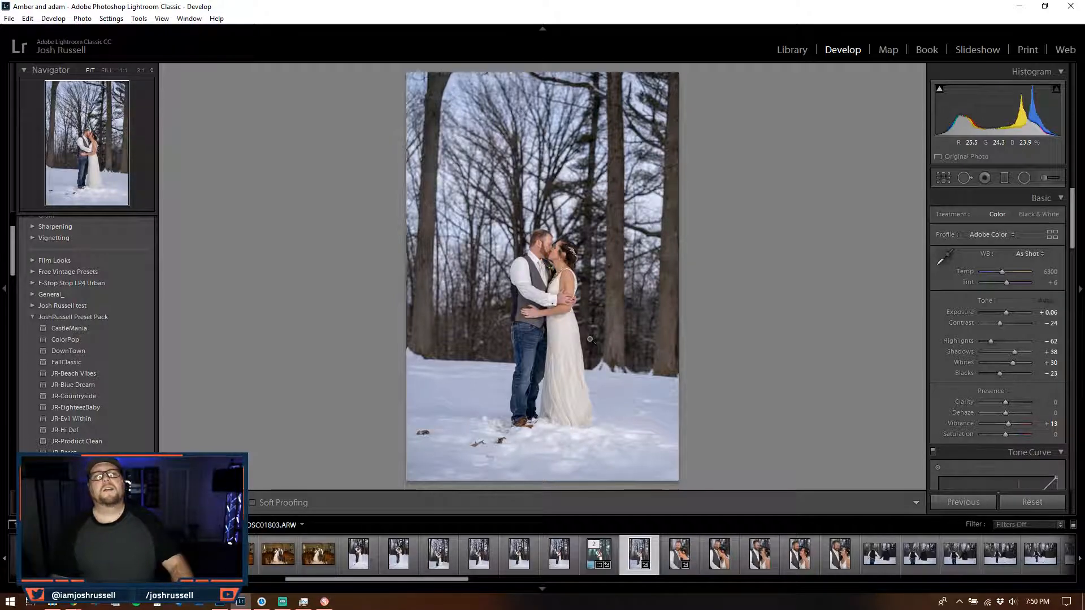
pyautogui.rightClick(608, 315)
pyautogui.moveTo(704, 471)
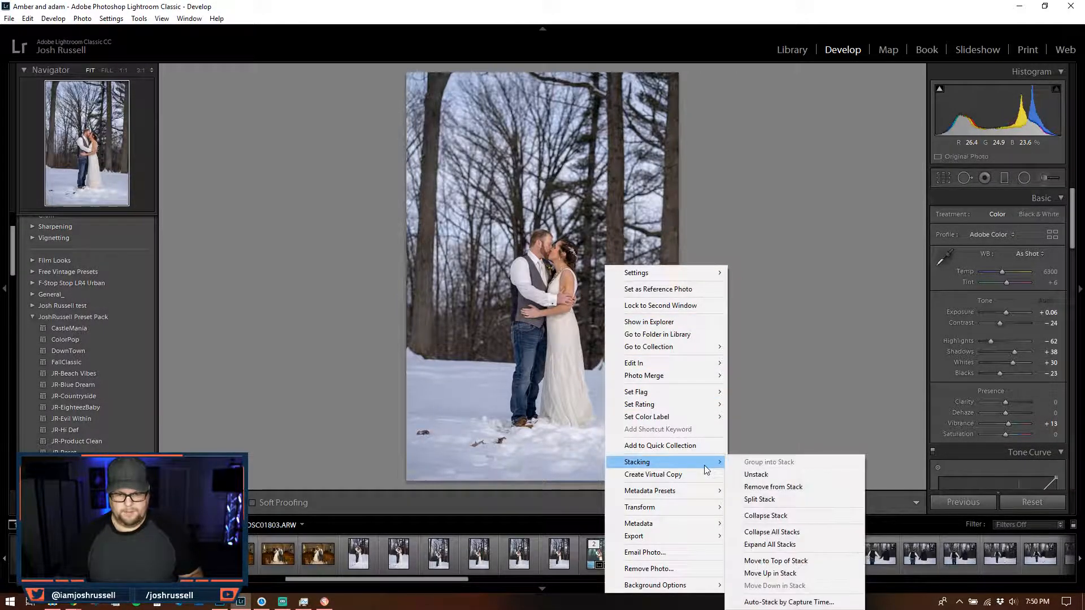
pyautogui.moveTo(702, 365)
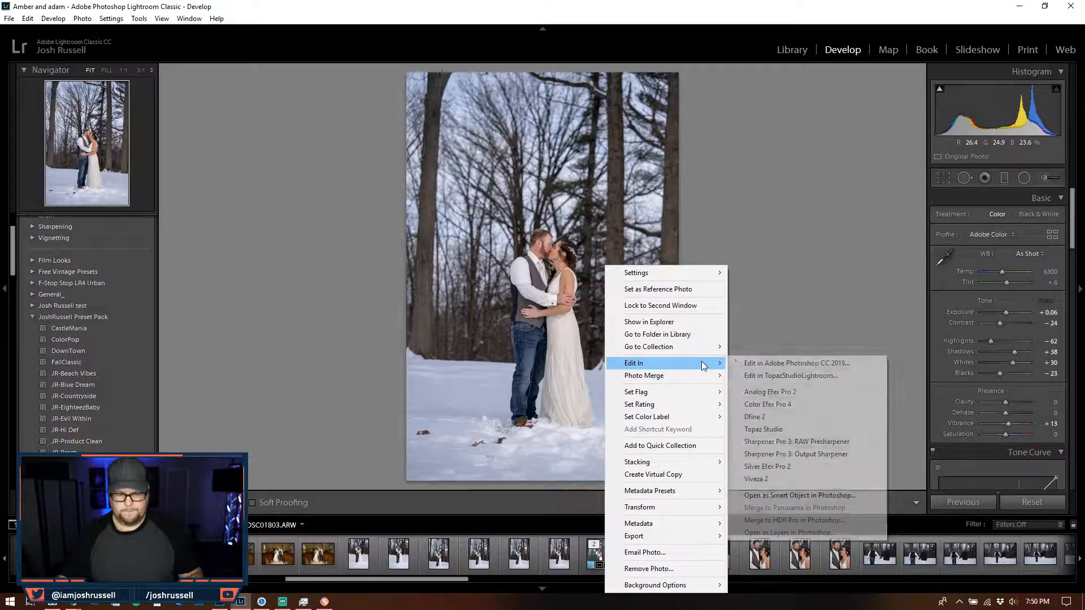
pyautogui.click(779, 363)
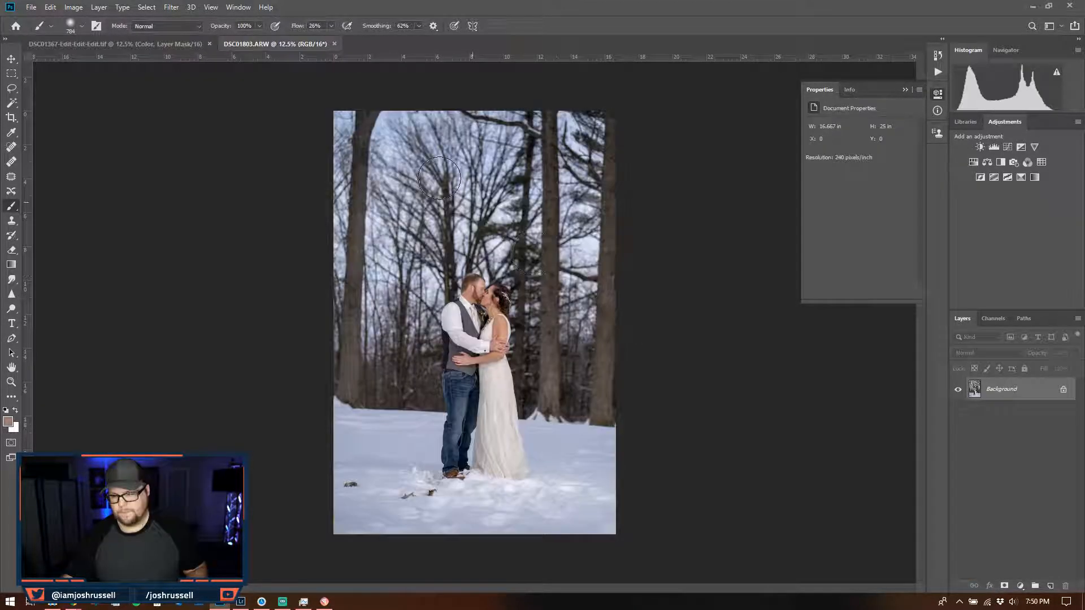
# - Close the other open document, DSC01367-Edit-Edit-Edit.tif, and duplicate the Background layer of DSC01803.ARW under the name Original
pyautogui.click(208, 44)
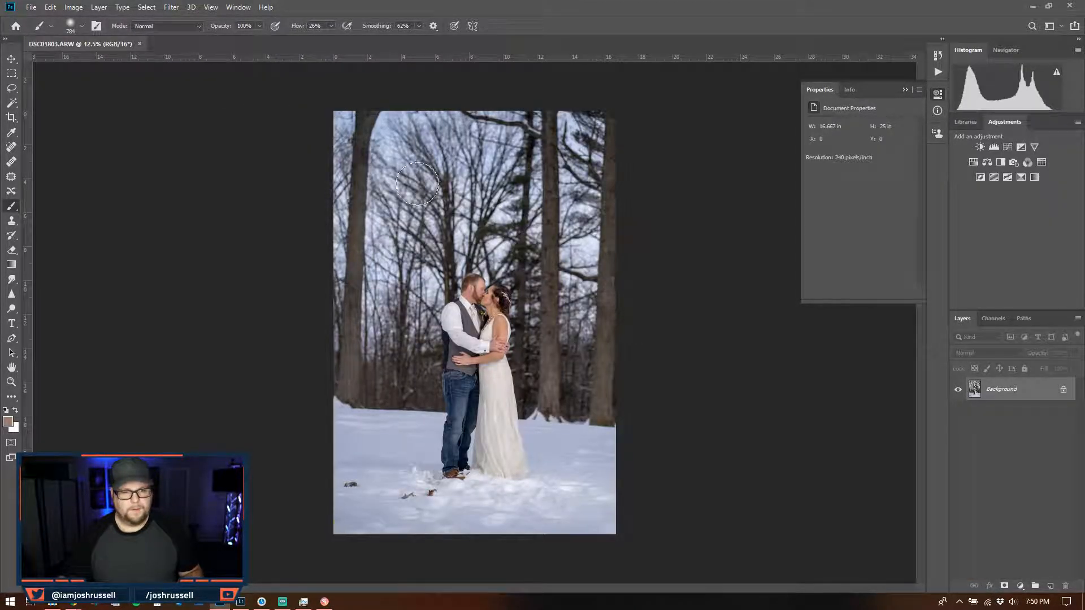
pyautogui.hotkey('ctrl', 'j')
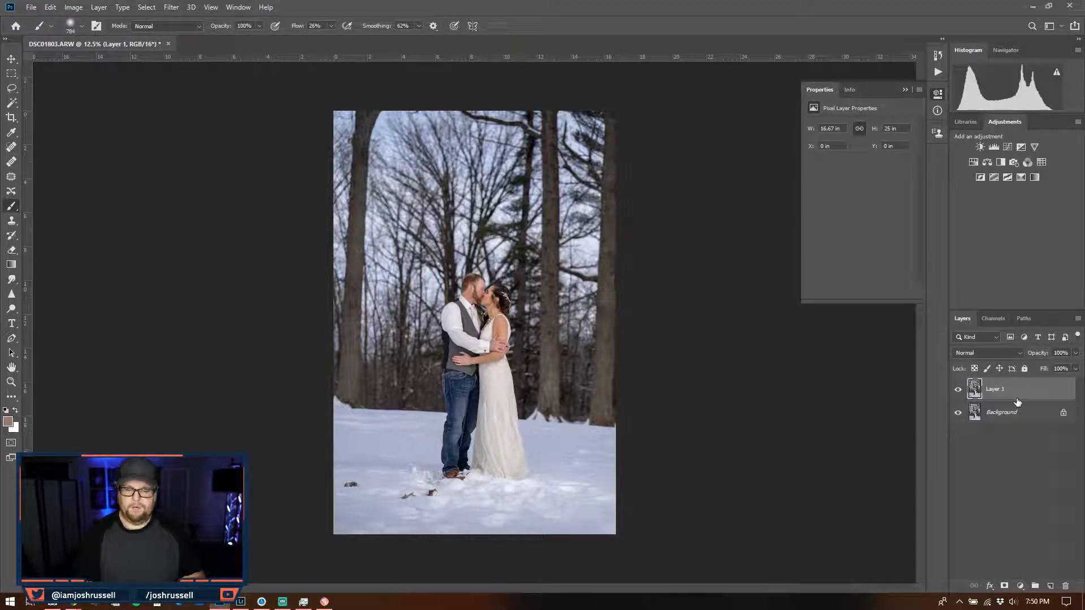
pyautogui.doubleClick(997, 389)
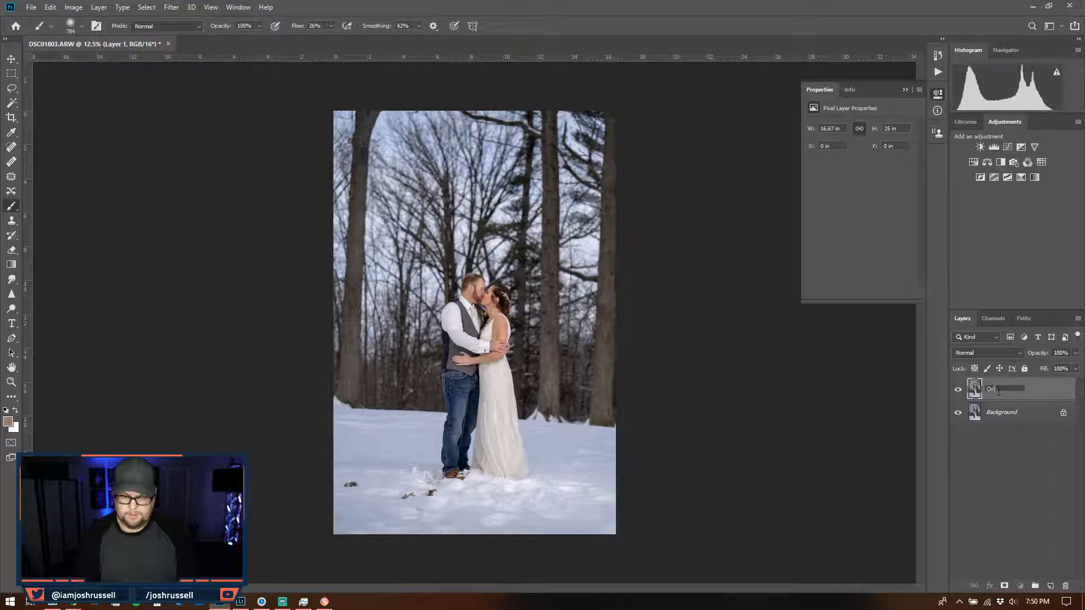
pyautogui.press('Return')
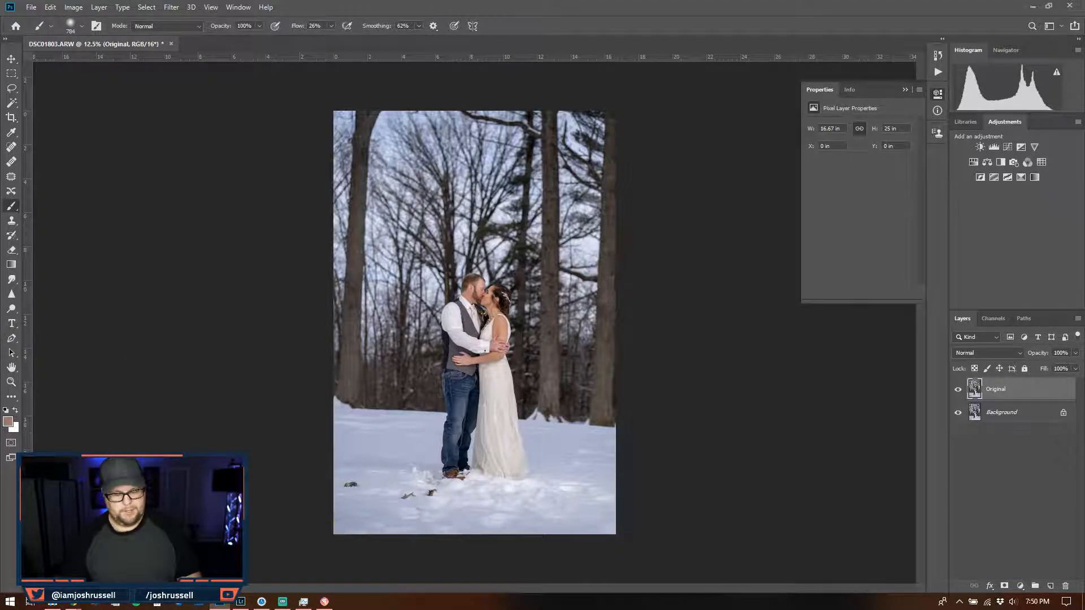
# - Lasso the dark spot in the snow near the photo's lower-left edge and remove it with a Content-Aware fill
pyautogui.click(11, 88)
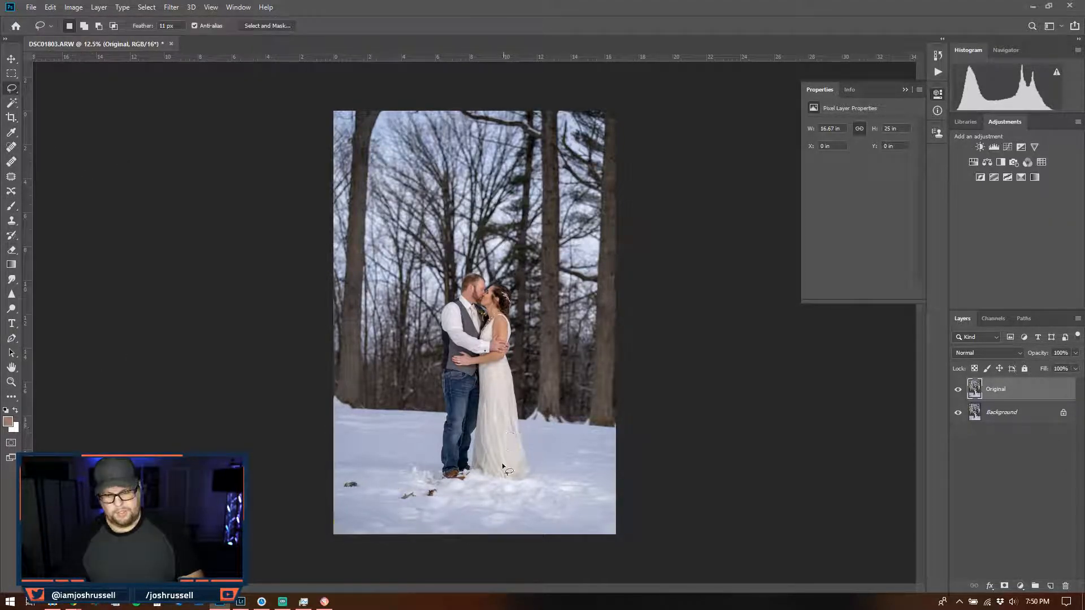
pyautogui.moveTo(354, 489)
pyautogui.mouseDown()
pyautogui.moveTo(344, 492)
pyautogui.moveTo(362, 479)
pyautogui.mouseUp()
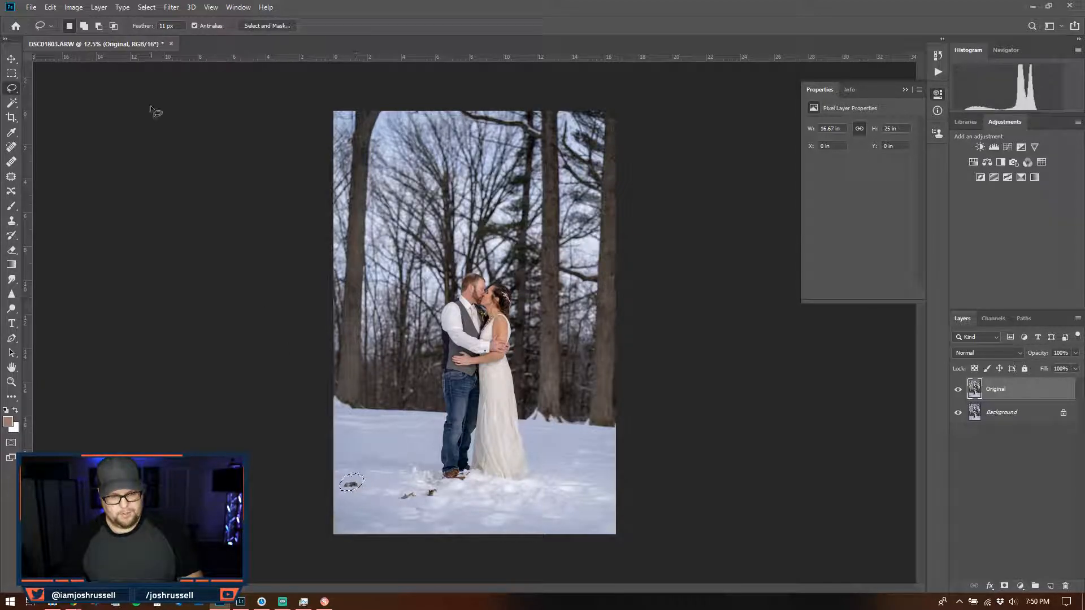
pyautogui.click(51, 8)
pyautogui.click(81, 186)
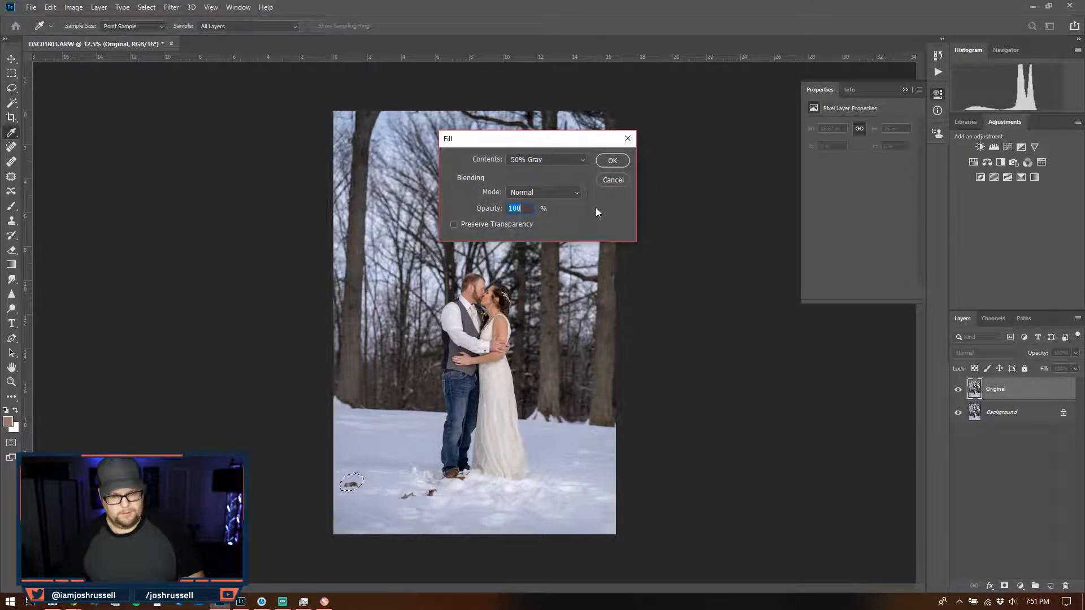
pyautogui.click(546, 159)
pyautogui.click(546, 209)
pyautogui.click(613, 162)
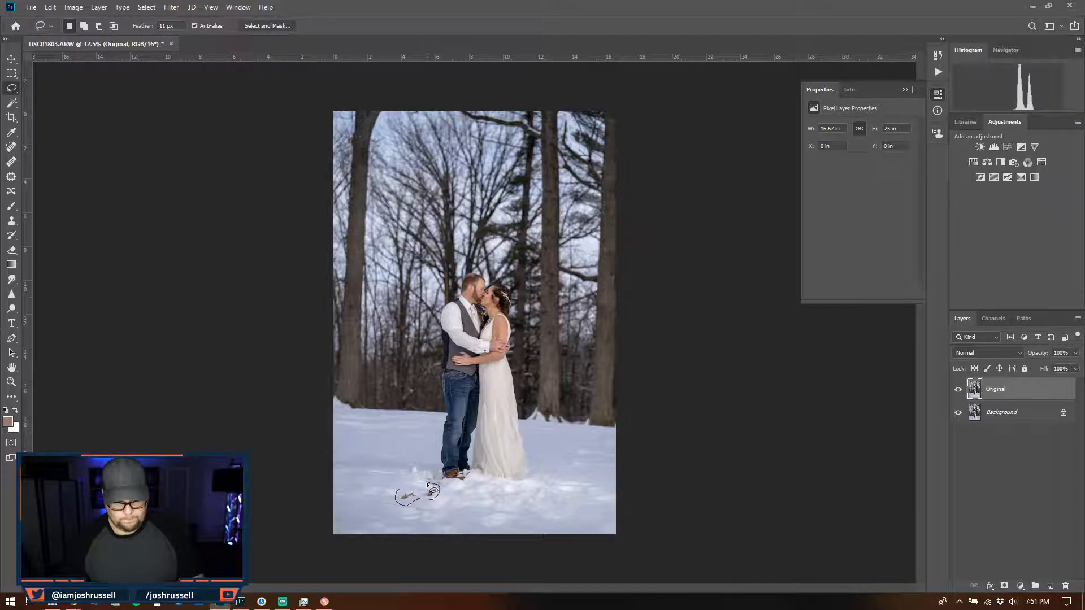
# - Remove the debris in the snow beside the groom's feet with a Content-Aware fill in Normal mode at 100% opacity
pyautogui.click(50, 7)
pyautogui.click(106, 184)
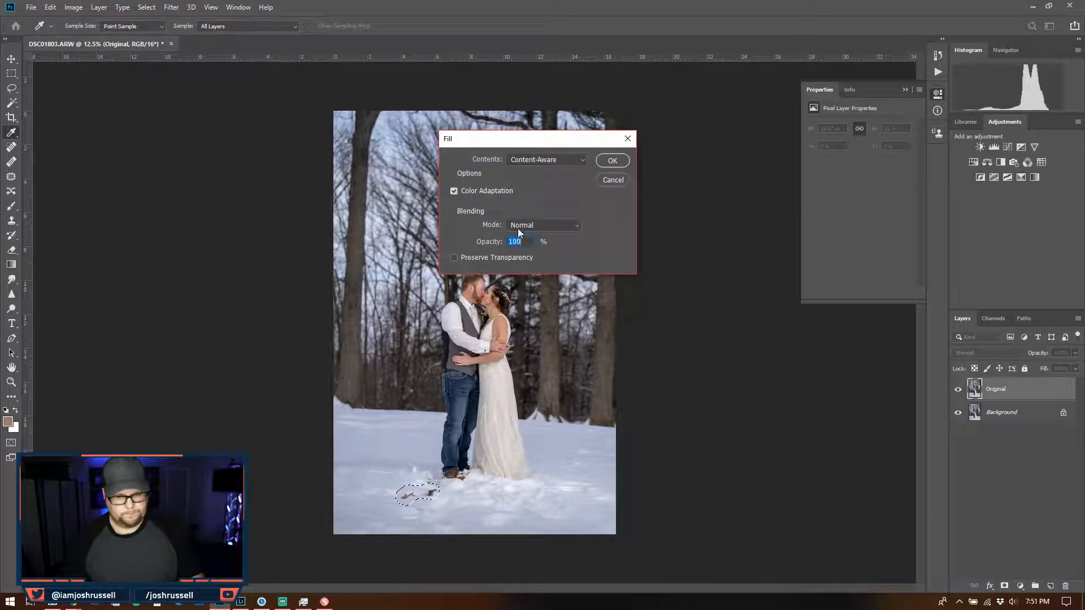
pyautogui.click(601, 161)
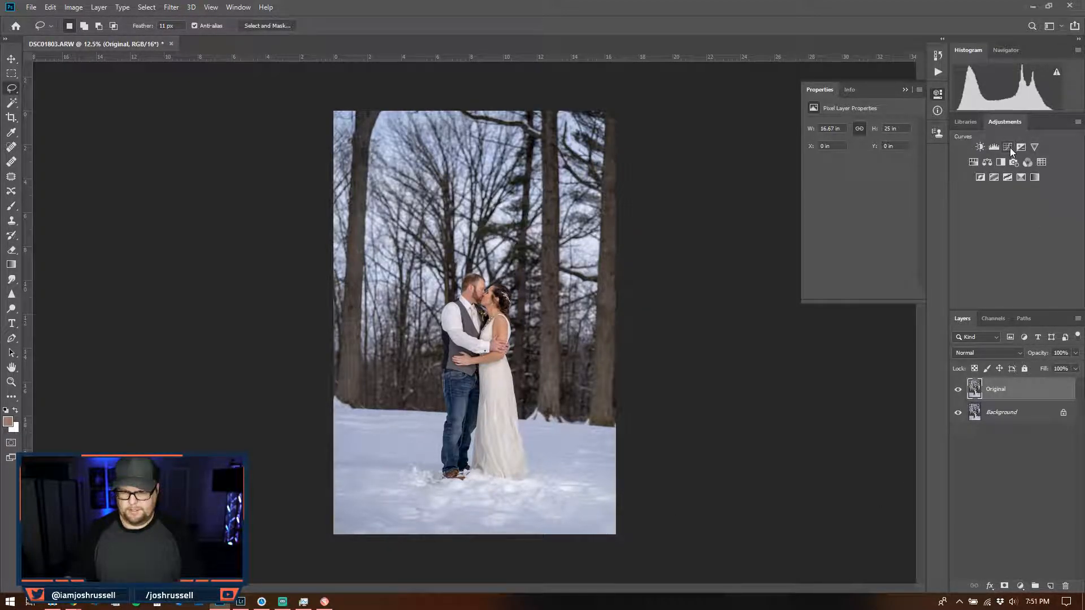
# - Apply the Camera Raw Filter to the Original layer with Temperature +1, Contrast +56, Shadows +59, Clarity +1 and Dehaze +22
pyautogui.click(67, 8)
pyautogui.moveTo(56, 7)
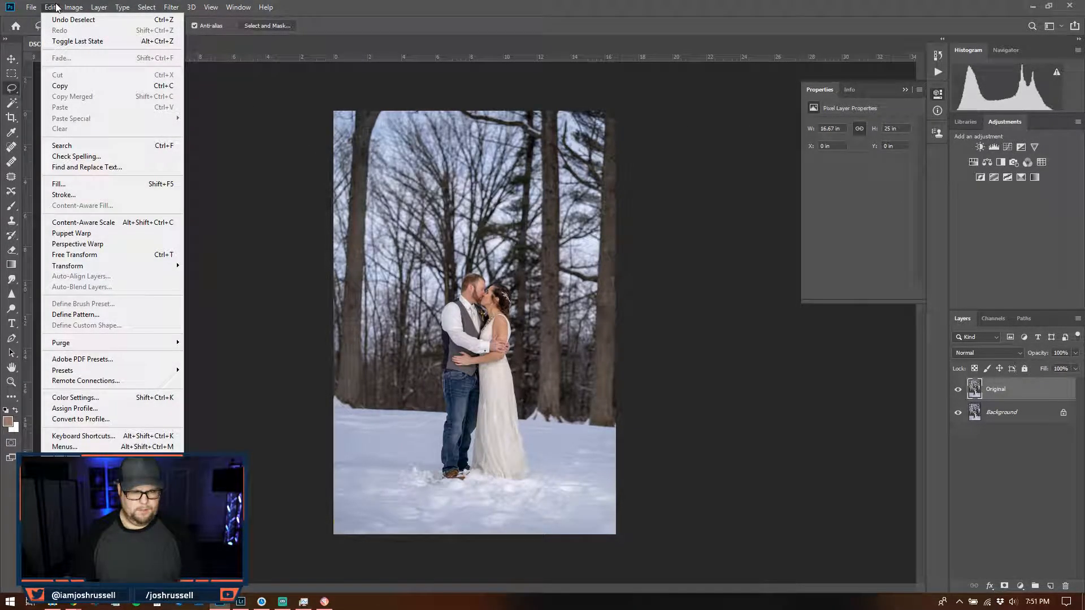
pyautogui.moveTo(151, 9)
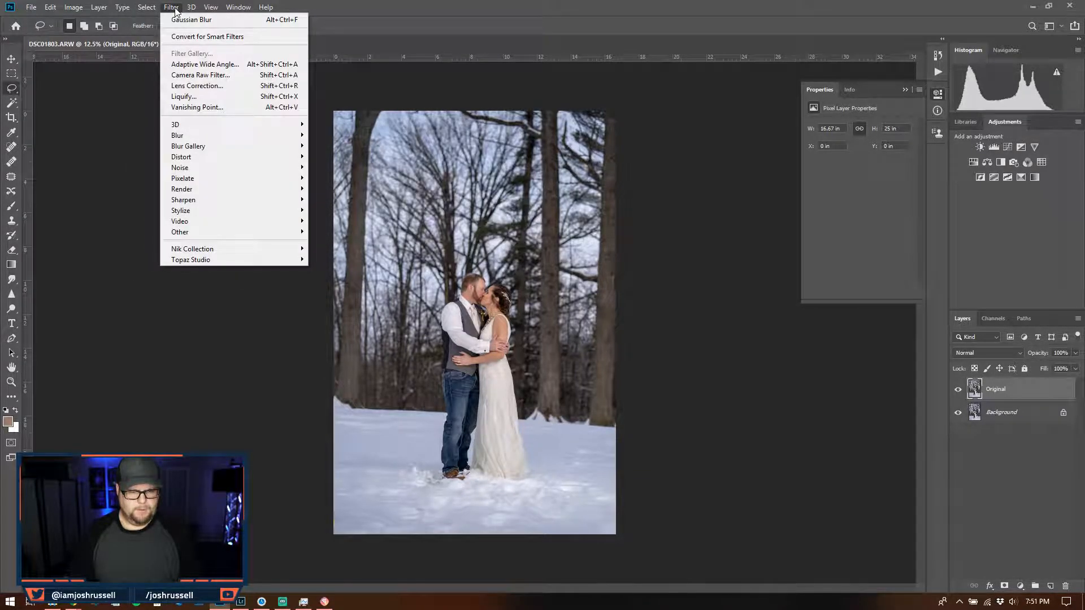
pyautogui.click(216, 75)
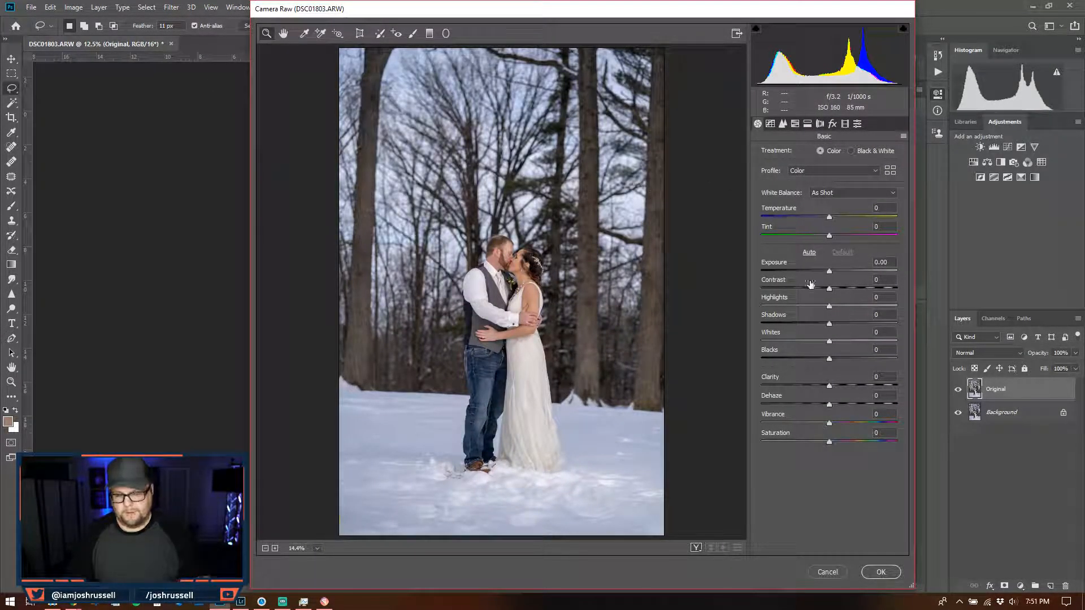
pyautogui.moveTo(830, 289); pyautogui.dragTo(867, 293)
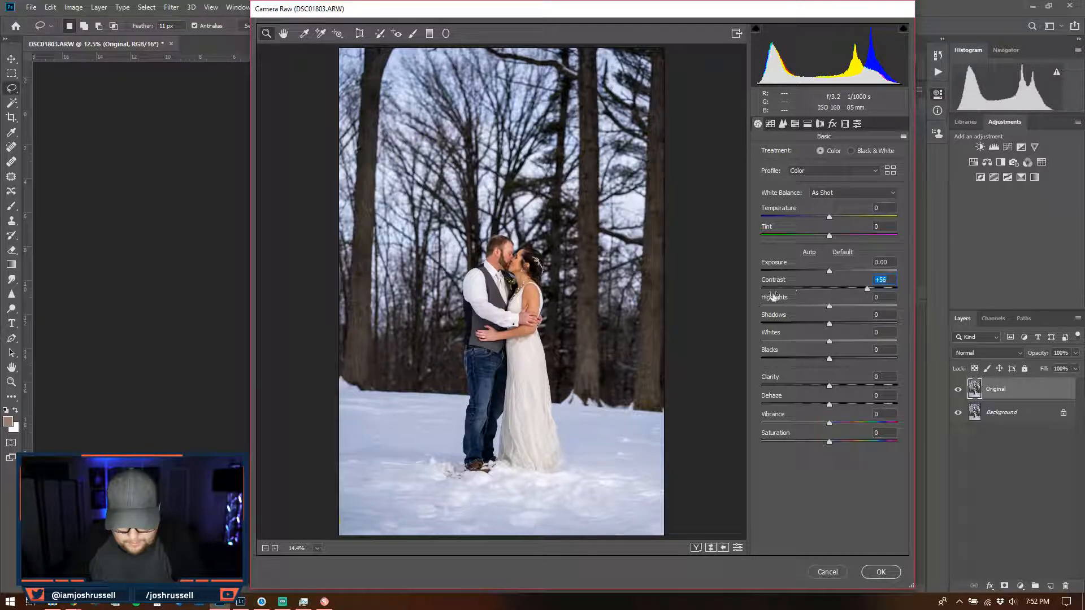
pyautogui.click(829, 217)
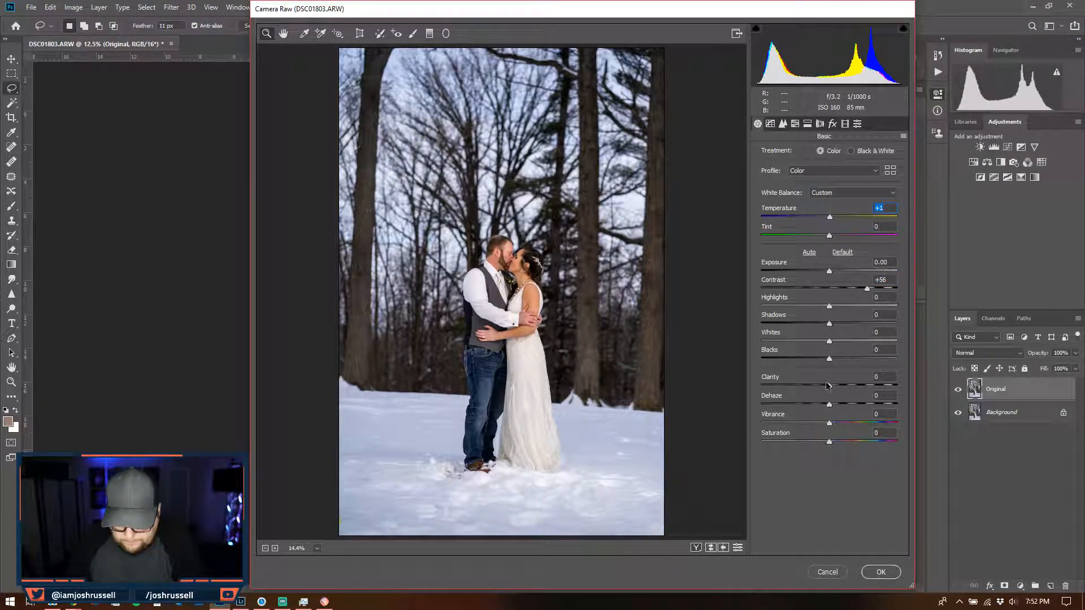
pyautogui.moveTo(826, 404)
pyautogui.mouseDown()
pyautogui.moveTo(844, 407)
pyautogui.moveTo(831, 387)
pyautogui.mouseUp()
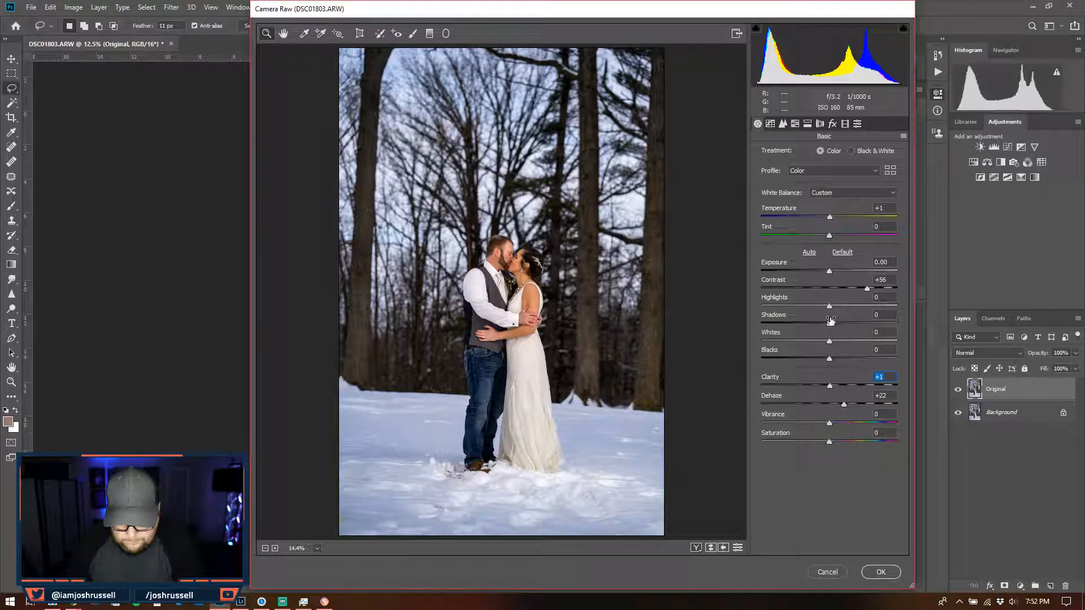
pyautogui.moveTo(829, 326); pyautogui.dragTo(869, 324)
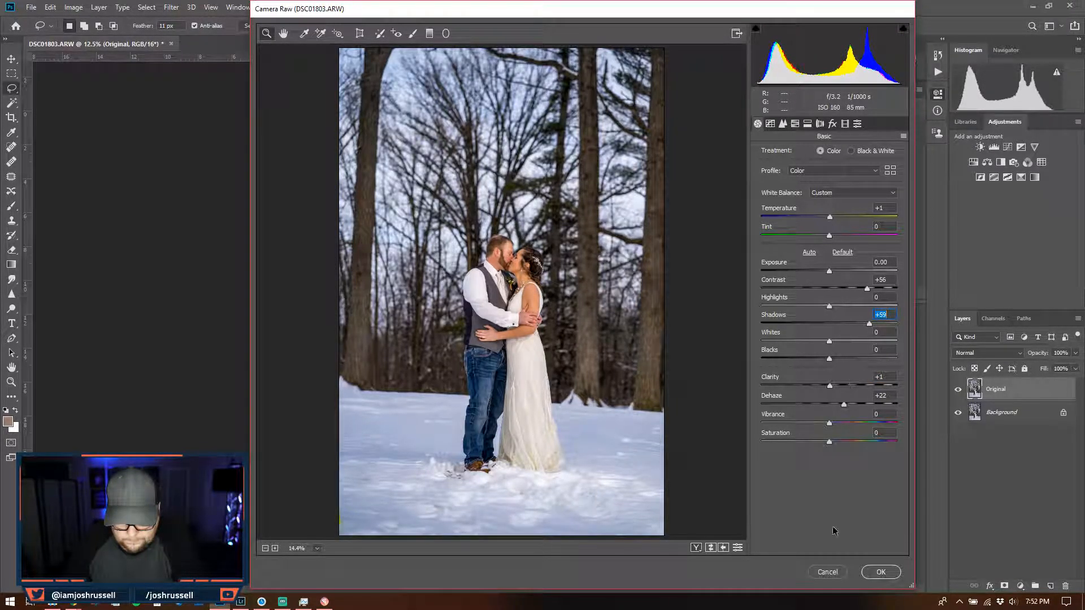
pyautogui.click(878, 572)
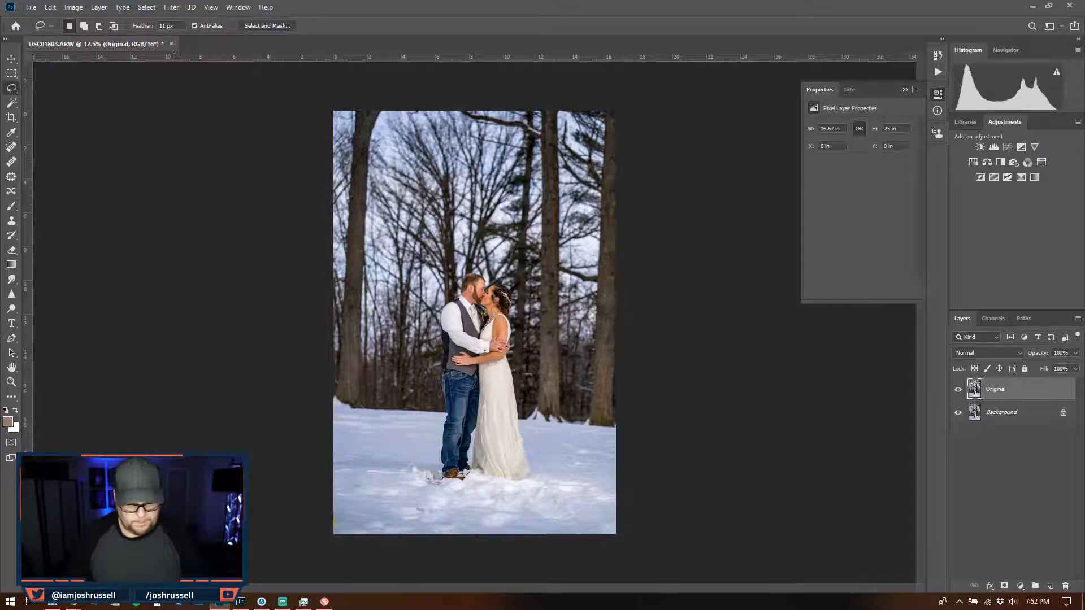
# - Place the snow-storm-png-4 image from the Jetta folder over the photo's upper part, enlarged to about 22.8 x 12.8 in
pyautogui.click(51, 605)
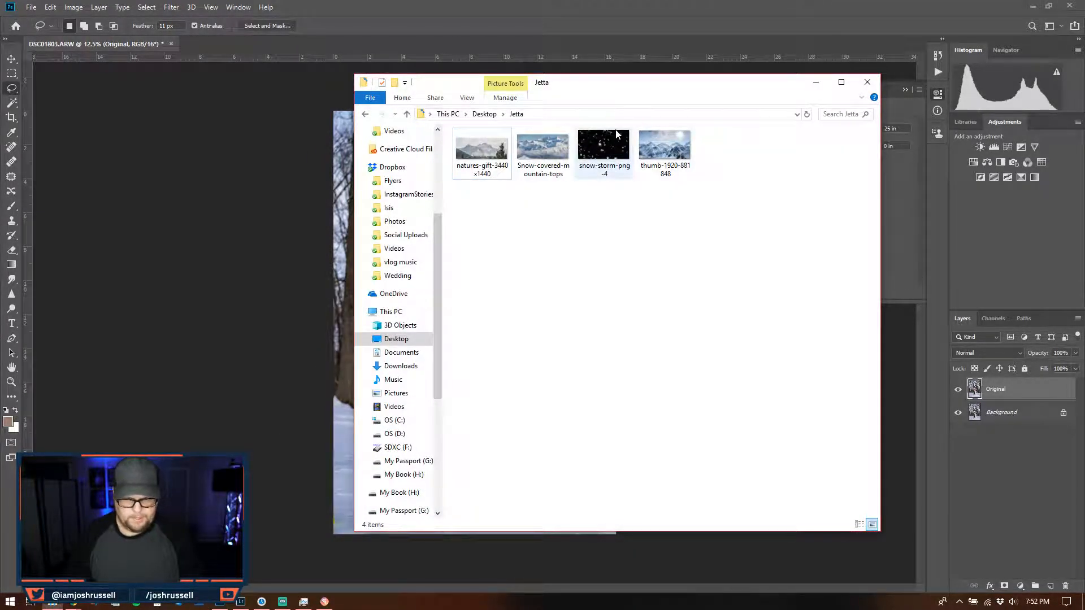
pyautogui.moveTo(603, 89); pyautogui.dragTo(866, 28)
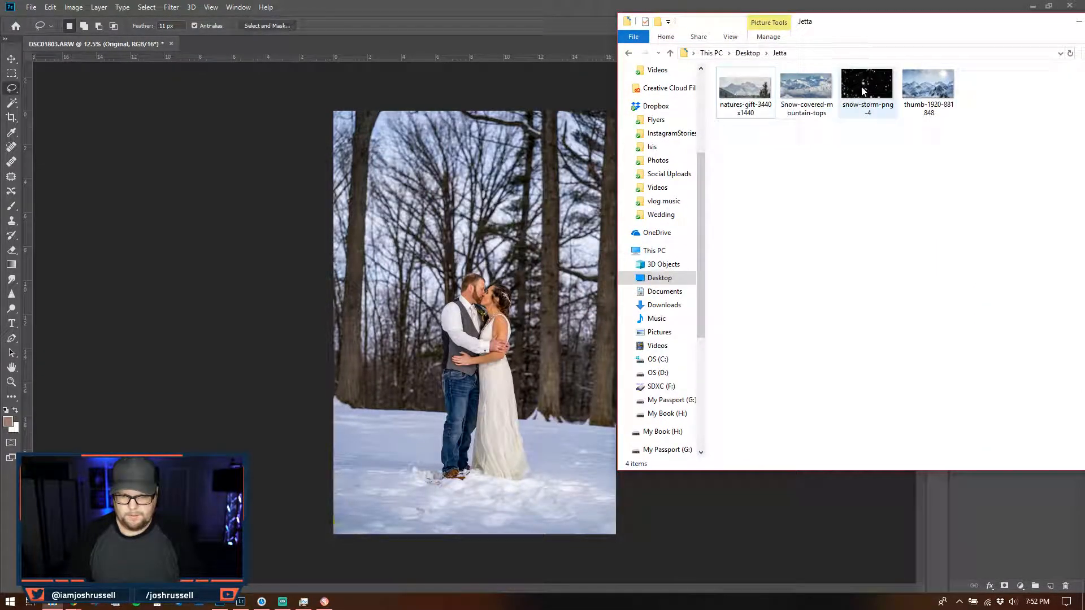
pyautogui.moveTo(863, 92); pyautogui.dragTo(430, 245)
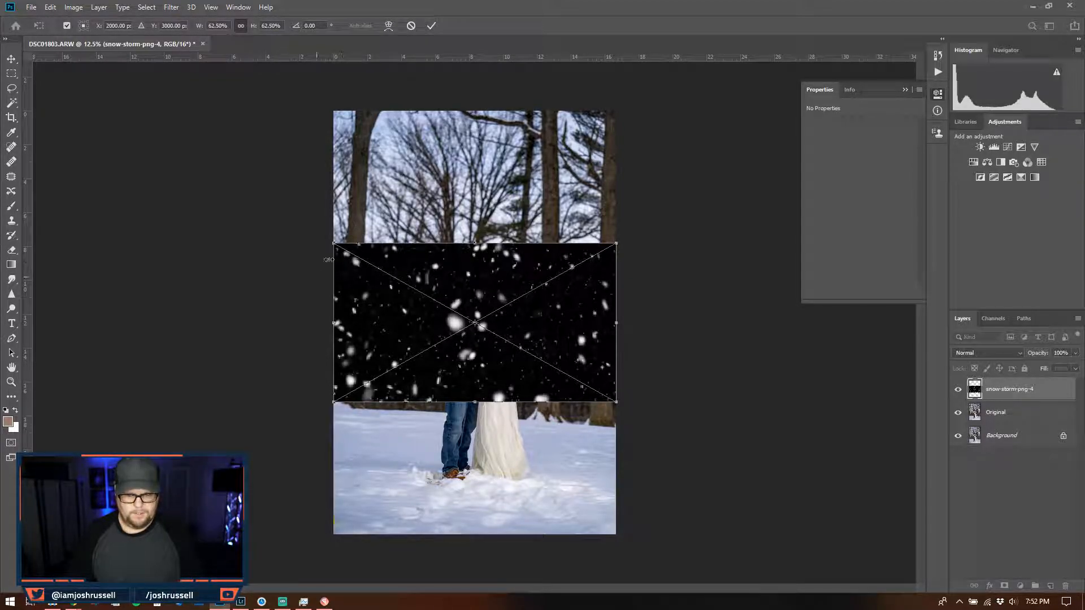
pyautogui.moveTo(477, 287); pyautogui.dragTo(464, 143)
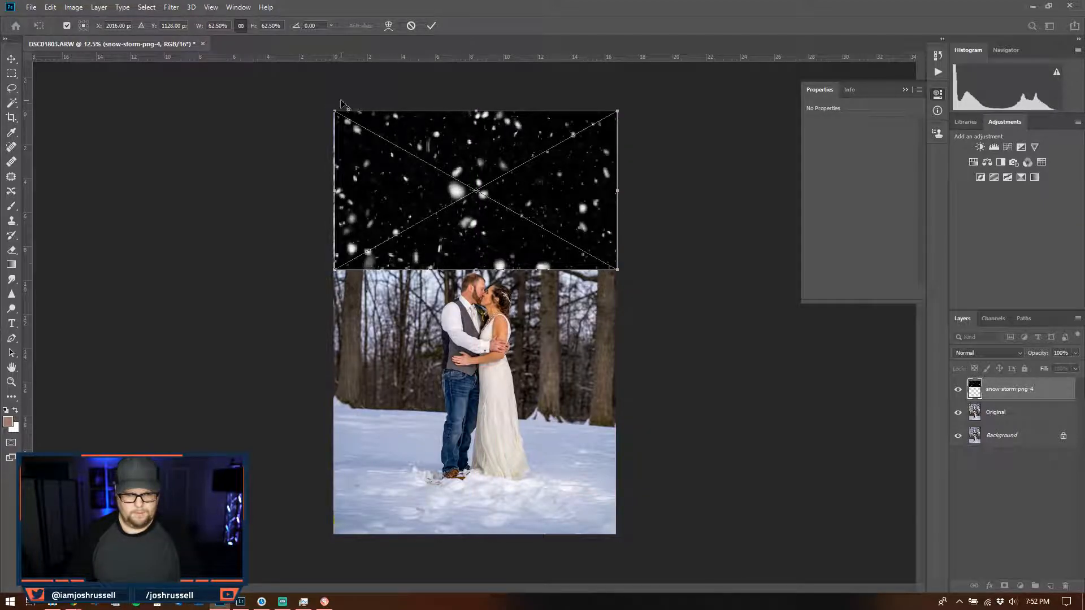
pyautogui.moveTo(332, 111); pyautogui.dragTo(283, 82)
pyautogui.click(433, 27)
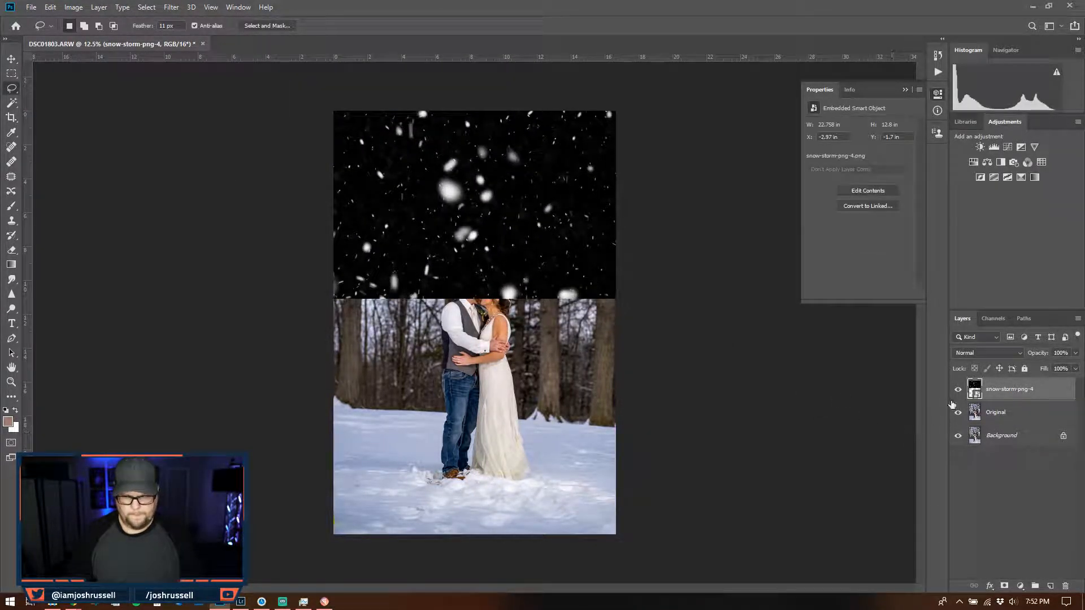
# - Set the snow overlay's blend mode to Screen and place a duplicate over the photo's lower half, at about X -5.97, Y 7.8 in
pyautogui.click(989, 354)
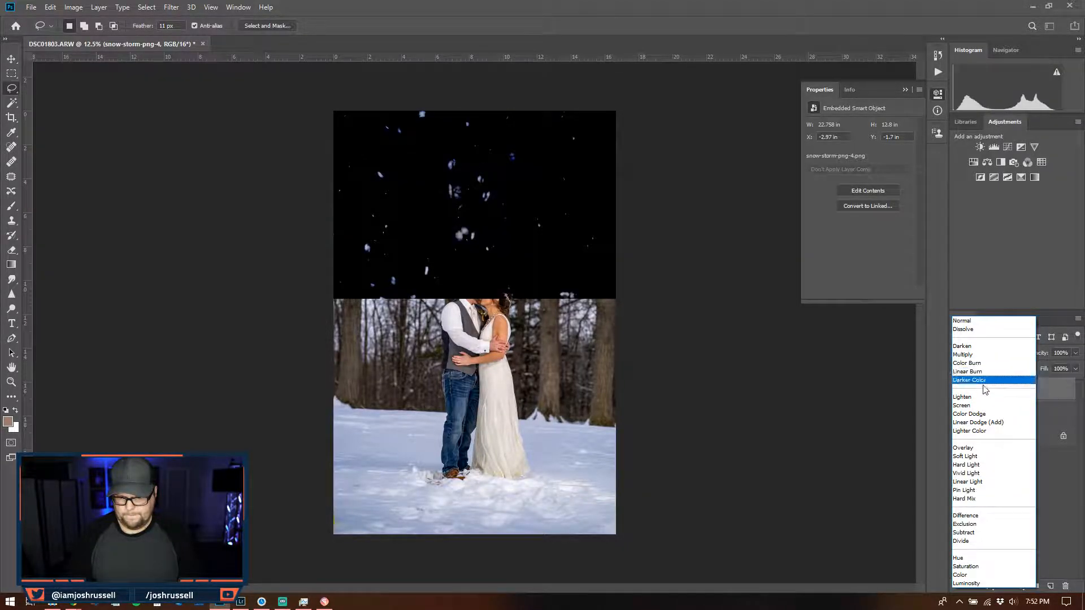
pyautogui.click(963, 405)
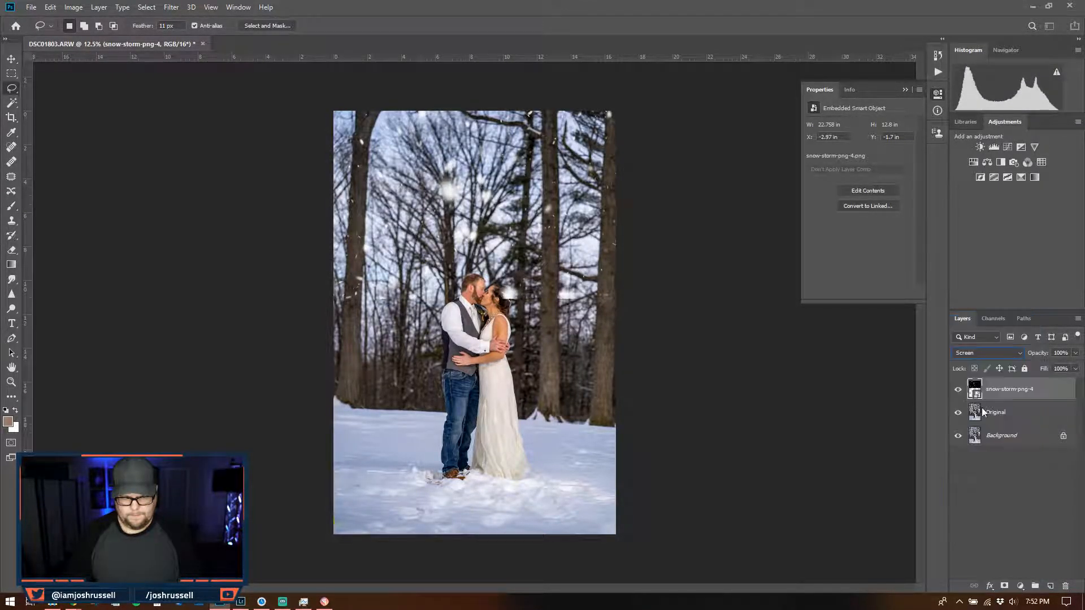
pyautogui.hotkey('ctrl', 'j')
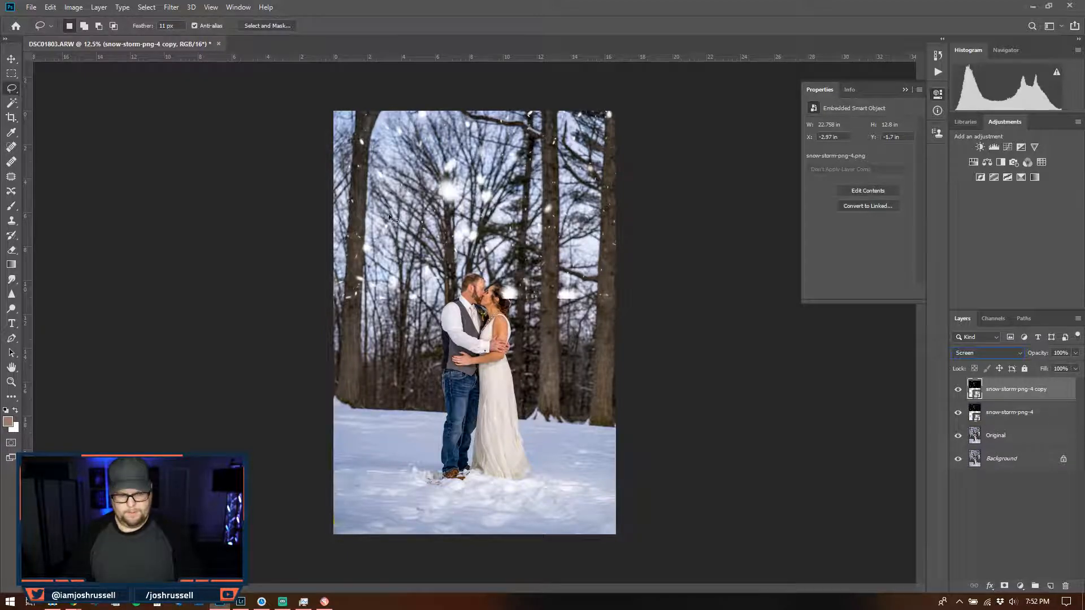
pyautogui.moveTo(412, 171)
pyautogui.mouseDown()
pyautogui.moveTo(405, 213)
pyautogui.moveTo(470, 188)
pyautogui.moveTo(447, 260)
pyautogui.moveTo(448, 381)
pyautogui.moveTo(429, 406)
pyautogui.moveTo(387, 358)
pyautogui.moveTo(424, 350)
pyautogui.mouseUp()
pyautogui.press('Return')
pyautogui.press('v')
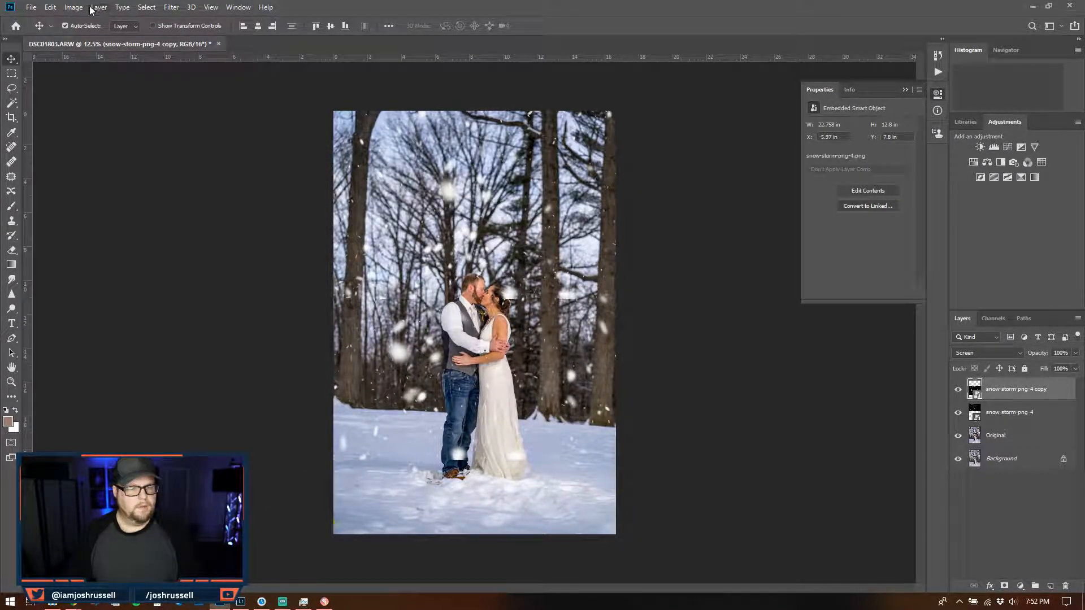
# - Rasterize the duplicate snow overlay layer, snow-storm-png-4 copy
pyautogui.click(51, 7)
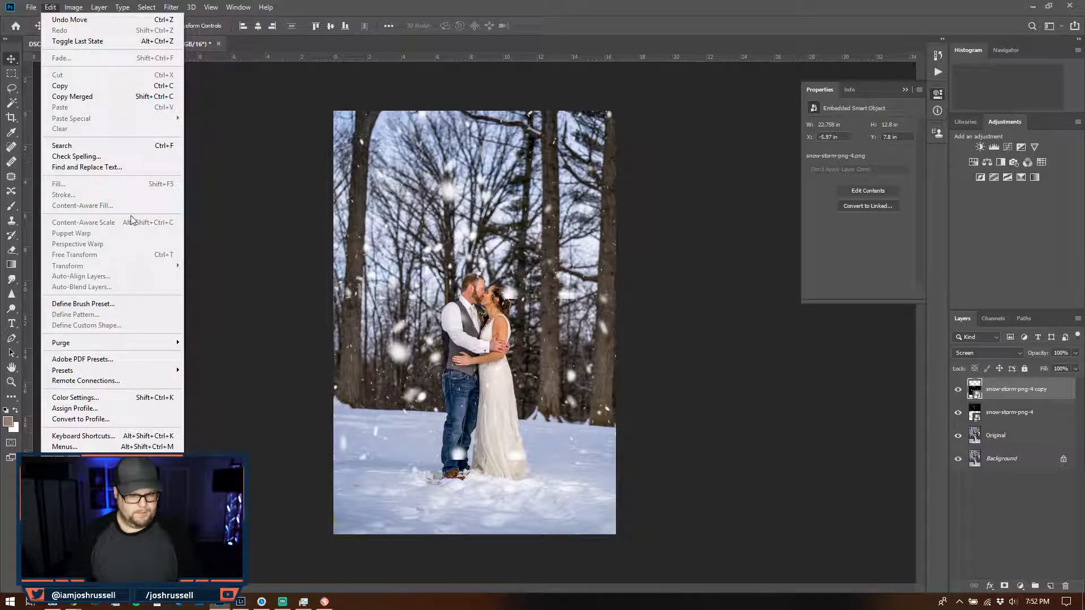
pyautogui.click(422, 437)
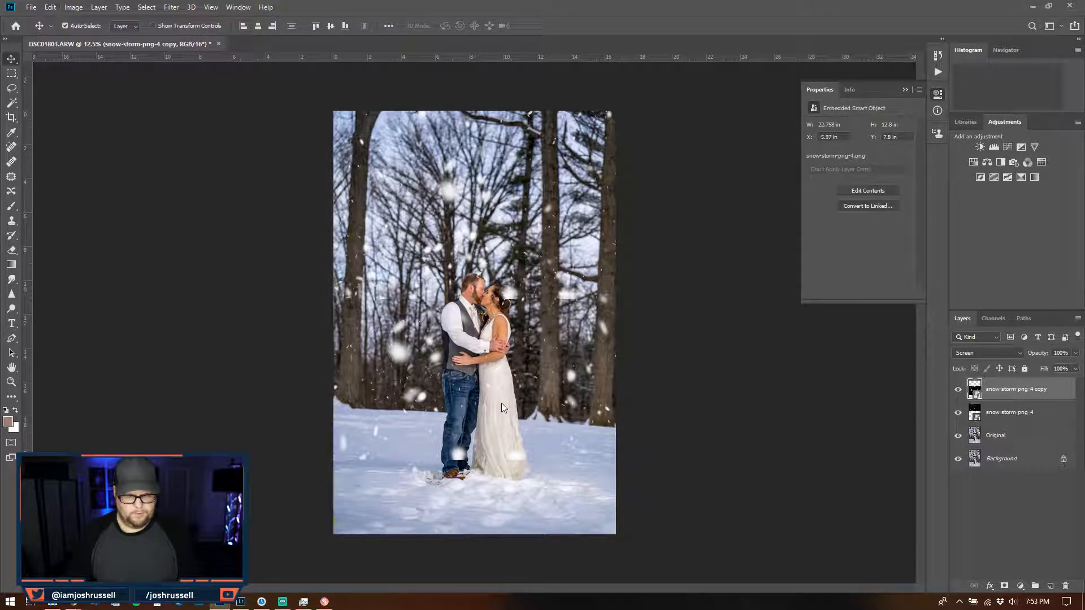
pyautogui.rightClick(1026, 402)
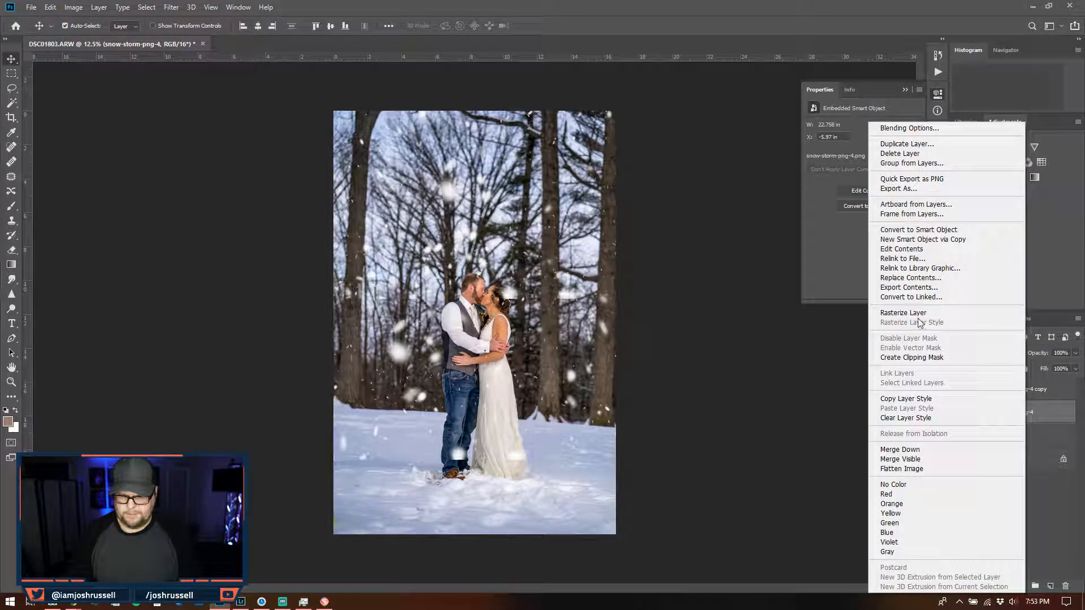
pyautogui.click(1040, 391)
pyautogui.rightClick(1039, 392)
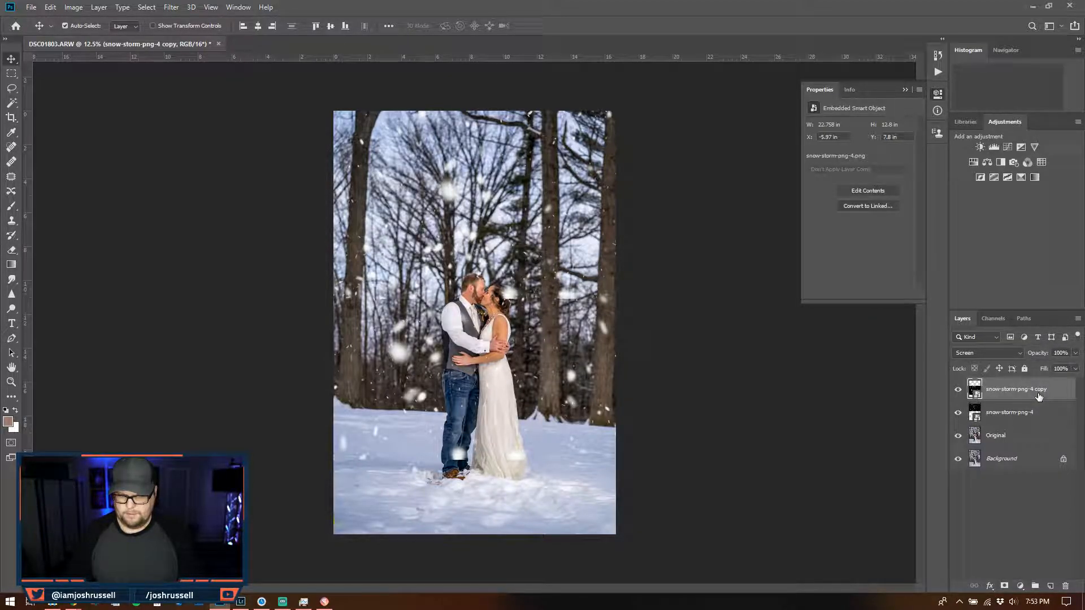
pyautogui.click(949, 313)
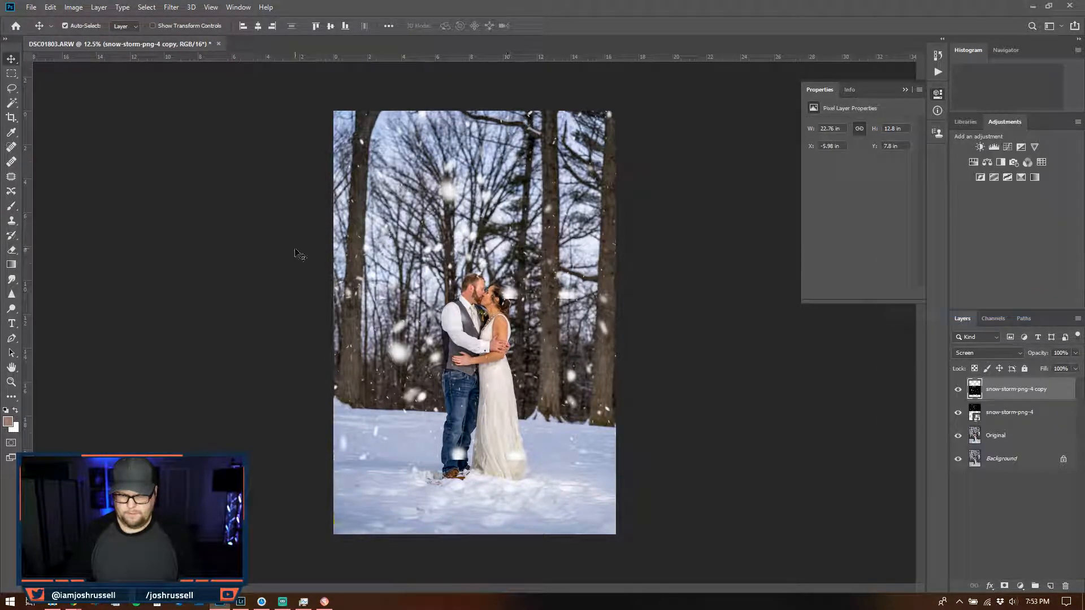
# - Try to rotate the rasterized snow copy 90° clockwise and move it to about X -8.45, Y 8.27 in
pyautogui.click(50, 7)
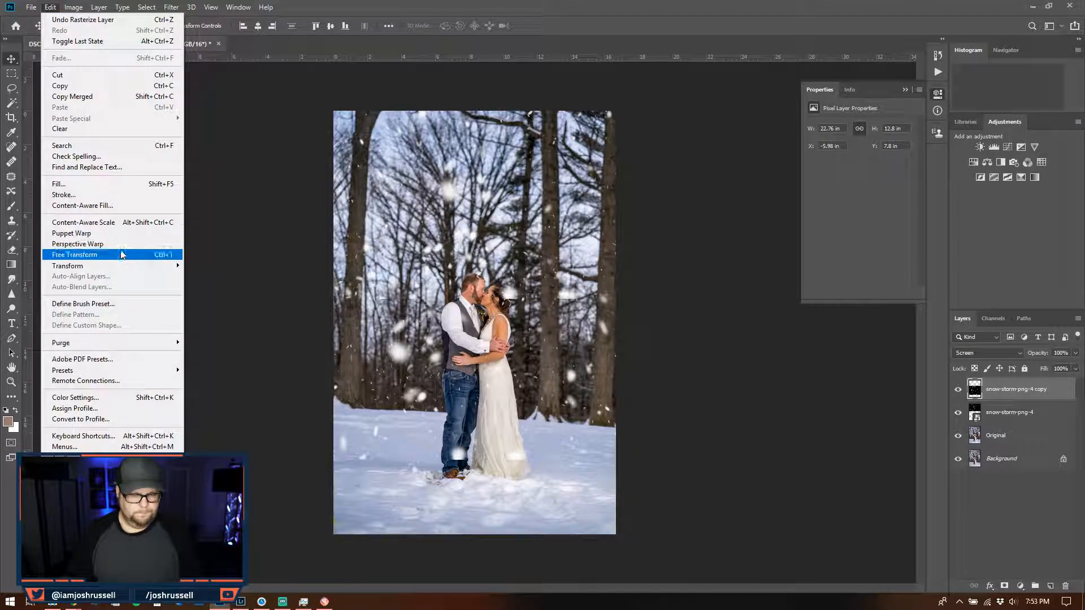
pyautogui.moveTo(125, 268)
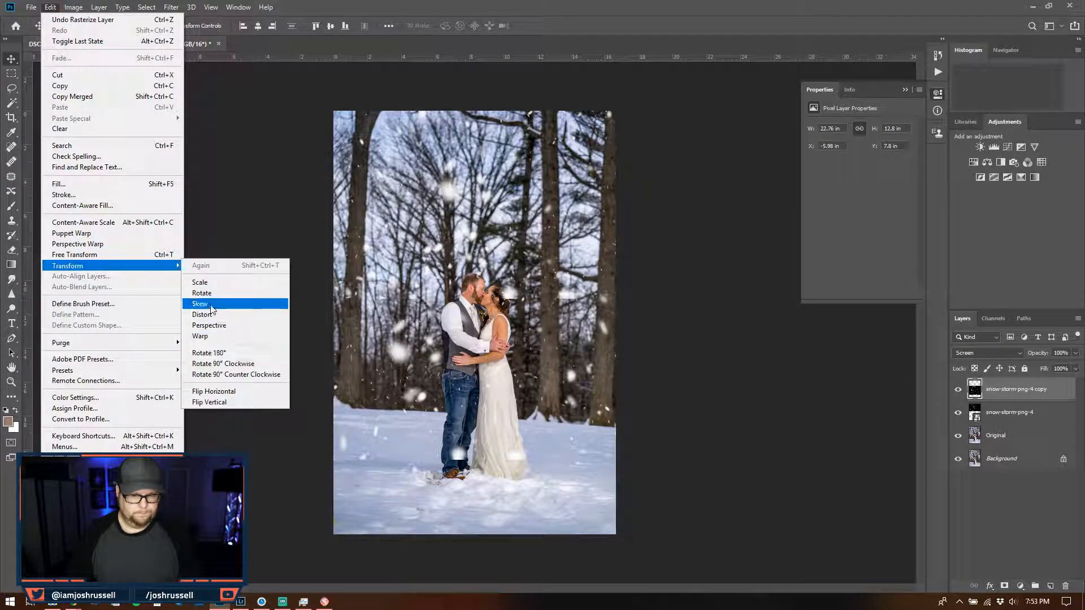
pyautogui.click(223, 364)
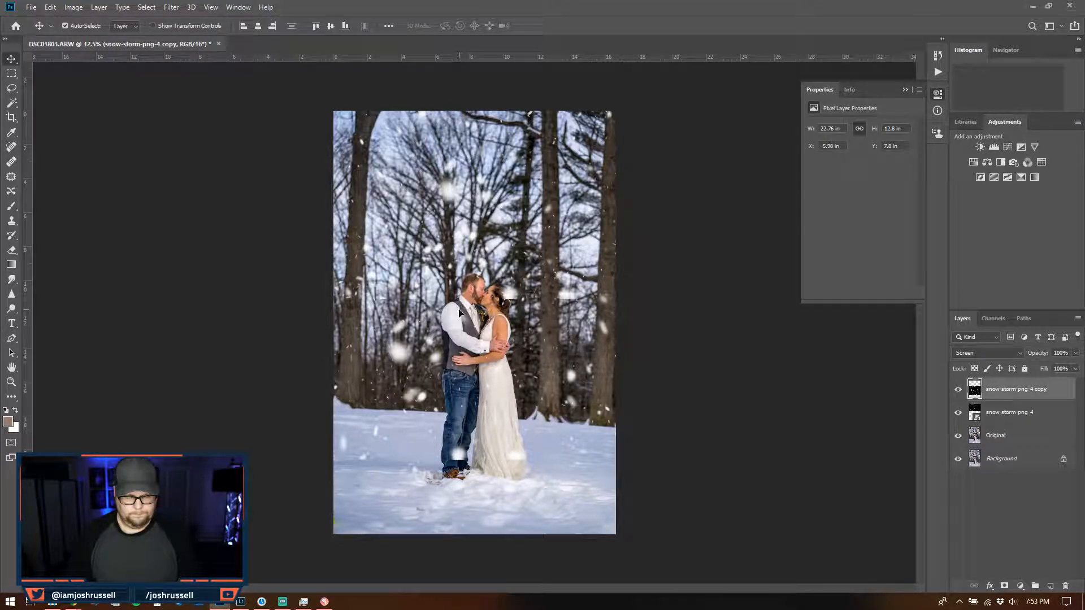
pyautogui.moveTo(460, 341)
pyautogui.mouseDown()
pyautogui.moveTo(419, 332)
pyautogui.moveTo(444, 332)
pyautogui.mouseUp()
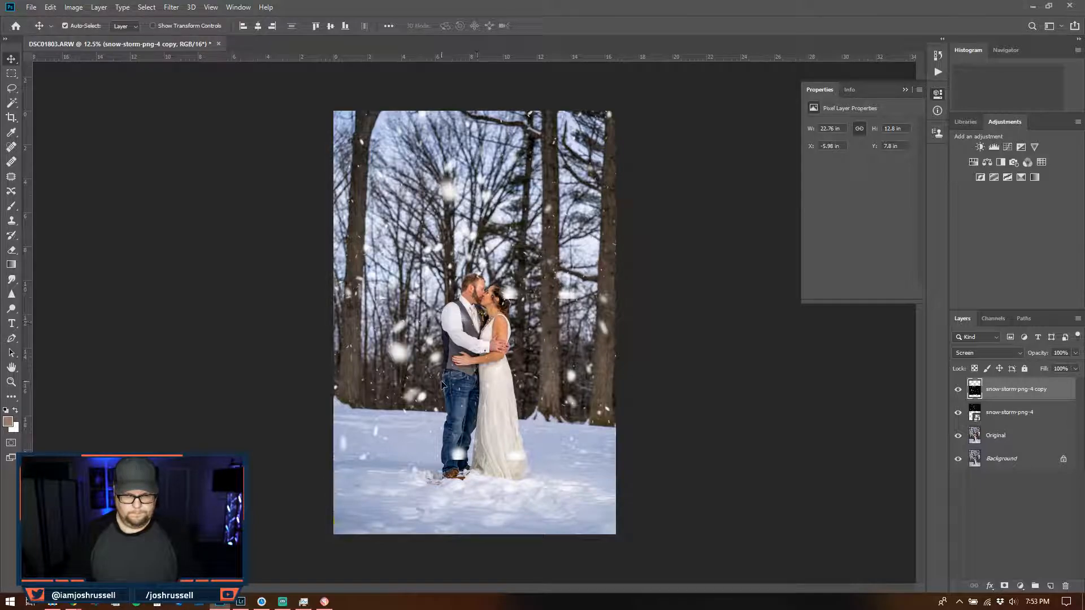
pyautogui.click(1011, 414)
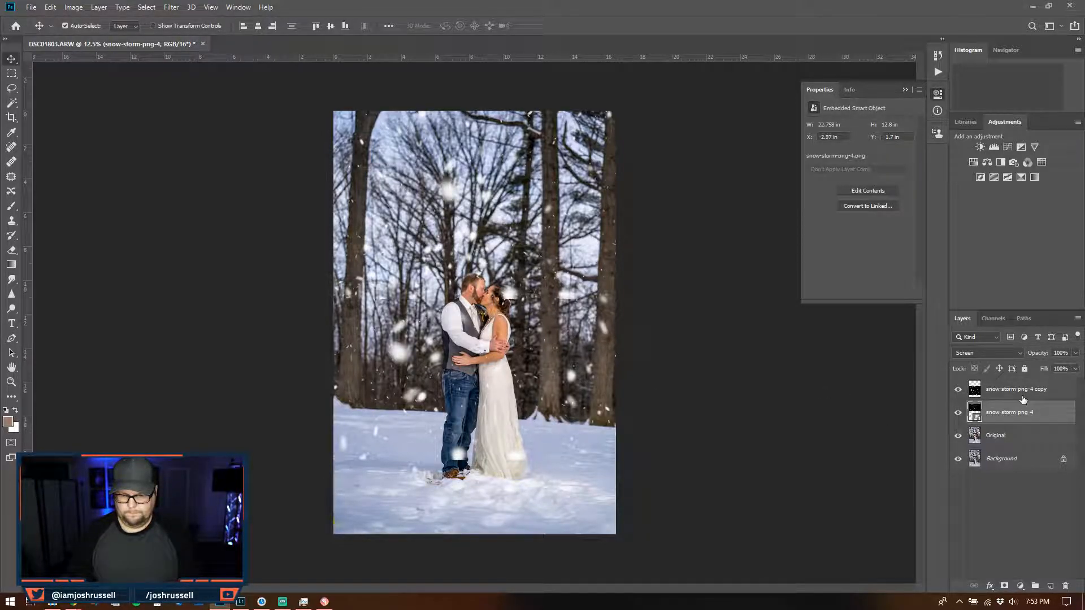
pyautogui.click(1017, 390)
pyautogui.moveTo(428, 348); pyautogui.dragTo(385, 356)
# - Try the 90° clockwise rotation on the snow copy again and move it to about X -3.91, Y 6.13 in
pyautogui.click(49, 7)
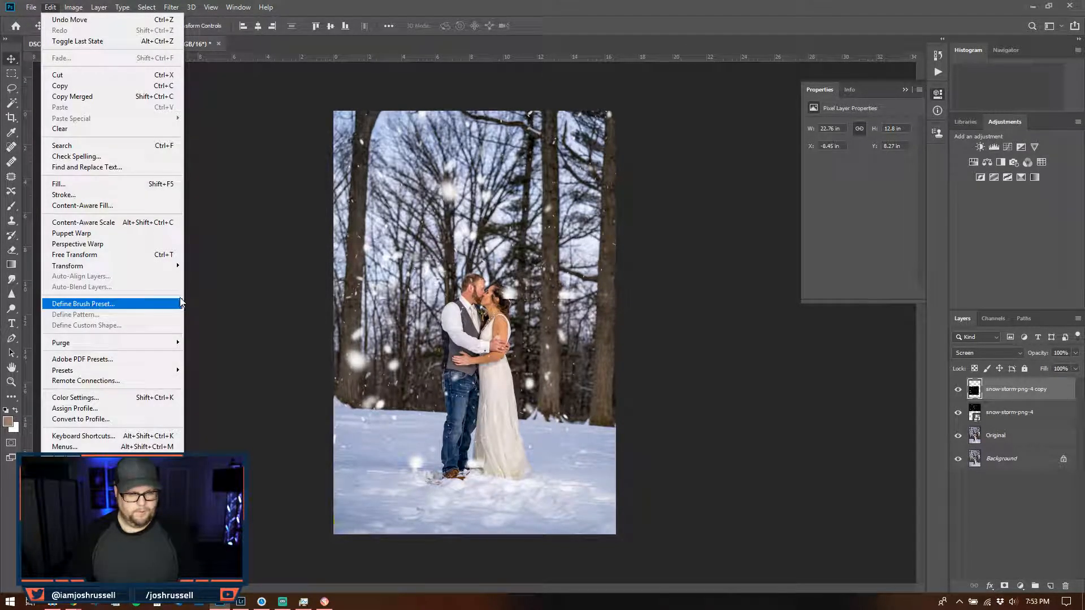
pyautogui.moveTo(145, 270)
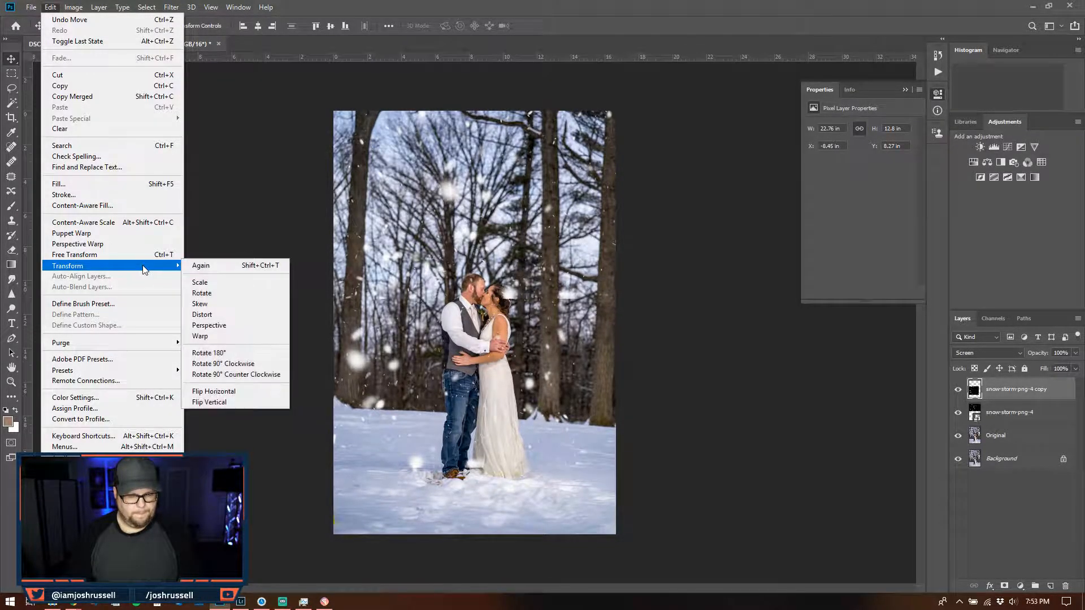
pyautogui.click(246, 365)
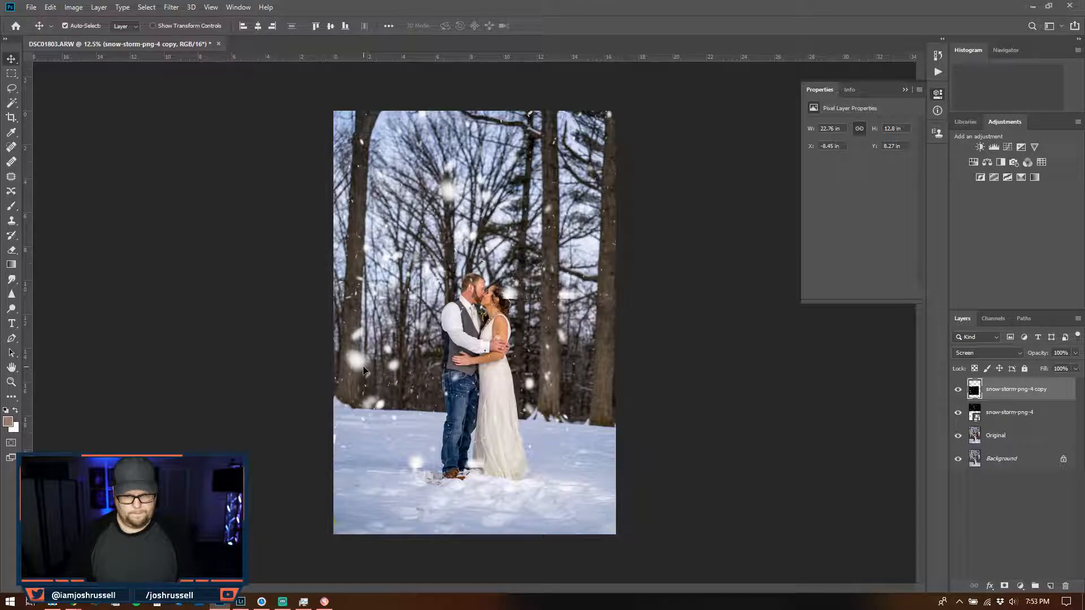
pyautogui.moveTo(414, 352); pyautogui.dragTo(428, 341)
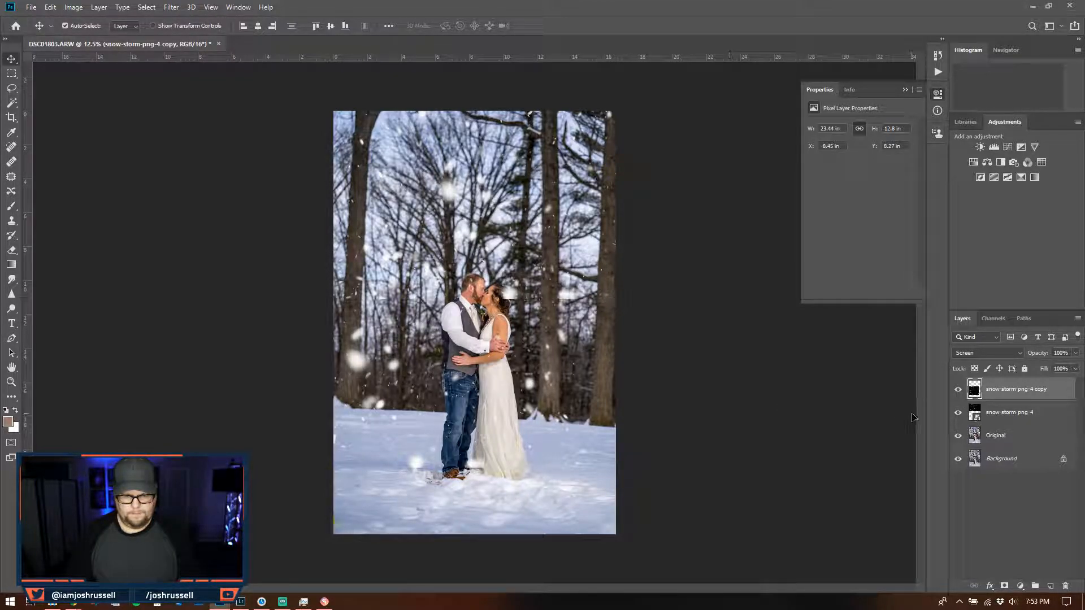
pyautogui.click(1047, 413)
pyautogui.click(1032, 390)
pyautogui.moveTo(365, 375); pyautogui.dragTo(438, 339)
pyautogui.hotkey('ctrl', 't')
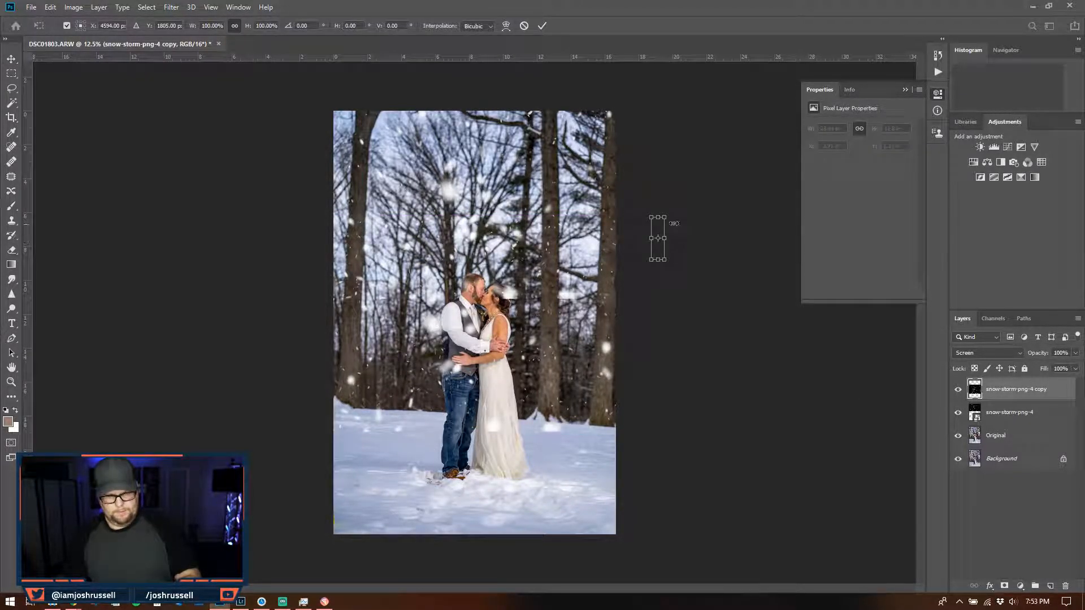
pyautogui.press('Return')
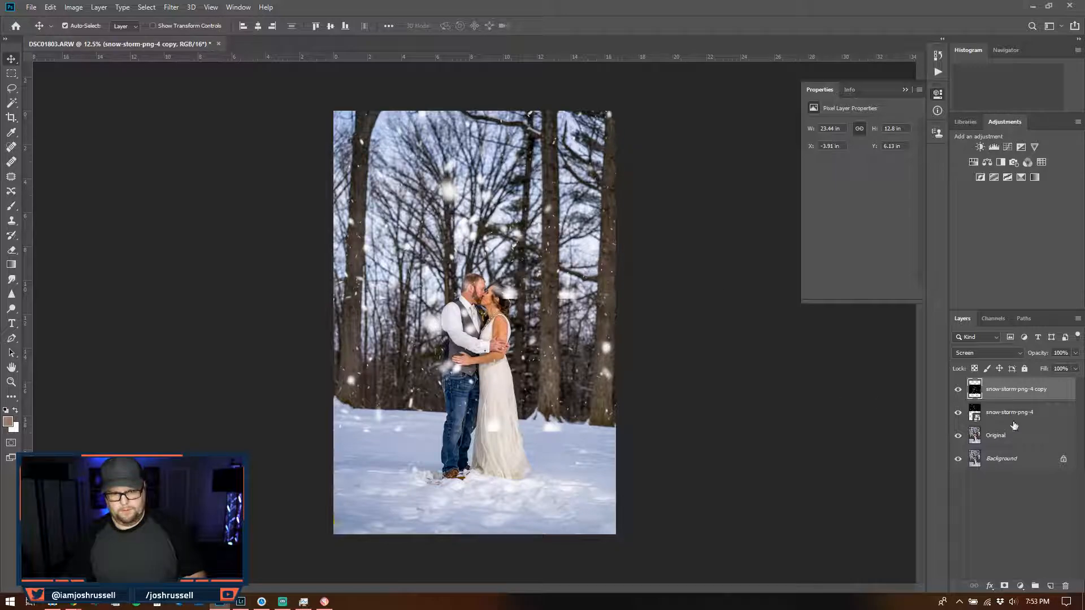
# - Move the snow copy toward the photo's lower-left corner, to about X -11.38, Y 12.63 in
pyautogui.moveTo(521, 346); pyautogui.dragTo(408, 348)
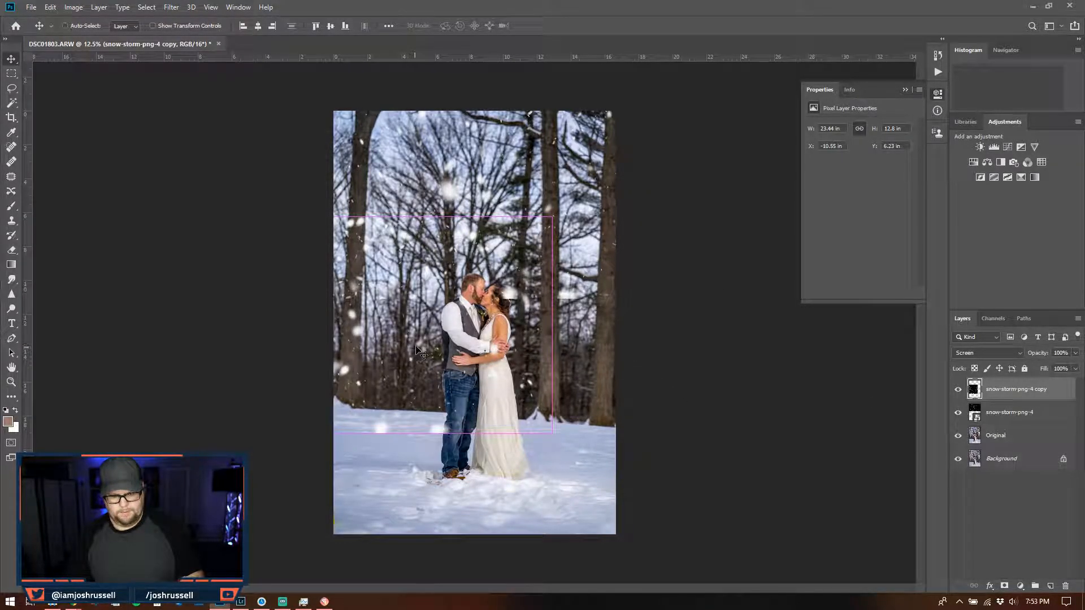
pyautogui.hotkey('ctrl', 't')
pyautogui.moveTo(538, 262); pyautogui.dragTo(408, 343)
pyautogui.press('Return')
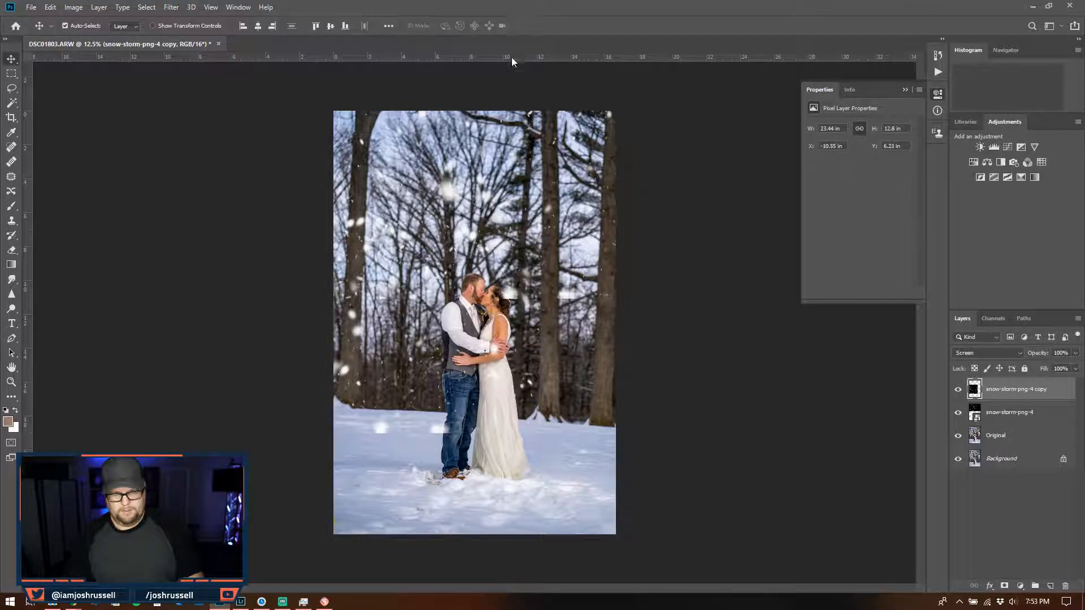
pyautogui.moveTo(361, 337); pyautogui.dragTo(367, 398)
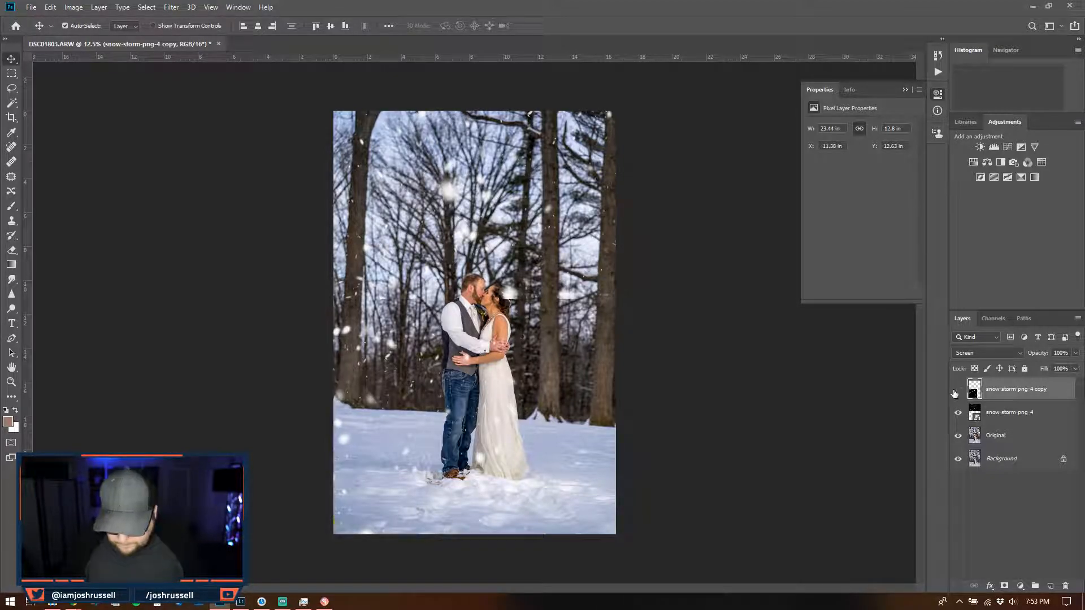
# - Hide the snow copy and place snow-storm-png-4 again, enlarged and rotated about 89° to roughly 11.4 x 19.2 in
pyautogui.click(957, 390)
pyautogui.click(54, 602)
pyautogui.moveTo(867, 88); pyautogui.dragTo(455, 391)
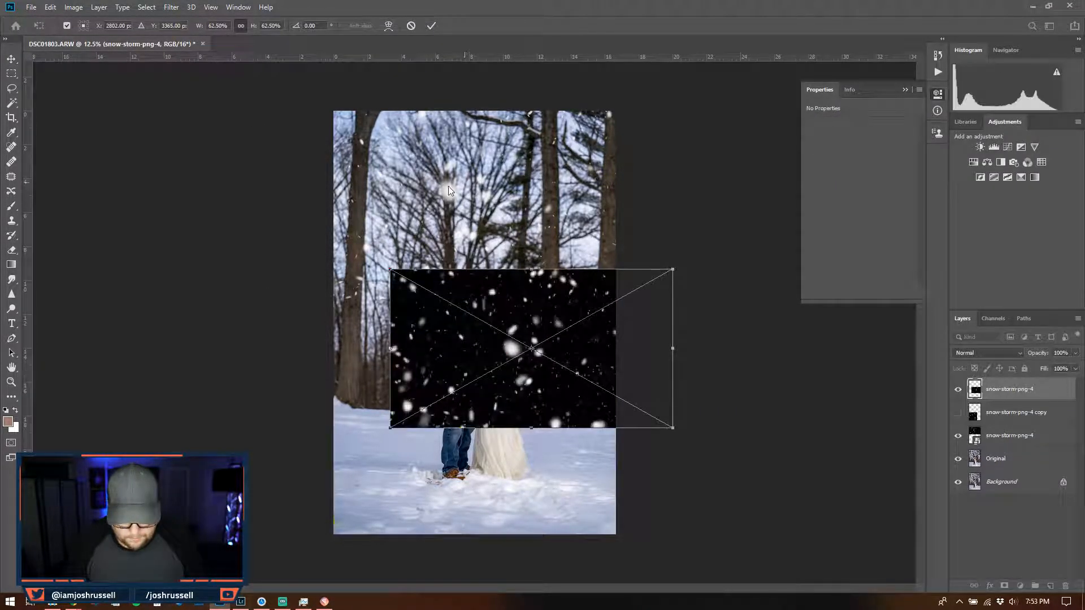
pyautogui.moveTo(393, 274); pyautogui.dragTo(331, 222)
pyautogui.moveTo(344, 231); pyautogui.dragTo(578, 222)
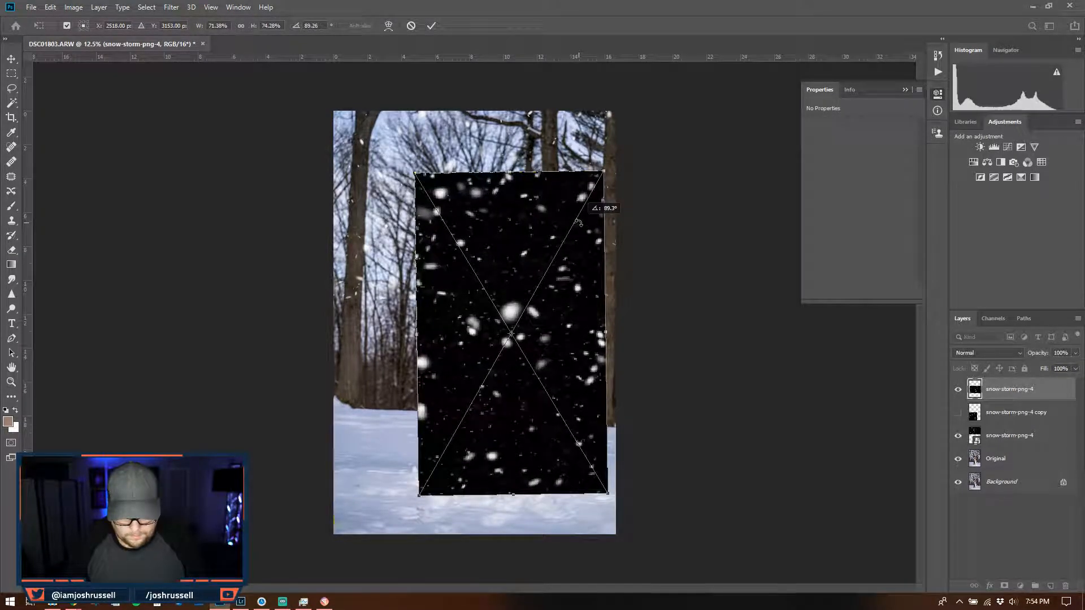
pyautogui.click(432, 26)
# - Set the rotated overlay to Screen at about X -0.62, Y 7.16 in and place a duplicate at about X 9.4, Y 6.4 in
pyautogui.moveTo(506, 288); pyautogui.dragTo(414, 349)
pyautogui.click(983, 355)
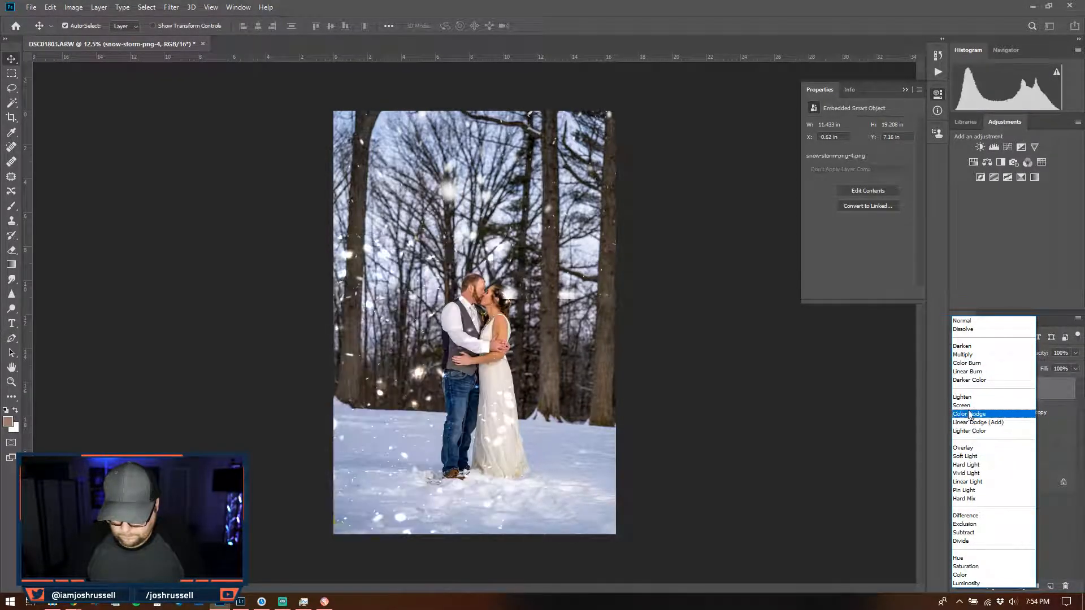
pyautogui.click(962, 405)
pyautogui.moveTo(431, 361); pyautogui.dragTo(595, 356)
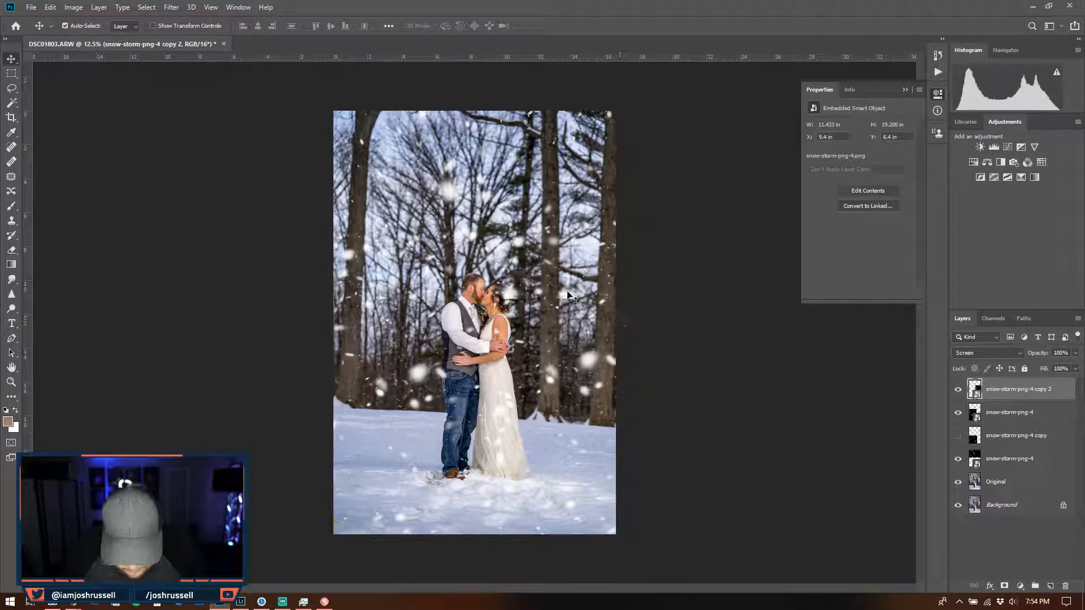
# - Ready the Eraser with an enlarged brush and rasterize the snow overlay covering the photo's upper part
pyautogui.click(681, 341)
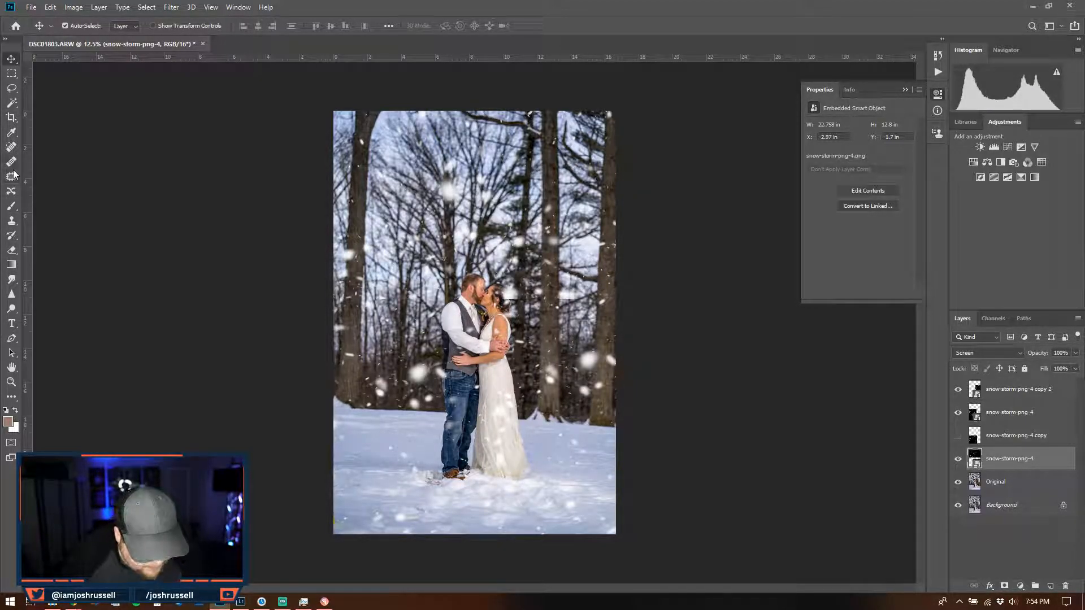
pyautogui.click(12, 250)
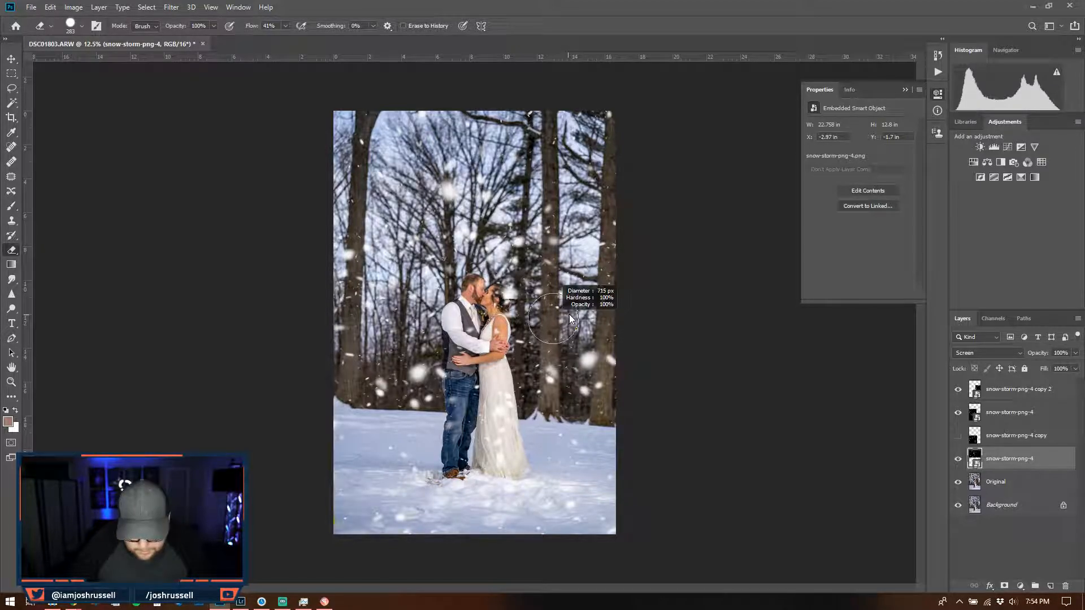
pyautogui.rightClick(1046, 462)
pyautogui.click(984, 310)
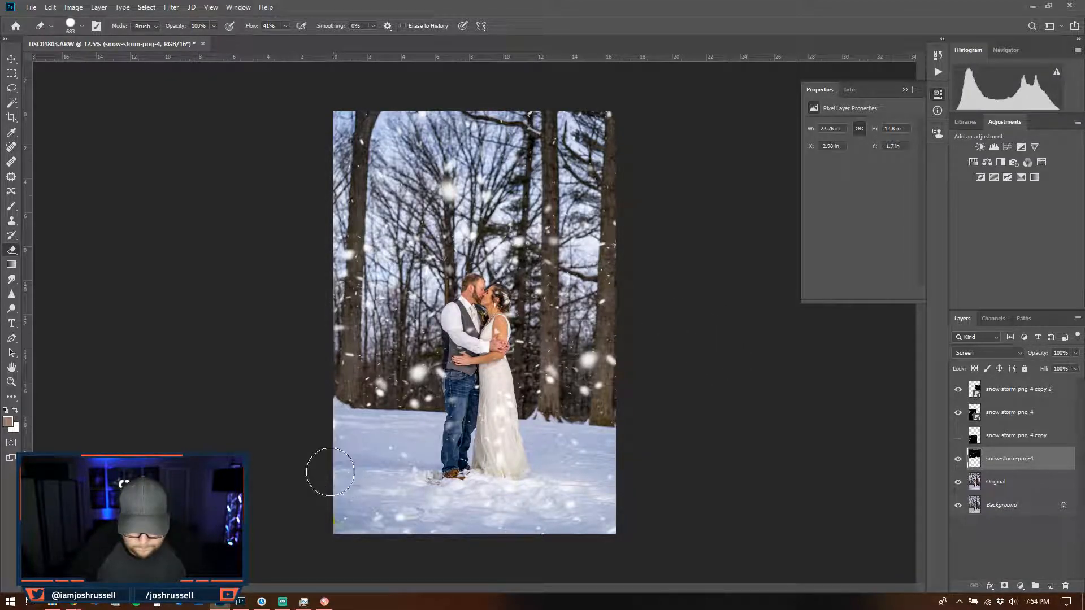
# - Rasterize the two rotated snow overlays, the second snow-storm-png-4 and snow-storm-png-4 copy 2
pyautogui.click(1005, 420)
pyautogui.click(959, 414)
pyautogui.click(959, 413)
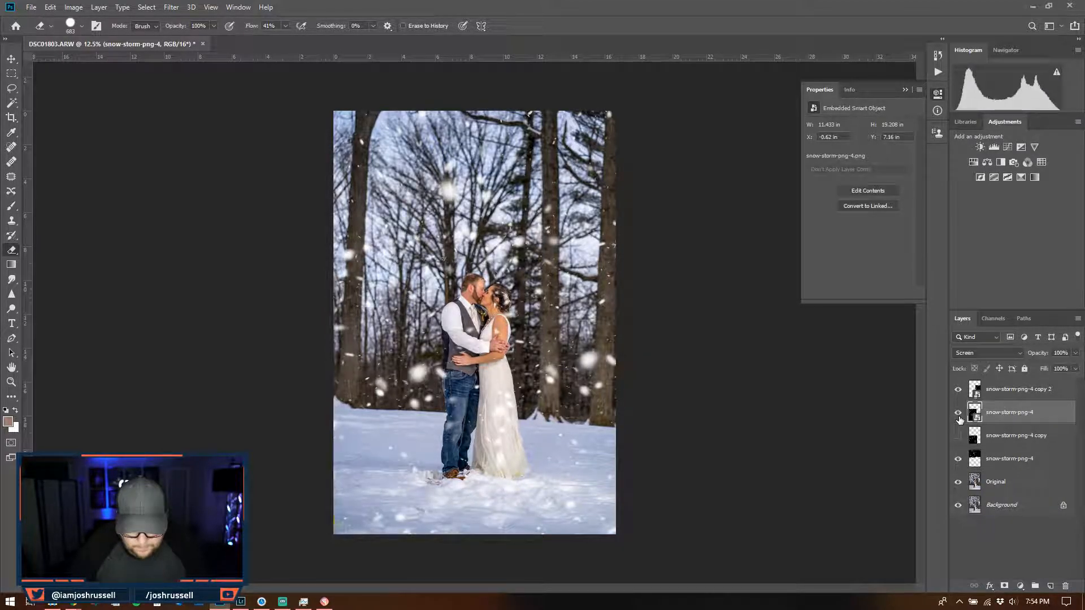
pyautogui.rightClick(1048, 412)
pyautogui.click(1020, 315)
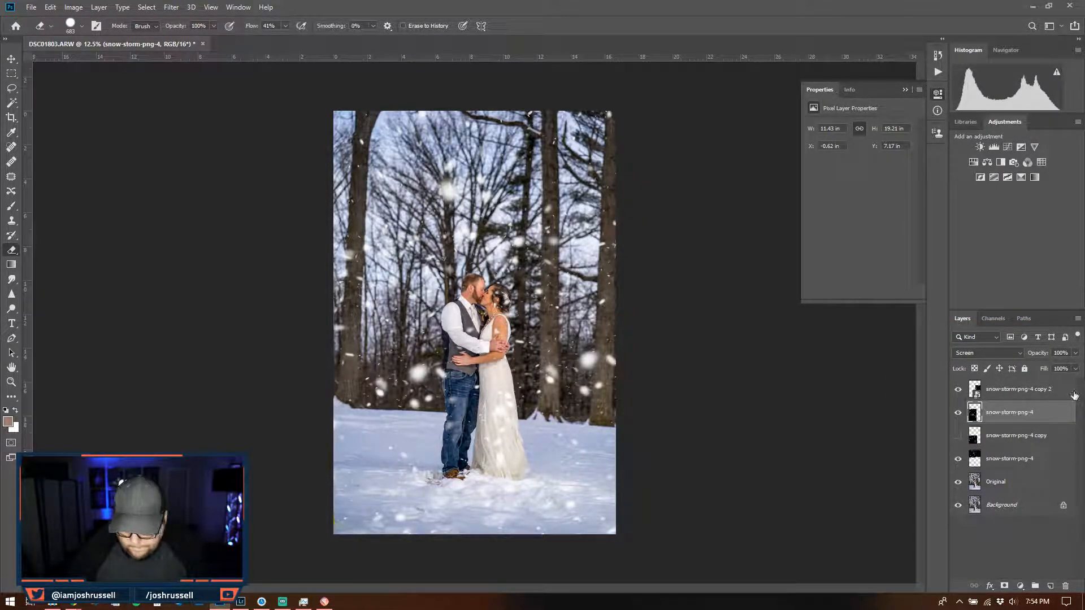
pyautogui.rightClick(1057, 391)
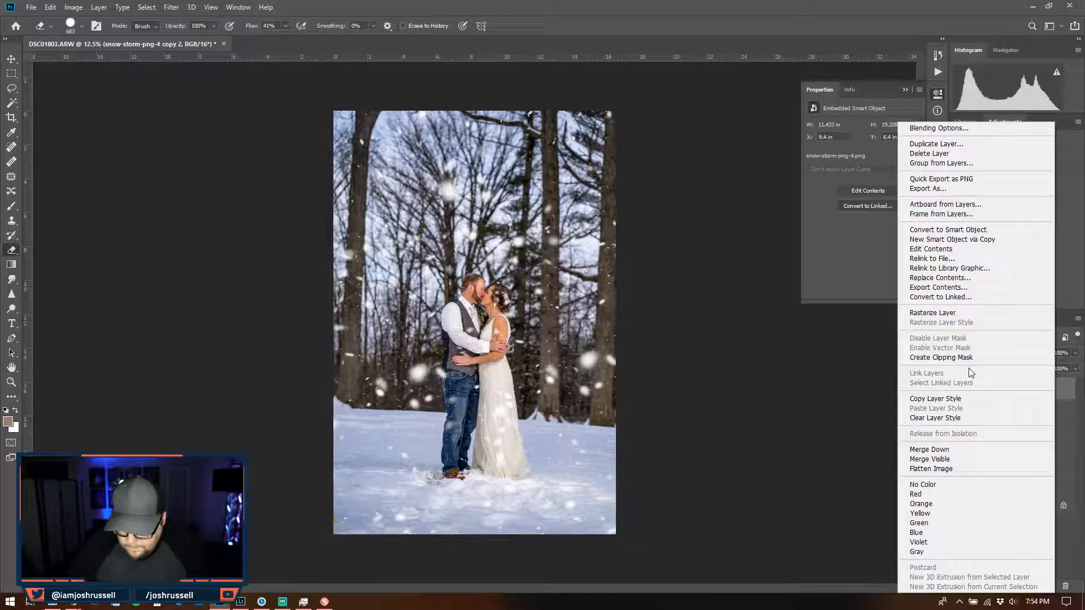
pyautogui.click(961, 313)
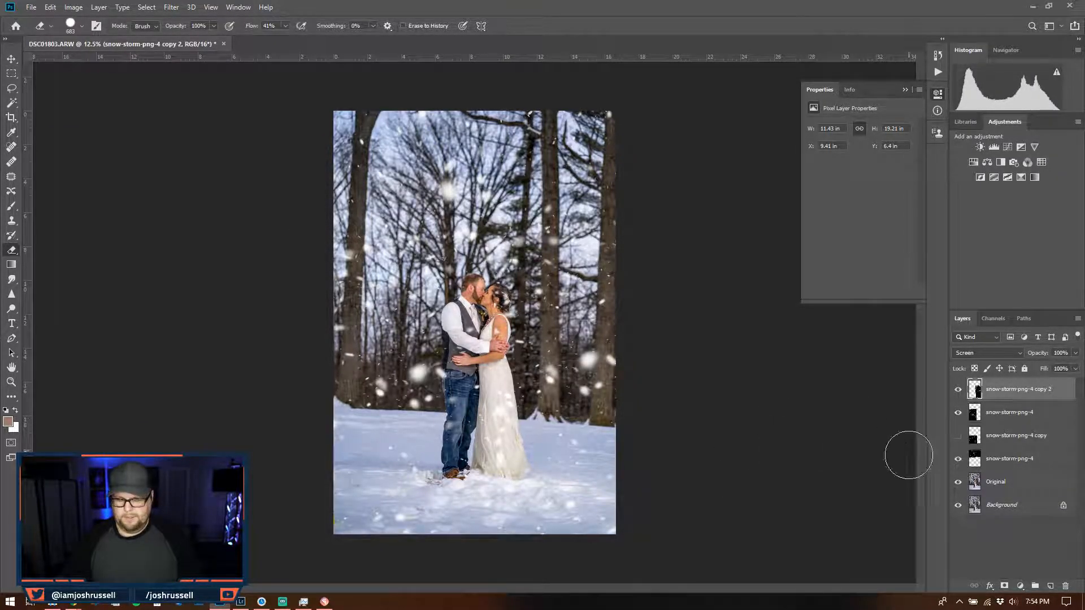
# - Delete the hidden snow-storm-png-4 copy layer
pyautogui.click(12, 58)
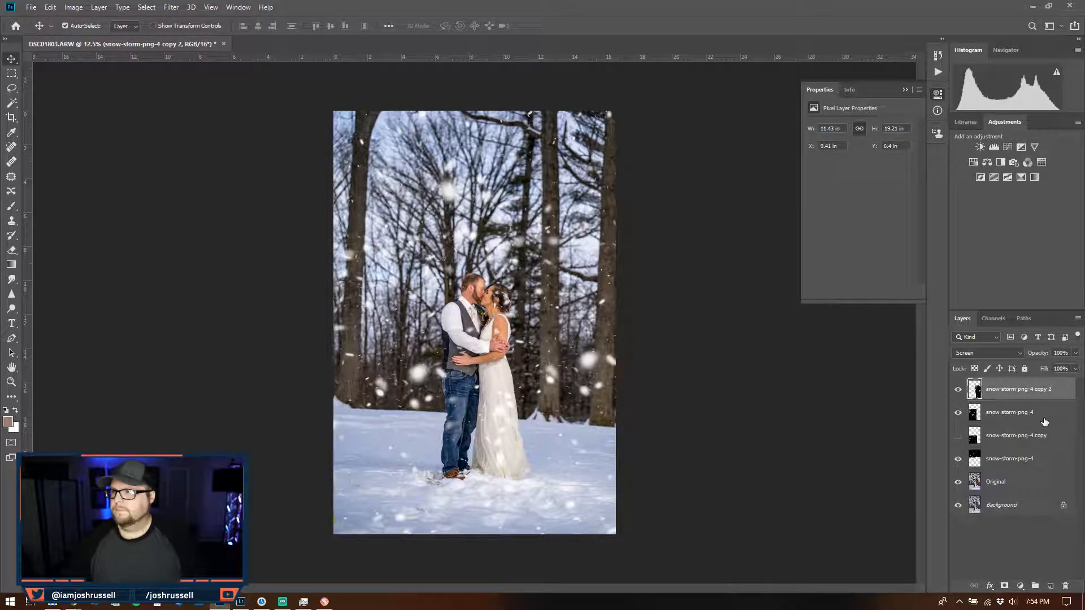
pyautogui.press('ctrl')
pyautogui.keyDown('ctrl'); pyautogui.click(1044, 414); pyautogui.keyUp('ctrl')
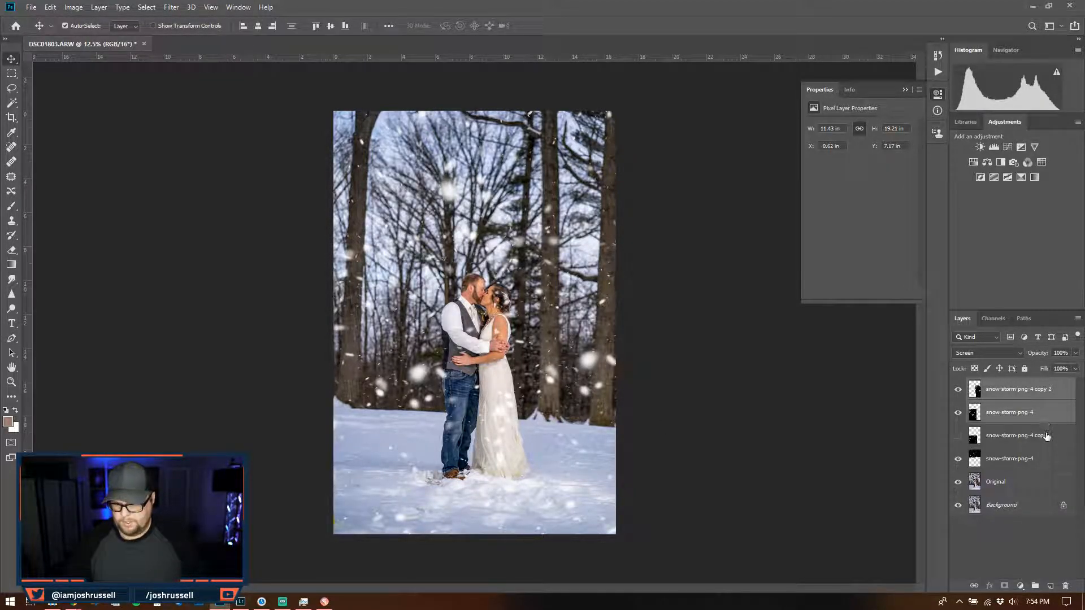
pyautogui.moveTo(1047, 437); pyautogui.dragTo(1066, 587)
# - Merge the three snow overlay layers into one and set its blend mode to Screen
pyautogui.keyDown('shift'); pyautogui.click(1037, 391); pyautogui.keyUp('shift')
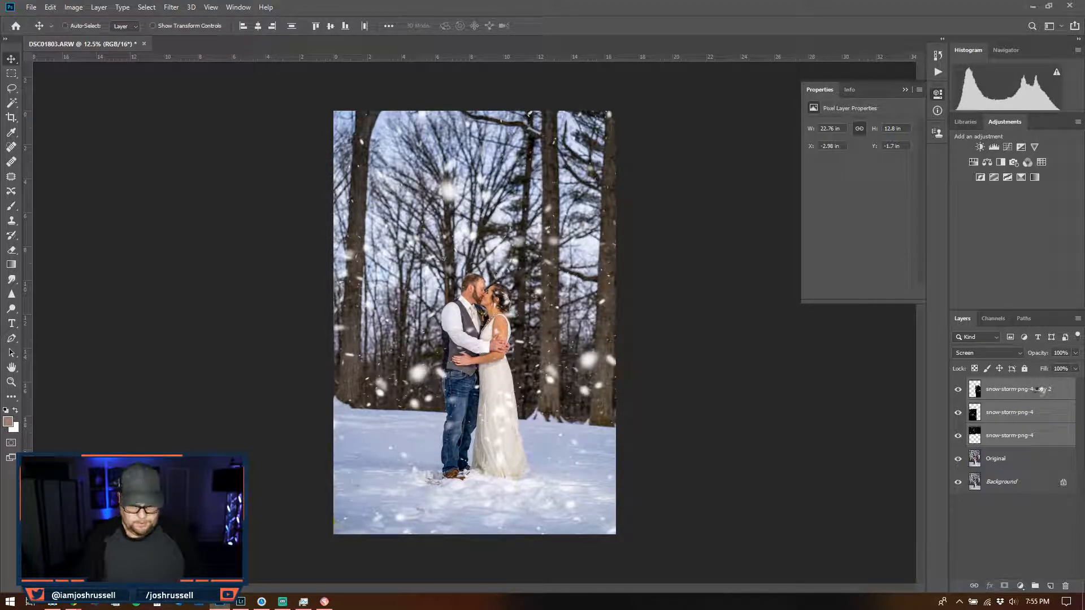
pyautogui.hotkey('ctrl', 'e')
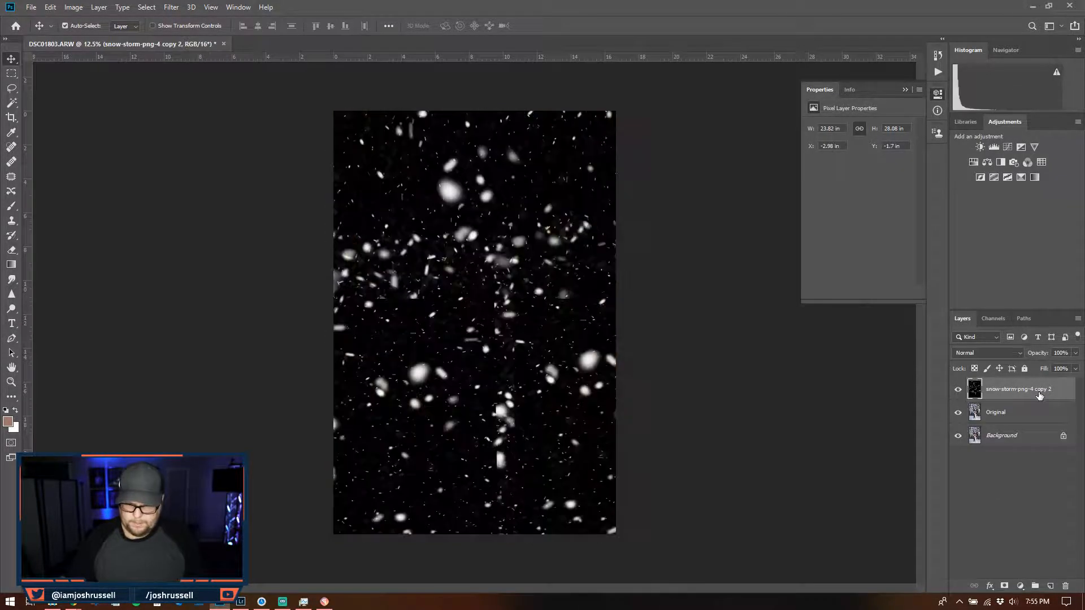
pyautogui.click(995, 353)
pyautogui.click(981, 406)
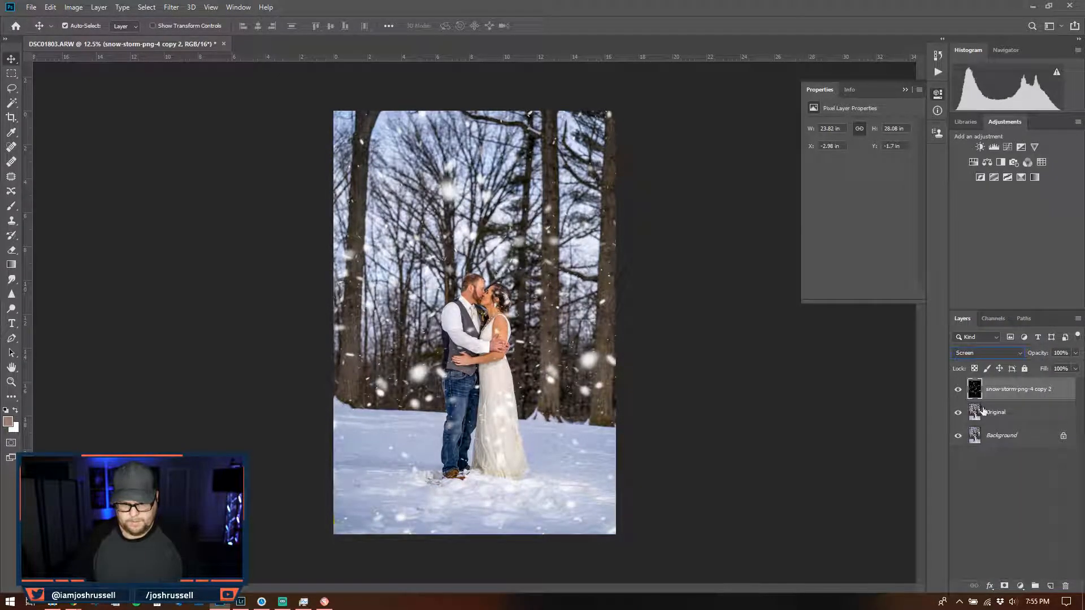
# - Try the Lighten blend mode on the merged snow layer
pyautogui.click(981, 356)
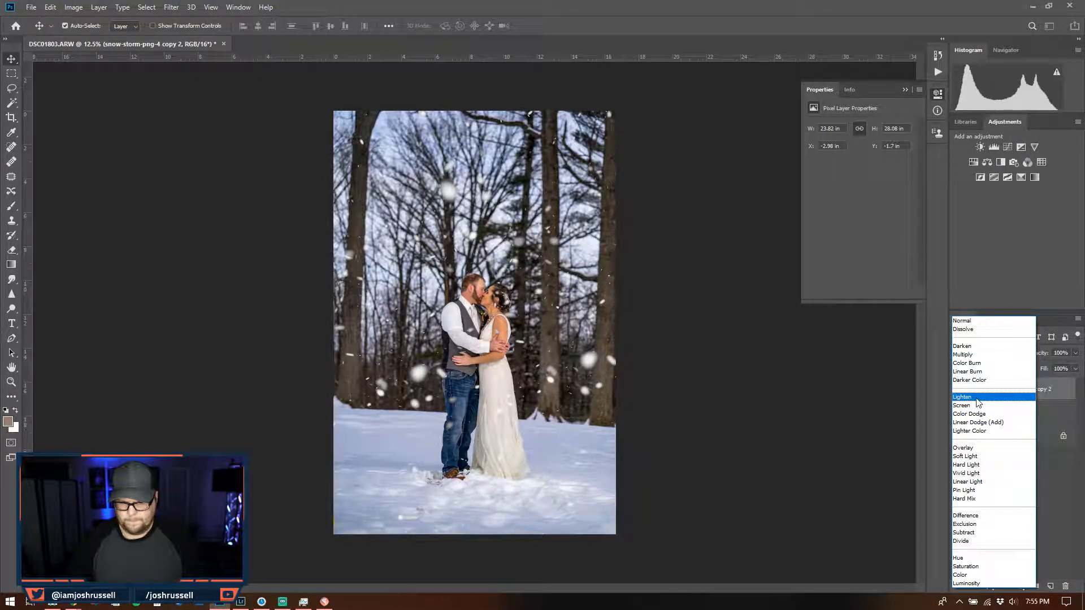
pyautogui.click(976, 398)
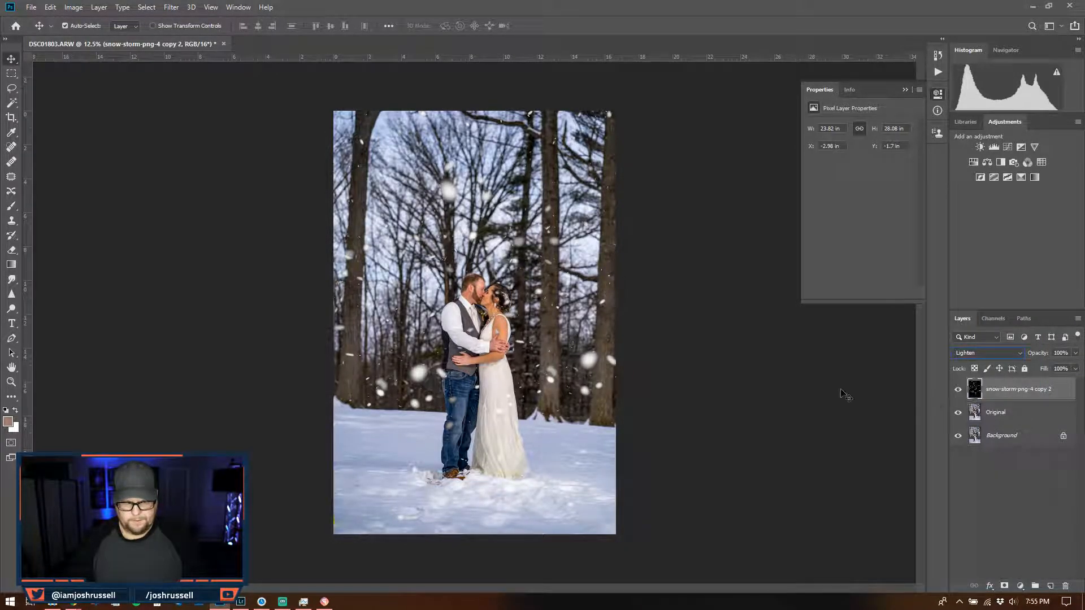
# - Apply a Motion Blur at -48° with a 43-pixel distance to the merged snow layer and set its blend mode to Screen
pyautogui.click(171, 8)
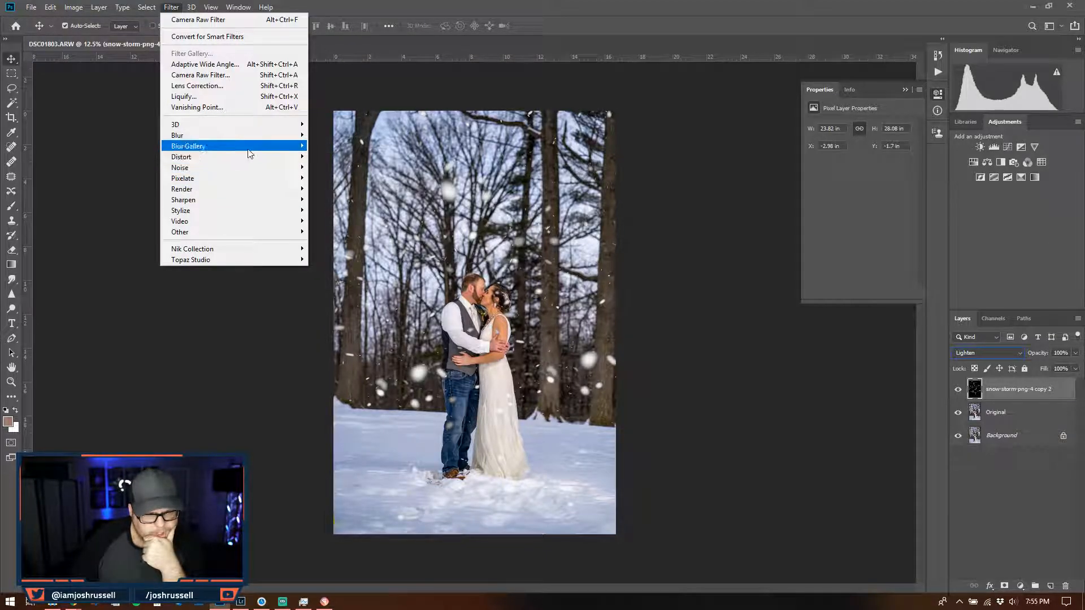
pyautogui.moveTo(251, 136)
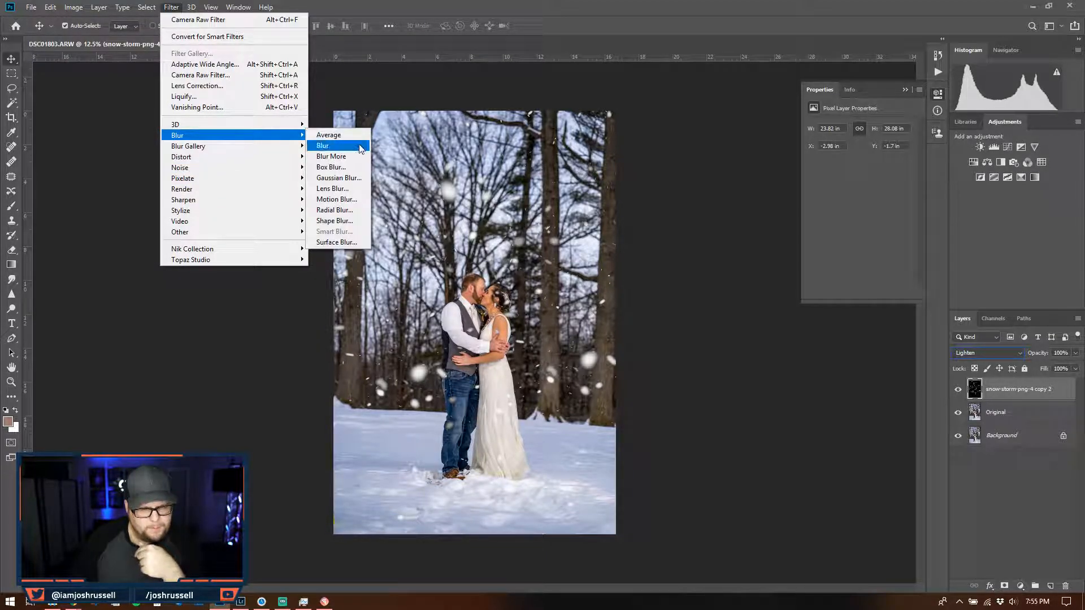
pyautogui.click(339, 199)
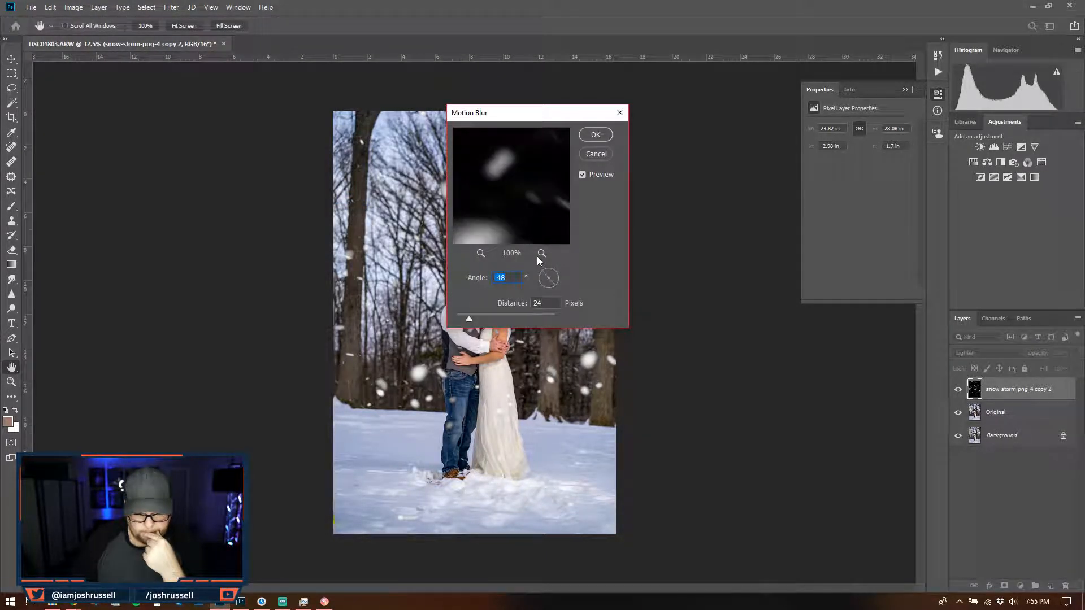
pyautogui.moveTo(511, 117); pyautogui.dragTo(717, 112)
pyautogui.moveTo(681, 317)
pyautogui.mouseDown()
pyautogui.moveTo(714, 317)
pyautogui.moveTo(693, 314)
pyautogui.mouseUp()
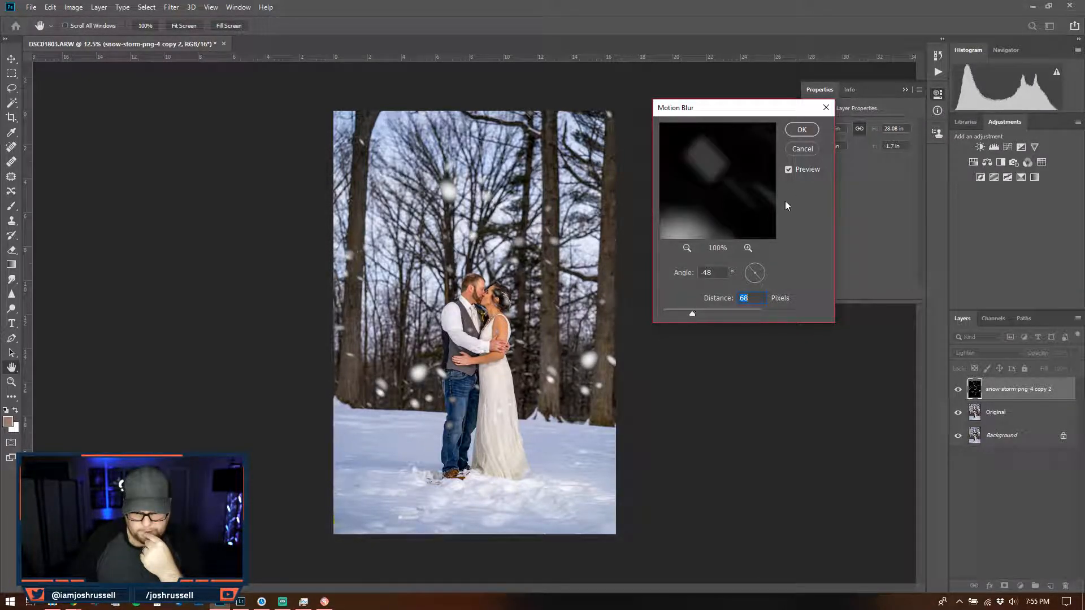
pyautogui.moveTo(689, 319); pyautogui.dragTo(685, 316)
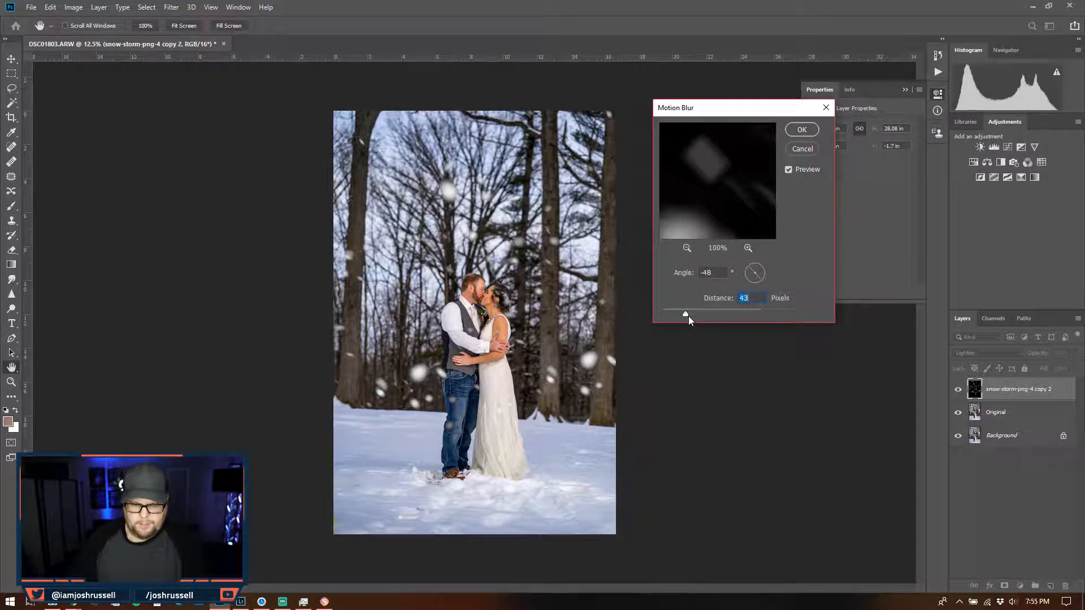
pyautogui.click(802, 130)
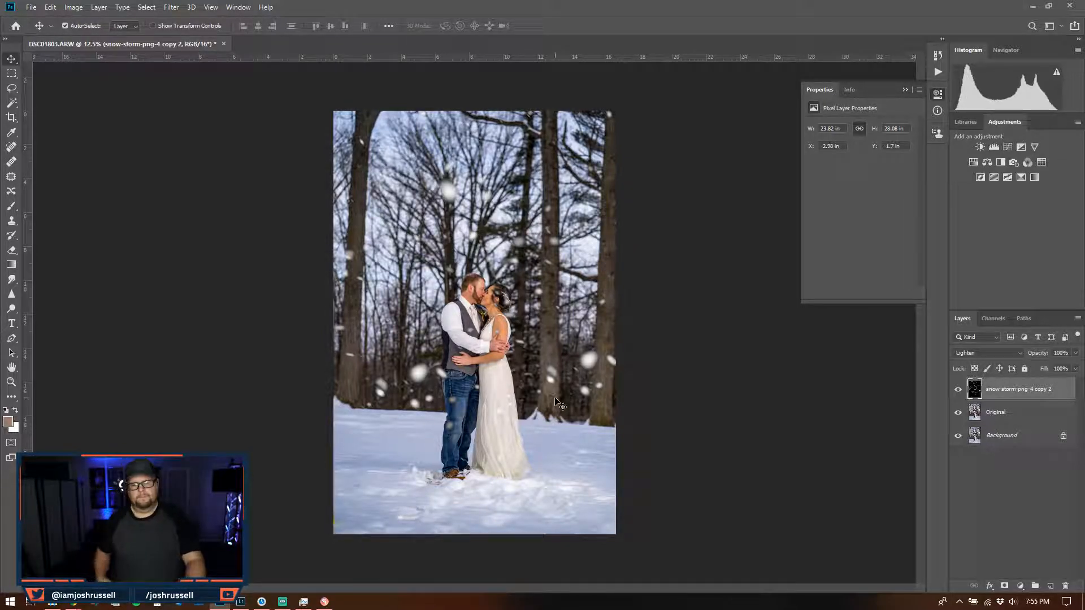
pyautogui.click(995, 353)
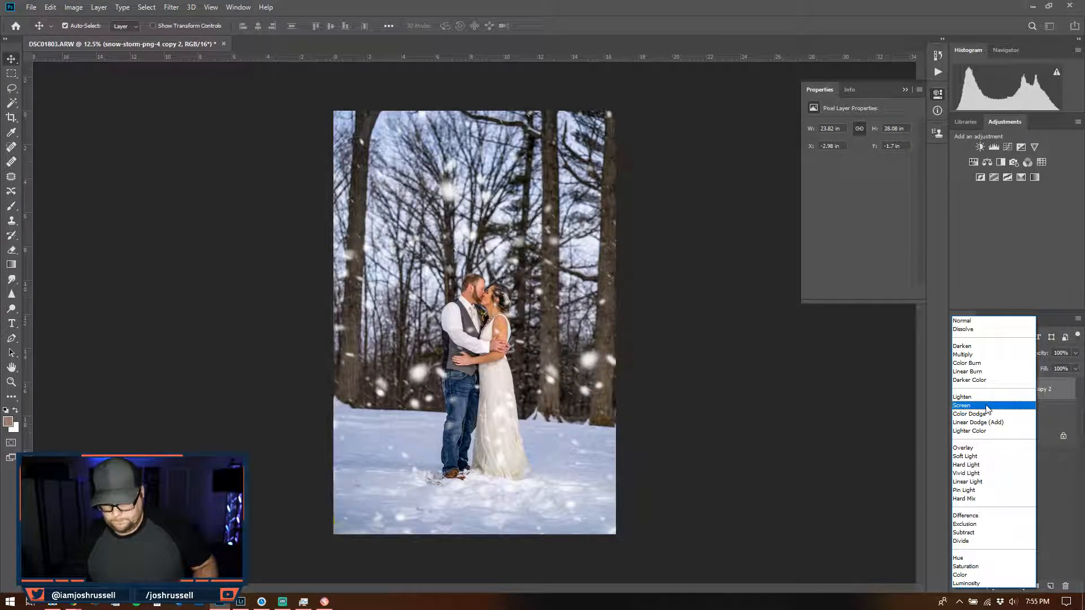
pyautogui.click(988, 406)
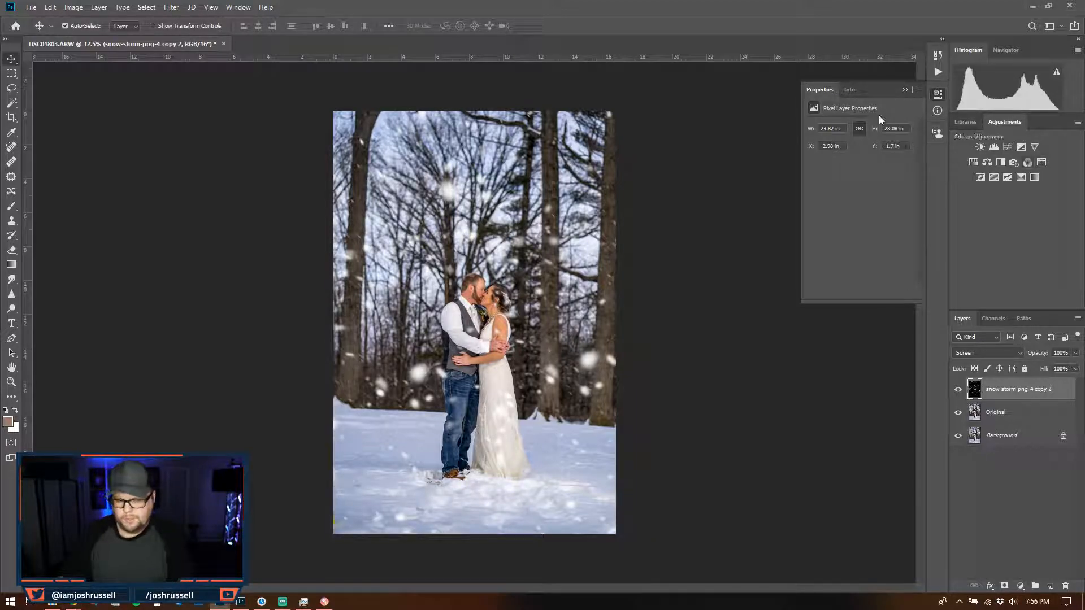
# - Add a Color Lookup adjustment layer using the VK_LighterBlueDay.cube 3D LUT and lower its opacity to 66%
pyautogui.click(1042, 162)
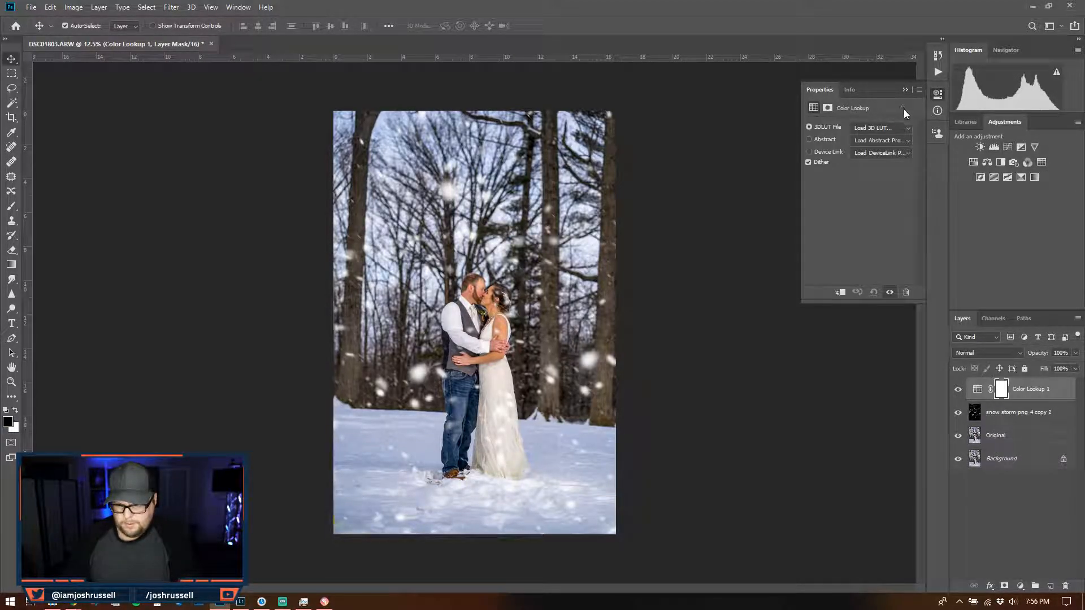
pyautogui.click(885, 127)
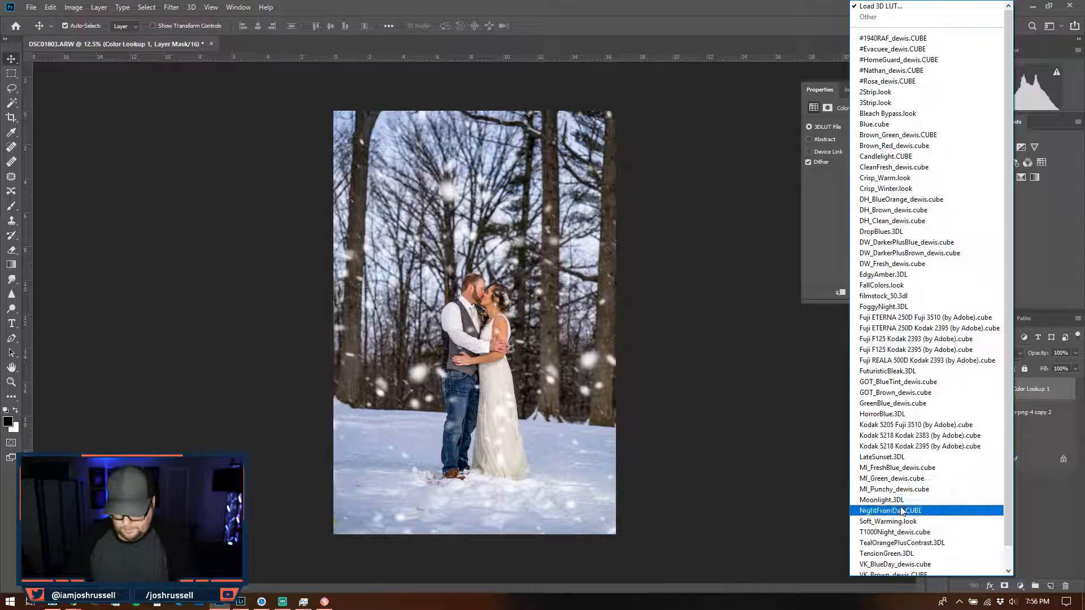
pyautogui.scroll(-1, 903, 517)
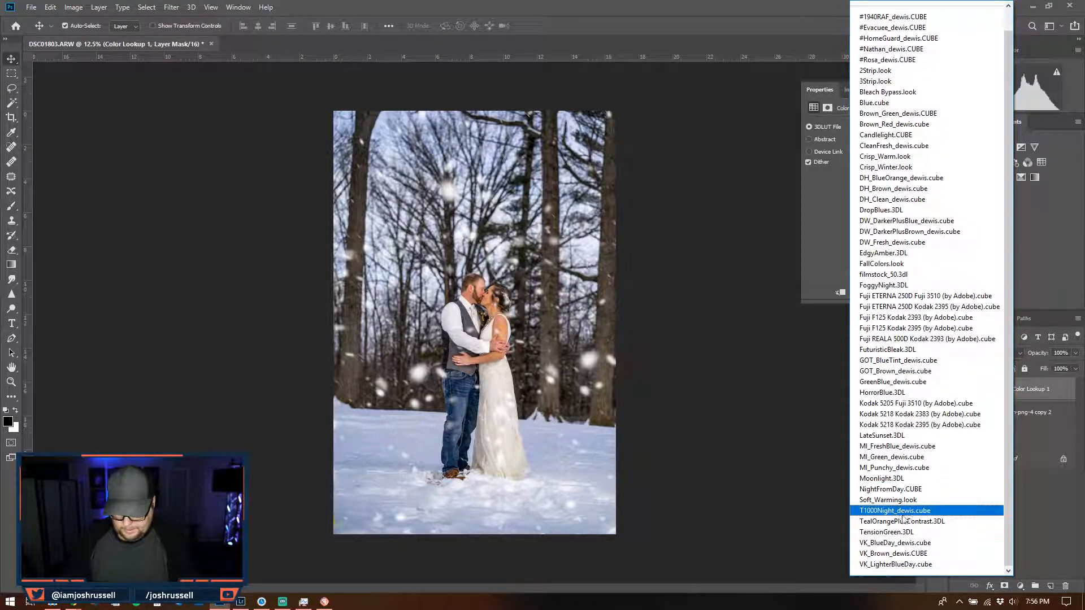
pyautogui.click(906, 564)
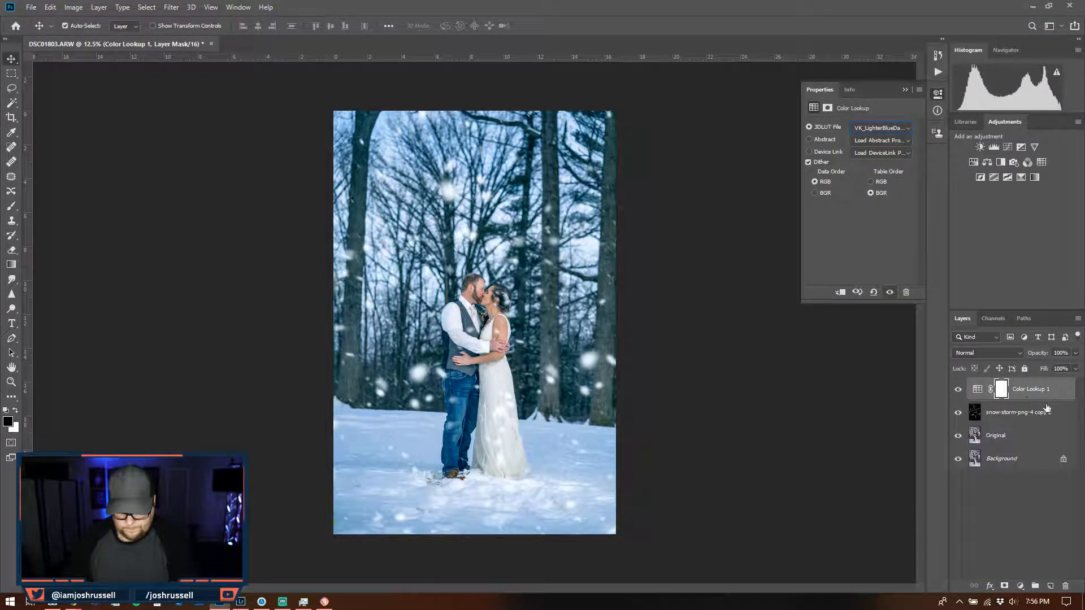
pyautogui.click(1074, 369)
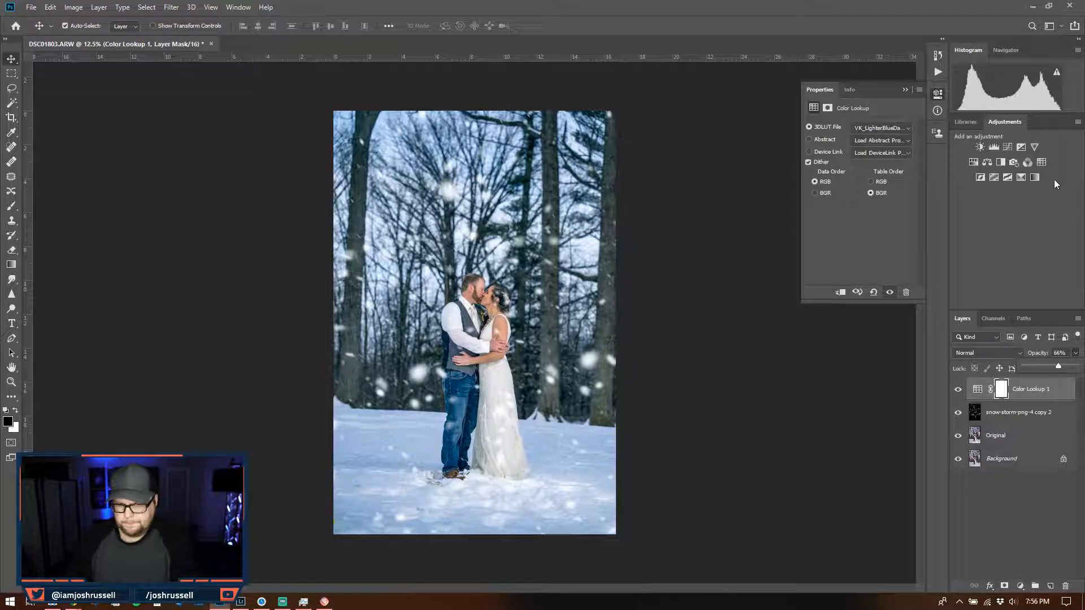
# - Add a second Color Lookup adjustment layer and load the Soft_Warming.look 3D LUT
pyautogui.click(1043, 163)
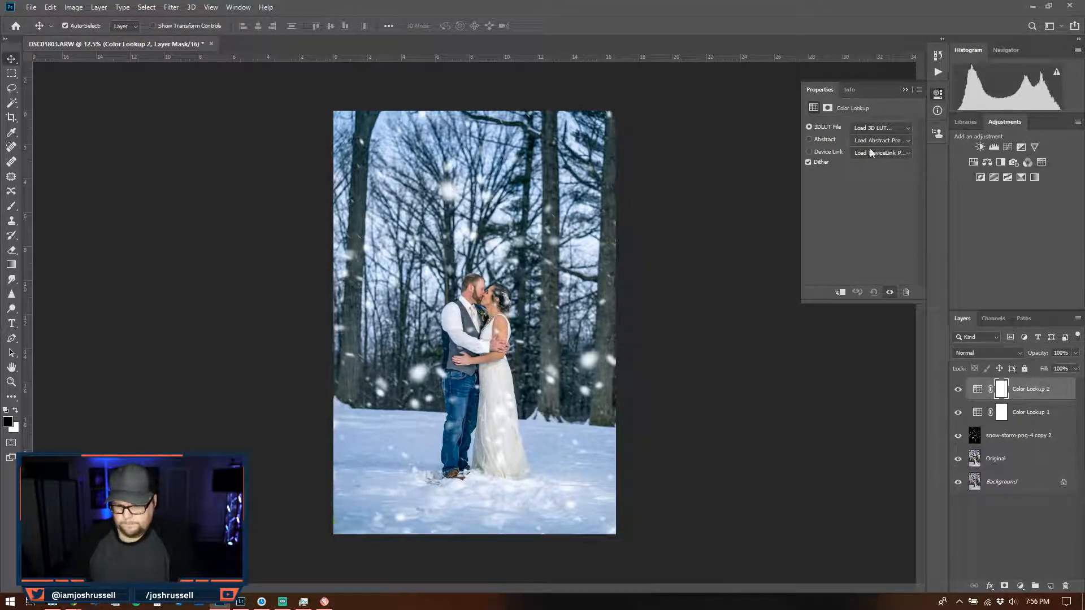
pyautogui.click(887, 128)
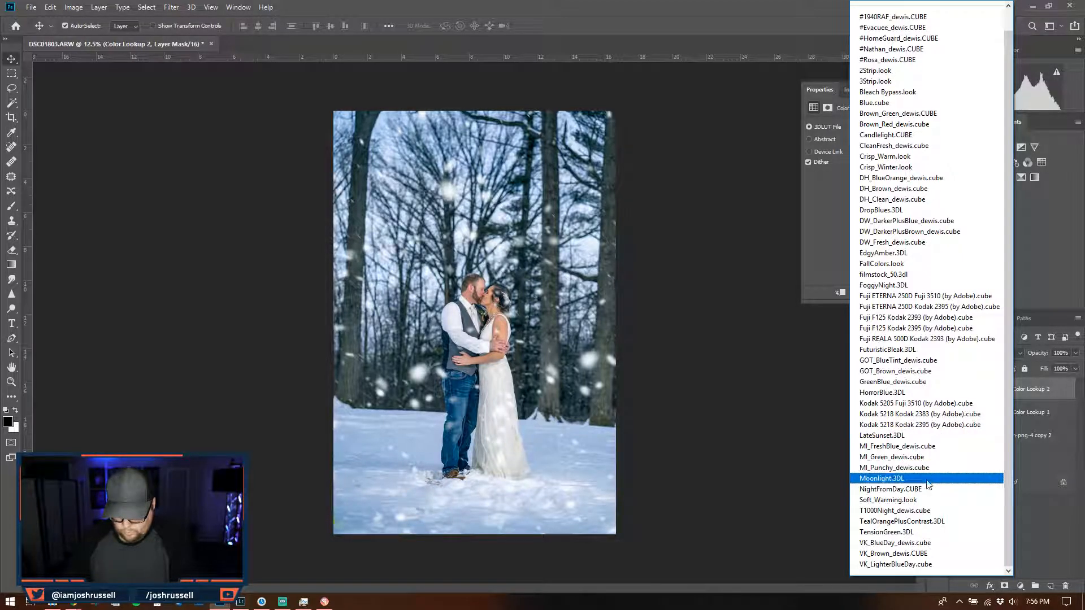
pyautogui.click(932, 501)
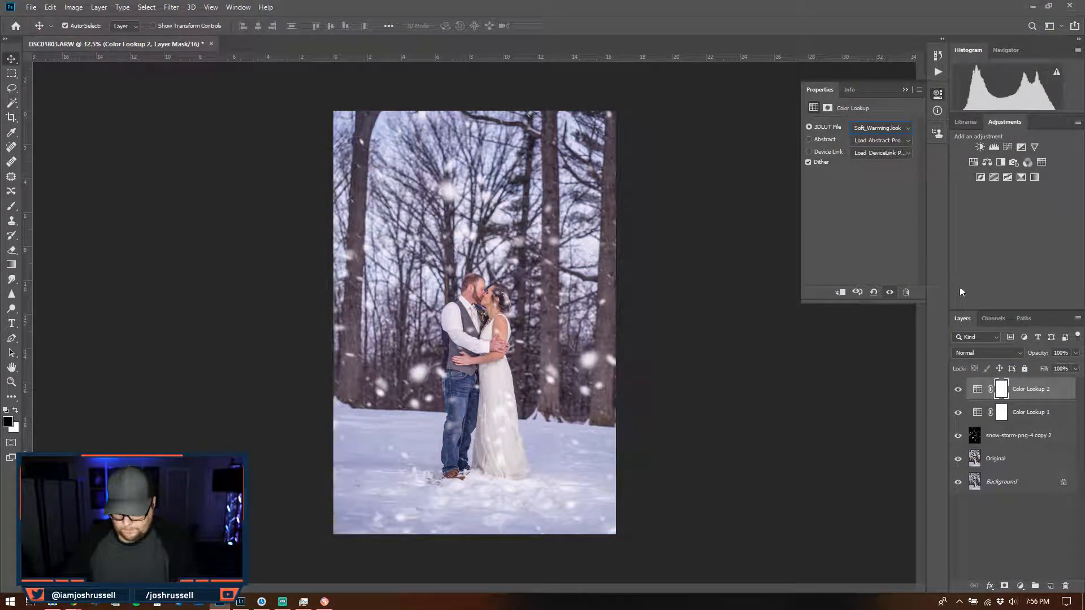
# - Try the TensionGreen.3DL, VK_BlueDay_dewis.cube and FuturisticBleak.3DL looks on the second Color Lookup layer
pyautogui.click(879, 129)
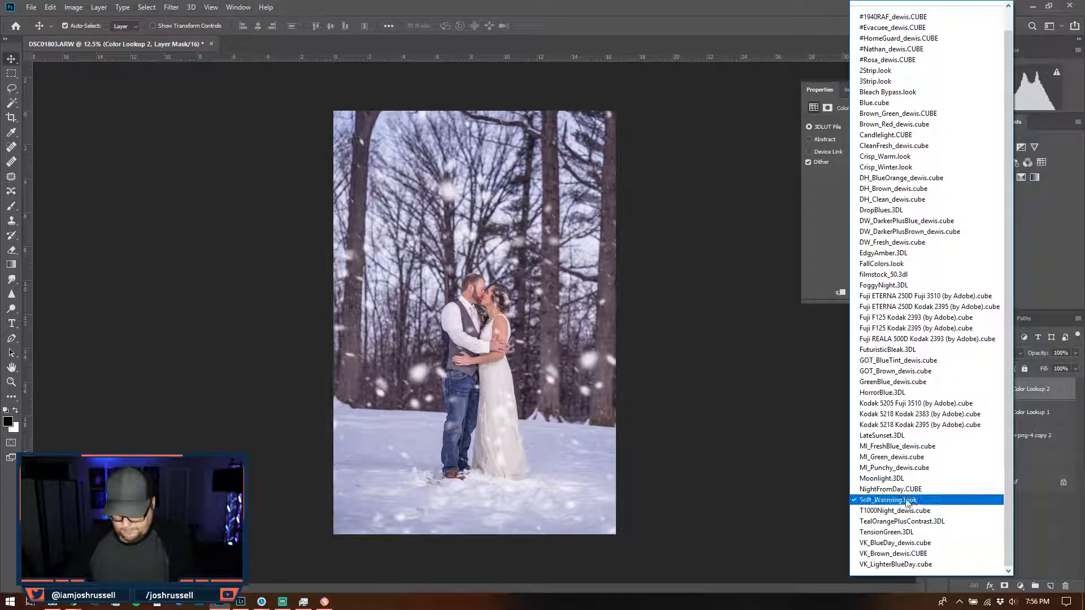
pyautogui.click(921, 533)
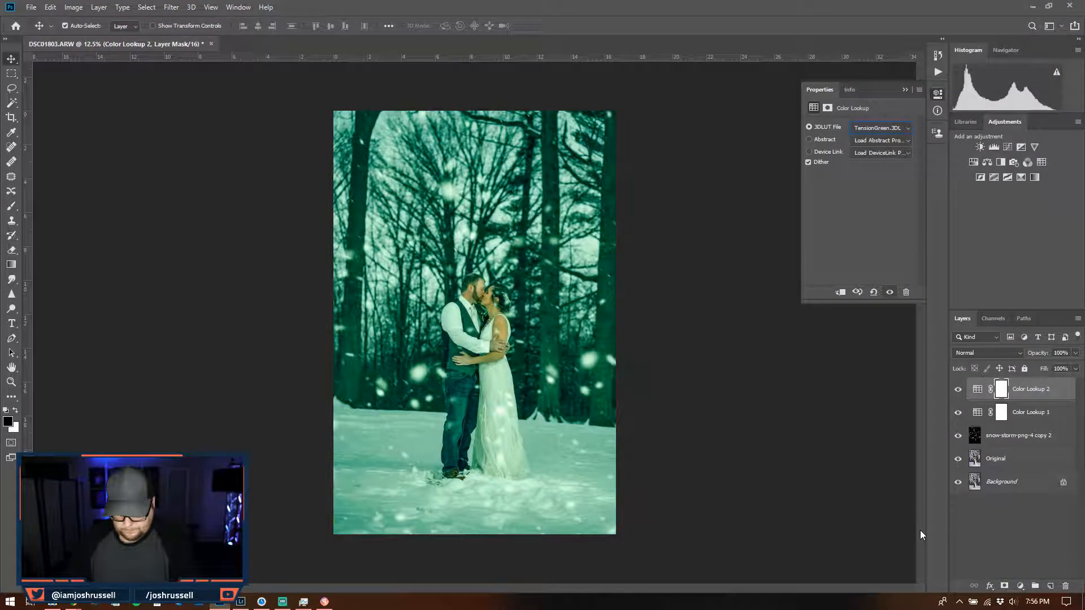
pyautogui.click(867, 131)
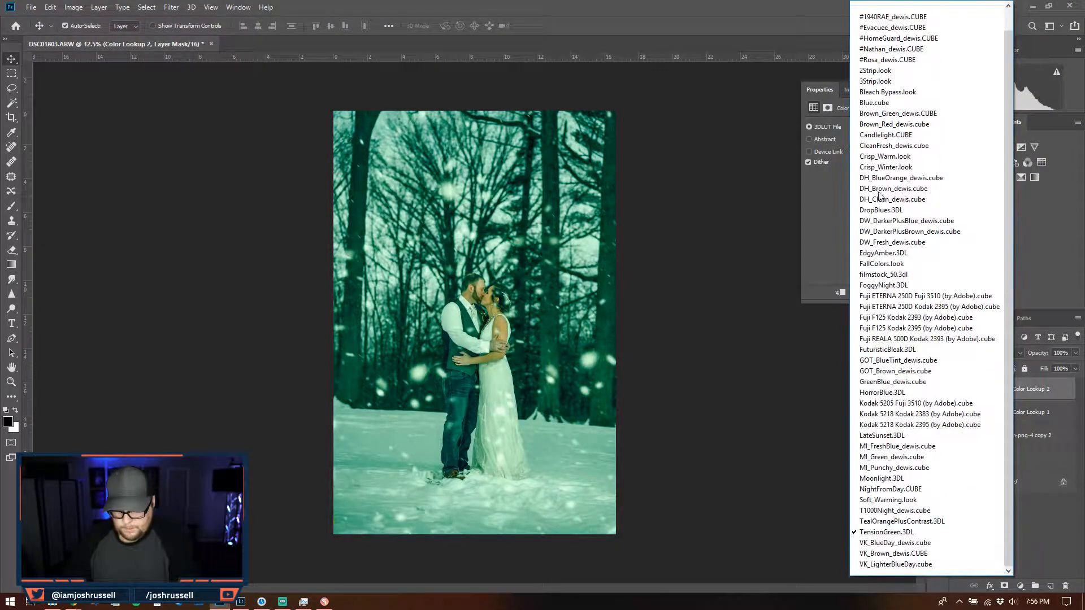
pyautogui.click(930, 547)
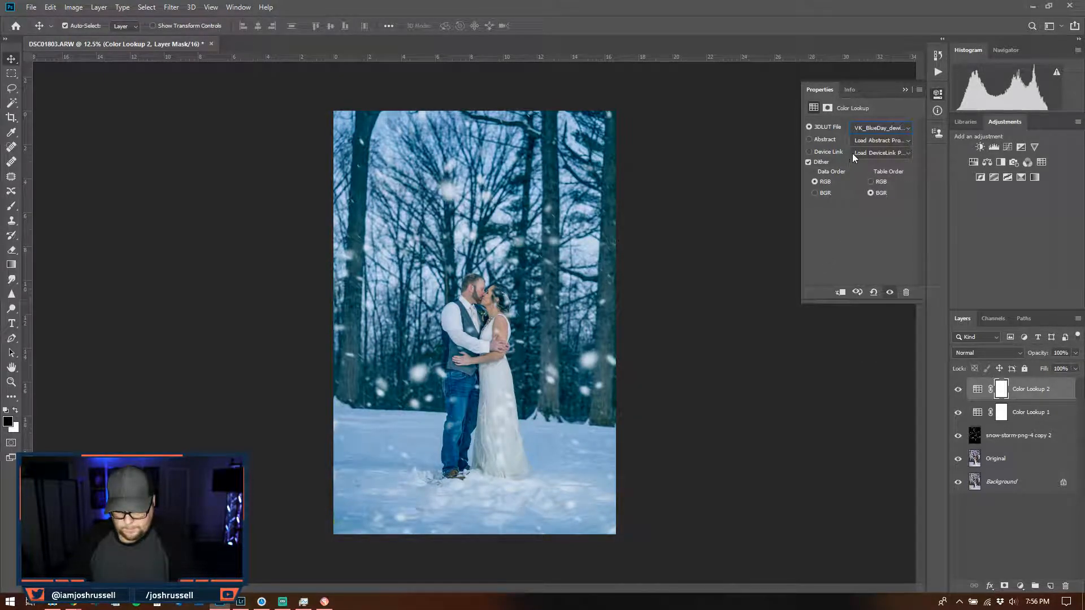
pyautogui.click(879, 127)
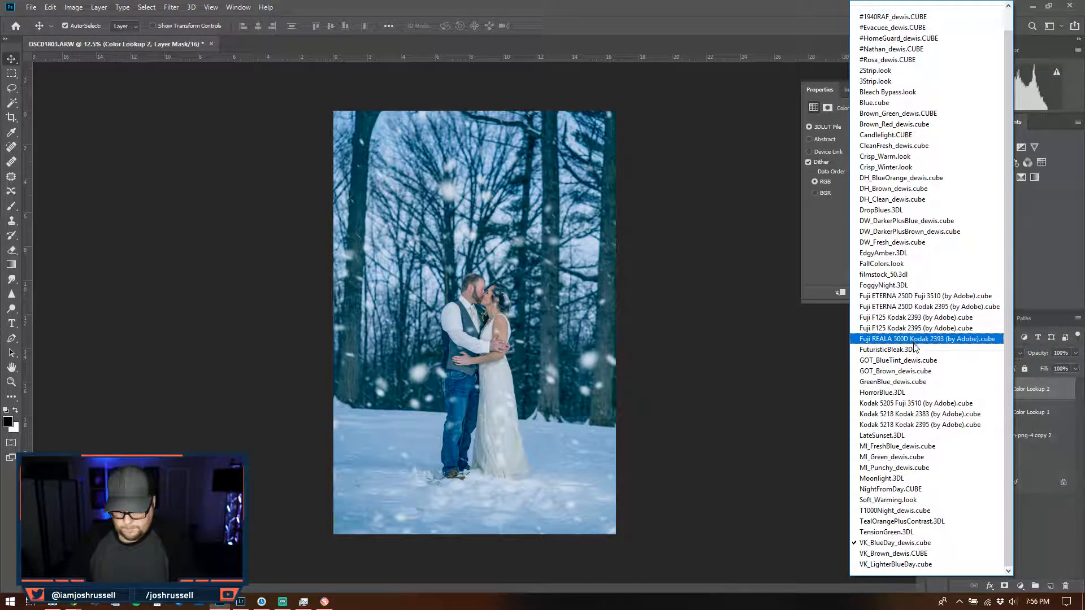
pyautogui.click(915, 349)
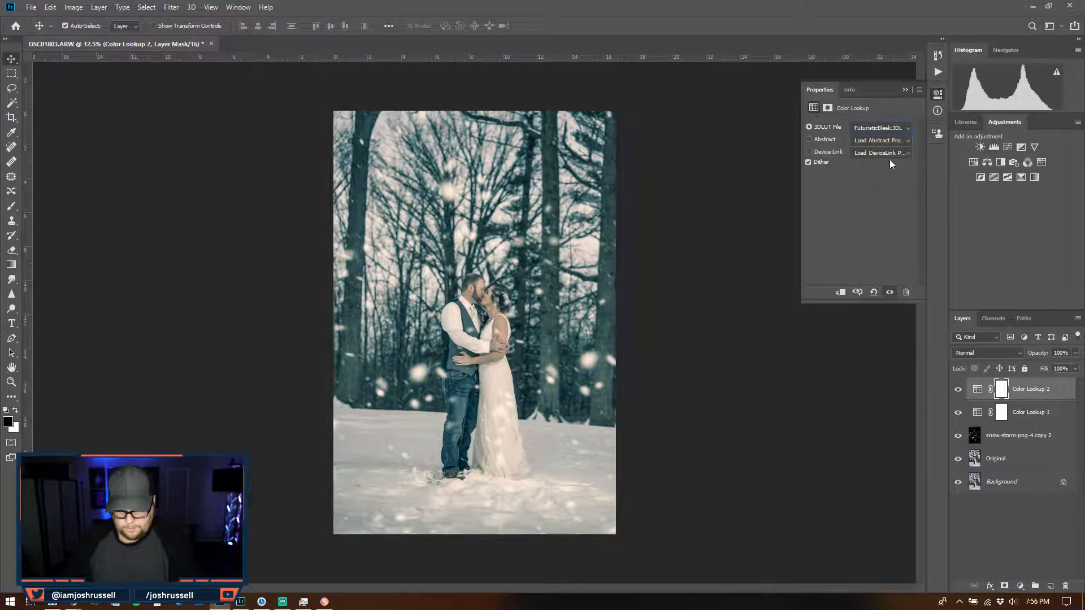
# - Load Crisp_Winter.look into the second Color Lookup layer and reduce the layer's opacity to 43%
pyautogui.click(889, 125)
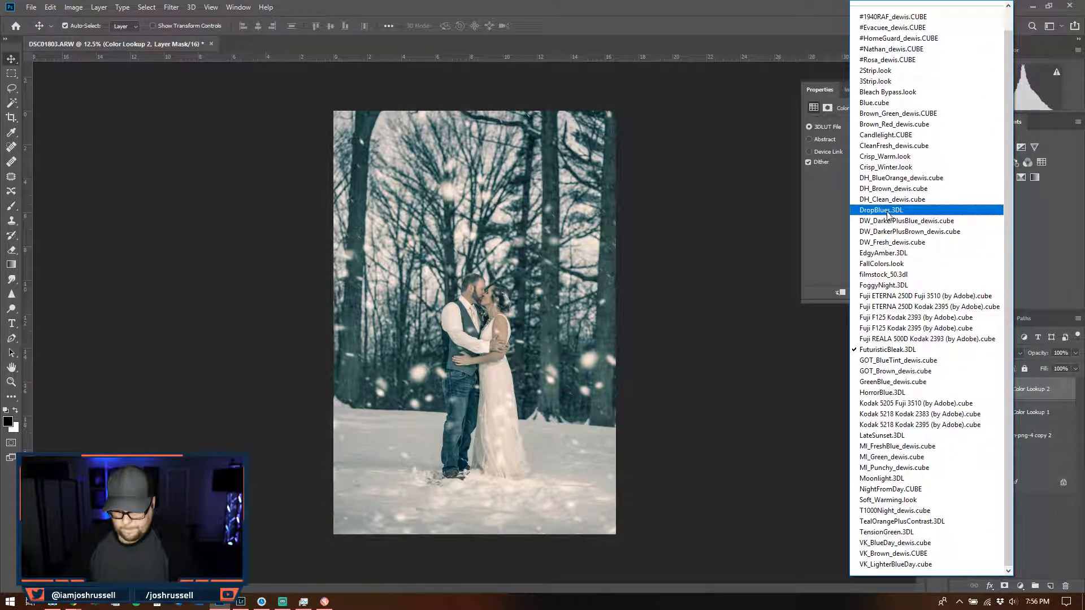
pyautogui.click(888, 167)
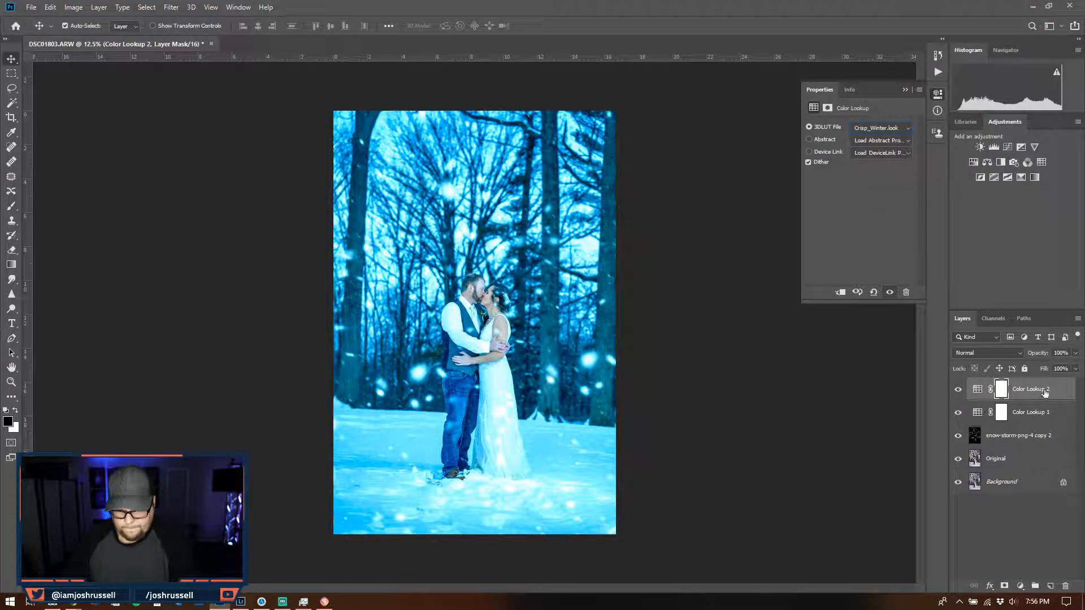
pyautogui.click(1073, 353)
pyautogui.moveTo(1060, 365); pyautogui.dragTo(1049, 364)
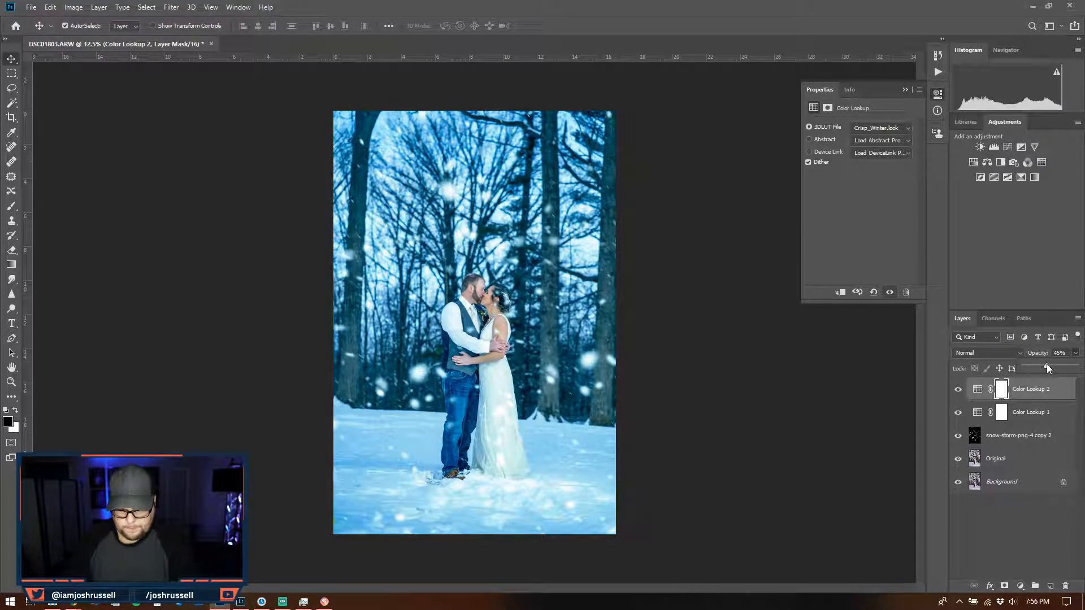
pyautogui.moveTo(1047, 364); pyautogui.dragTo(1046, 364)
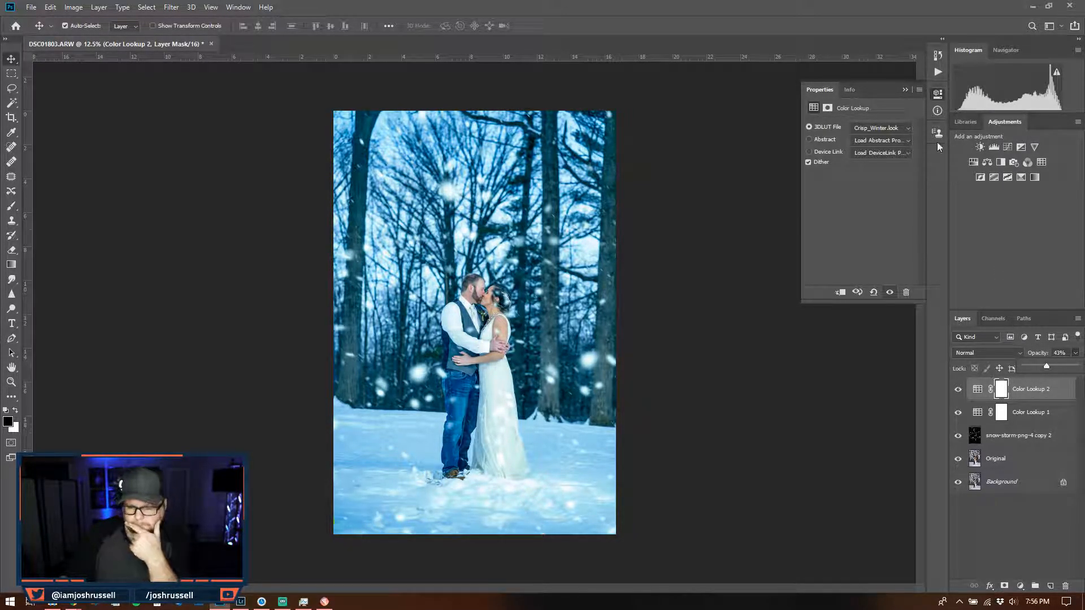
# - Add a third Color Lookup adjustment layer, try HorrorBlue.3DL, settle on LateSunset.3DL and reduce the layer's opacity to 22%
pyautogui.click(1041, 163)
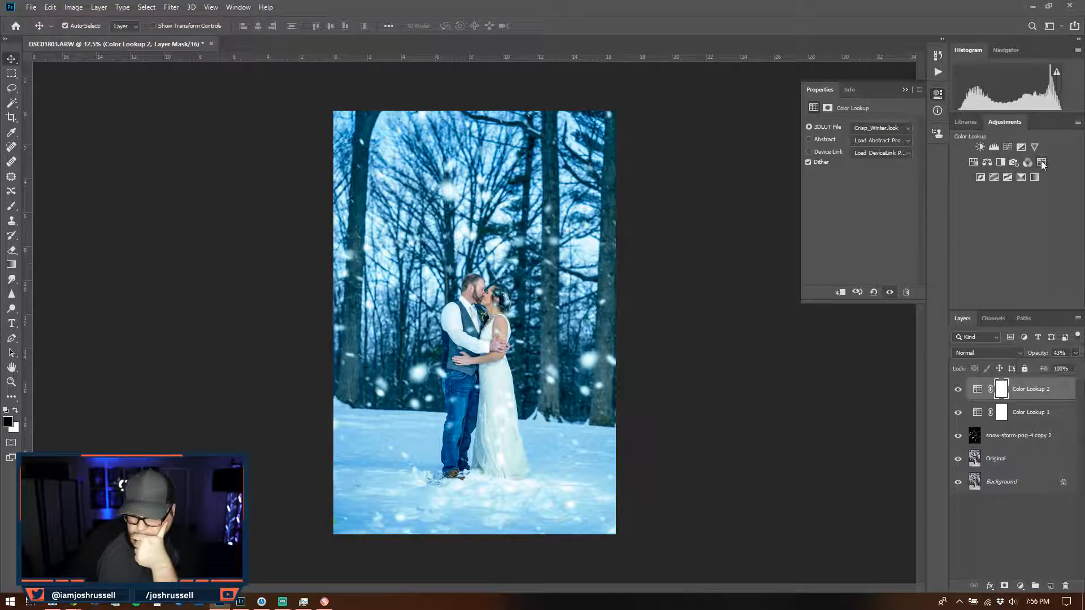
pyautogui.click(886, 128)
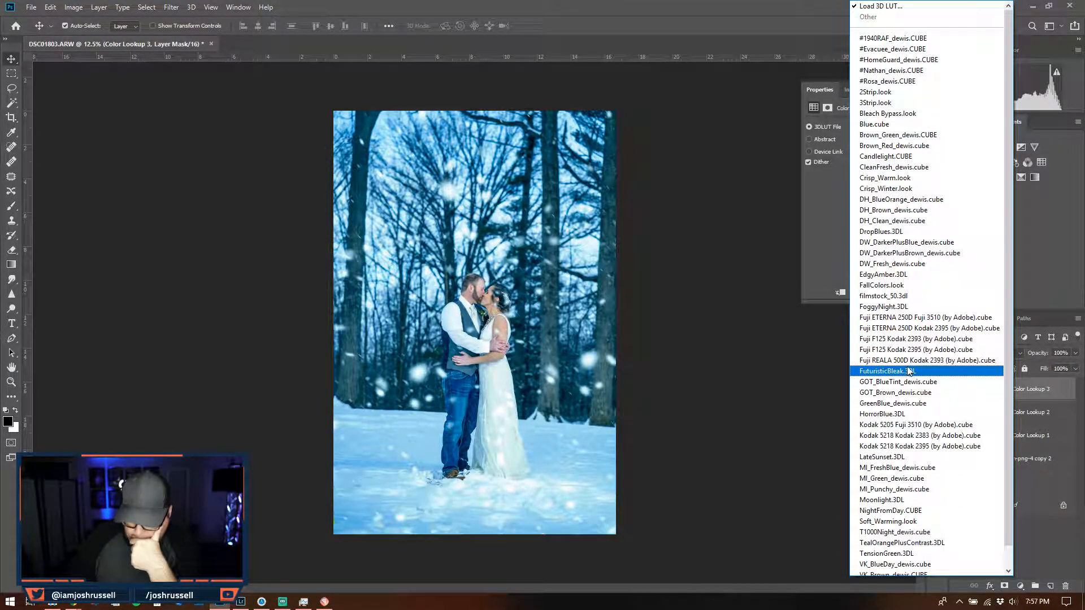
pyautogui.click(910, 416)
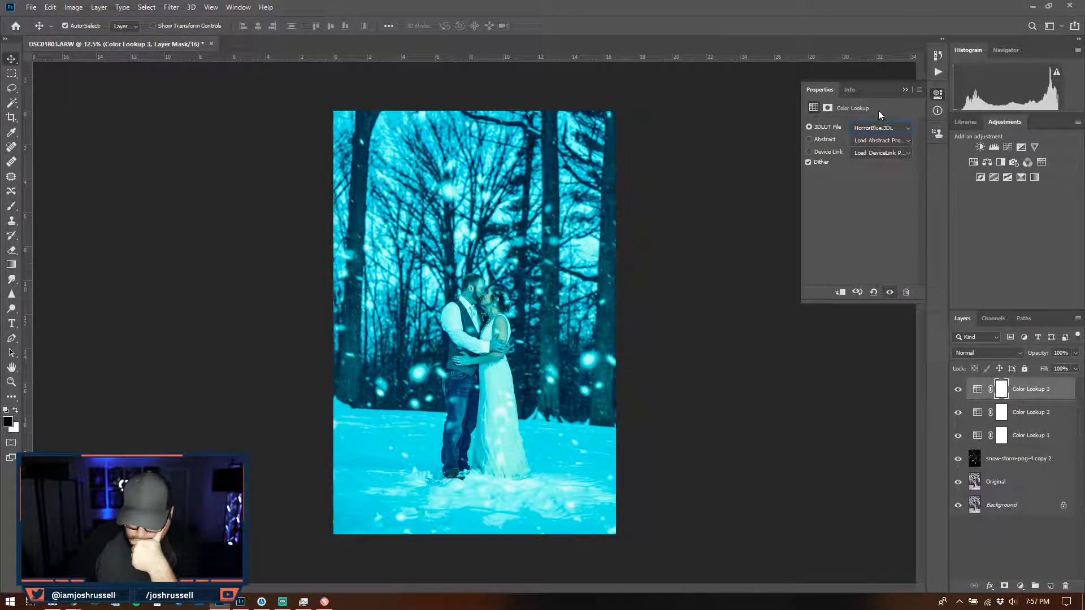
pyautogui.click(876, 127)
pyautogui.click(904, 440)
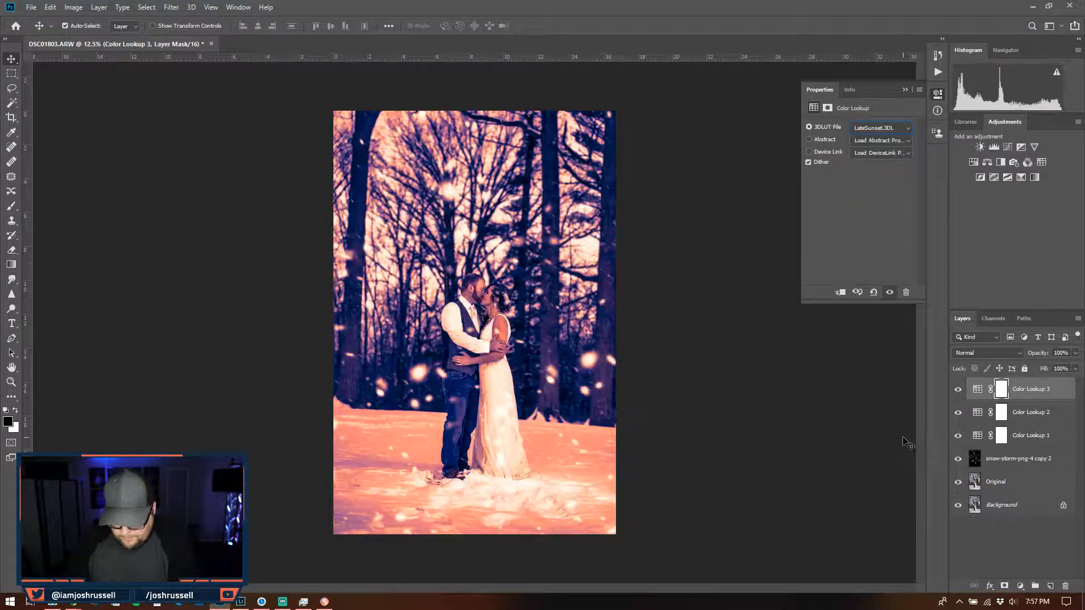
pyautogui.click(1076, 354)
pyautogui.moveTo(1044, 367); pyautogui.dragTo(1035, 368)
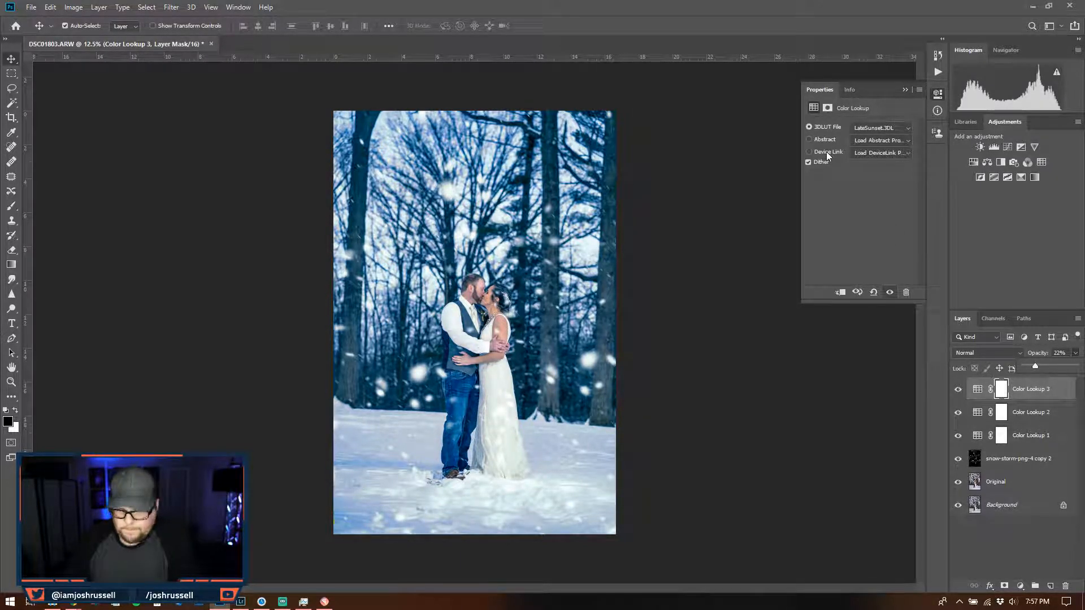
pyautogui.moveTo(478, 7); pyautogui.dragTo(0, 206)
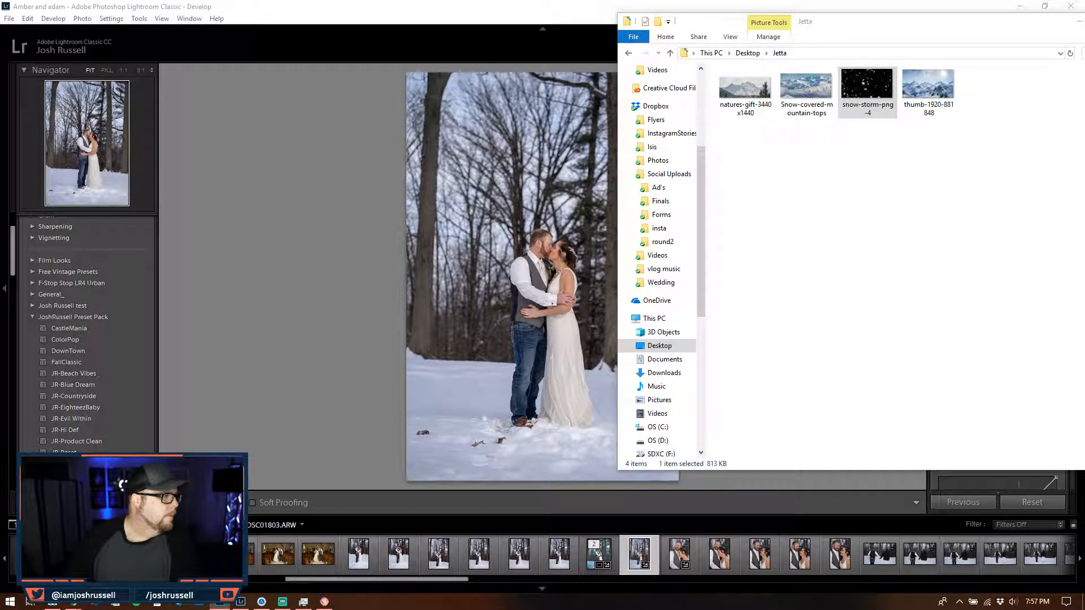
pyautogui.moveTo(724, 5); pyautogui.dragTo(724, 6)
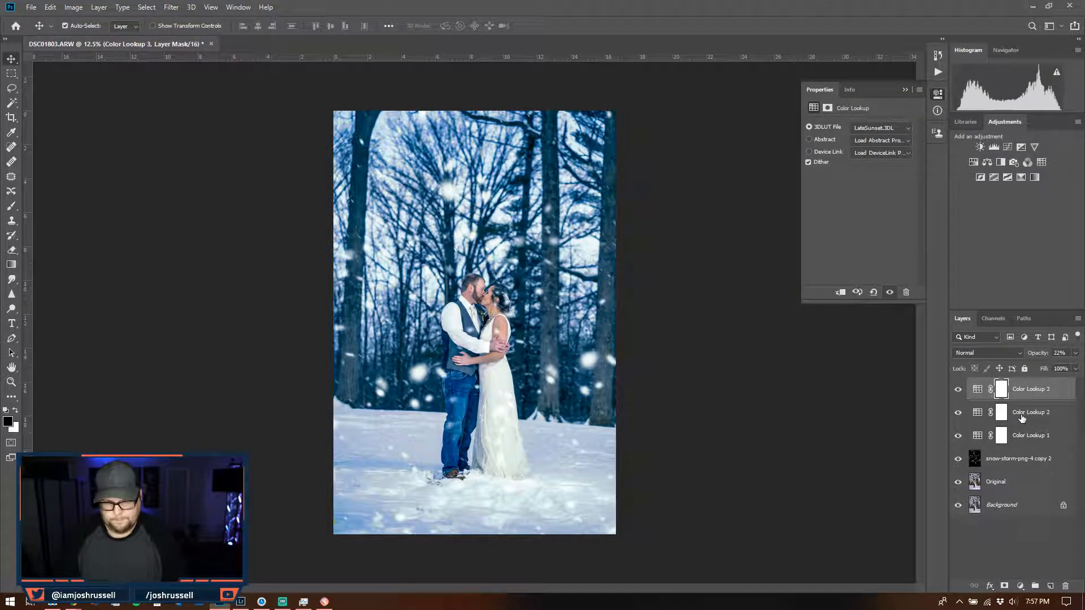
# - Group the three Color Lookup layers into a group named Color and add a layer mask to the group
pyautogui.keyDown('shift'); pyautogui.click(1047, 437); pyautogui.keyUp('shift')
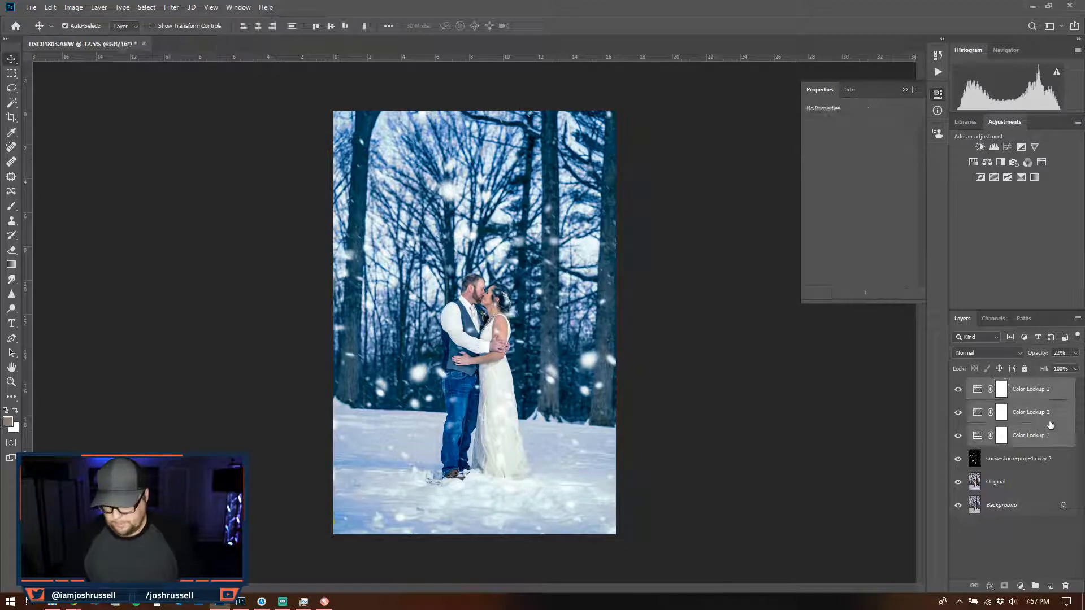
pyautogui.click(1077, 319)
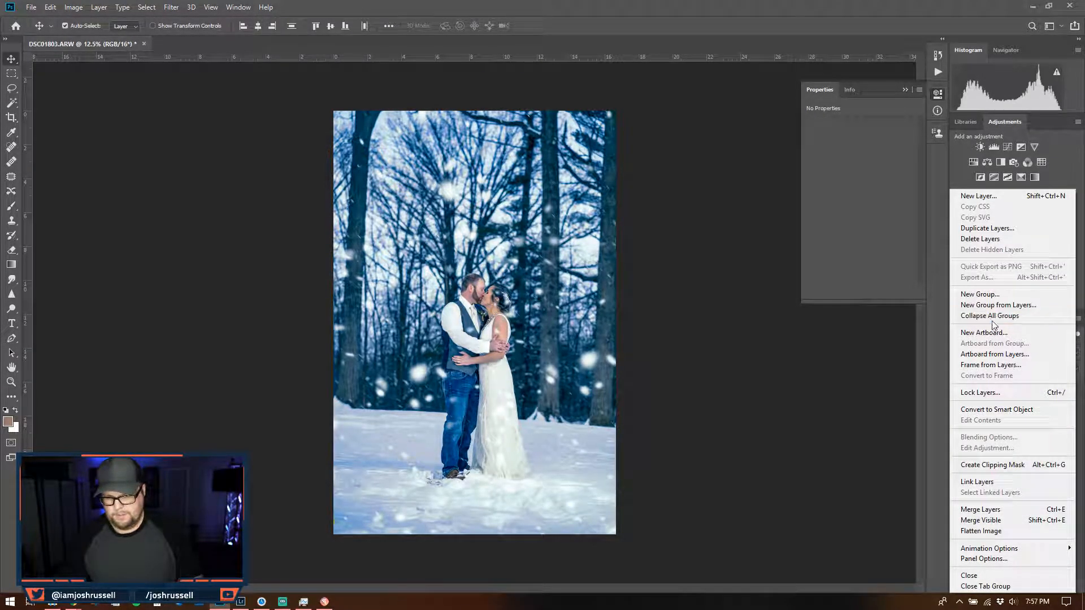
pyautogui.click(984, 306)
pyautogui.write('Color')
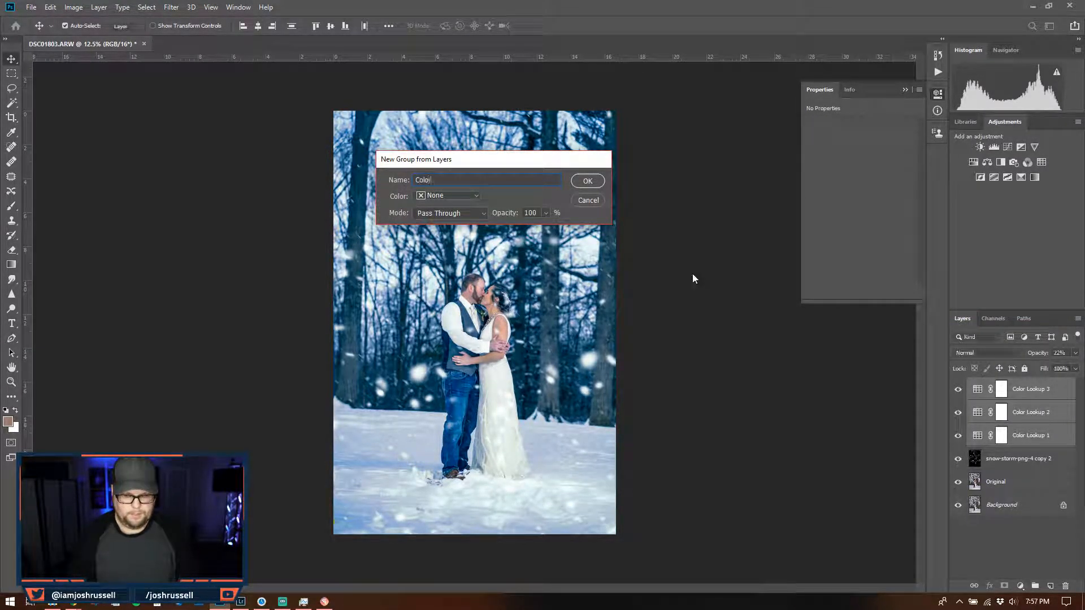
pyautogui.press('Return')
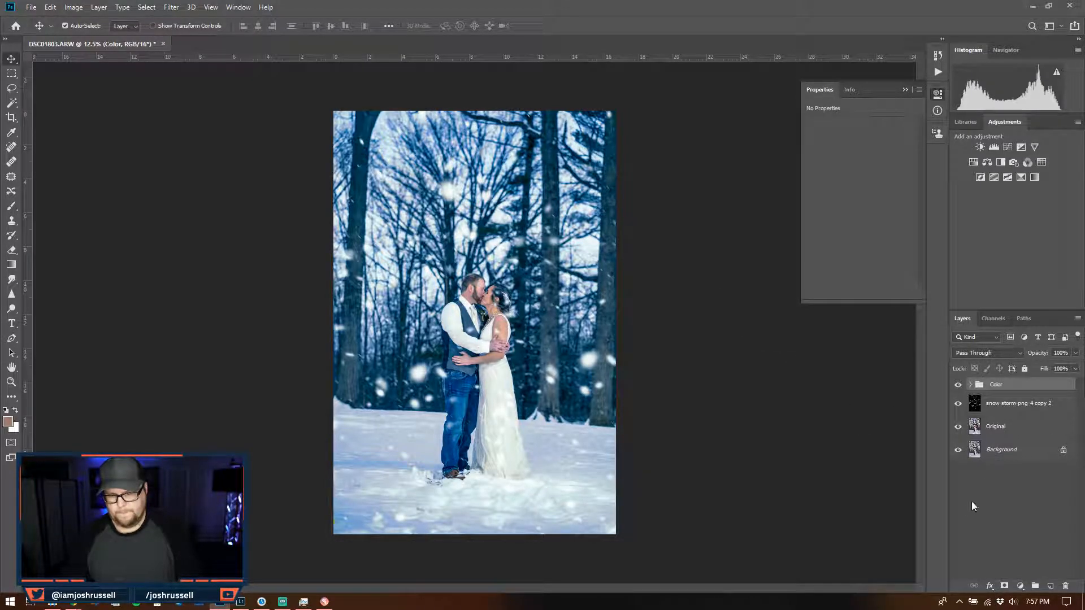
pyautogui.click(1004, 587)
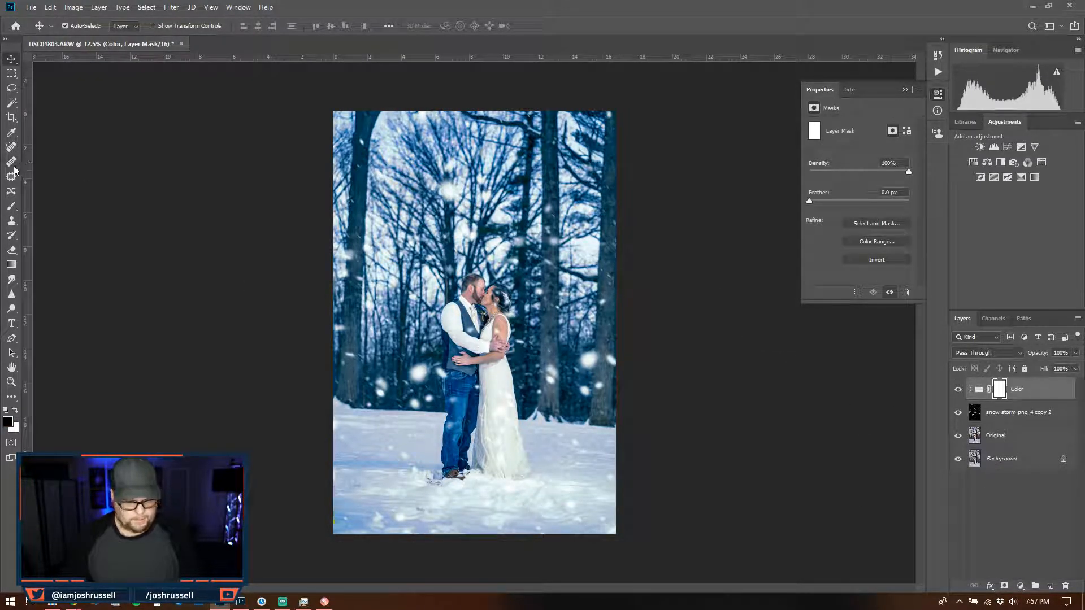
# - Paint black over the groom's face on the Color group's mask with a brush of about 176 px at 60% flow
pyautogui.click(12, 206)
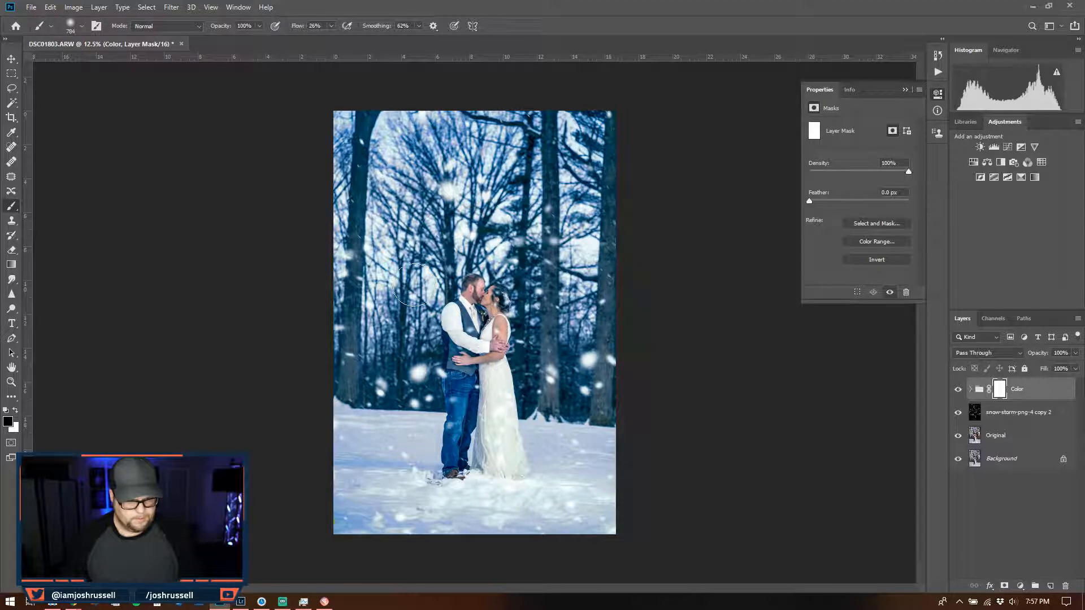
pyautogui.moveTo(477, 312); pyautogui.dragTo(453, 321)
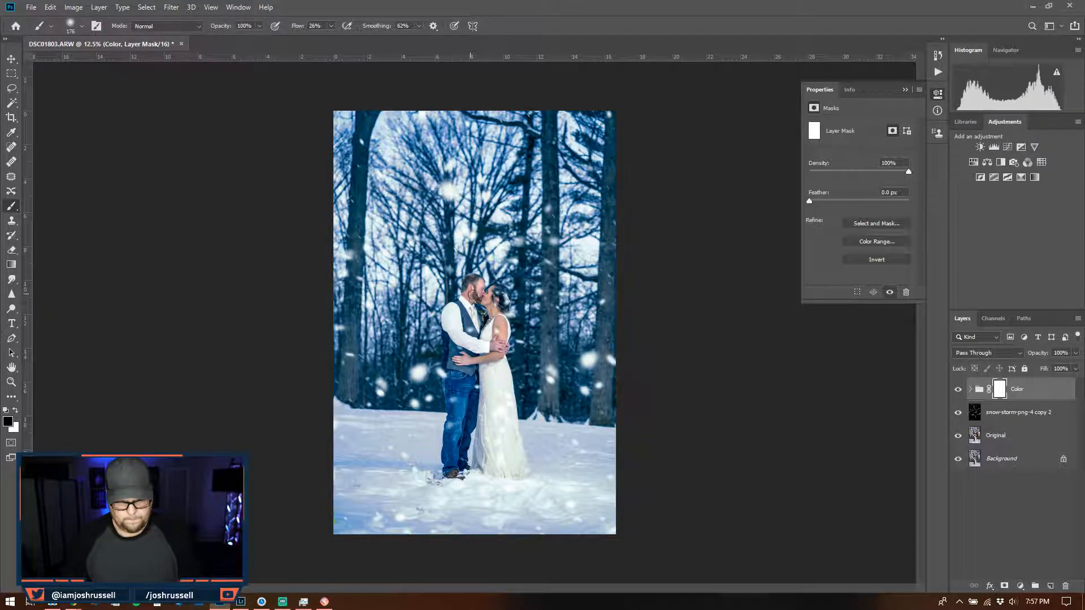
pyautogui.click(330, 26)
pyautogui.moveTo(331, 40); pyautogui.dragTo(348, 40)
pyautogui.hotkey('ctrl', '+')
pyautogui.hotkey('ctrl', '+')
pyautogui.hotkey('ctrl', '+')
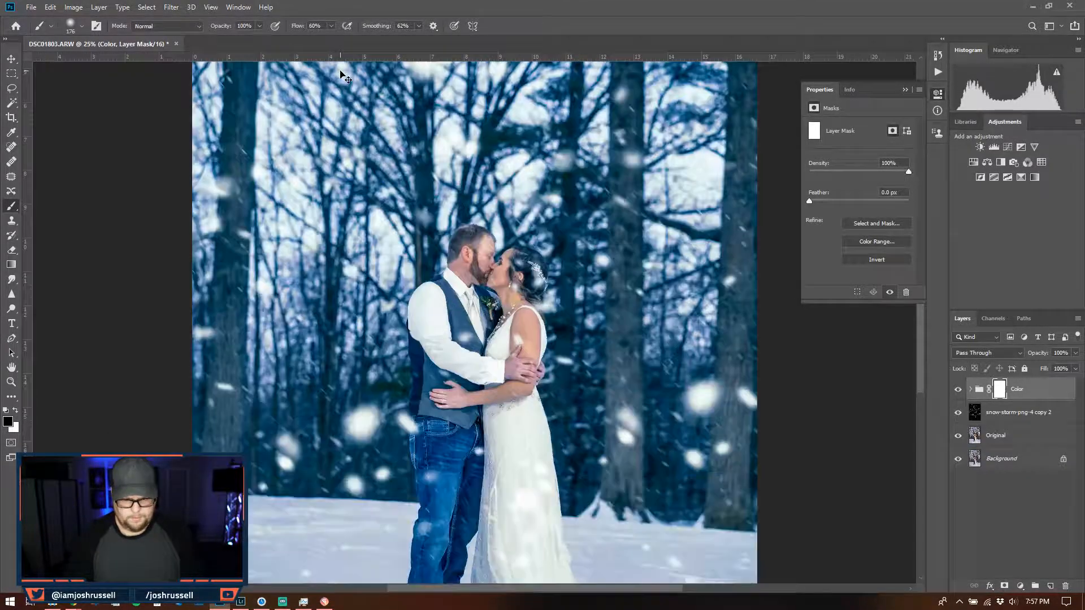
pyautogui.scroll(1, 340, 71)
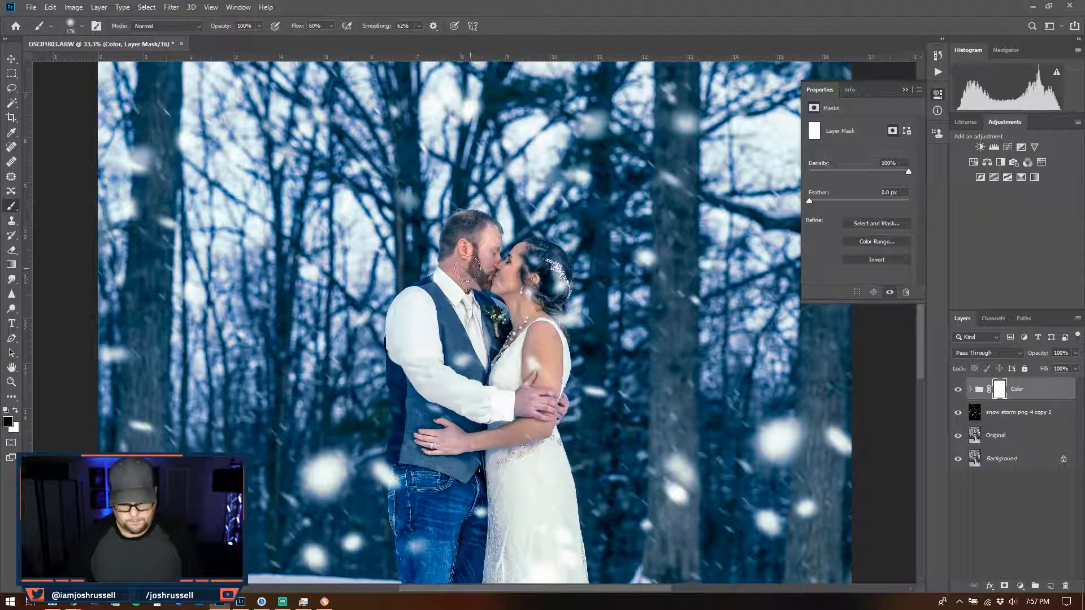
pyautogui.moveTo(457, 273)
pyautogui.mouseDown()
pyautogui.moveTo(486, 265)
pyautogui.moveTo(489, 234)
pyautogui.moveTo(486, 271)
pyautogui.moveTo(485, 238)
pyautogui.moveTo(461, 267)
pyautogui.mouseUp()
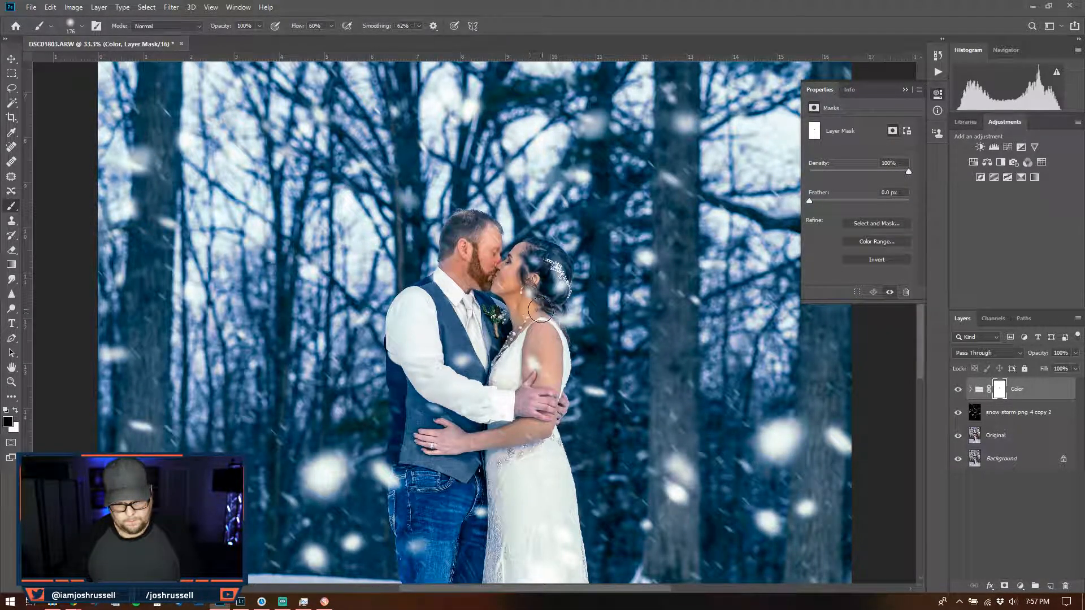
# - Paint the bride's face, neck and arms and the couple's hands out of the colour grade on the Color group's mask
pyautogui.moveTo(510, 274); pyautogui.dragTo(528, 254)
pyautogui.moveTo(530, 299)
pyautogui.mouseDown()
pyautogui.moveTo(534, 410)
pyautogui.moveTo(559, 348)
pyautogui.moveTo(541, 338)
pyautogui.moveTo(551, 341)
pyautogui.mouseUp()
pyautogui.moveTo(543, 390); pyautogui.dragTo(562, 306)
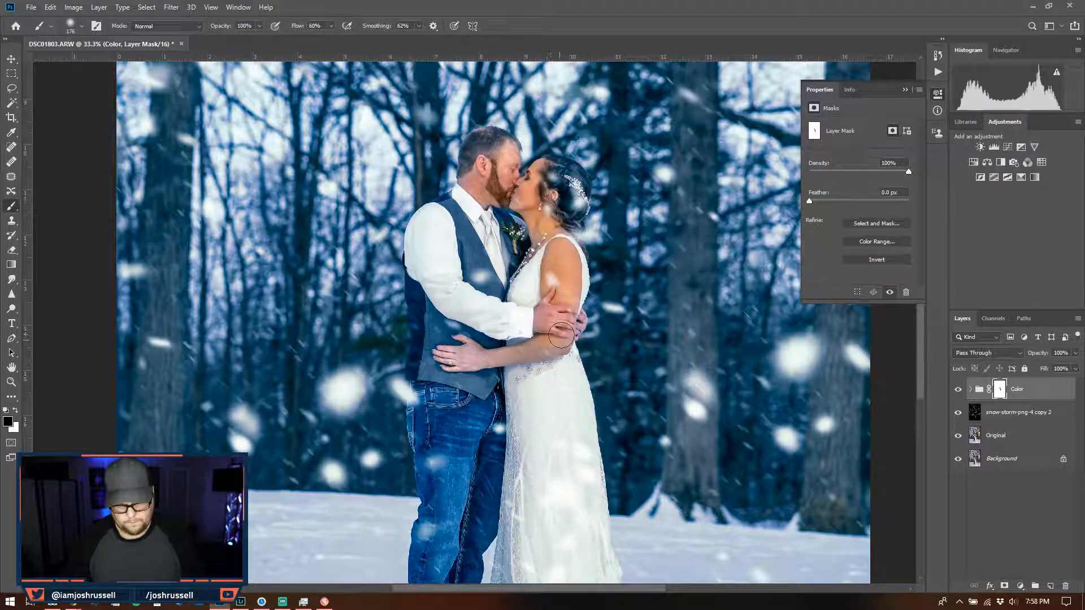
pyautogui.moveTo(548, 348); pyautogui.dragTo(540, 348)
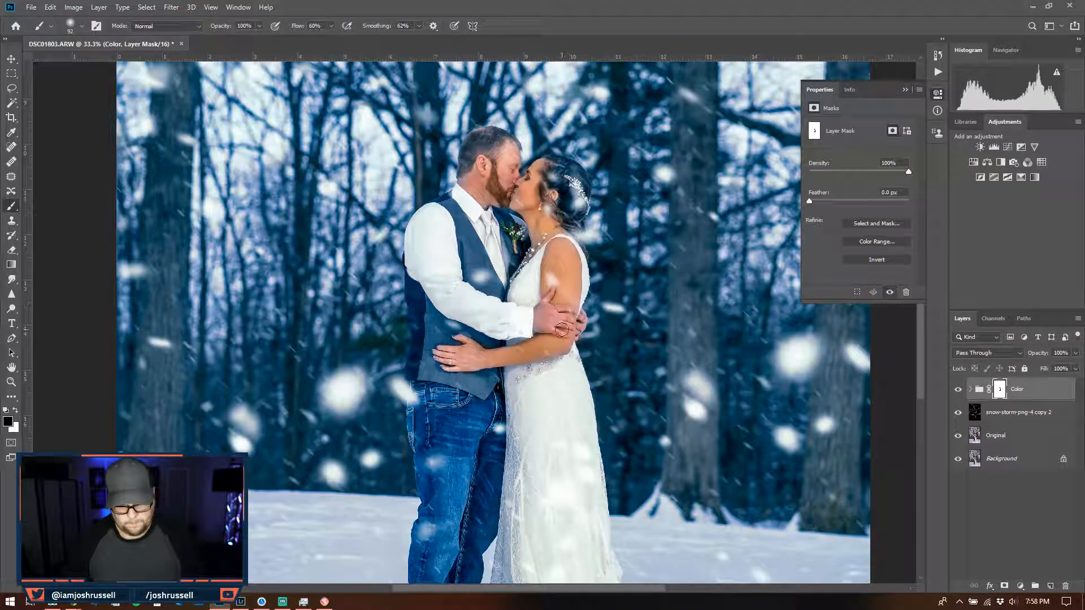
pyautogui.hotkey('ctrl', '-')
pyautogui.hotkey('ctrl', '-')
pyautogui.hotkey('ctrl', '-')
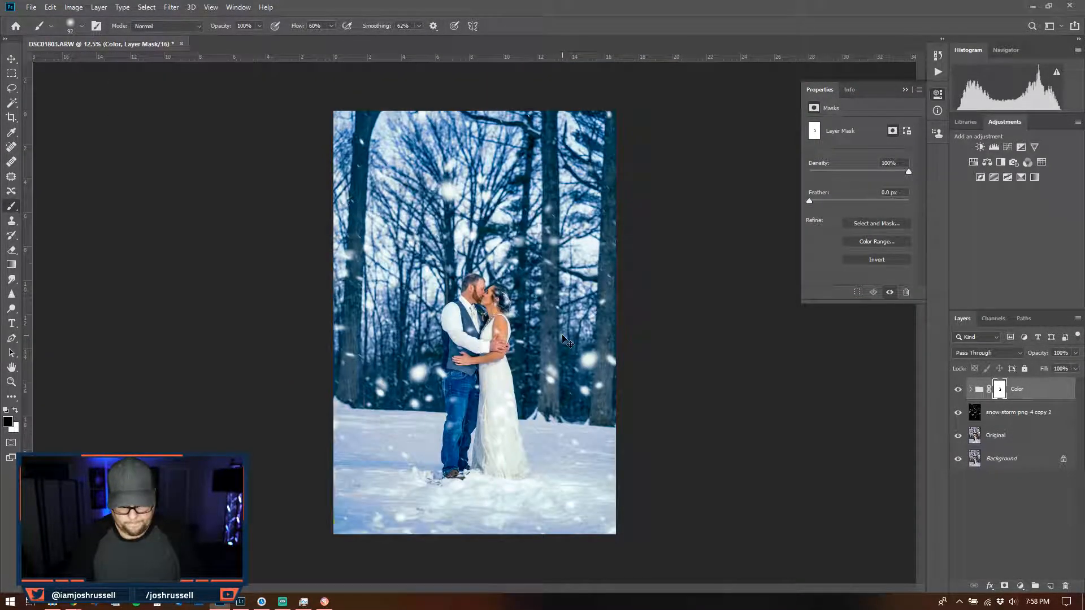
pyautogui.moveTo(480, 302); pyautogui.dragTo(485, 302)
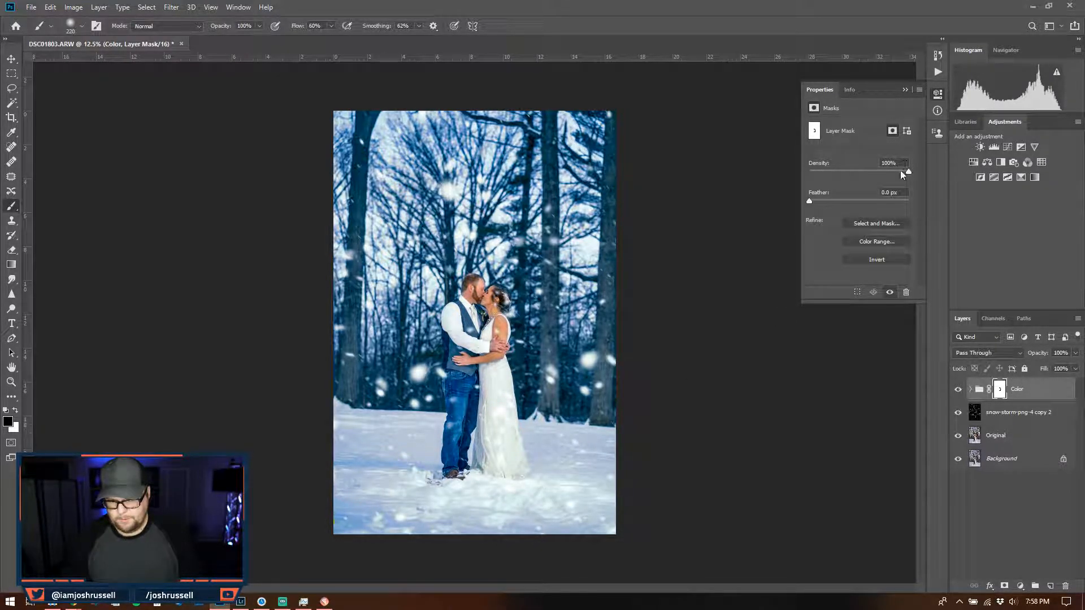
# - Reduce the density of the Color group's mask to 66%
pyautogui.moveTo(902, 170); pyautogui.dragTo(883, 173)
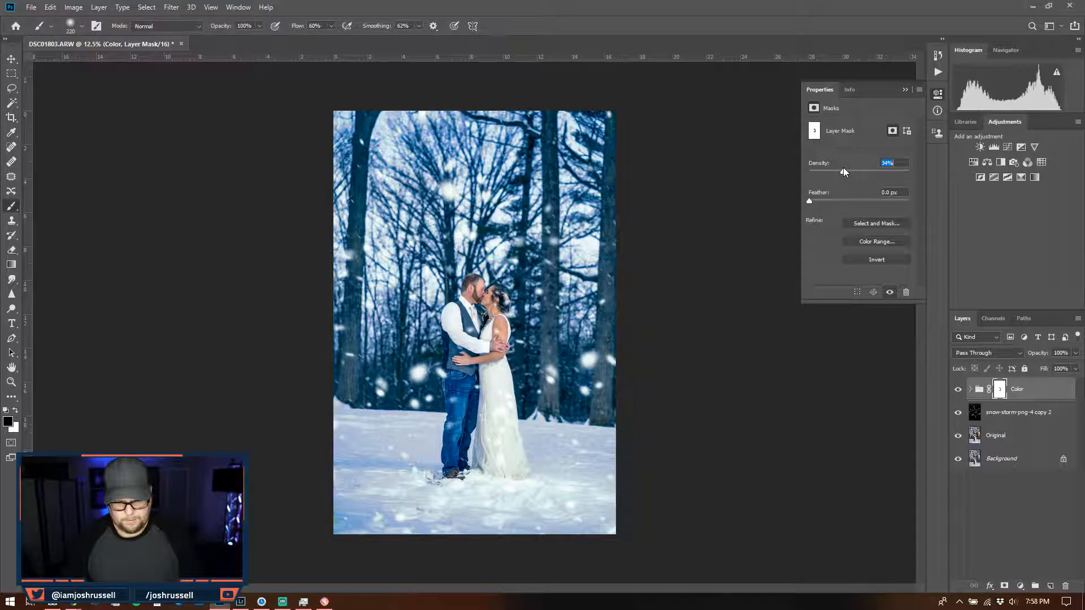
pyautogui.moveTo(845, 172)
pyautogui.mouseDown()
pyautogui.moveTo(862, 171)
pyautogui.moveTo(816, 172)
pyautogui.moveTo(867, 172)
pyautogui.mouseUp()
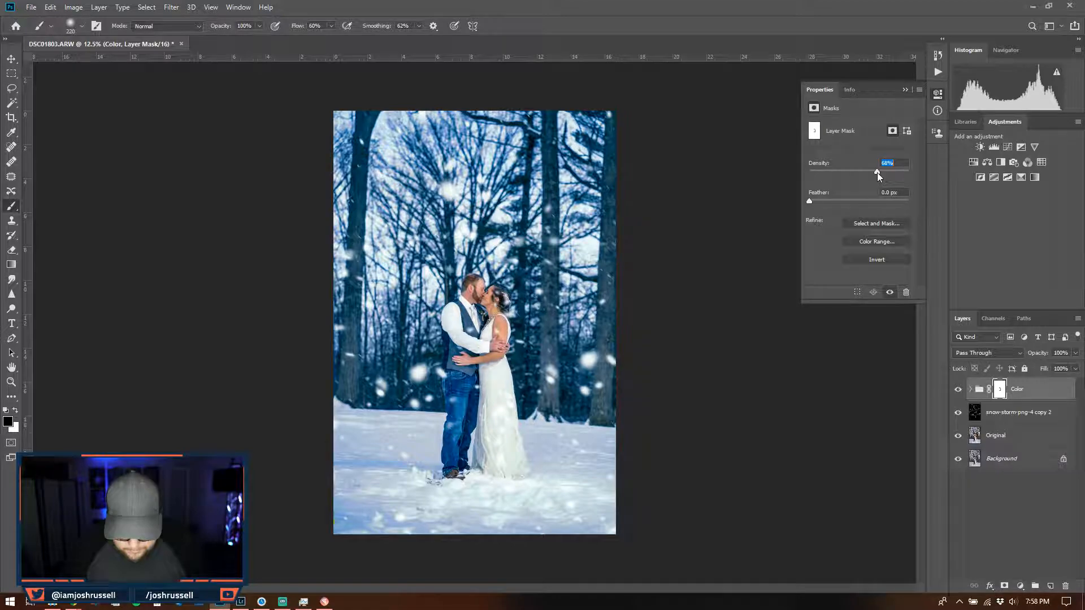
pyautogui.moveTo(877, 172); pyautogui.dragTo(875, 171)
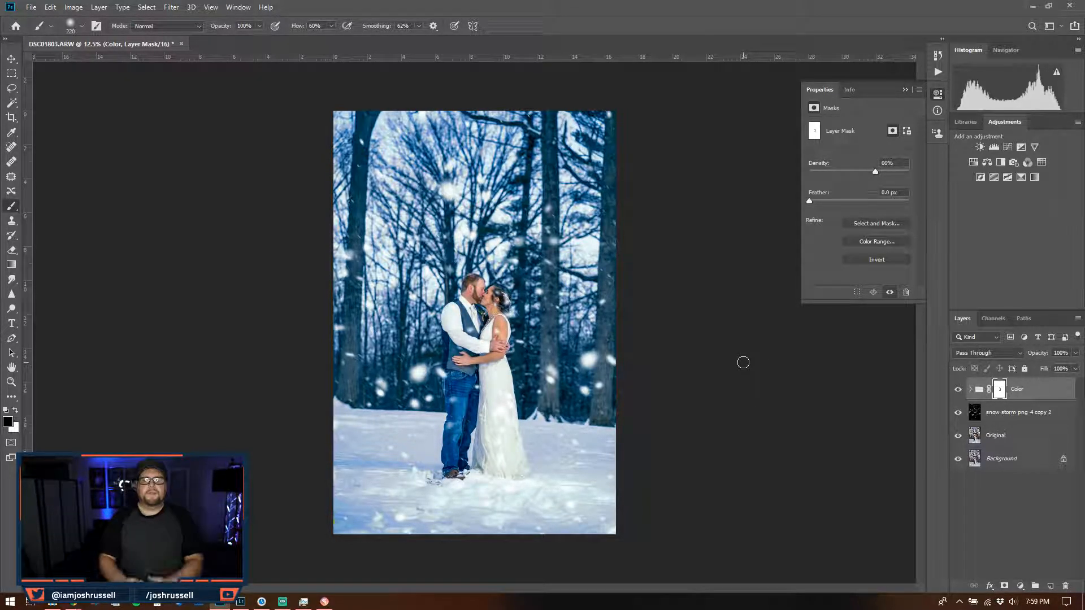
# - Add a layer mask to the snow-storm-png-4 copy 2 layer and paint away the snowflakes covering the couple's faces, arms and hands
pyautogui.click(1044, 416)
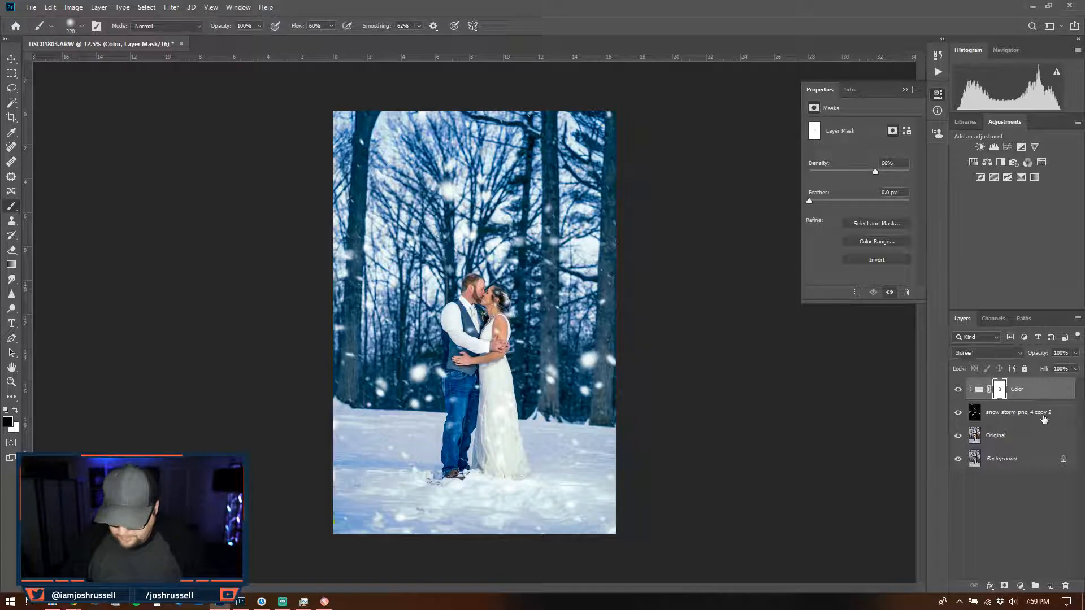
pyautogui.click(1004, 586)
pyautogui.moveTo(496, 322); pyautogui.dragTo(498, 322)
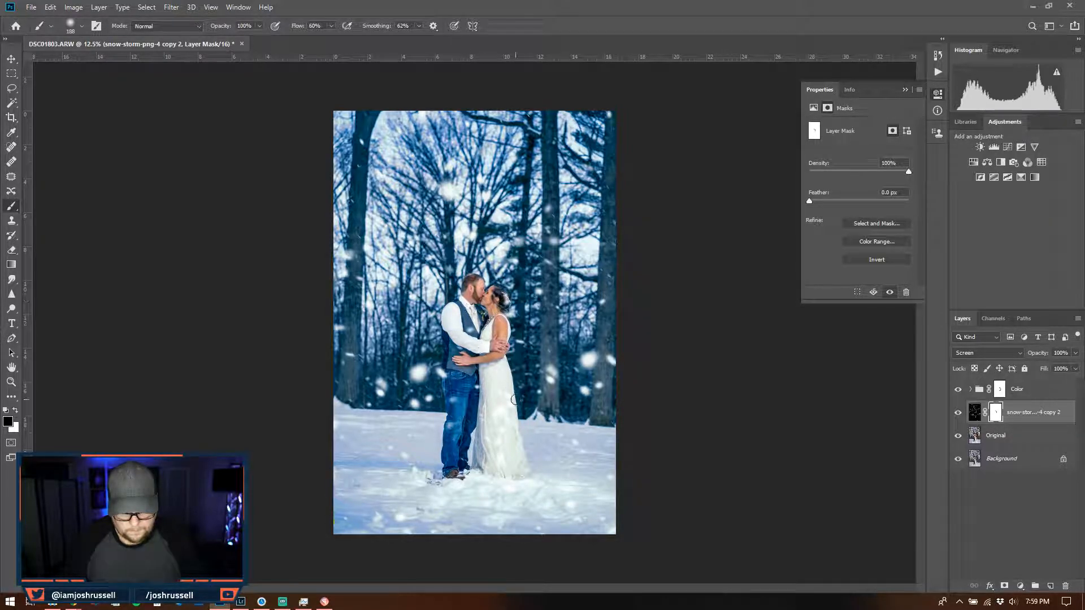
pyautogui.hotkey('ctrl', '+')
pyautogui.hotkey('ctrl', '+')
pyautogui.hotkey('ctrl', '+')
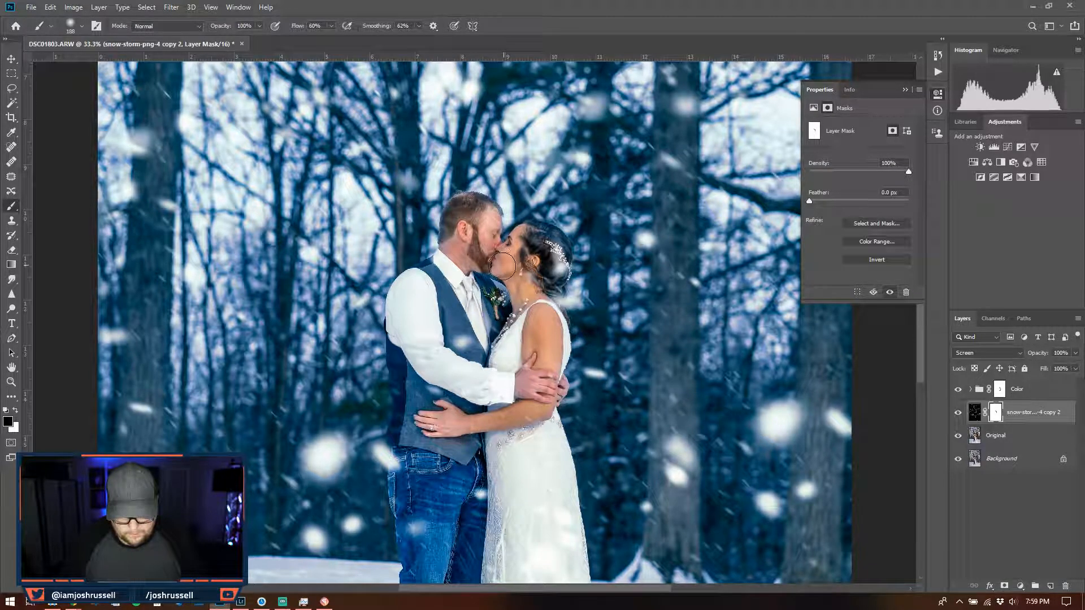
pyautogui.moveTo(491, 264)
pyautogui.mouseDown()
pyautogui.moveTo(470, 265)
pyautogui.moveTo(495, 255)
pyautogui.mouseUp()
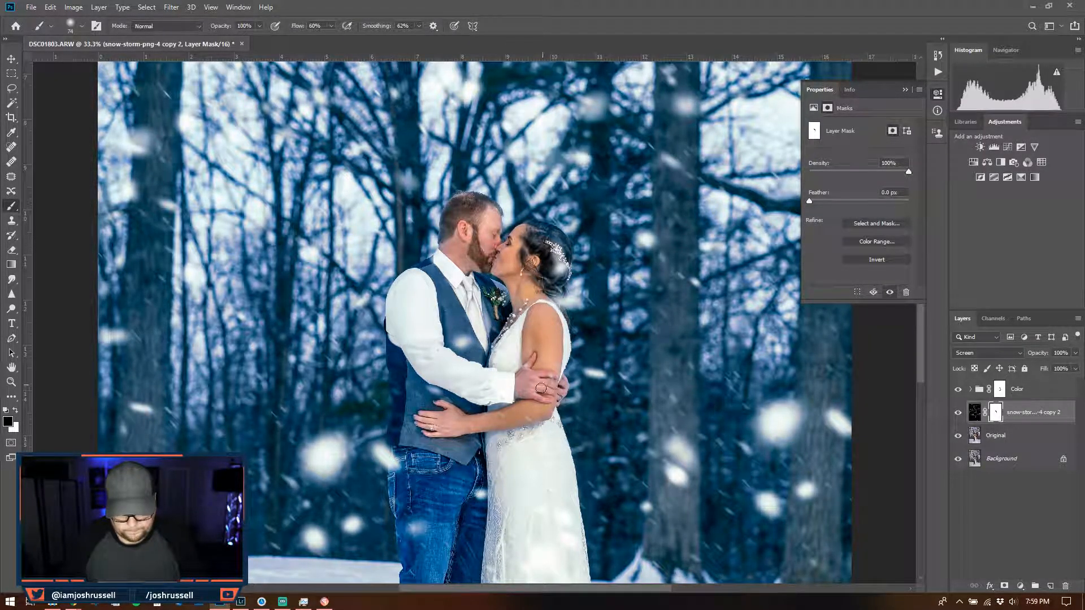
pyautogui.hotkey('ctrl', '-')
pyautogui.hotkey('ctrl', '-')
pyautogui.hotkey('ctrl', '-')
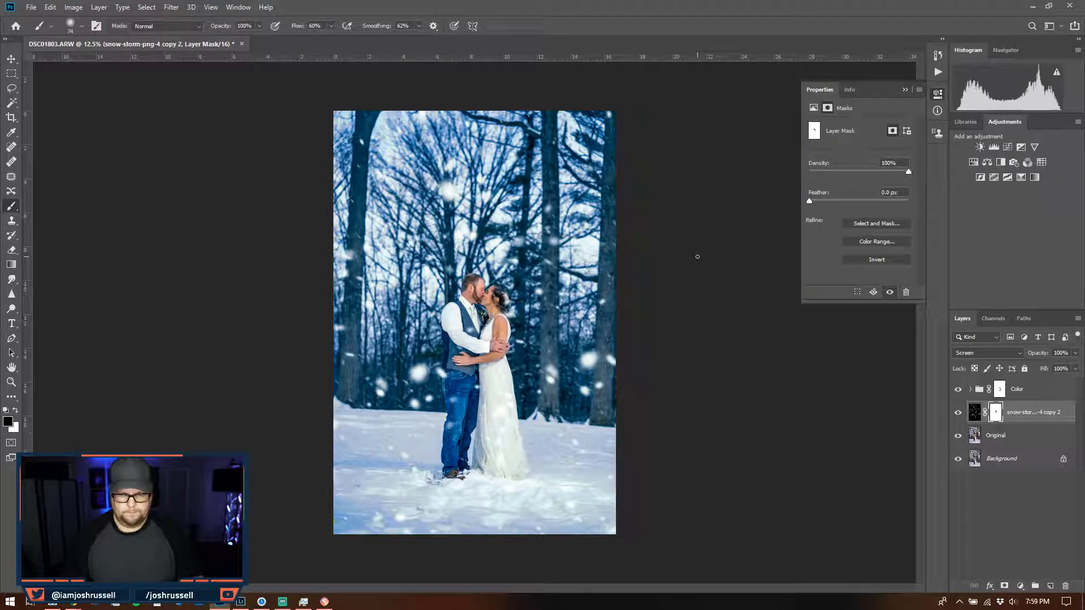
# - Above the snow layer, add a Curves layer that slightly darkens the darker midtones and a Vibrance layer with Vibrance +9 and Saturation +3
pyautogui.click(1007, 147)
pyautogui.click(859, 203)
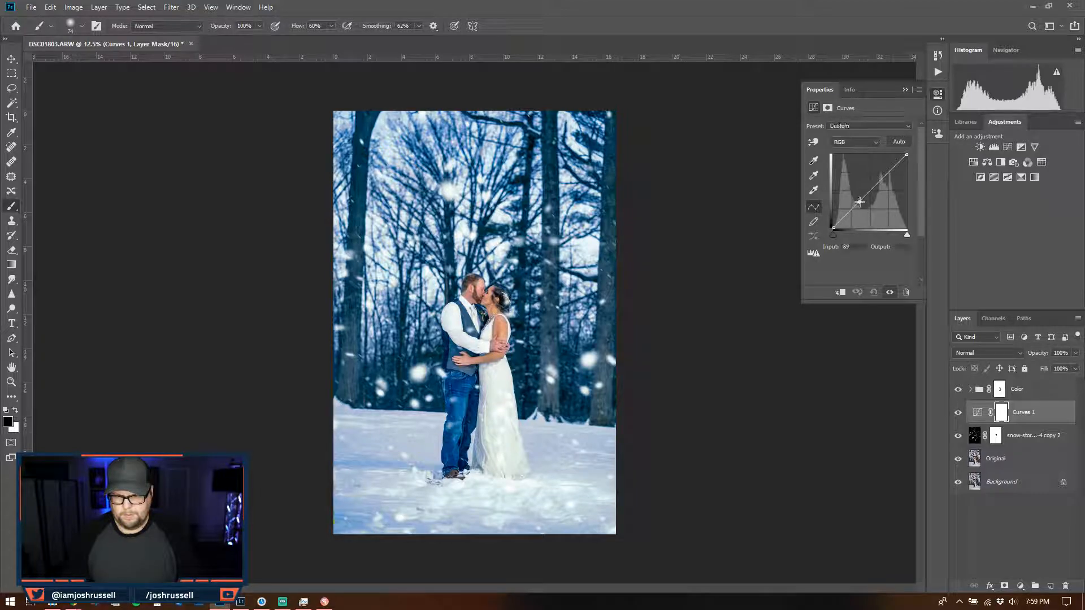
pyautogui.moveTo(859, 203); pyautogui.dragTo(859, 207)
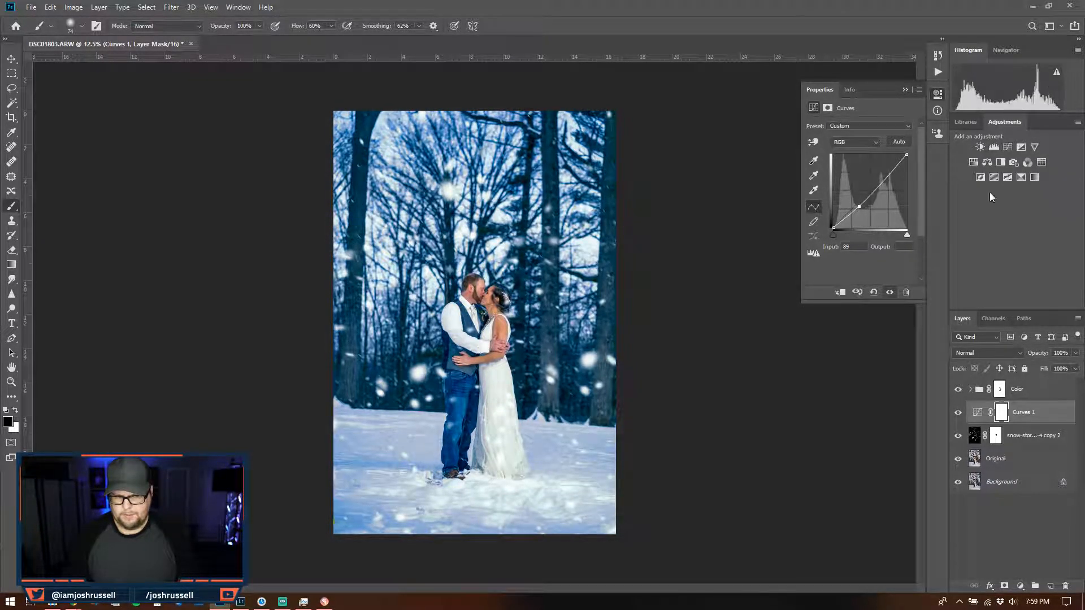
pyautogui.click(1035, 148)
pyautogui.moveTo(860, 139)
pyautogui.mouseDown()
pyautogui.moveTo(870, 138)
pyautogui.moveTo(858, 140)
pyautogui.moveTo(861, 161)
pyautogui.mouseUp()
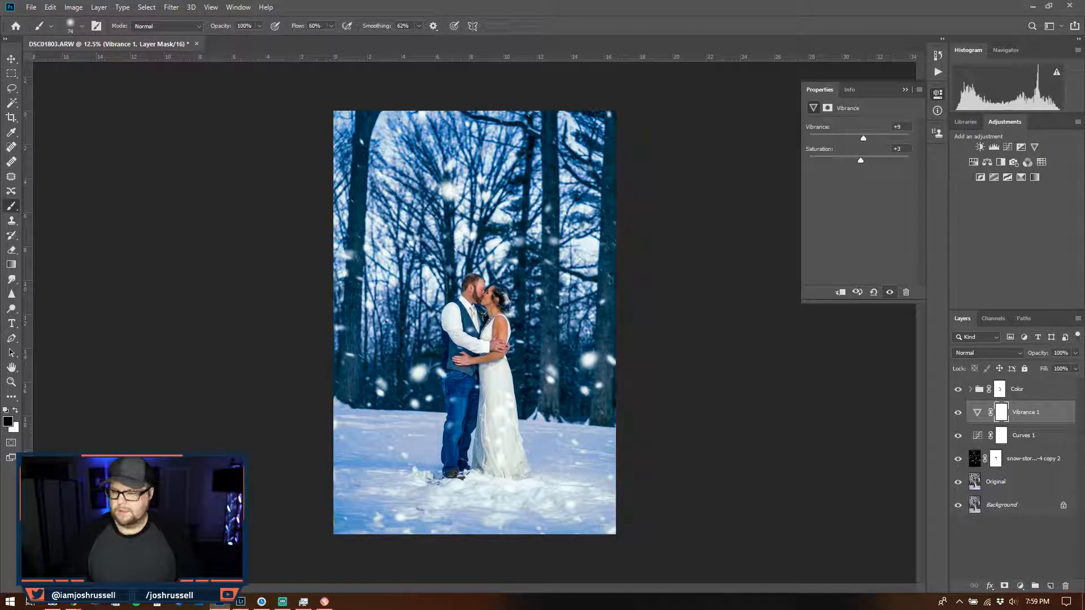
# - Raise the point on the Curves 1 layer's RGB curve at input 91 to brighten the midtones, and collapse its properties
pyautogui.click(1039, 438)
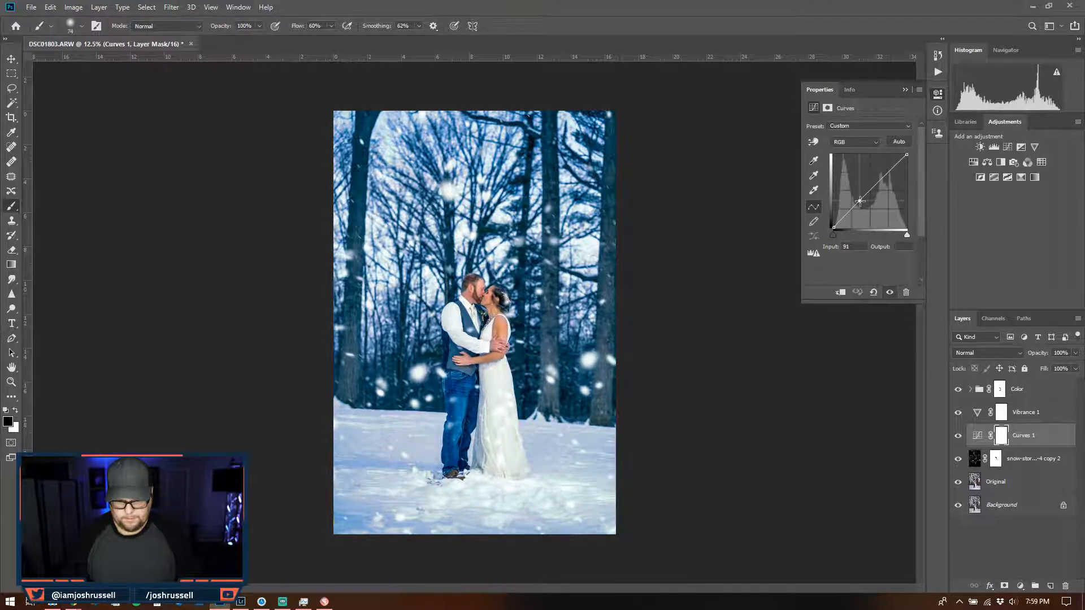
pyautogui.click(860, 201)
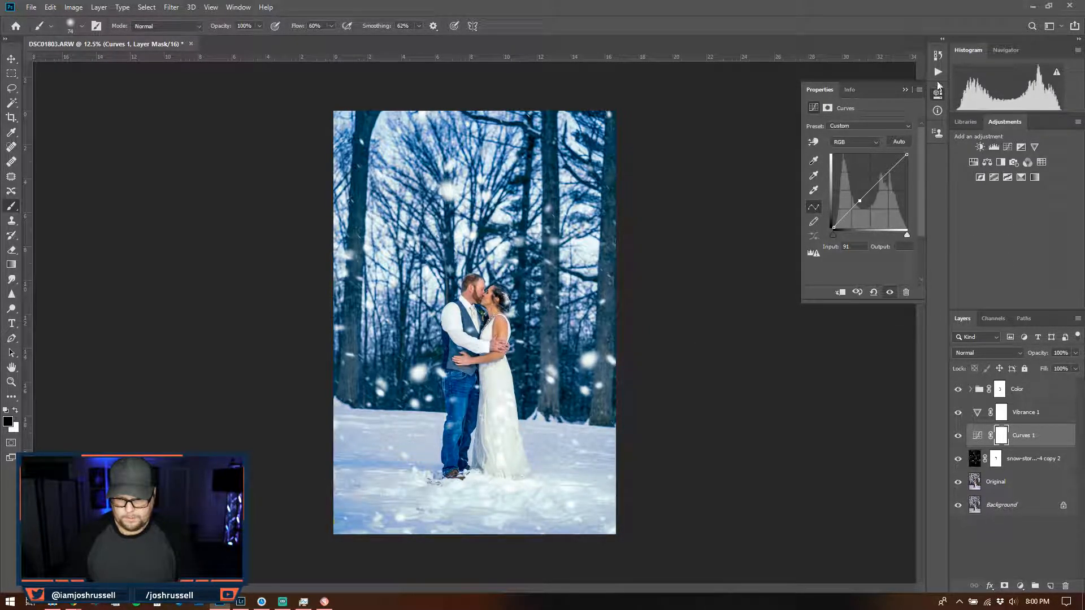
pyautogui.click(940, 95)
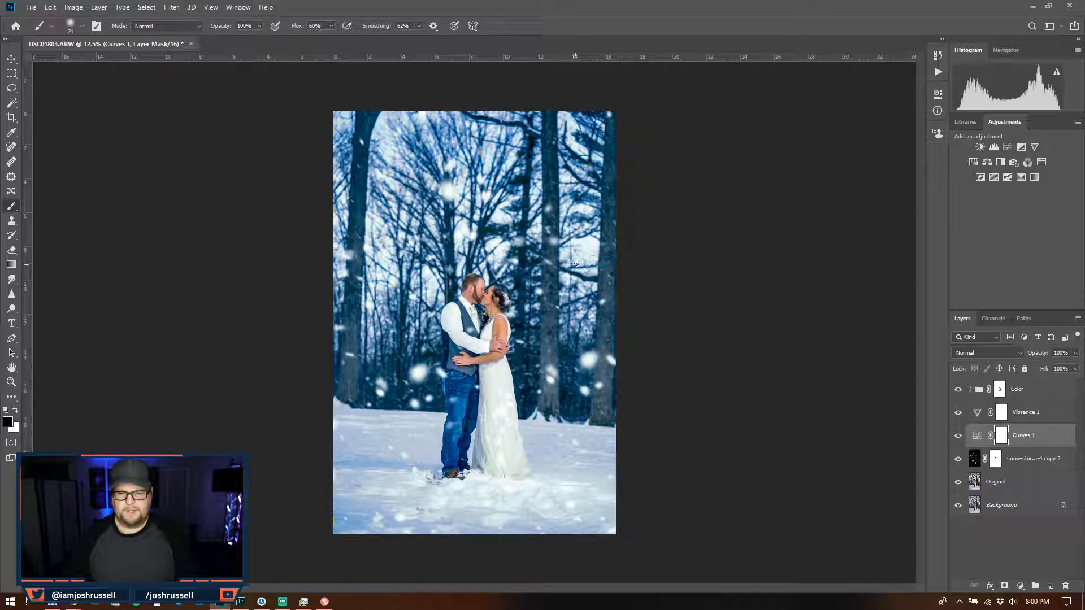
# - Add a blank layer above the Color group and switch to a workspace that includes the colour and swatch controls
pyautogui.click(1046, 395)
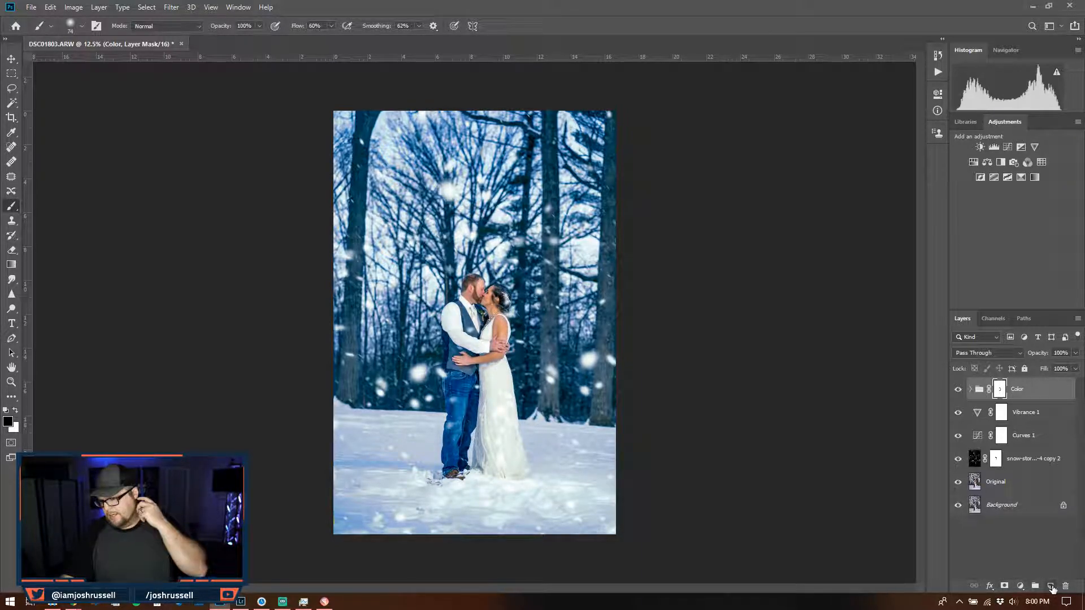
pyautogui.click(1051, 587)
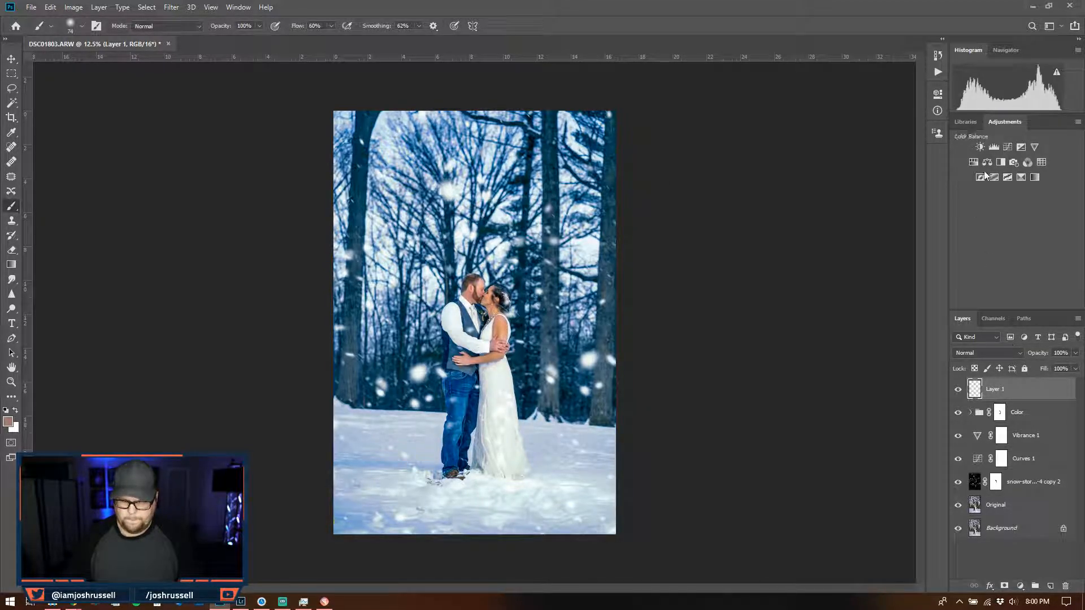
pyautogui.click(212, 7)
pyautogui.click(212, 7)
pyautogui.click(238, 7)
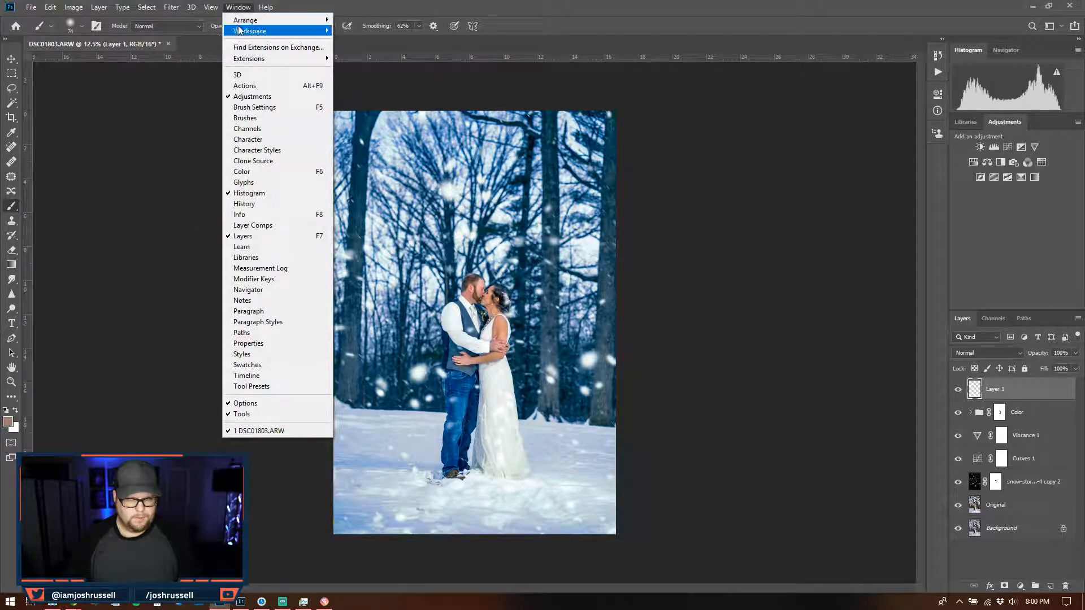
pyautogui.moveTo(250, 31)
pyautogui.click(347, 32)
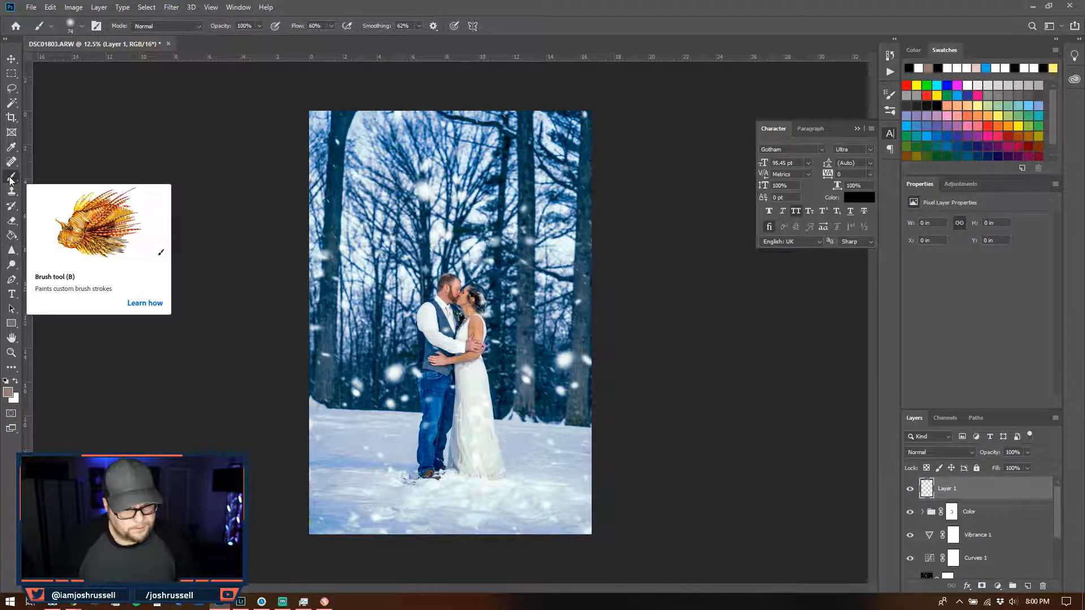
# - Set the foreground colour to a light sky blue for the brush
pyautogui.click(967, 85)
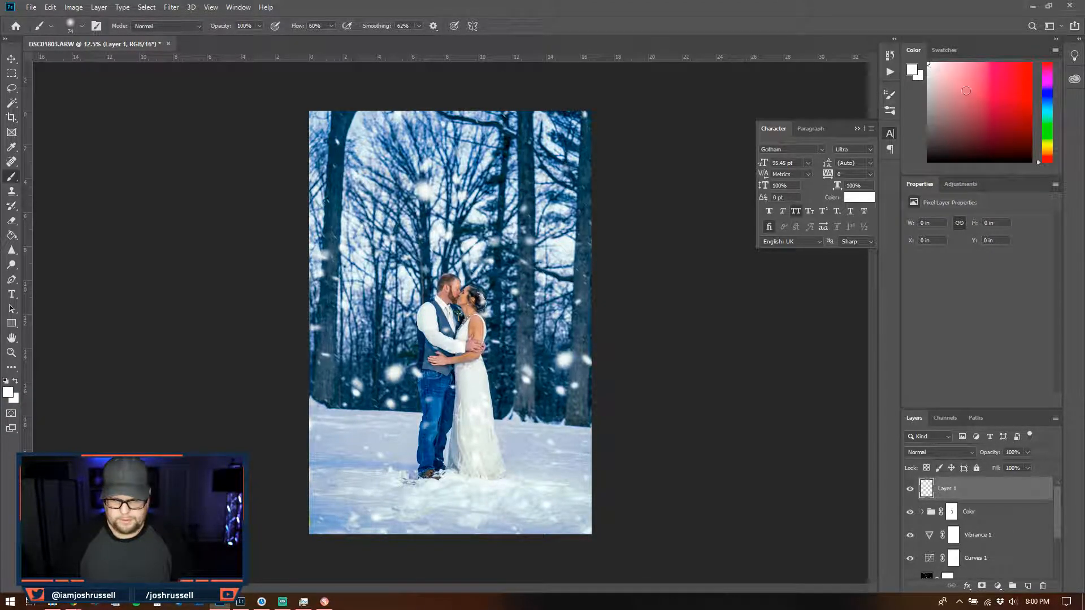
pyautogui.moveTo(1039, 161); pyautogui.dragTo(1039, 106)
pyautogui.click(933, 70)
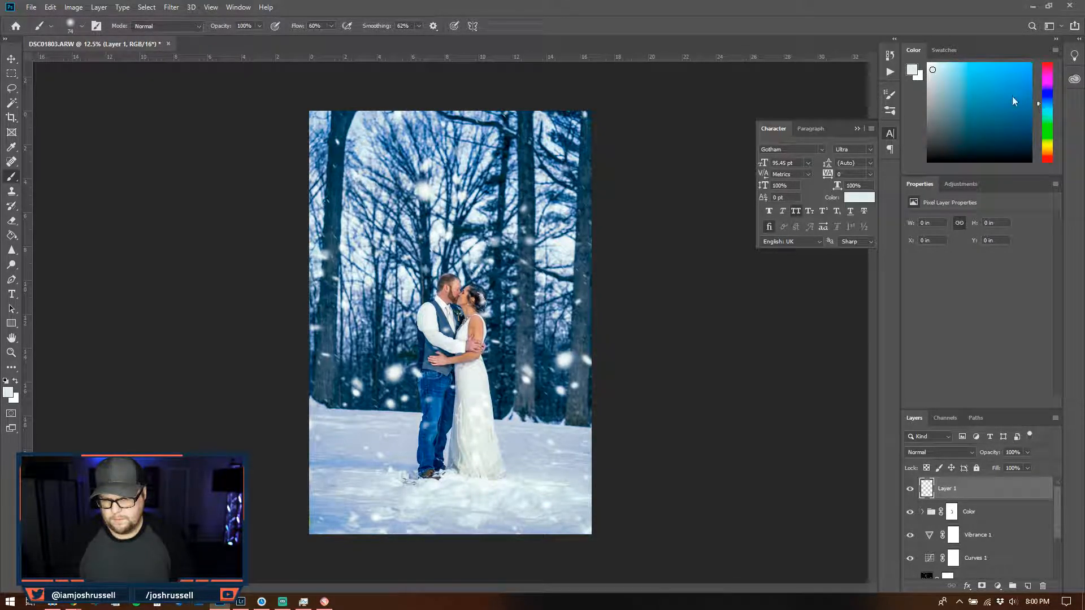
pyautogui.click(949, 65)
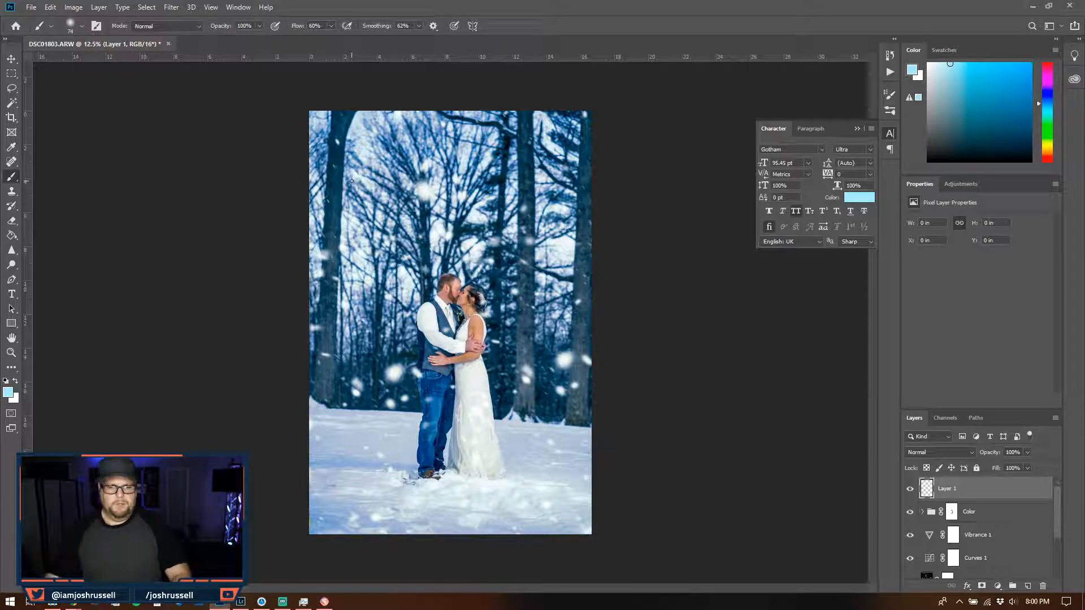
# - Paint a single soft light-blue spot above the couple on Layer 1 with a brush about 3000 px wide
pyautogui.moveTo(405, 229); pyautogui.dragTo(504, 230)
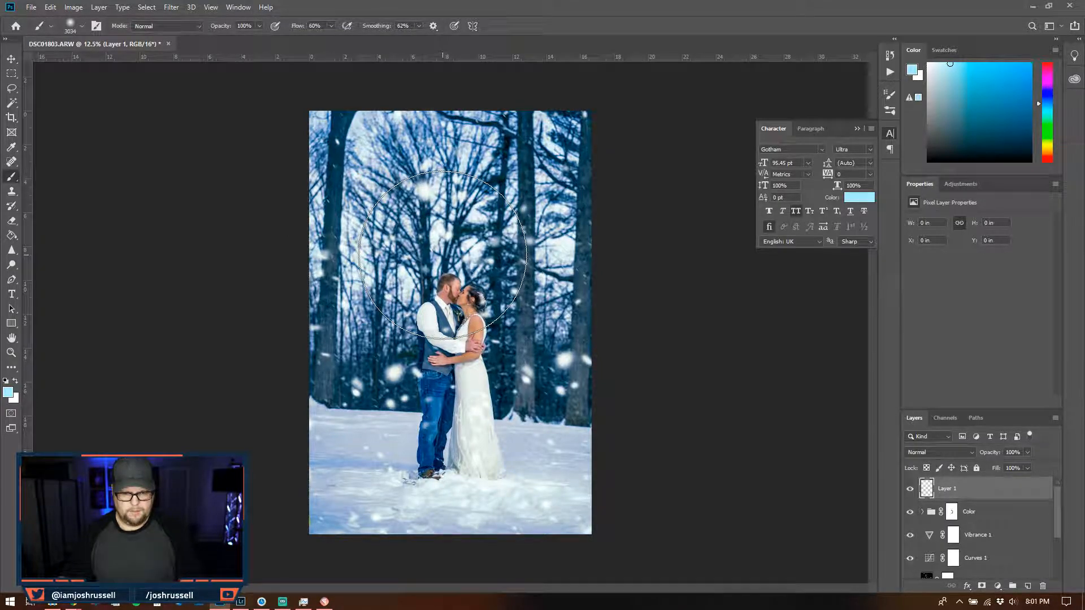
pyautogui.click(442, 254)
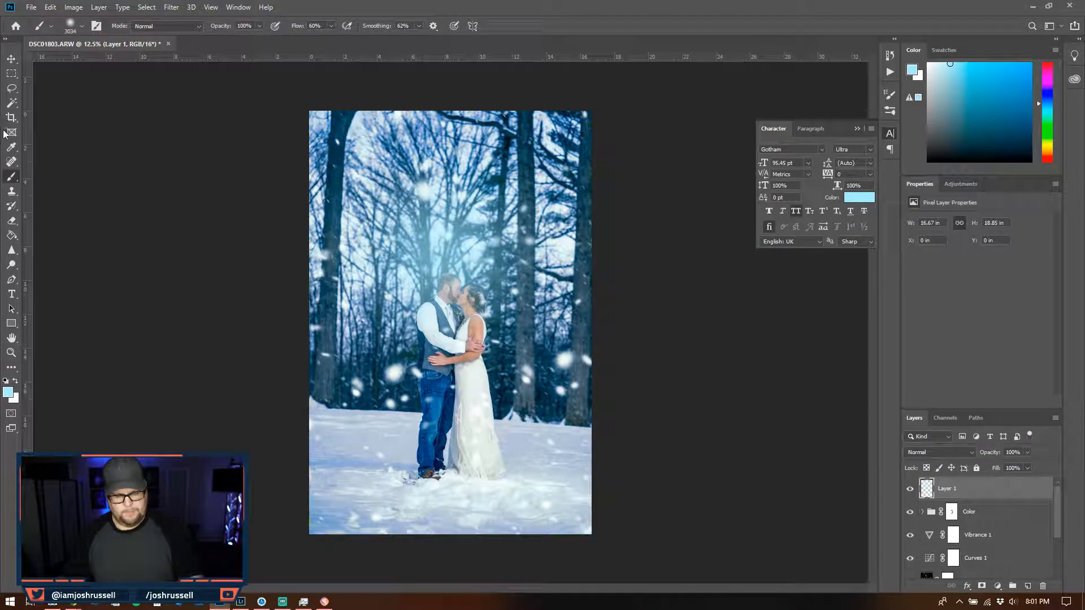
# - Scale the blue glow on Layer 1 to about 293% and move it toward the photo's upper-left corner
pyautogui.press('v')
pyautogui.hotkey('ctrl', 't')
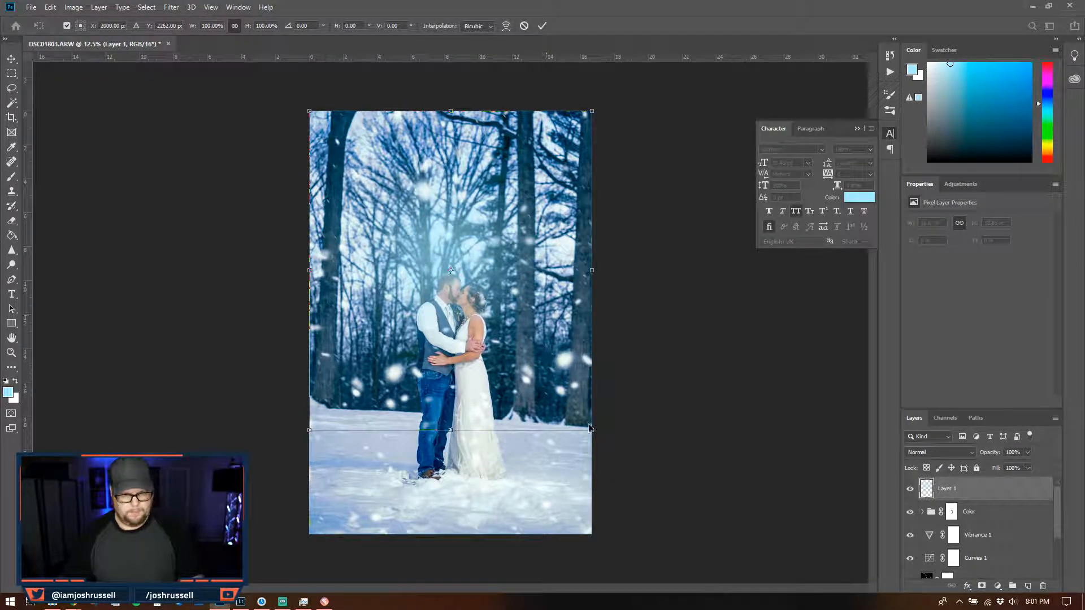
pyautogui.moveTo(591, 430); pyautogui.dragTo(907, 579)
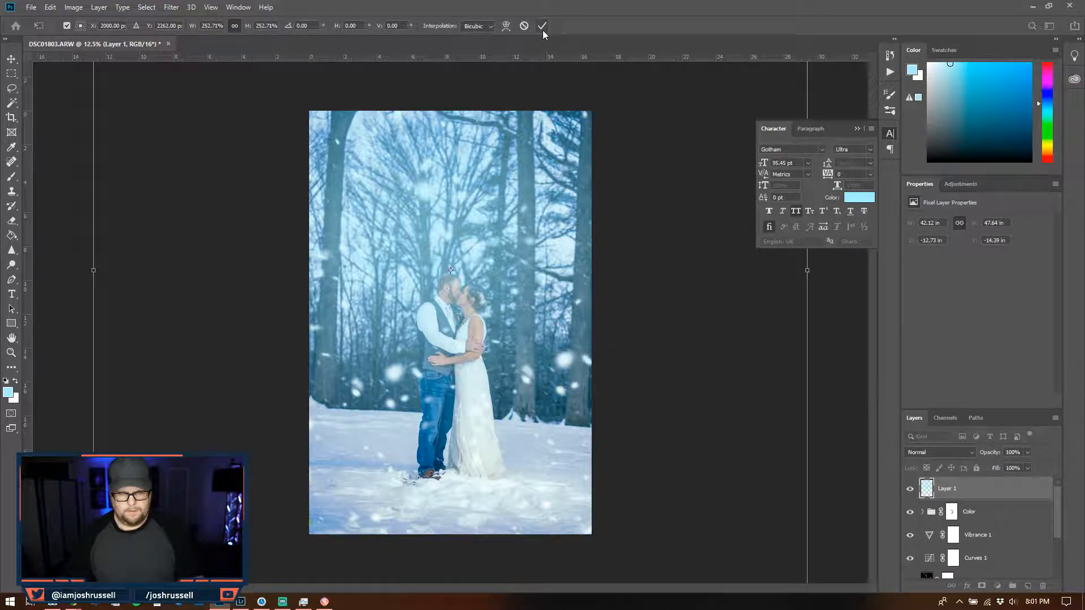
pyautogui.hotkey('ctrl', '-')
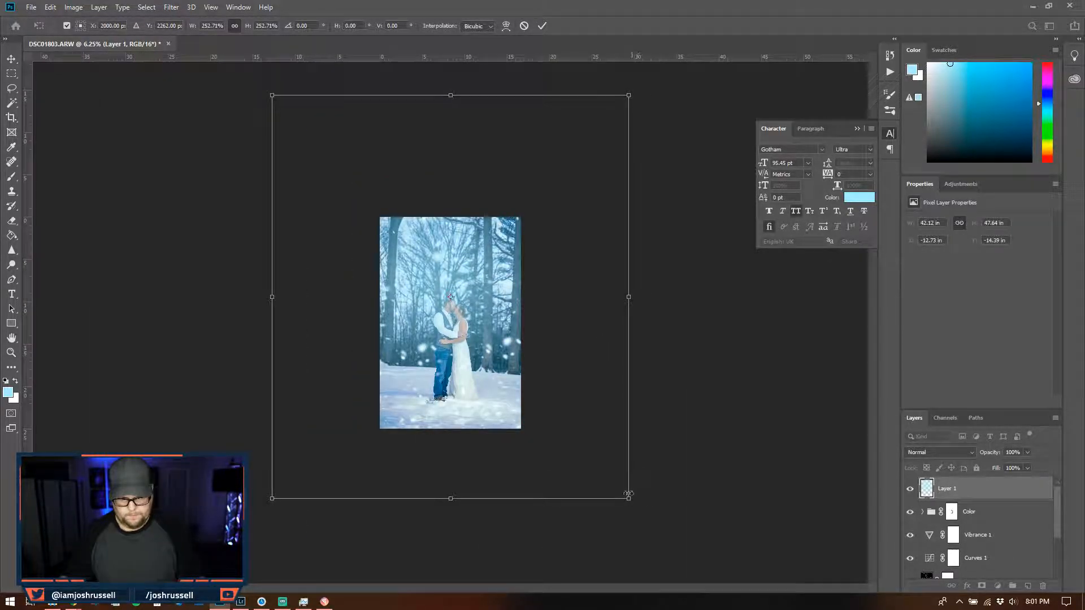
pyautogui.moveTo(629, 499); pyautogui.dragTo(657, 531)
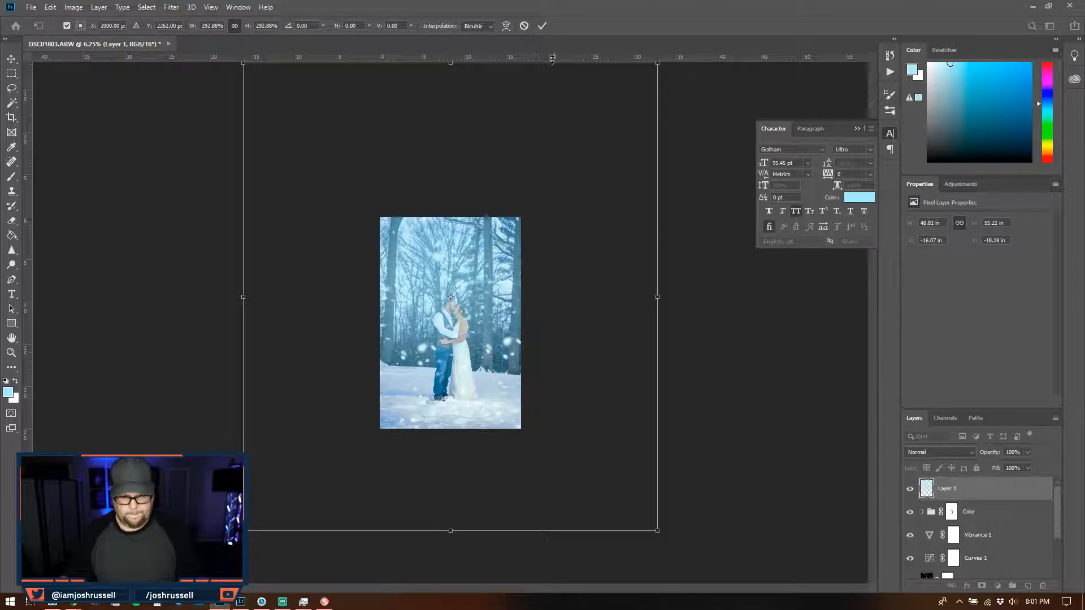
pyautogui.click(541, 25)
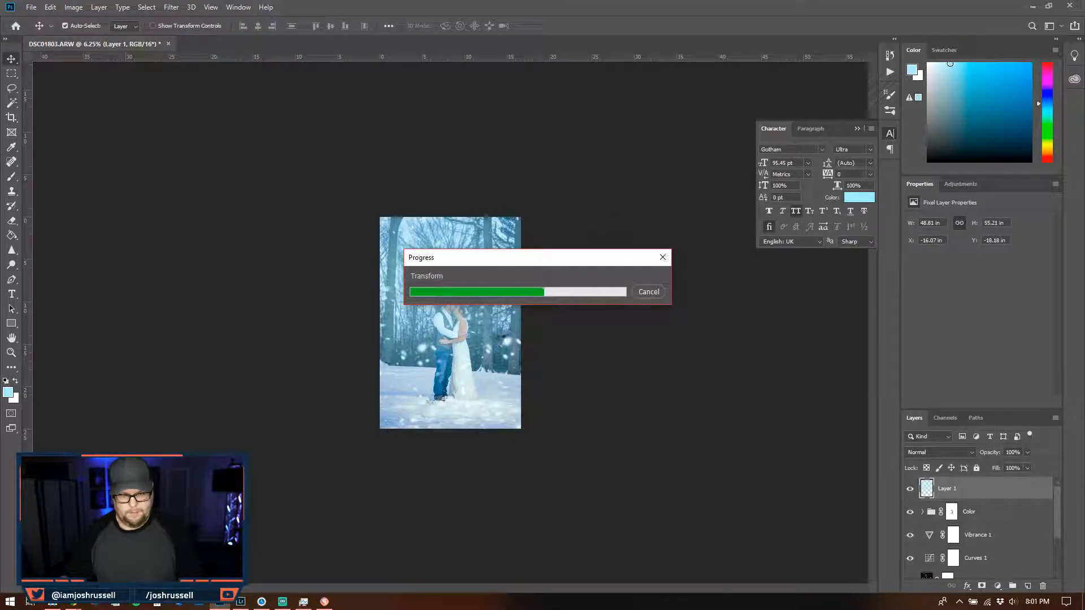
pyautogui.moveTo(507, 349); pyautogui.dragTo(458, 276)
pyautogui.hotkey('ctrl', '+')
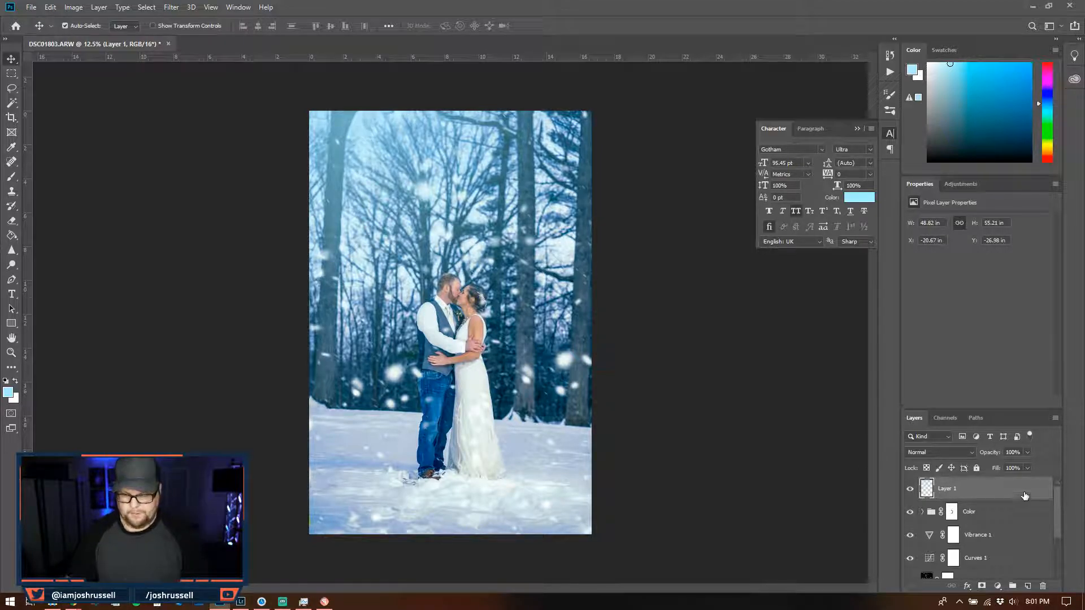
# - Add a Hue/Saturation adjustment clipped to the blue glow layer and enable Colorize
pyautogui.click(964, 190)
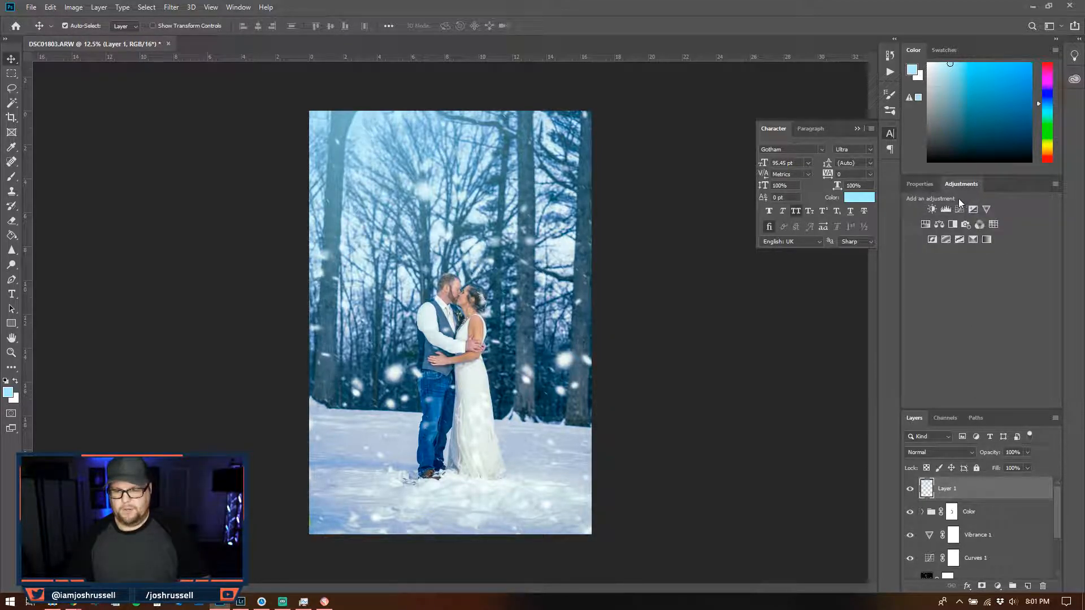
pyautogui.click(919, 225)
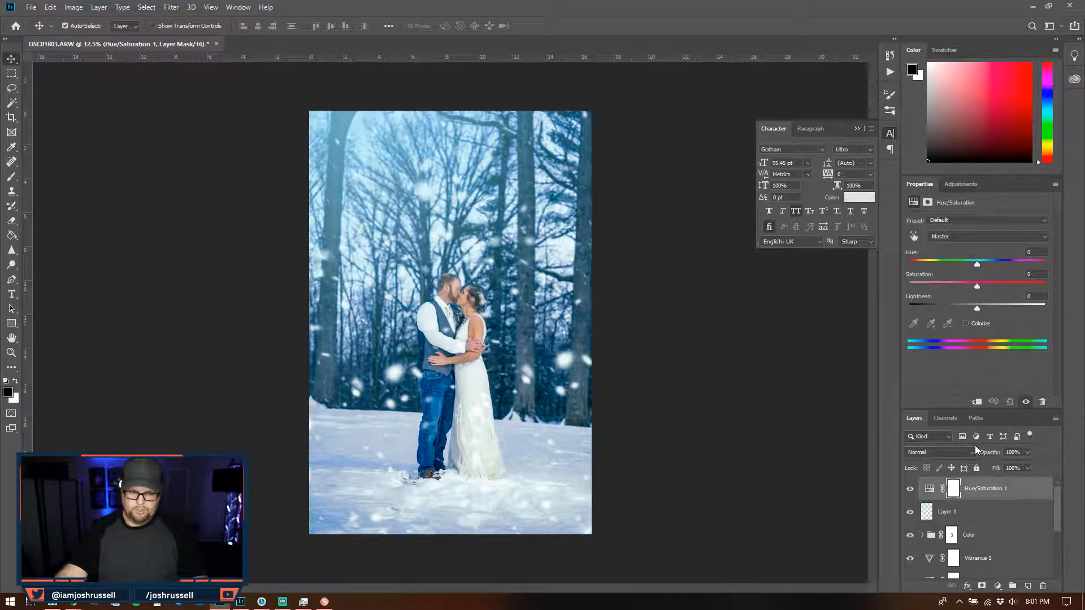
pyautogui.click(976, 402)
pyautogui.click(965, 324)
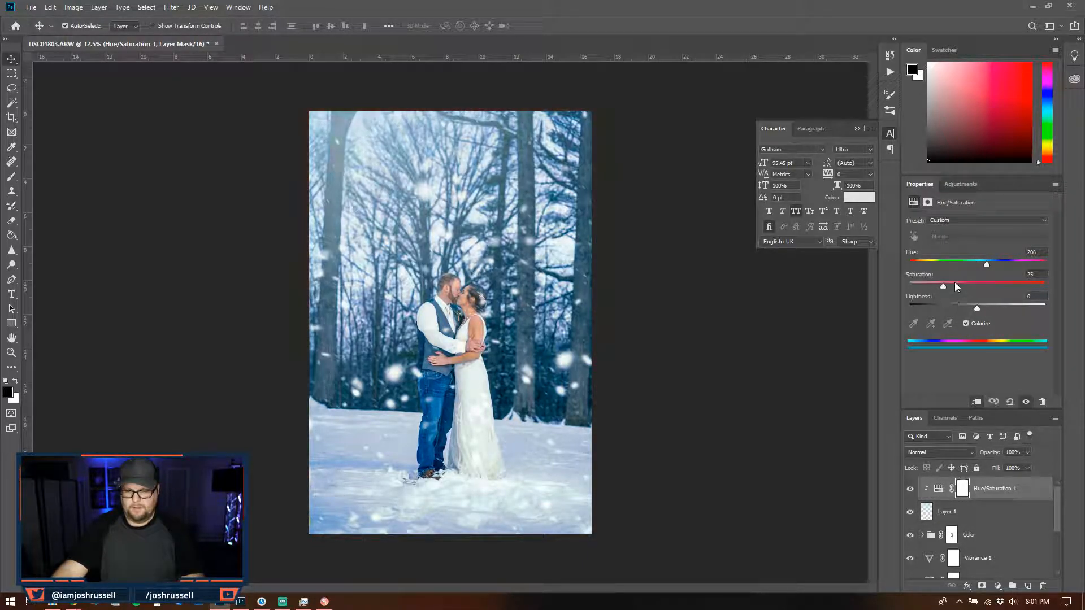
# - Set the clipped Hue/Saturation adjustment to Hue 192, Saturation 49 and Lightness +28
pyautogui.moveTo(941, 285); pyautogui.dragTo(961, 310)
pyautogui.moveTo(994, 264)
pyautogui.mouseDown()
pyautogui.moveTo(880, 263)
pyautogui.moveTo(992, 266)
pyautogui.moveTo(979, 268)
pyautogui.mouseUp()
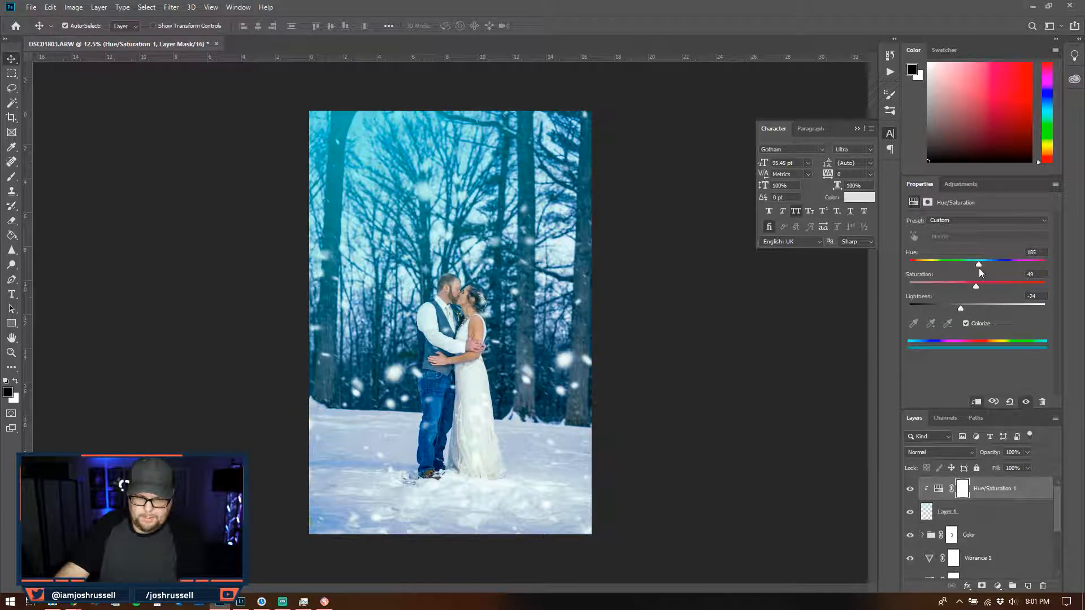
pyautogui.moveTo(963, 310); pyautogui.dragTo(996, 308)
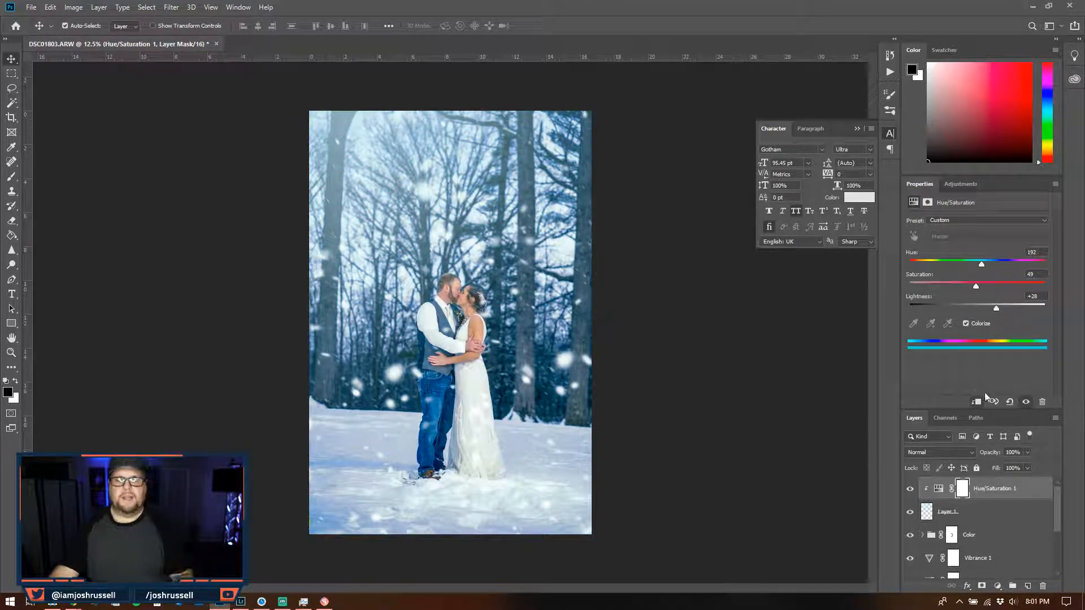
# - Lower the opacity of the blue glow layer, Layer 1, to 70%
pyautogui.click(1028, 453)
pyautogui.moveTo(1030, 467); pyautogui.dragTo(1078, 488)
pyautogui.click(985, 520)
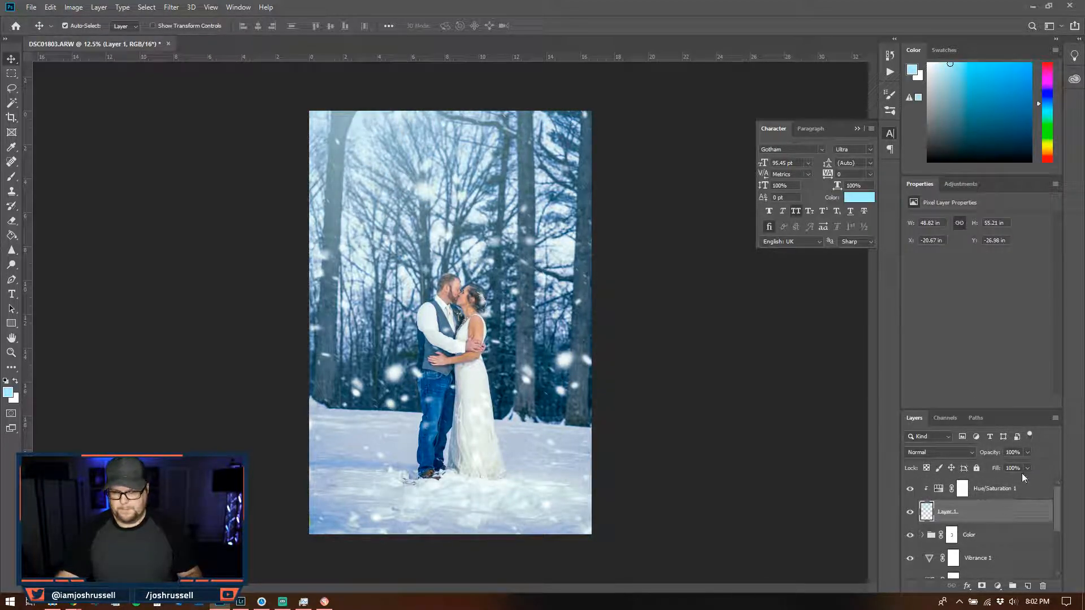
pyautogui.moveTo(985, 470); pyautogui.dragTo(1008, 469)
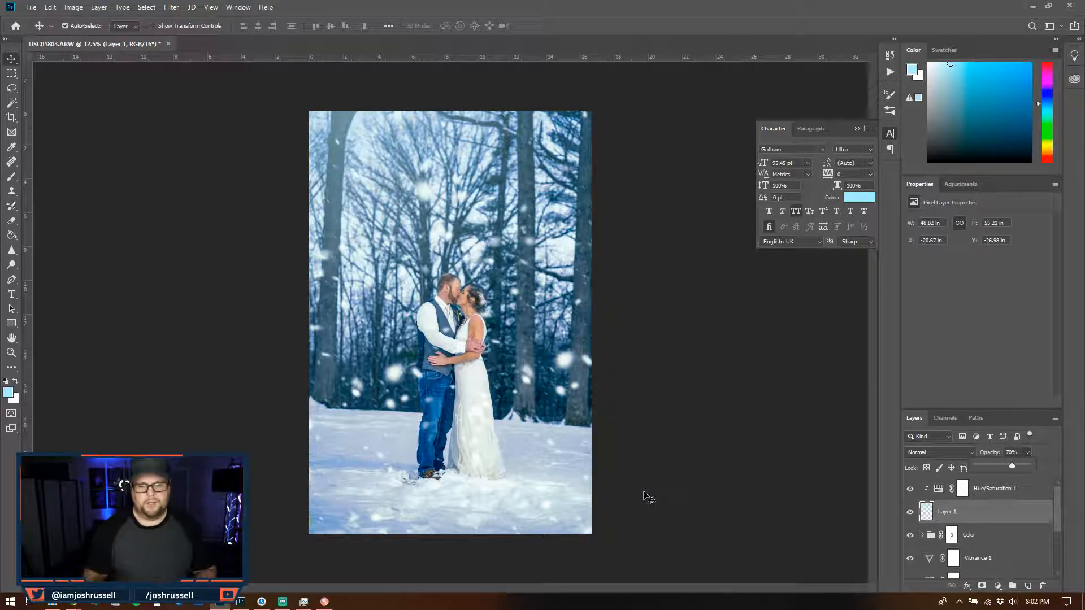
# - Save the layered edit as a TIFF and switch to Lightroom Classic with DSC01803-Edit-2.tif in Develop
pyautogui.moveTo(614, 6); pyautogui.dragTo(0, 175)
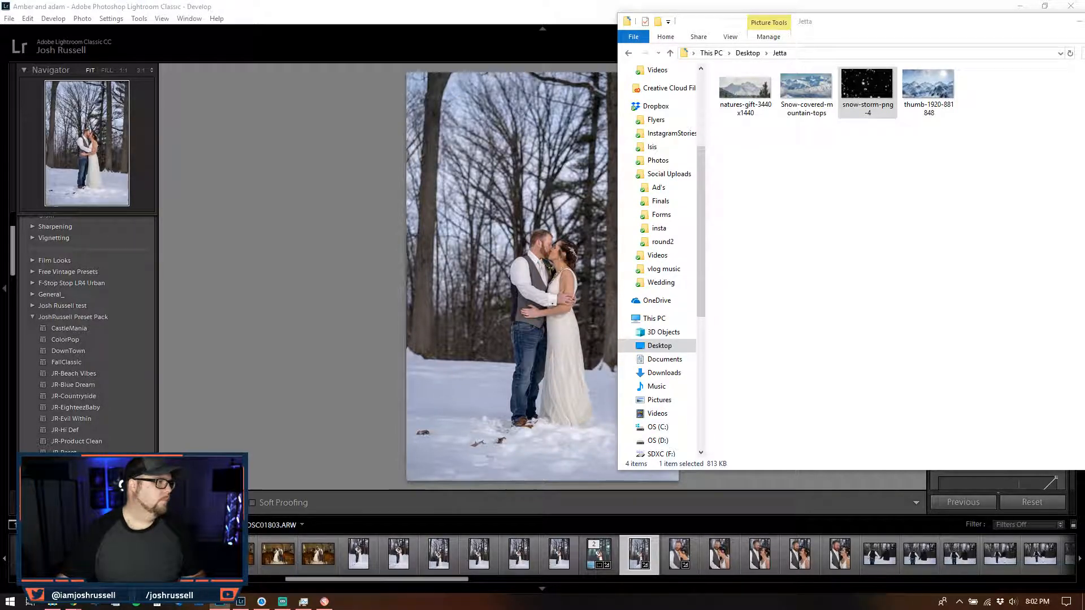
pyautogui.moveTo(0, 248); pyautogui.dragTo(633, 2)
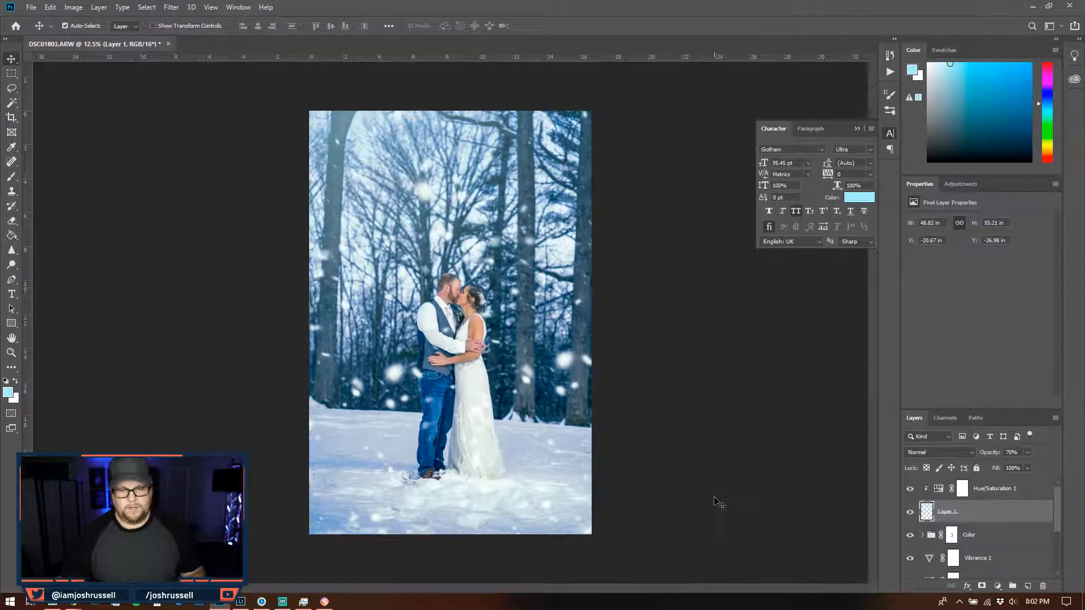
pyautogui.hotkey('ctrl', 's')
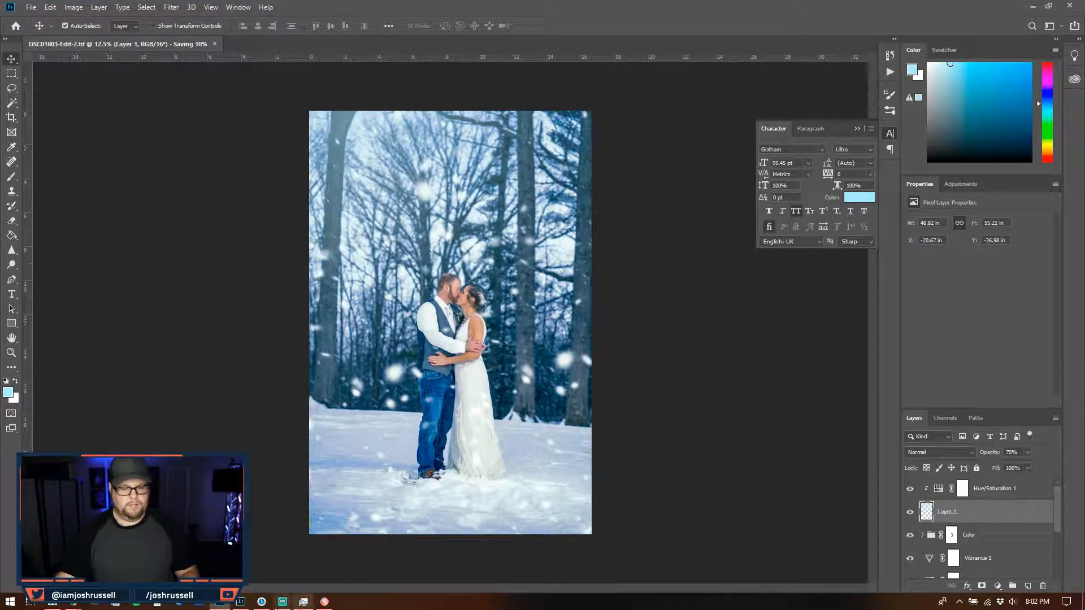
pyautogui.click(241, 602)
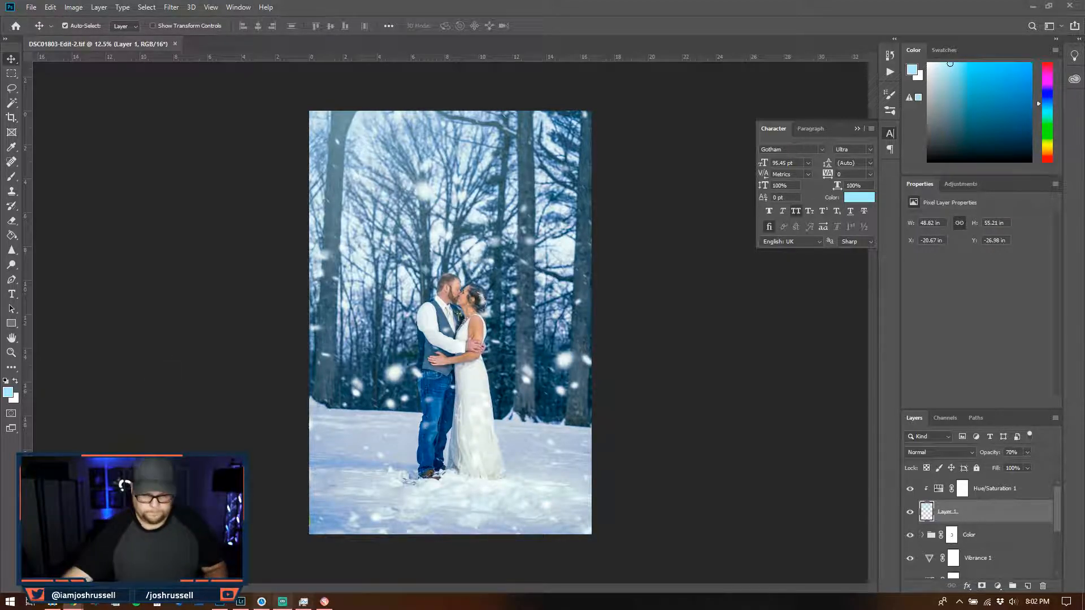
pyautogui.click(240, 601)
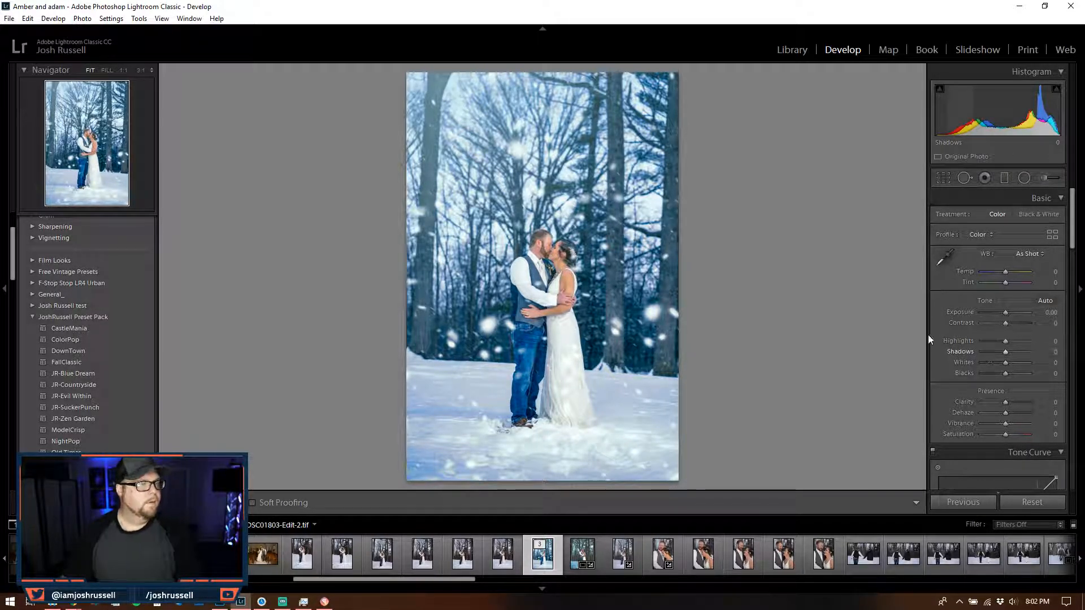
# - Set the photo's Saturation to +2 and Contrast to +40, and inspect the couple's faces at 1:1
pyautogui.moveTo(1006, 434); pyautogui.dragTo(1008, 437)
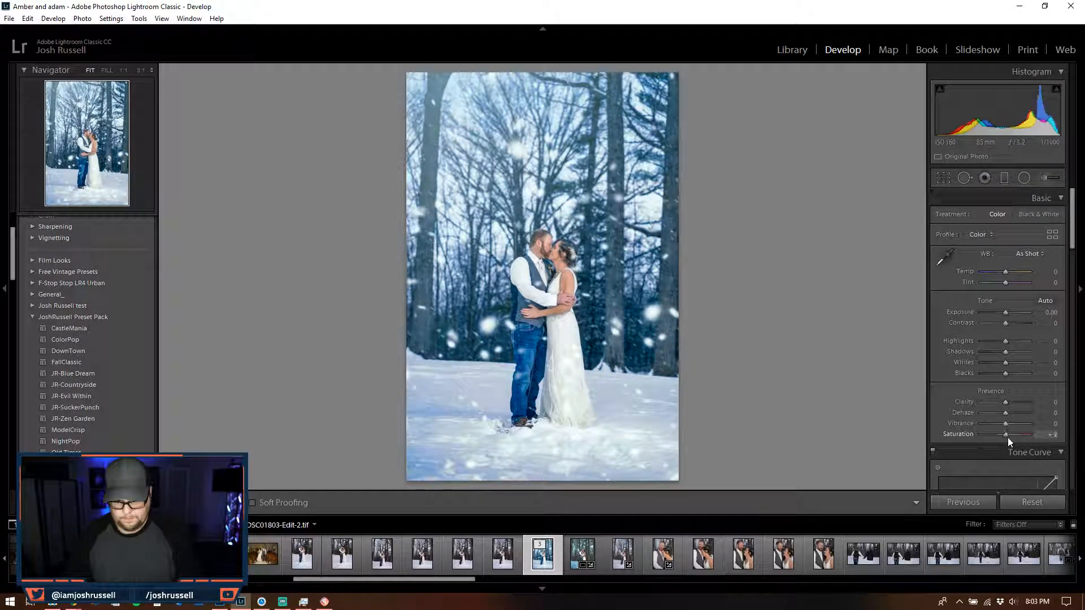
pyautogui.moveTo(1008, 322); pyautogui.dragTo(1012, 328)
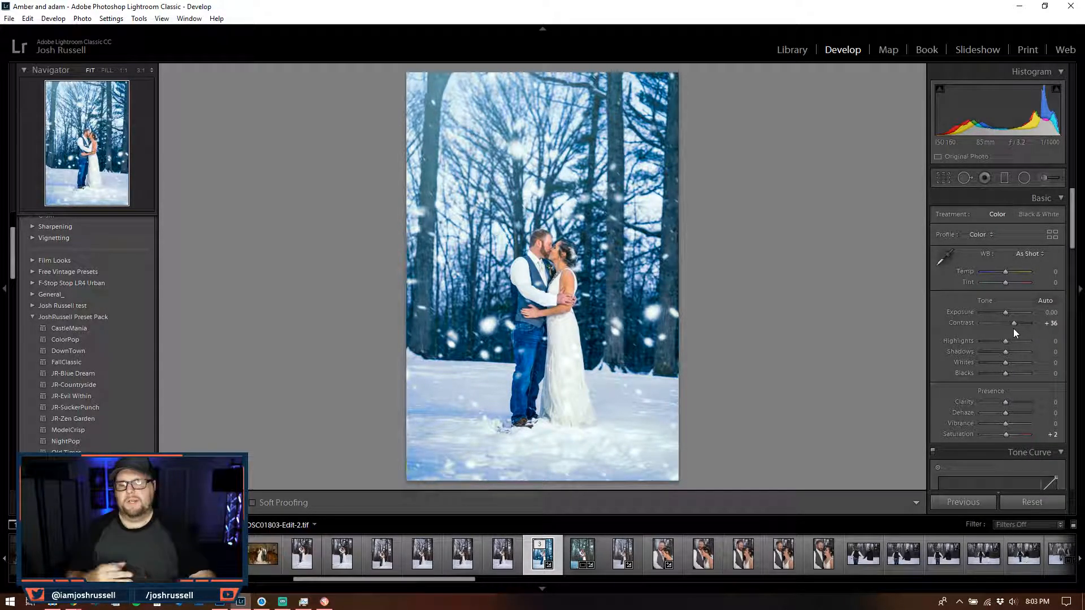
pyautogui.moveTo(1013, 327); pyautogui.dragTo(1016, 322)
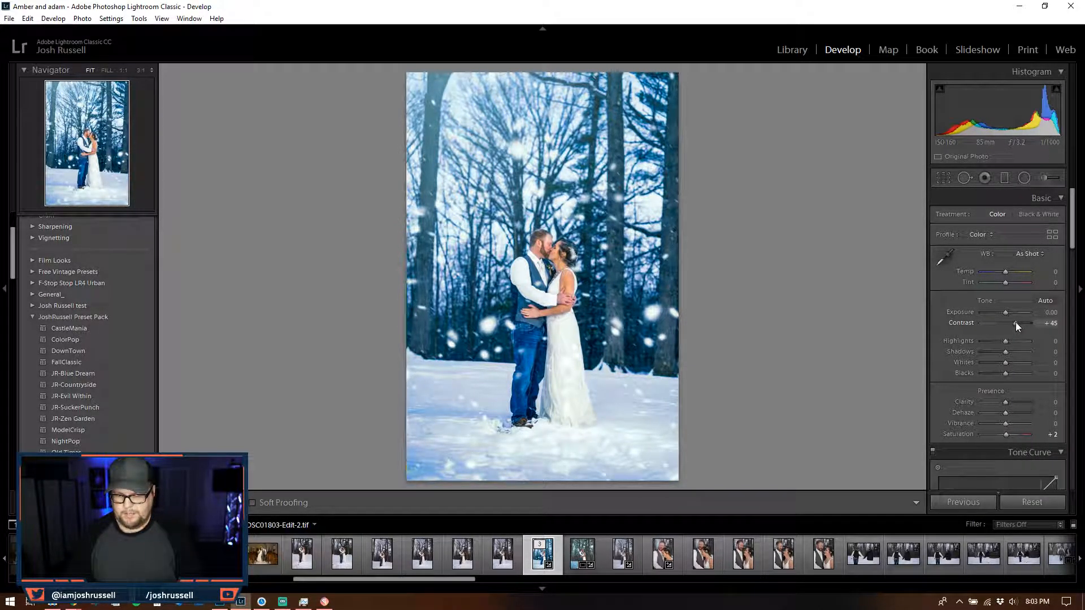
pyautogui.click(554, 264)
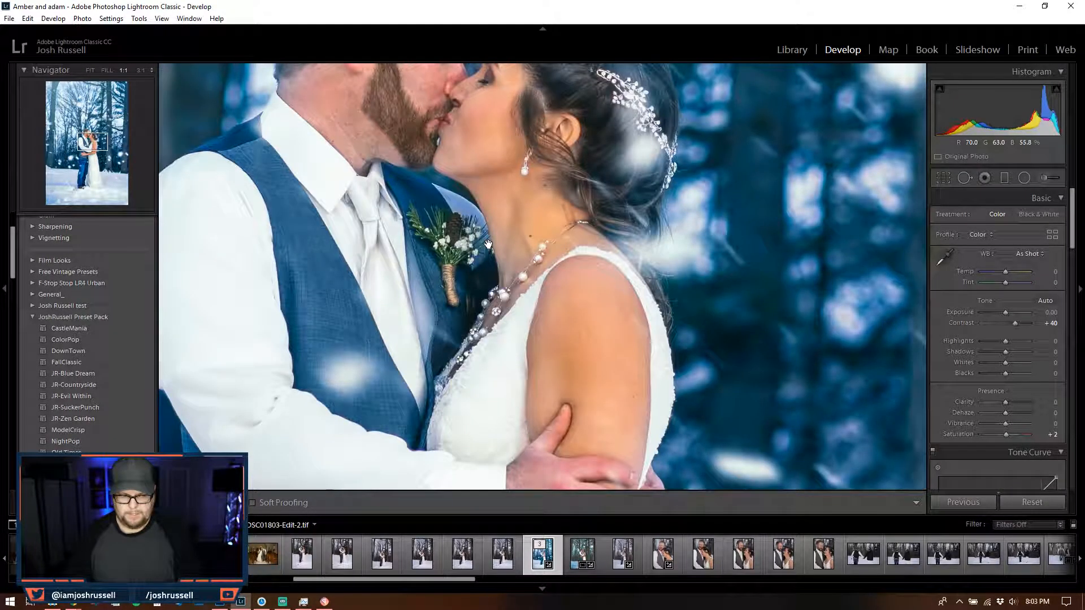
pyautogui.moveTo(488, 244); pyautogui.dragTo(574, 350)
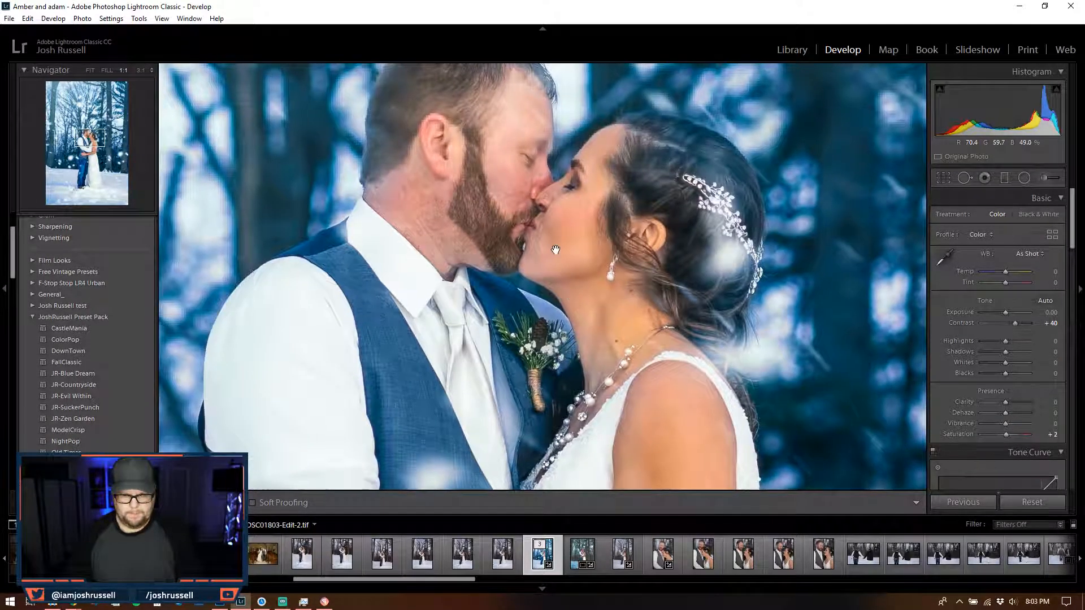
pyautogui.click(522, 245)
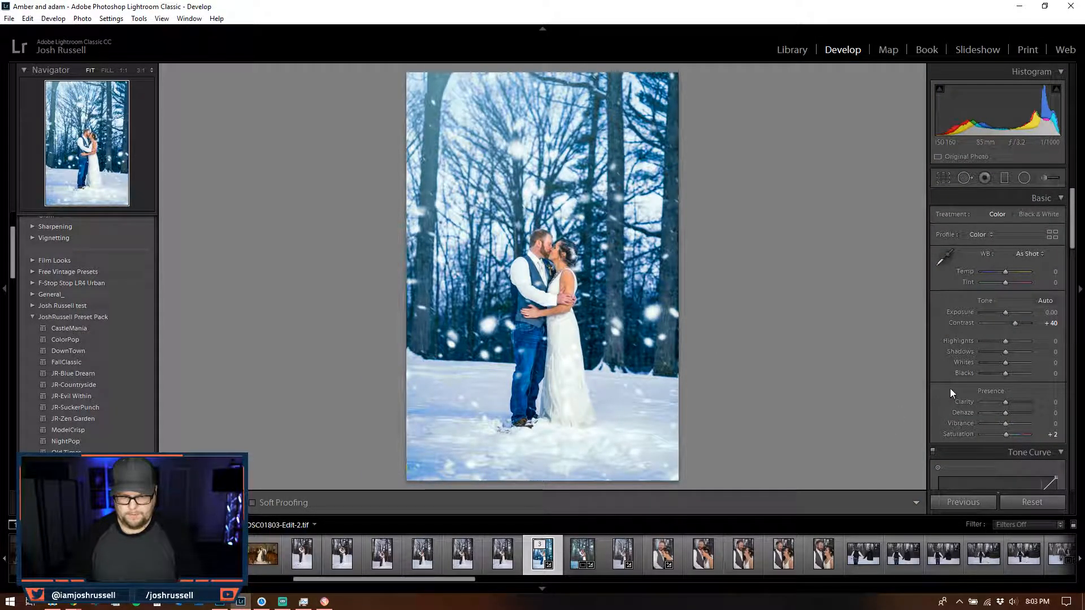
# - Shift the blues toward teal in the HSL colour adjustments, with Hue -36 and Saturation +4
pyautogui.scroll(-5, 950, 390)
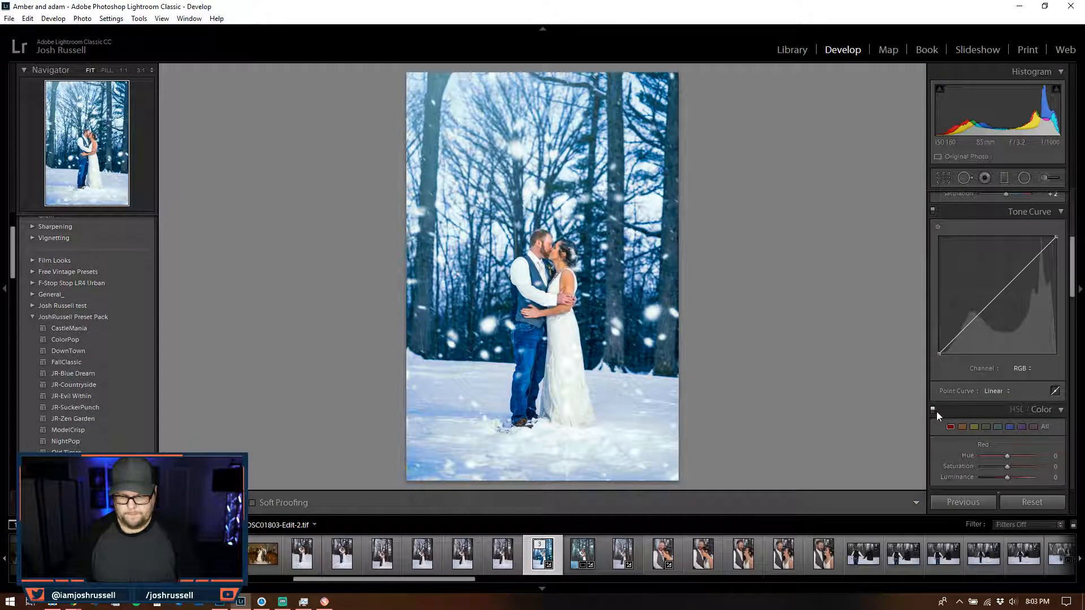
pyautogui.click(1008, 427)
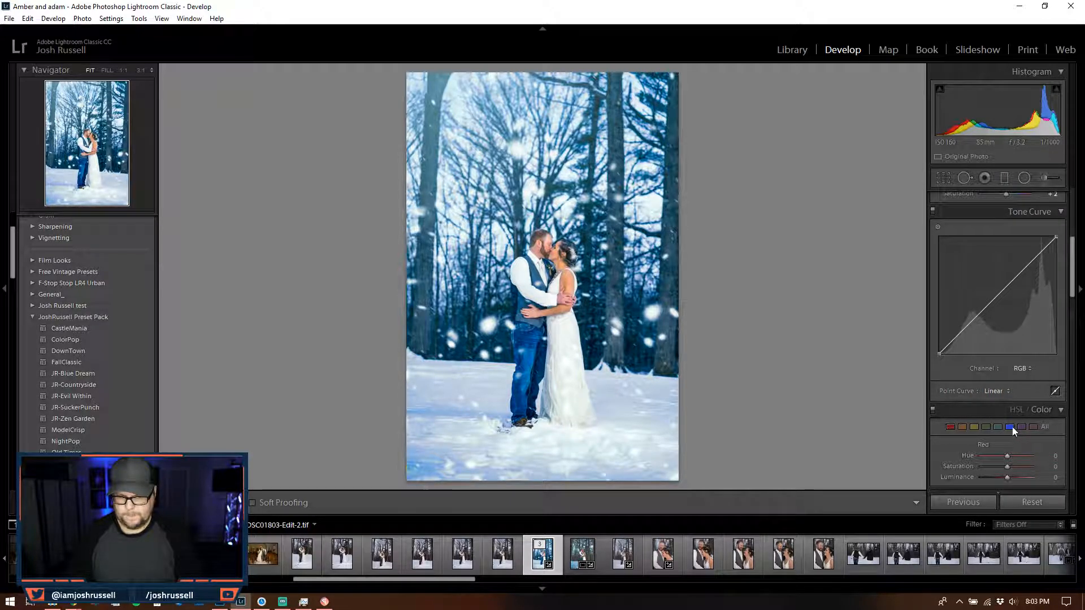
pyautogui.click(1006, 456)
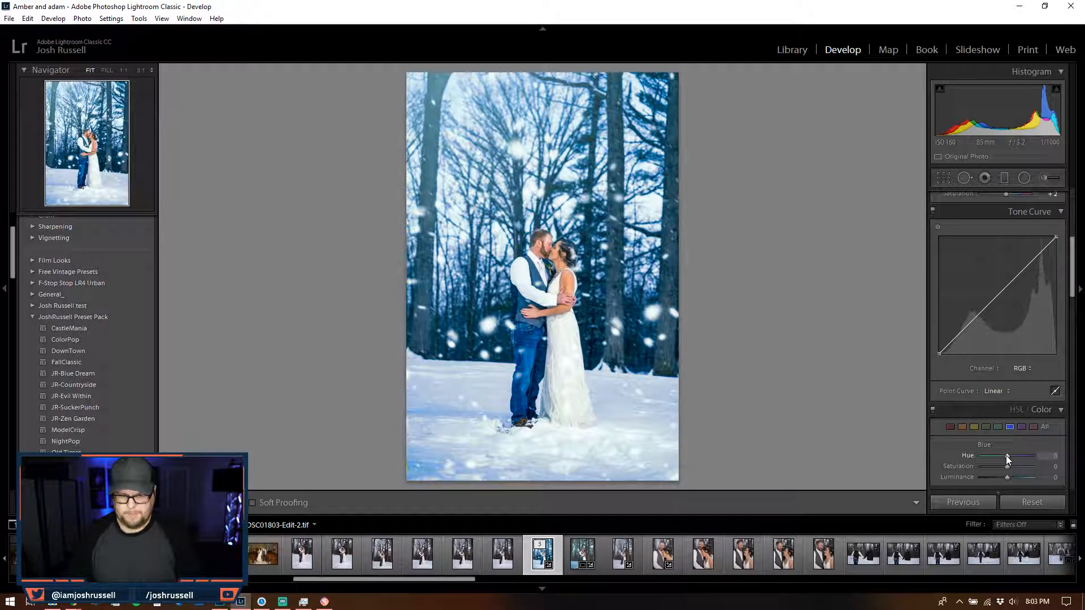
pyautogui.moveTo(1006, 455); pyautogui.dragTo(1002, 455)
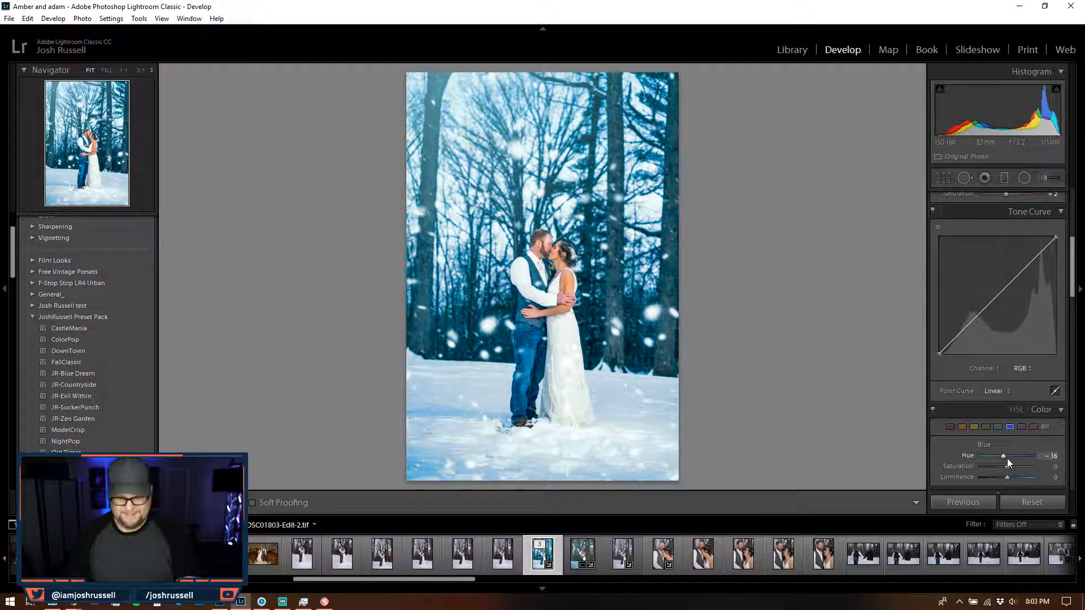
pyautogui.moveTo(1000, 454)
pyautogui.mouseDown()
pyautogui.moveTo(982, 457)
pyautogui.moveTo(998, 459)
pyautogui.mouseUp()
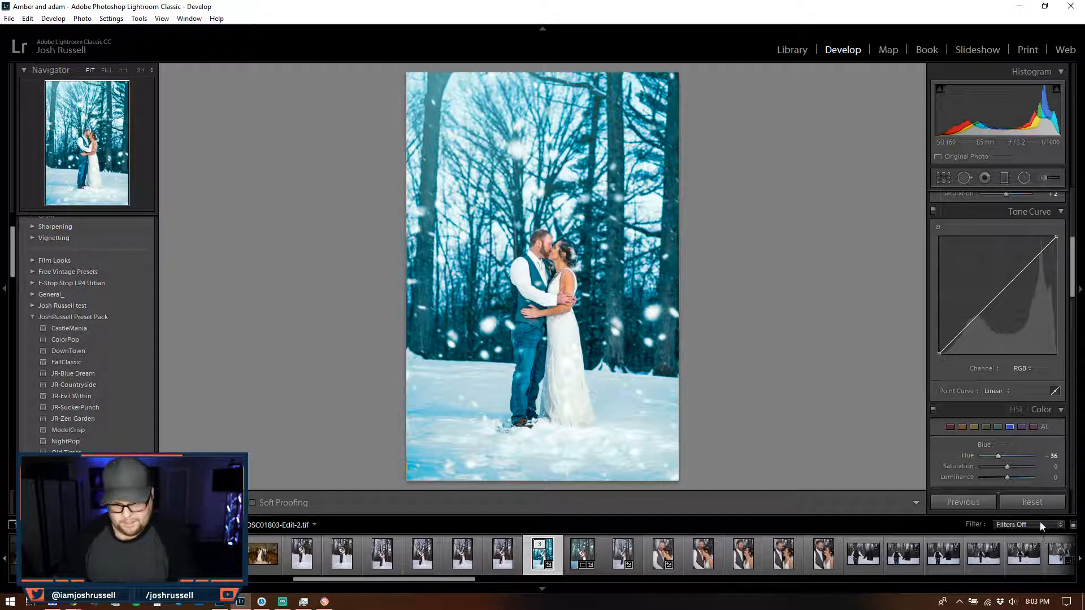
pyautogui.click(1008, 467)
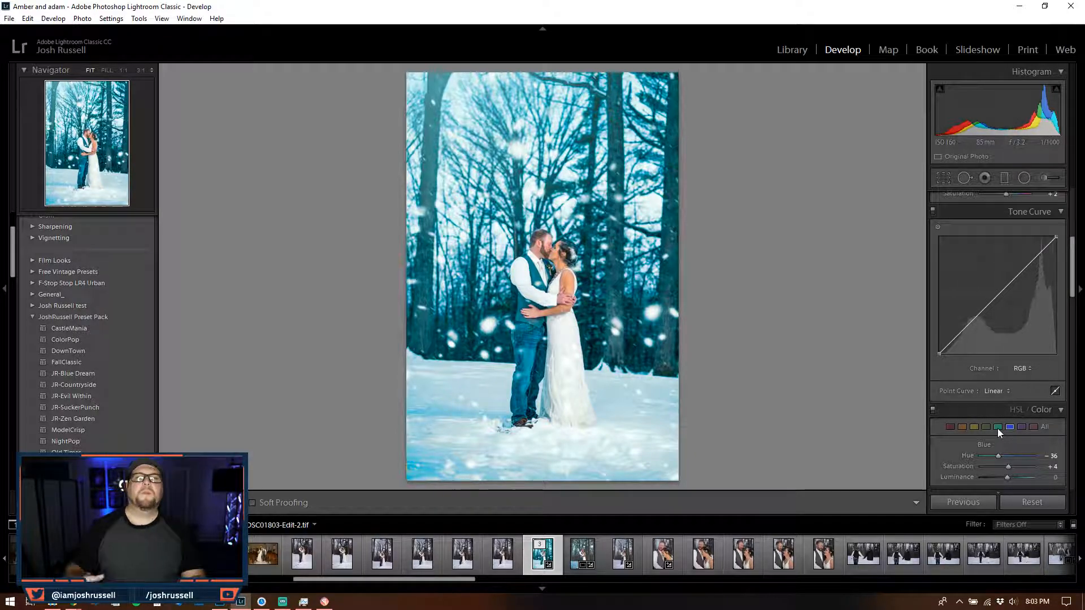
# - Set the oranges to Hue -18 and Saturation +2 in the HSL colour adjustments
pyautogui.scroll(-2, 1000, 431)
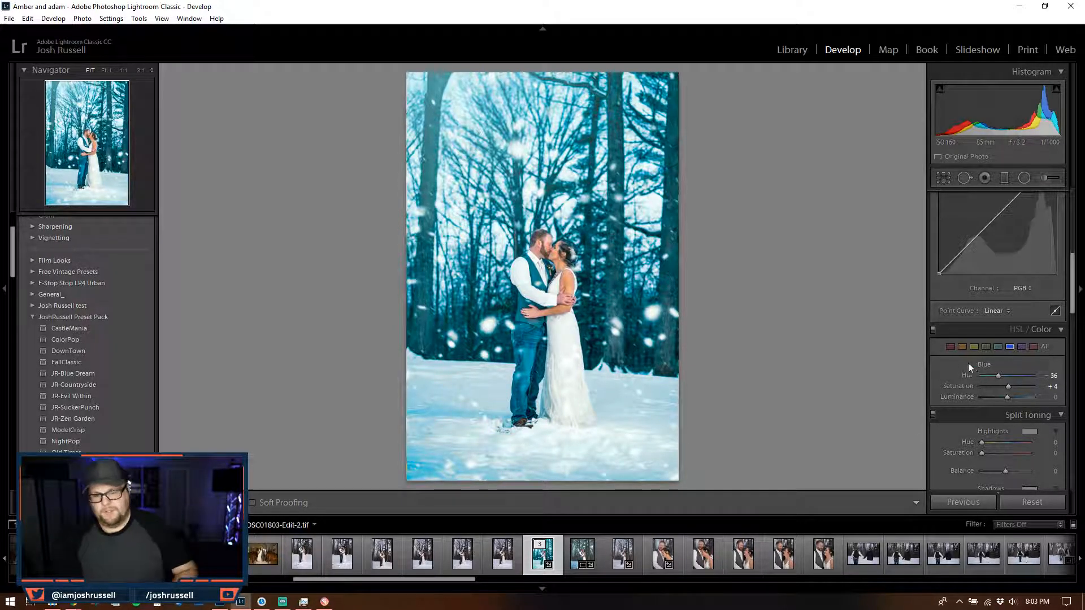
pyautogui.click(964, 348)
pyautogui.moveTo(1006, 376); pyautogui.dragTo(981, 374)
pyautogui.moveTo(1002, 378); pyautogui.dragTo(1002, 379)
pyautogui.click(1008, 387)
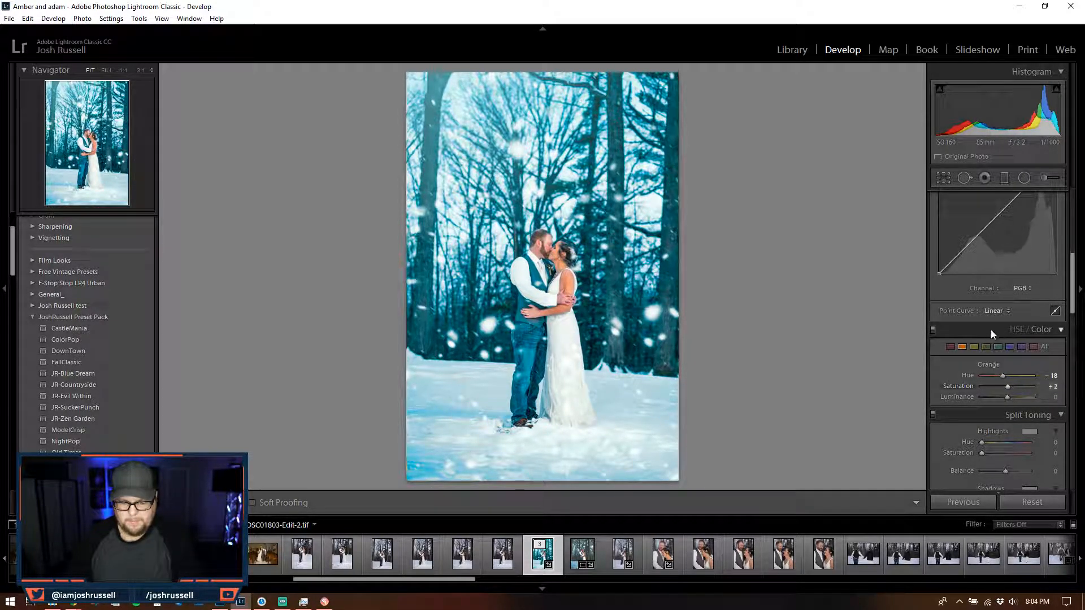
# - Reduce the Saturation of the purples and magentas in the HSL colour adjustments
pyautogui.click(998, 347)
pyautogui.click(1027, 347)
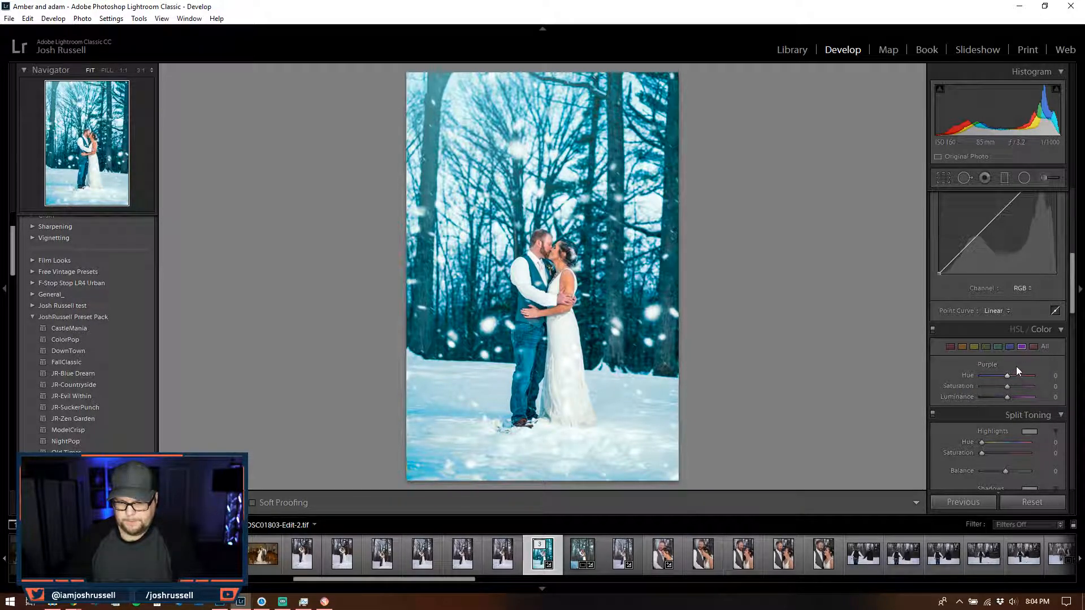
pyautogui.moveTo(1007, 385); pyautogui.dragTo(925, 395)
pyautogui.click(1034, 346)
pyautogui.click(1006, 386)
pyautogui.moveTo(1006, 387); pyautogui.dragTo(982, 386)
# - Set the reds to Hue +58 and Saturation +29 in the HSL colour adjustments, checking the couple's skin at 1:1
pyautogui.click(951, 347)
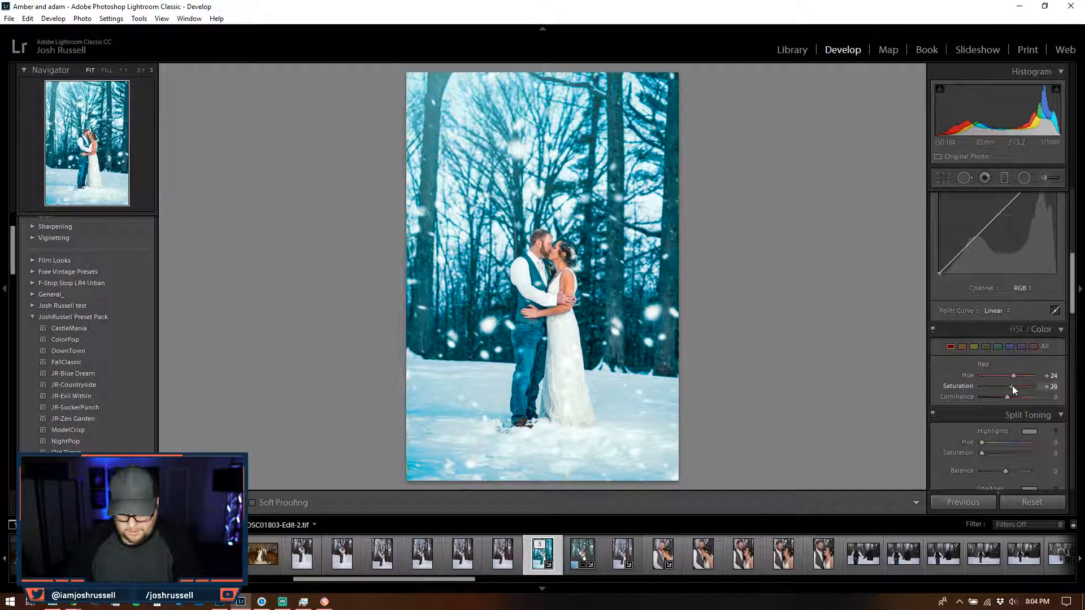
pyautogui.click(585, 313)
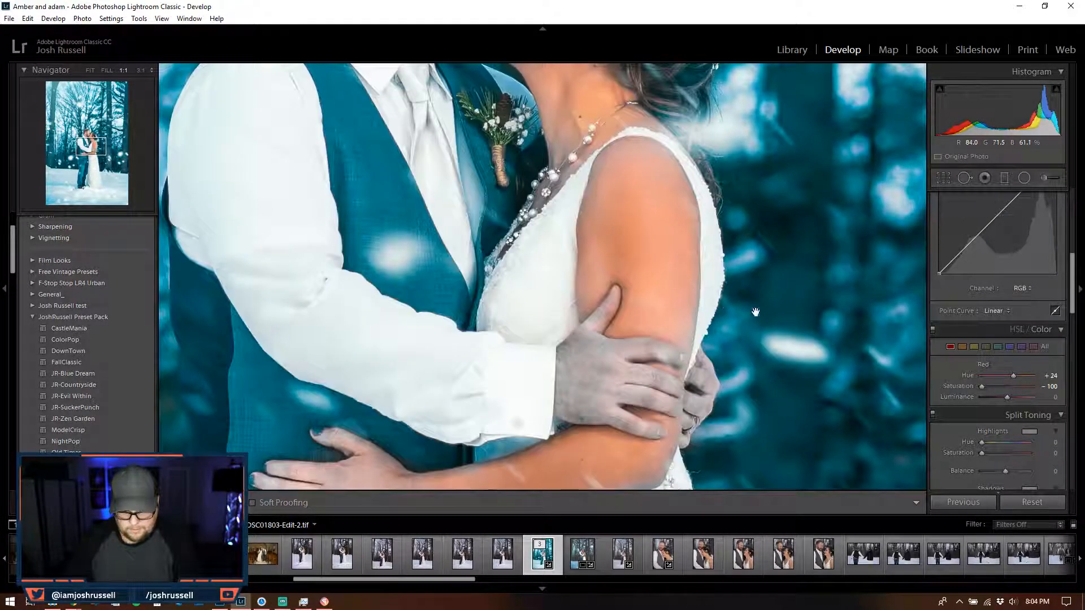
pyautogui.moveTo(980, 385); pyautogui.dragTo(1006, 383)
pyautogui.moveTo(419, 79); pyautogui.dragTo(483, 283)
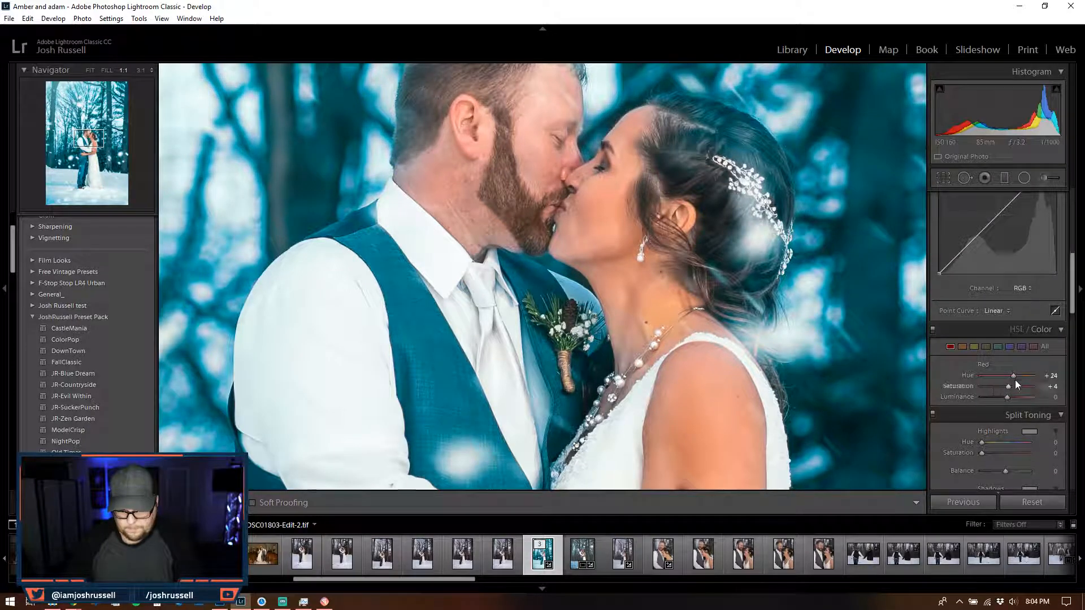
pyautogui.moveTo(1015, 375); pyautogui.dragTo(1022, 376)
pyautogui.moveTo(665, 361); pyautogui.dragTo(631, 283)
pyautogui.moveTo(1008, 387); pyautogui.dragTo(1019, 386)
pyautogui.click(517, 293)
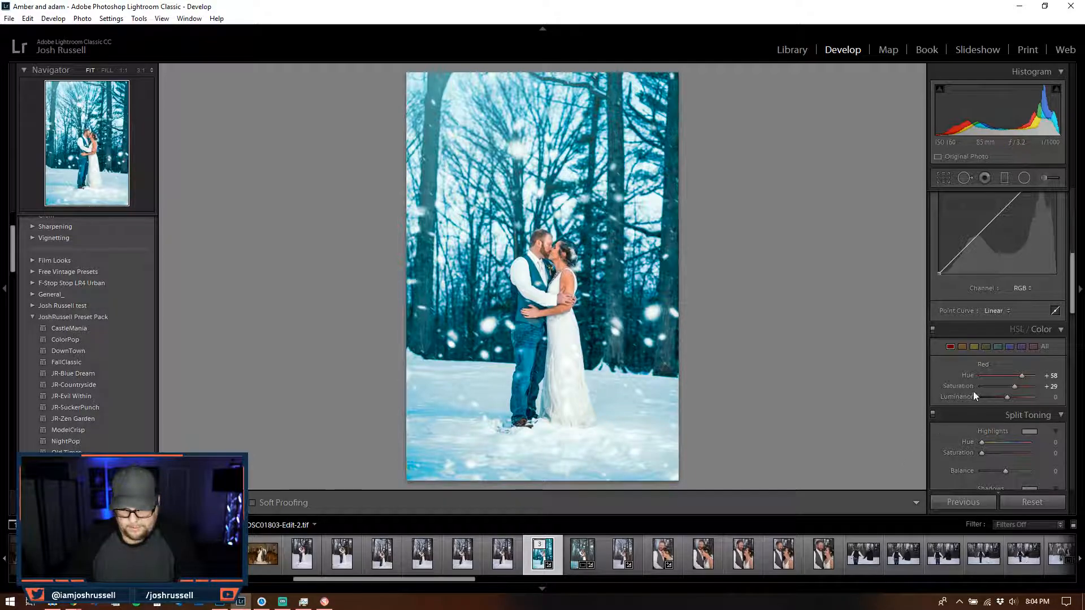
pyautogui.click(568, 296)
pyautogui.moveTo(392, 237); pyautogui.dragTo(532, 428)
pyautogui.moveTo(556, 188); pyautogui.dragTo(559, 280)
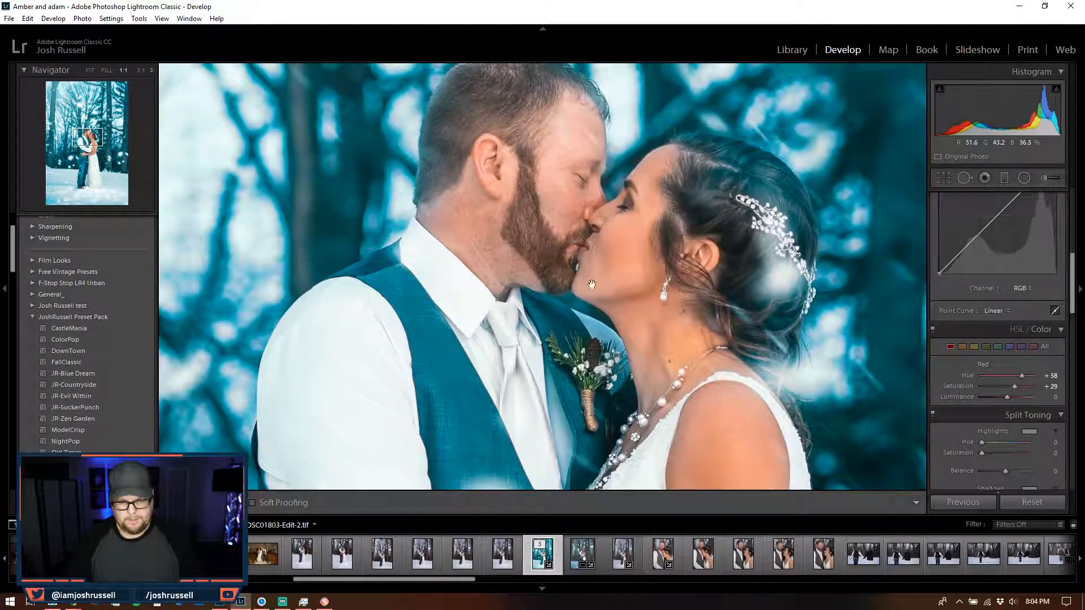
pyautogui.click(637, 363)
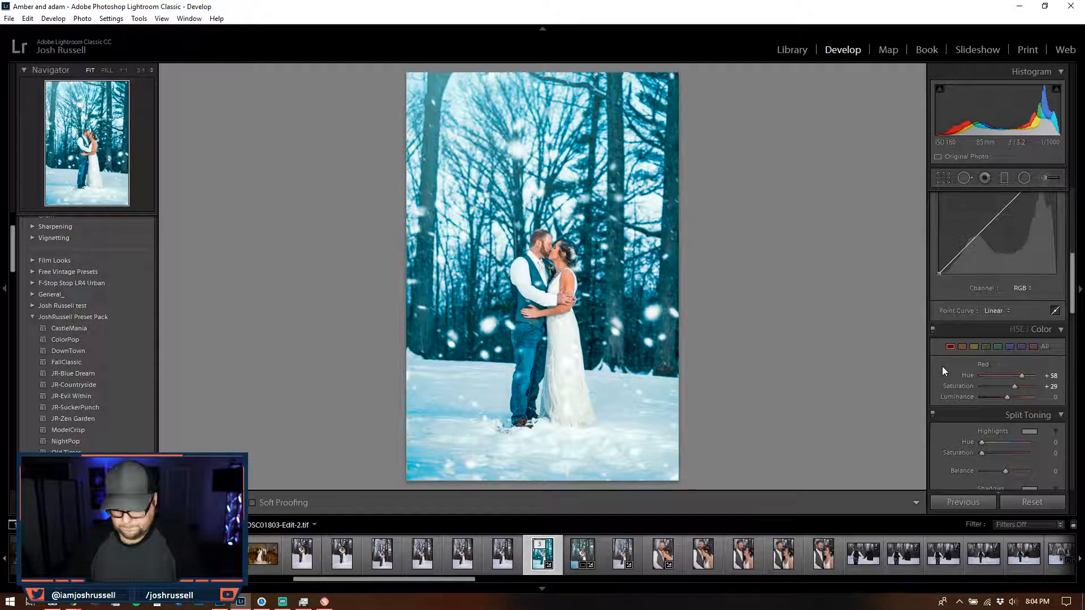
# - Tint the highlights in Split Toning with Hue 187 and Saturation 6
pyautogui.scroll(-3, 953, 366)
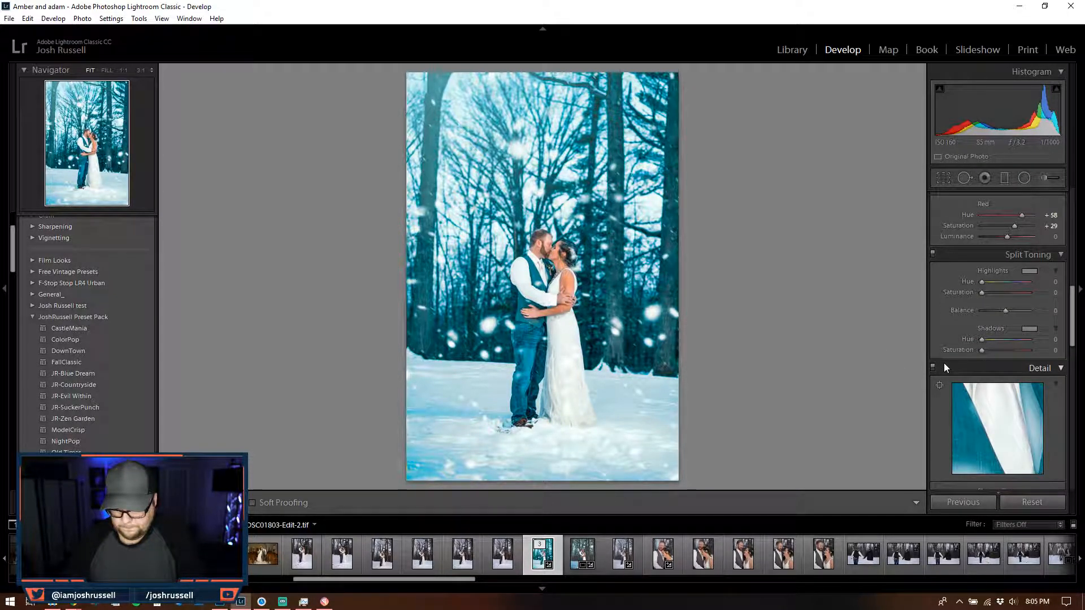
pyautogui.click(1028, 271)
pyautogui.moveTo(903, 300); pyautogui.dragTo(894, 311)
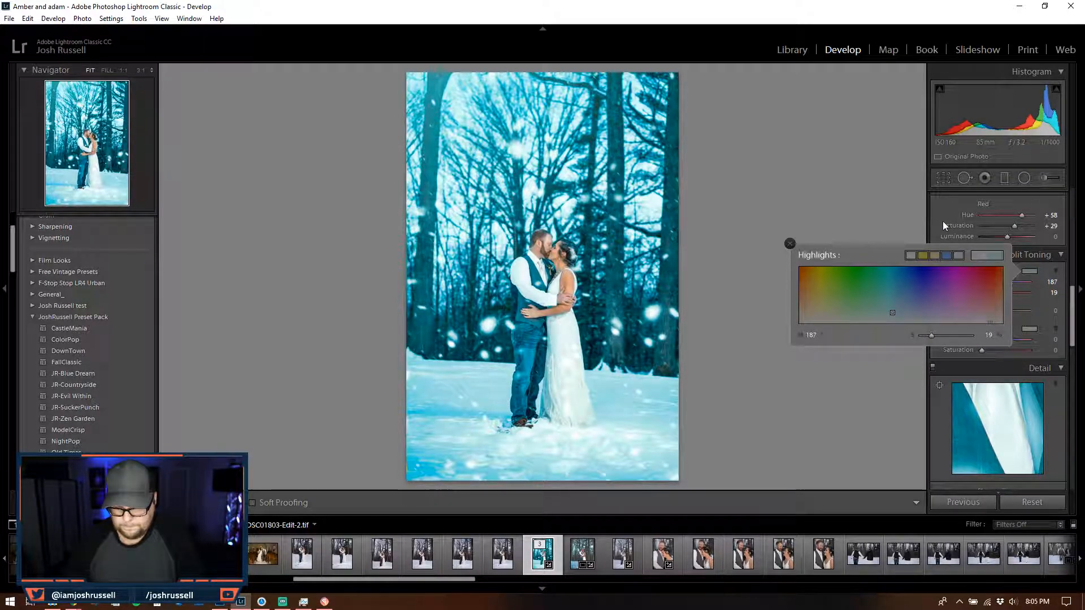
pyautogui.click(942, 220)
pyautogui.moveTo(988, 294); pyautogui.dragTo(982, 297)
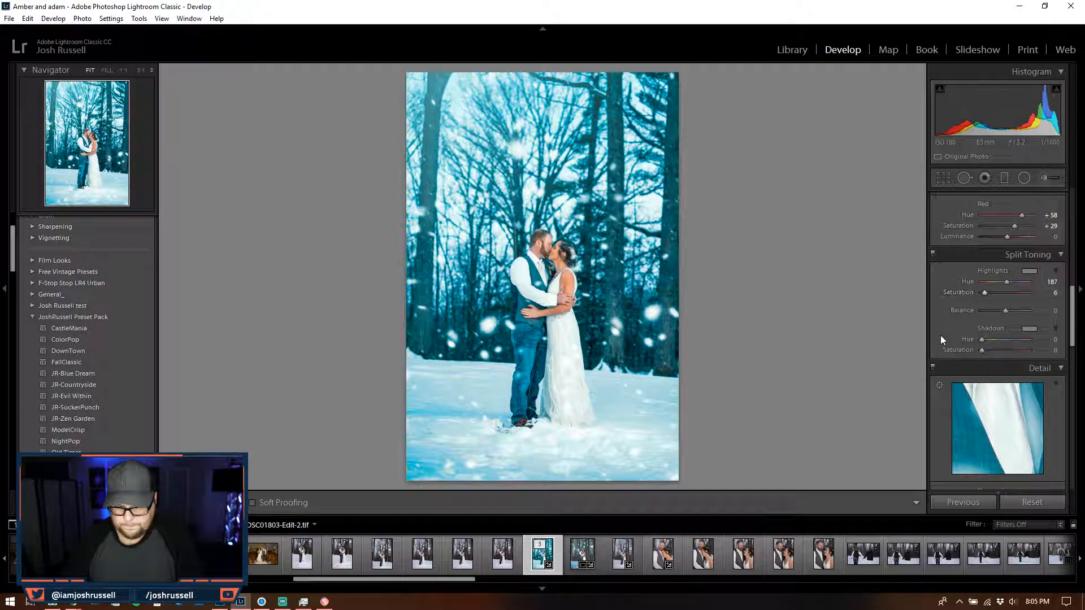
# - Try lens profile corrections with Sony as the lens make, and turn profile corrections off again
pyautogui.scroll(-4, 941, 335)
pyautogui.scroll(-4, 955, 342)
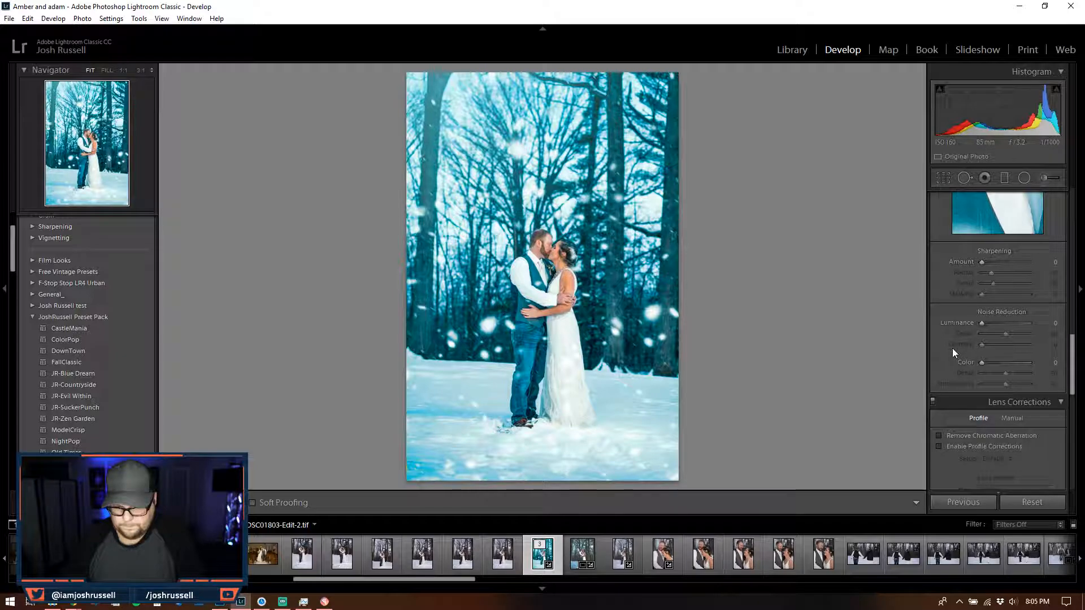
pyautogui.click(949, 367)
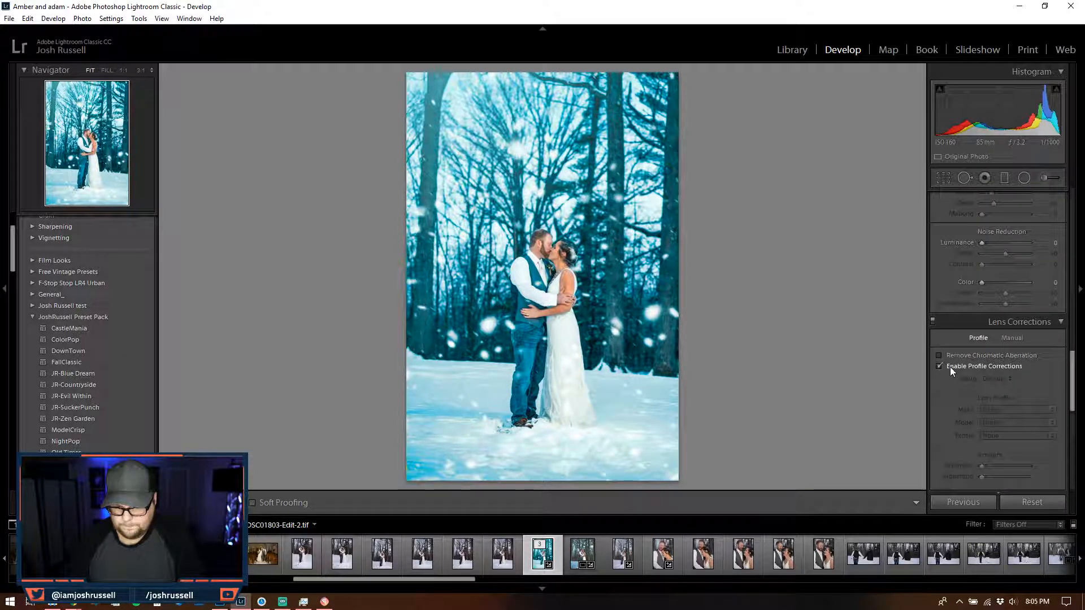
pyautogui.click(1015, 410)
pyautogui.click(1010, 372)
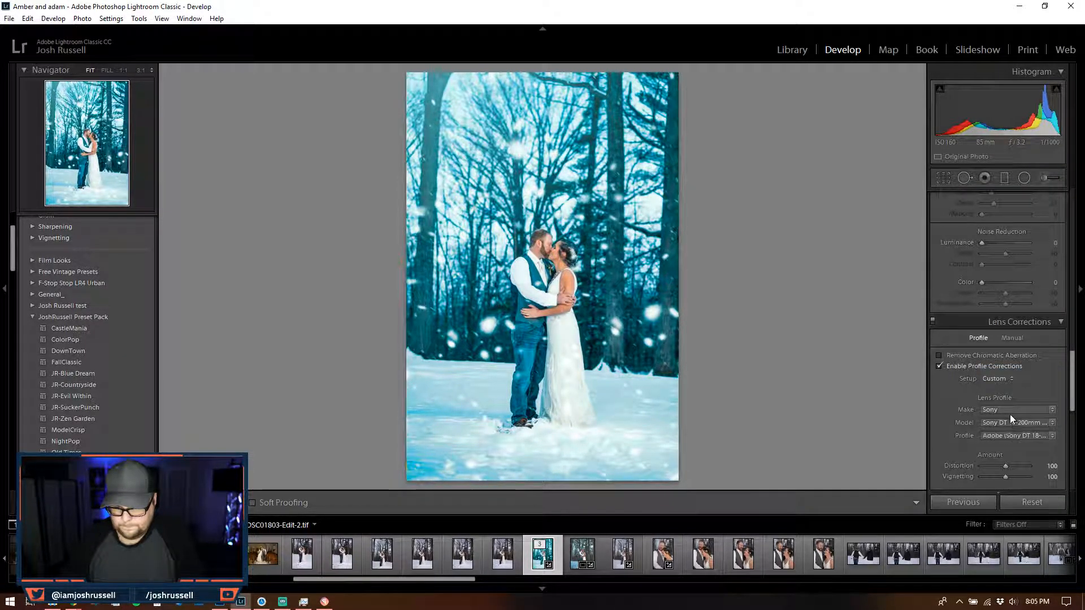
pyautogui.click(1010, 422)
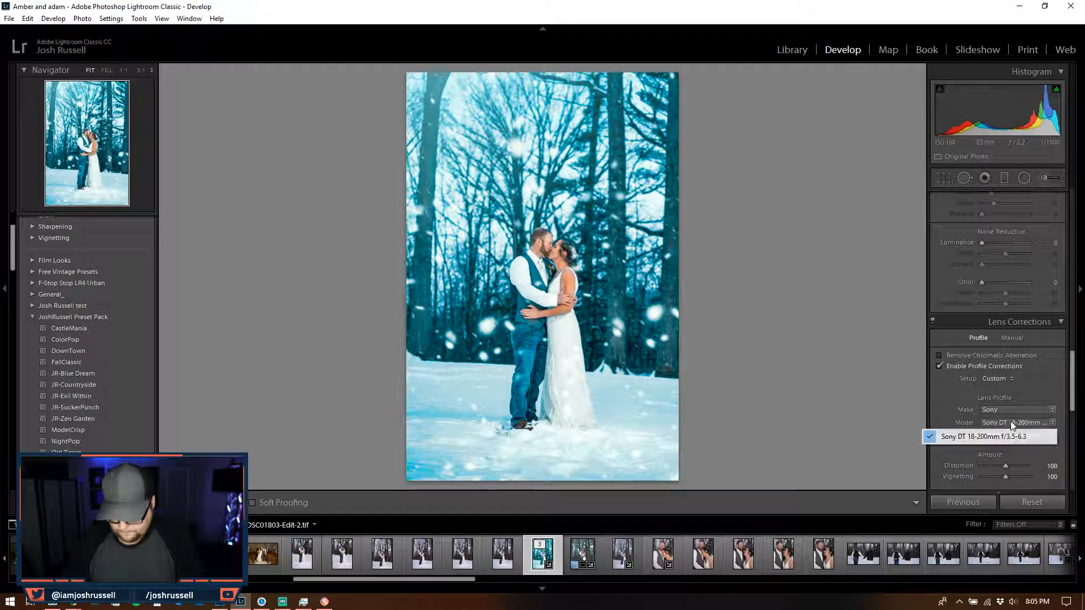
pyautogui.click(939, 366)
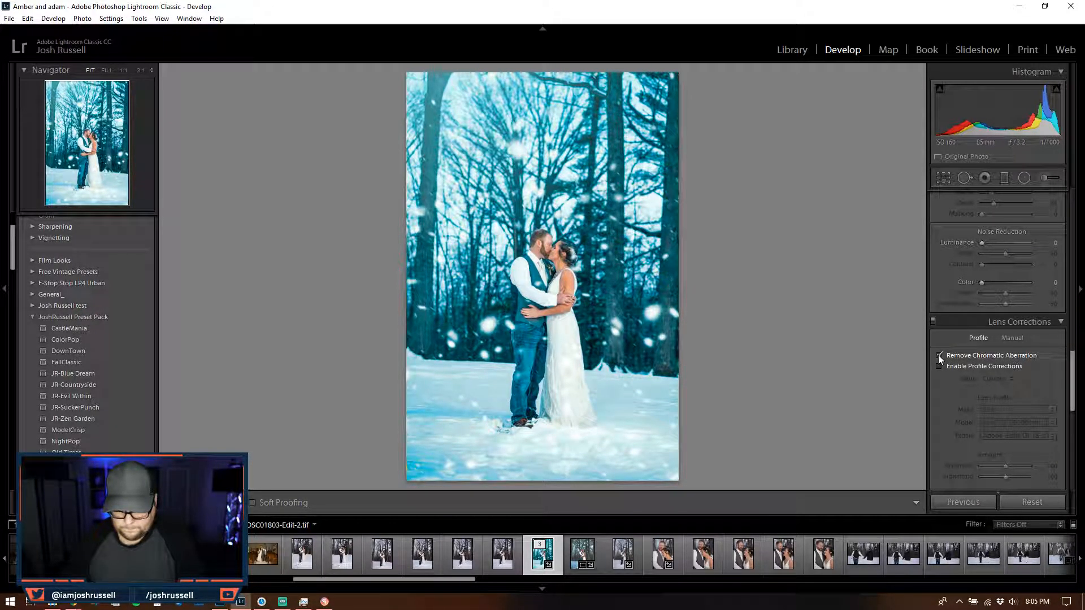
# - Set the aquas to Hue +7 and Saturation -44 in the HSL colour adjustments
pyautogui.scroll(3, 936, 276)
pyautogui.scroll(5, 936, 276)
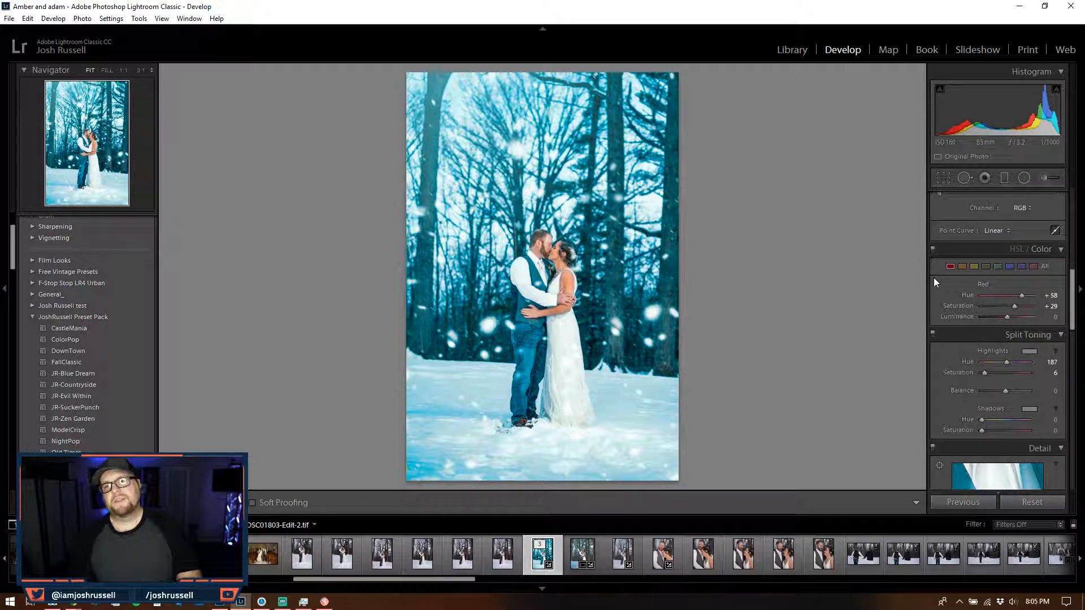
pyautogui.click(1009, 267)
pyautogui.click(999, 266)
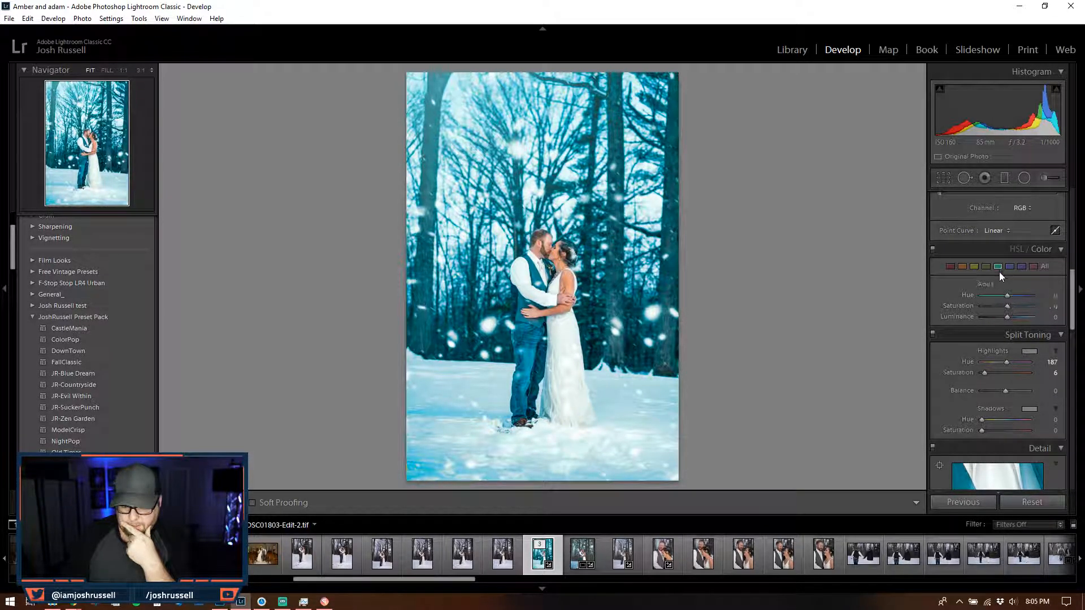
pyautogui.moveTo(1006, 293)
pyautogui.mouseDown()
pyautogui.moveTo(1021, 298)
pyautogui.moveTo(955, 297)
pyautogui.moveTo(1007, 298)
pyautogui.mouseUp()
pyautogui.moveTo(1007, 306); pyautogui.dragTo(983, 307)
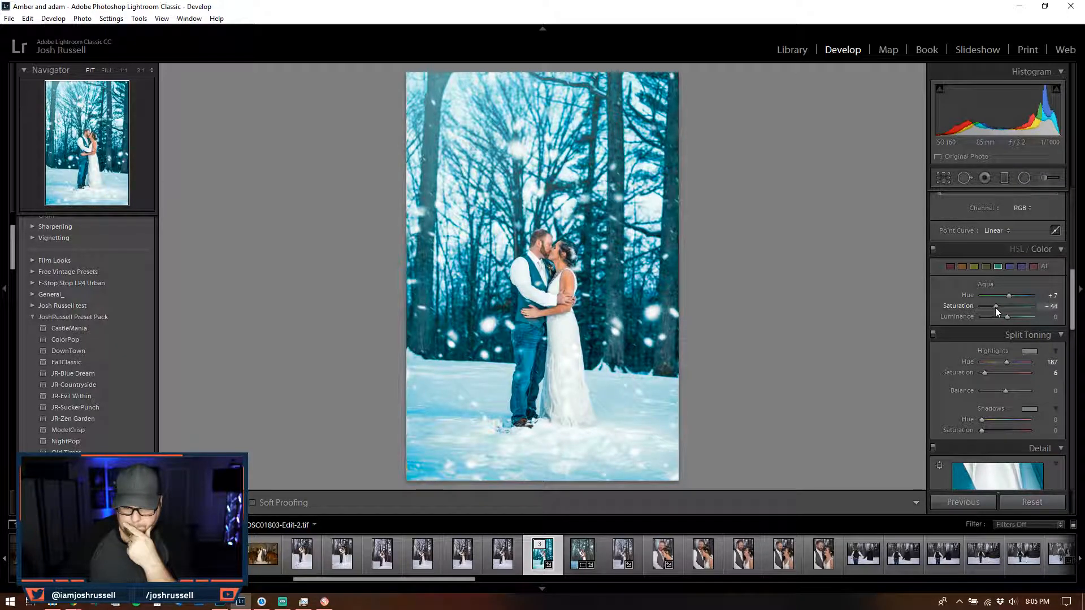
# - Try shifting the Hue of the greens and yellows in the HSL colour adjustments
pyautogui.click(984, 266)
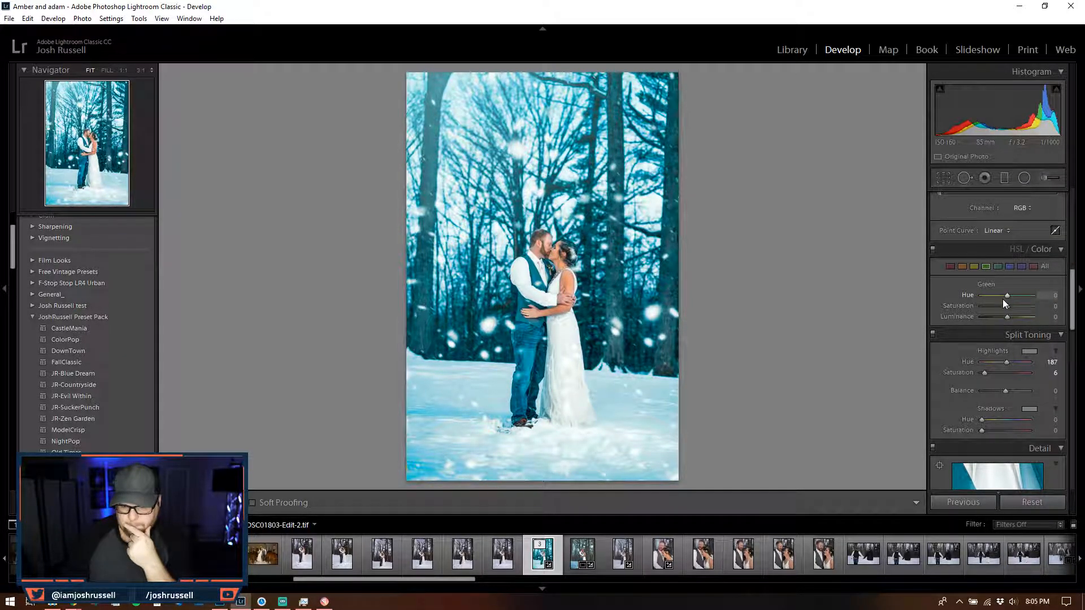
pyautogui.moveTo(984, 292)
pyautogui.mouseDown()
pyautogui.moveTo(1019, 289)
pyautogui.moveTo(1003, 295)
pyautogui.mouseUp()
pyautogui.click(972, 266)
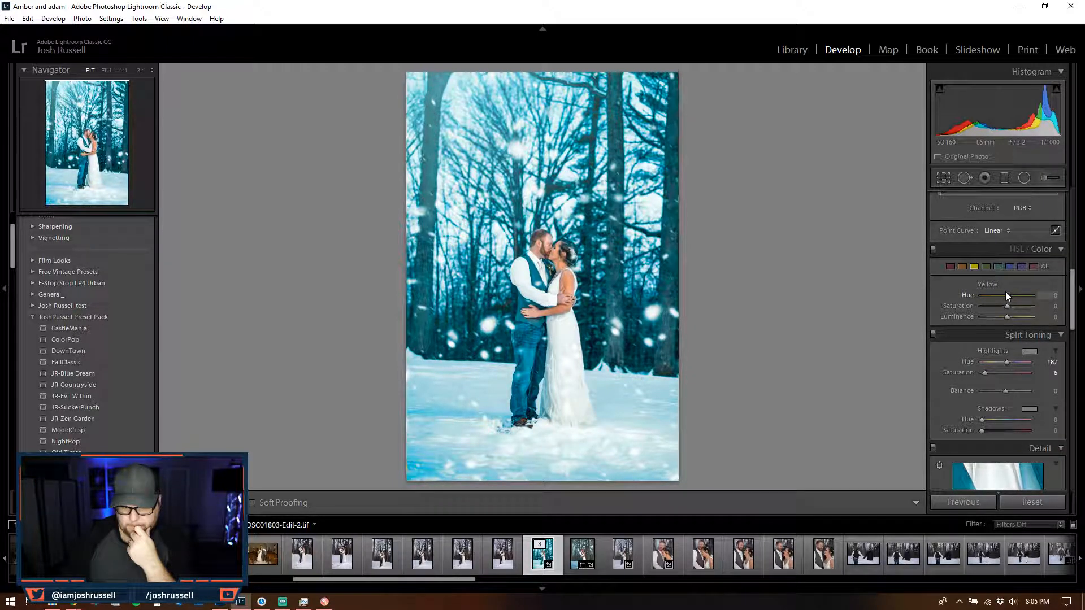
pyautogui.moveTo(1075, 300); pyautogui.dragTo(900, 303)
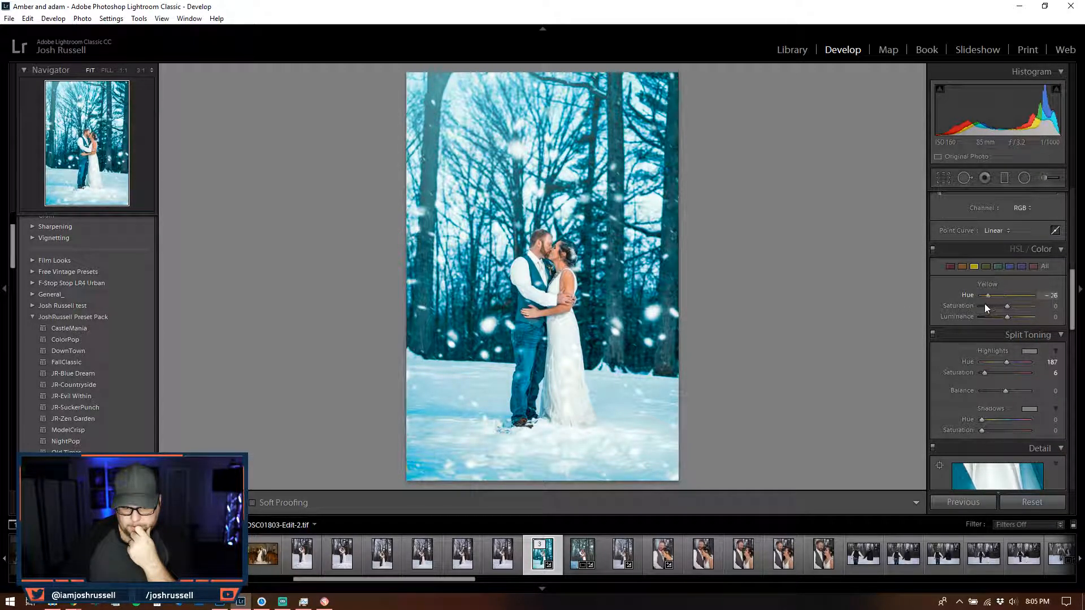
pyautogui.moveTo(1002, 299); pyautogui.dragTo(1005, 297)
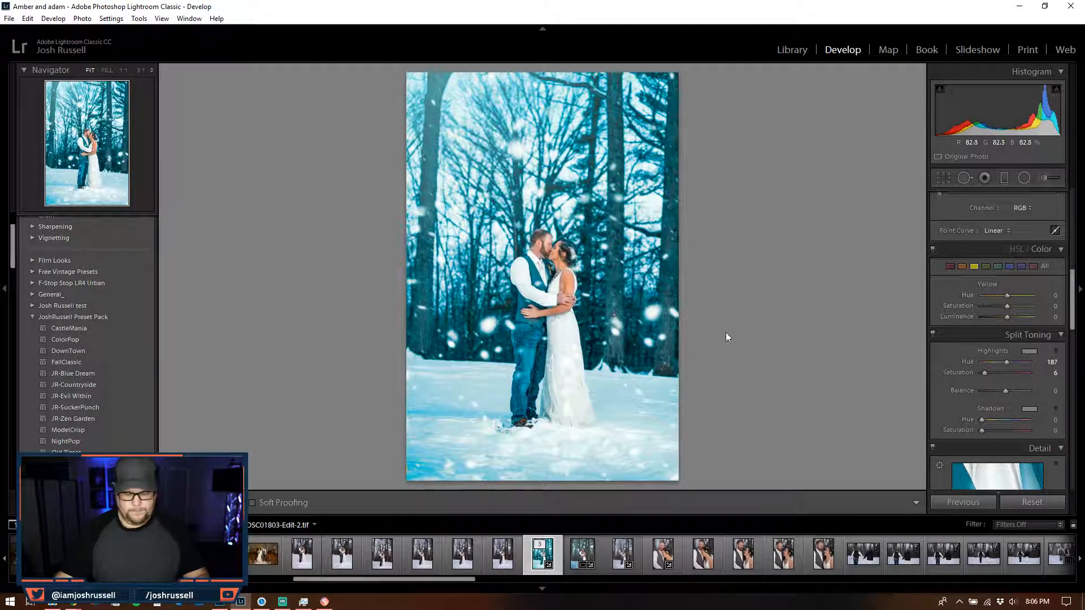
# - Preview the edited photo full screen, and reset all Develop settings of the original DSC01803.ARW
pyautogui.press('f')
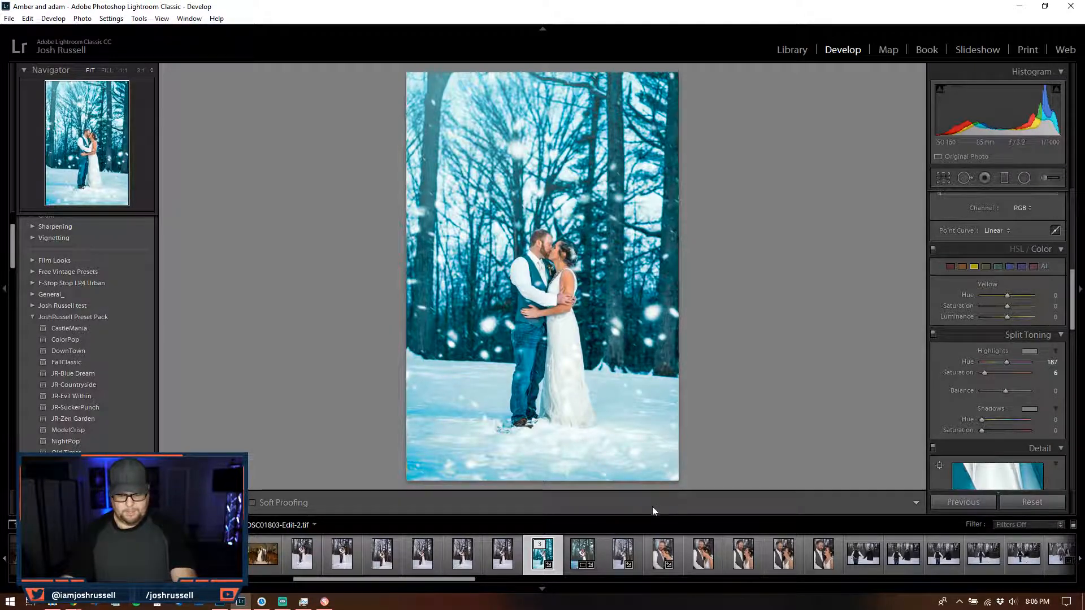
pyautogui.click(620, 557)
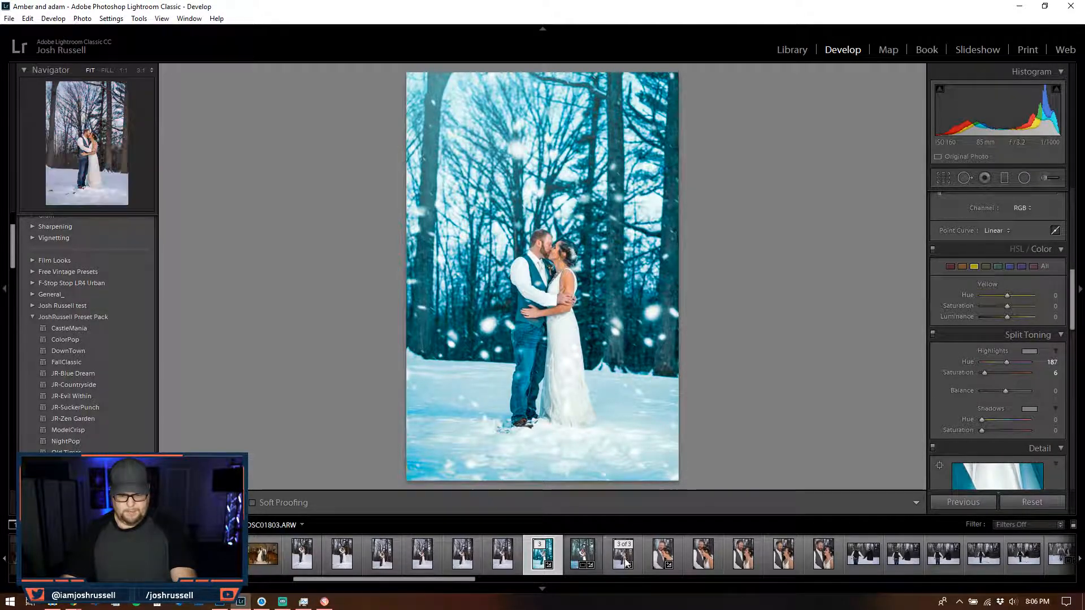
pyautogui.click(1034, 502)
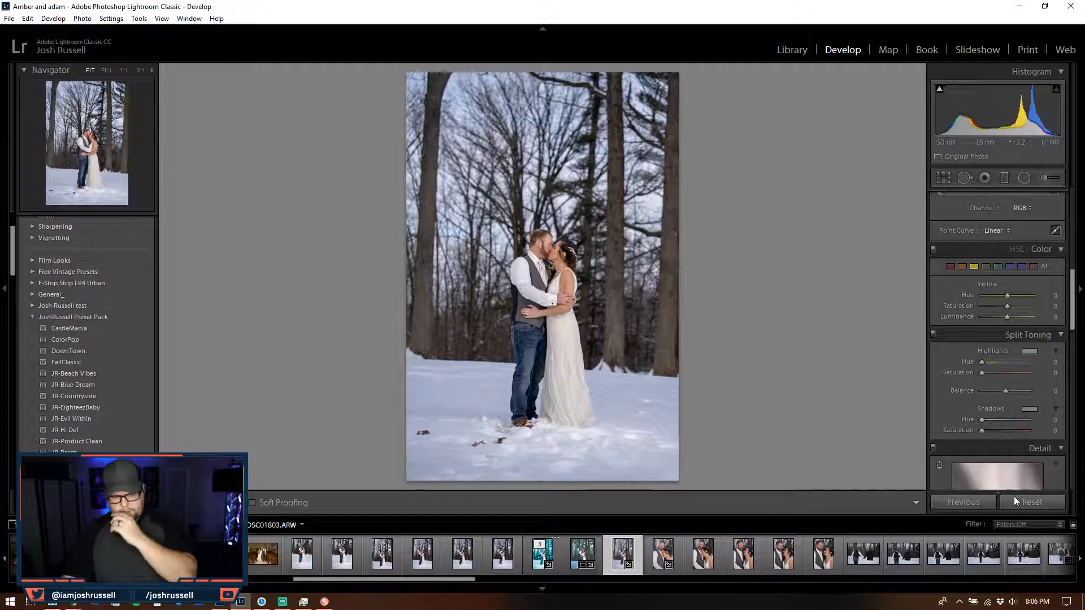
pyautogui.click(1017, 504)
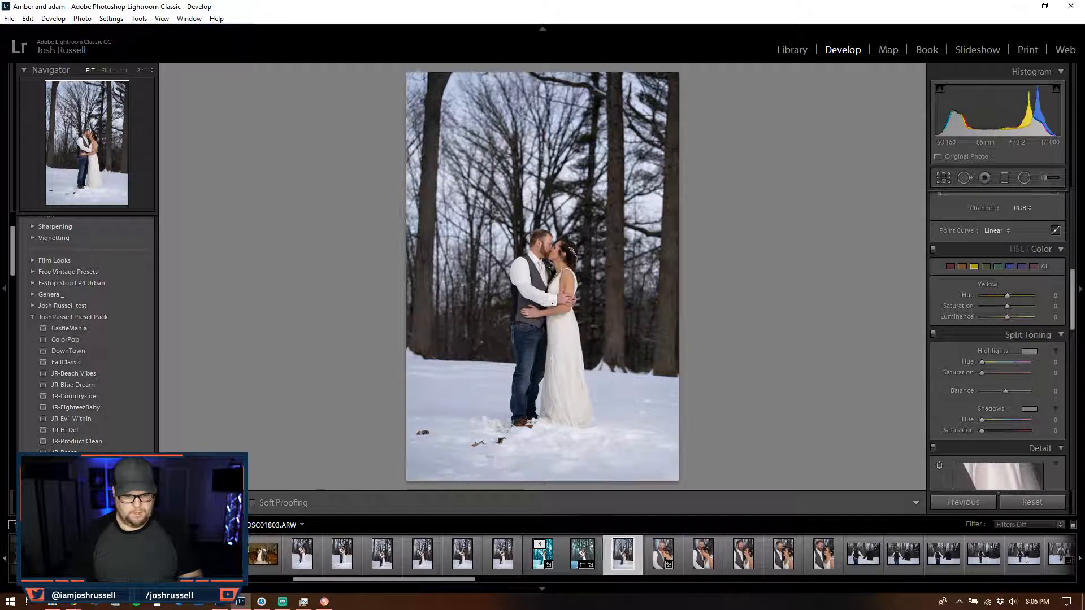
# - Compare the original with DSC01803-Edit-2.tif side by side in Reference View, and return to the single view
pyautogui.click(227, 502)
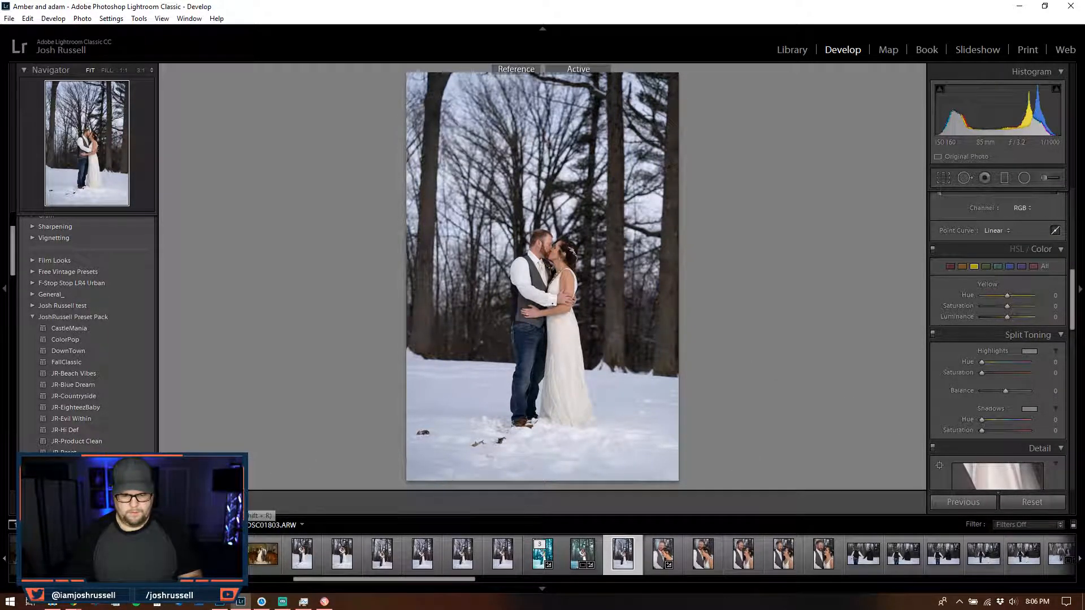
pyautogui.click(536, 565)
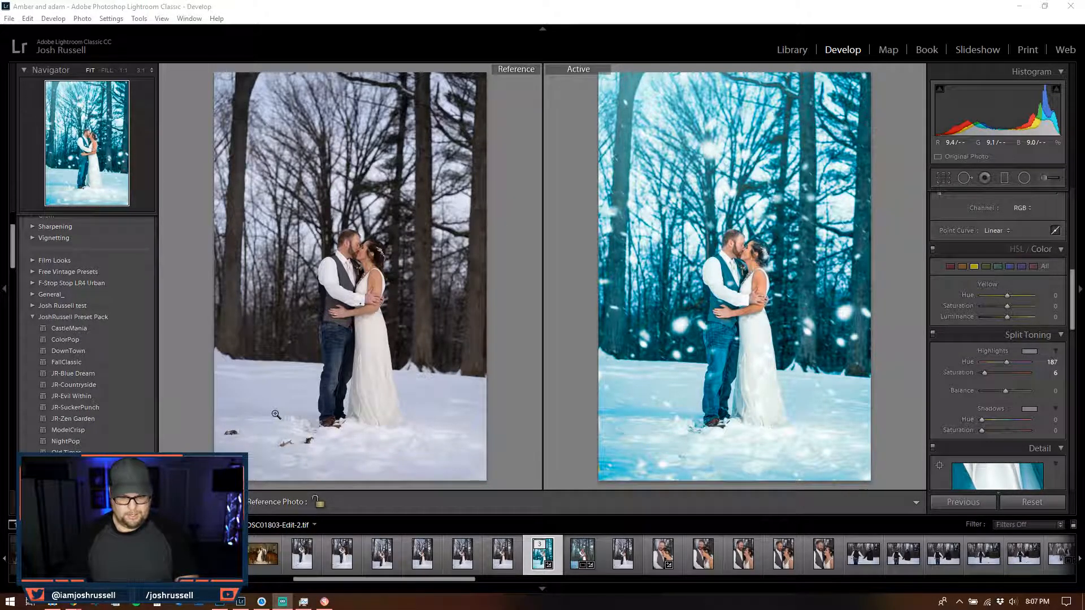
pyautogui.hotkey('shift', 'r')
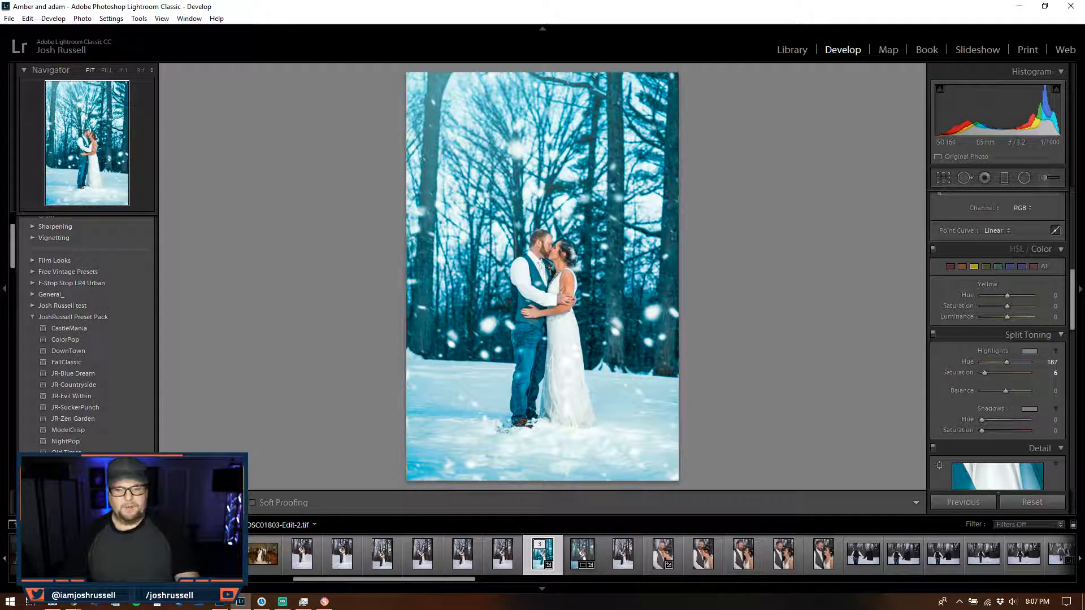
# - Crop DSC01803-Edit-2.tif slightly tighter around the couple at the original aspect ratio, trimming more of the snow below them
pyautogui.click(944, 179)
pyautogui.press('r')
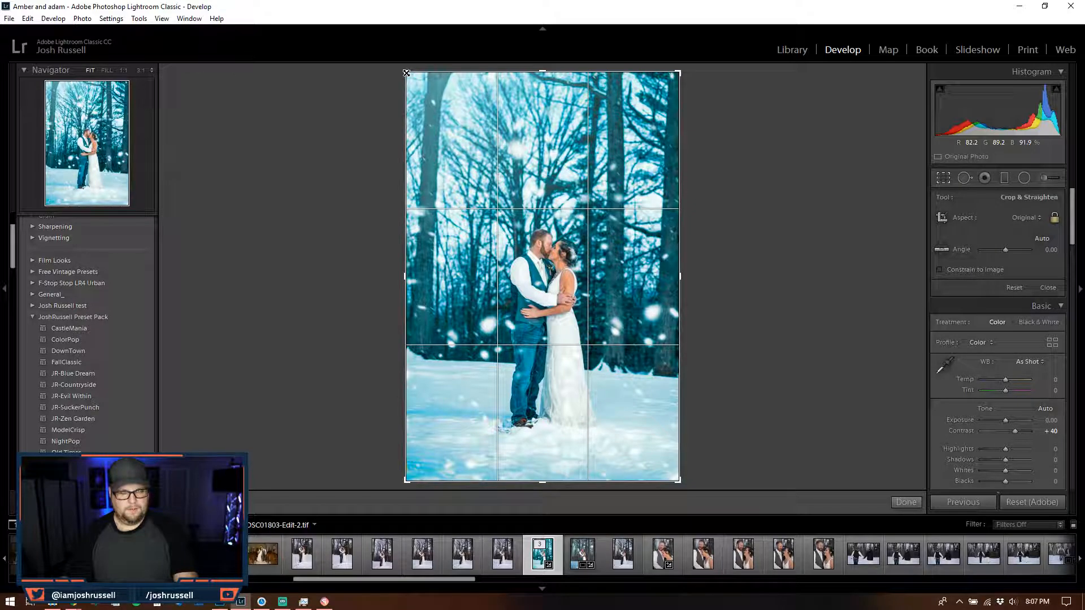
pyautogui.keyDown('alt'); pyautogui.moveTo(406, 73); pyautogui.dragTo(419, 92); pyautogui.keyUp('alt')
pyautogui.moveTo(570, 208); pyautogui.dragTo(560, 220)
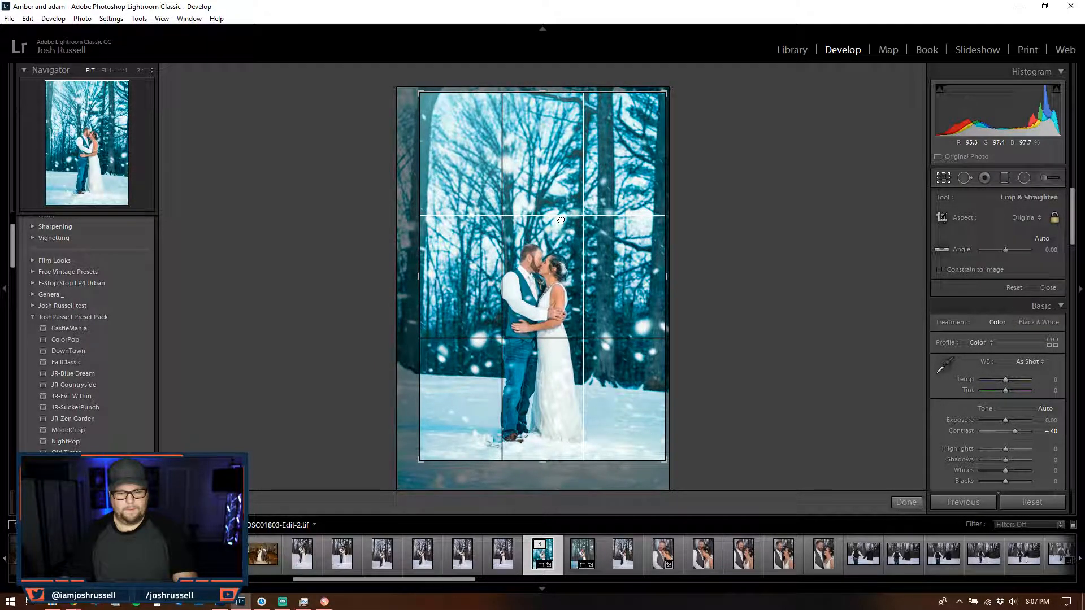
pyautogui.click(906, 502)
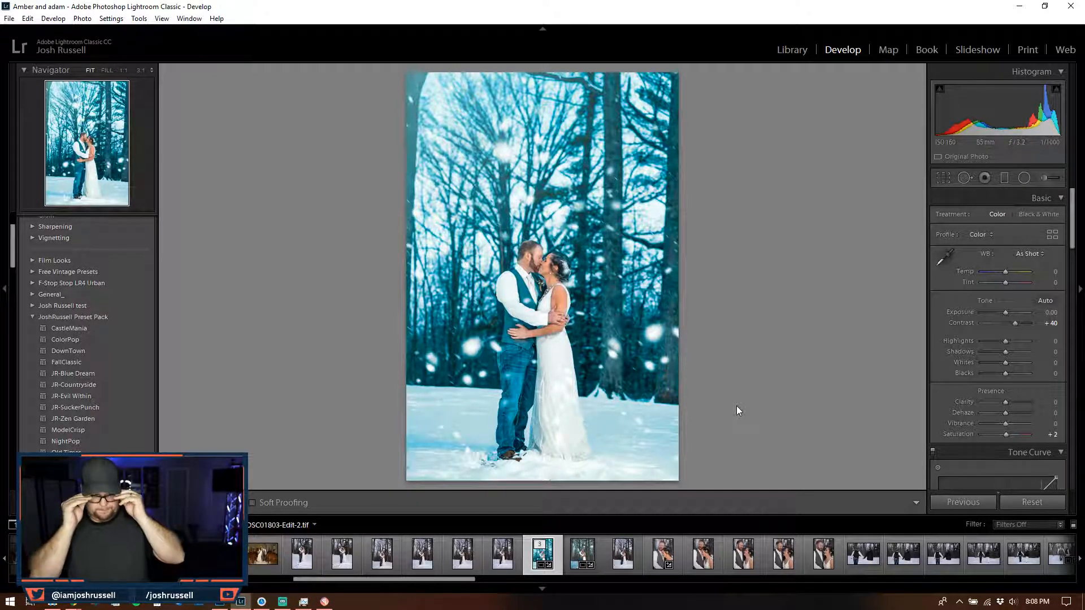
pyautogui.rightClick(587, 357)
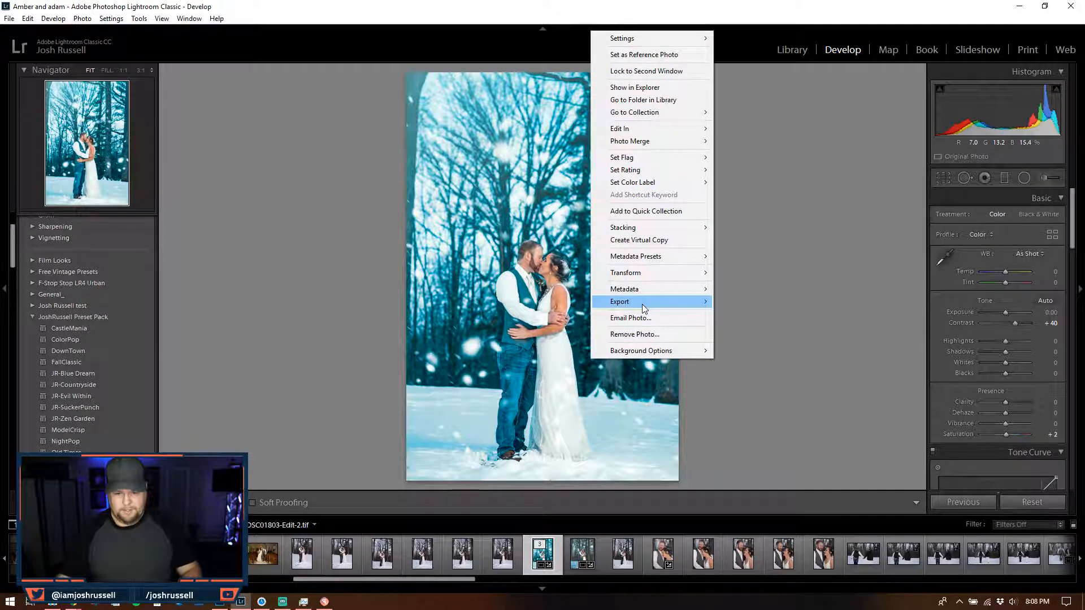
pyautogui.moveTo(642, 304)
pyautogui.moveTo(679, 300)
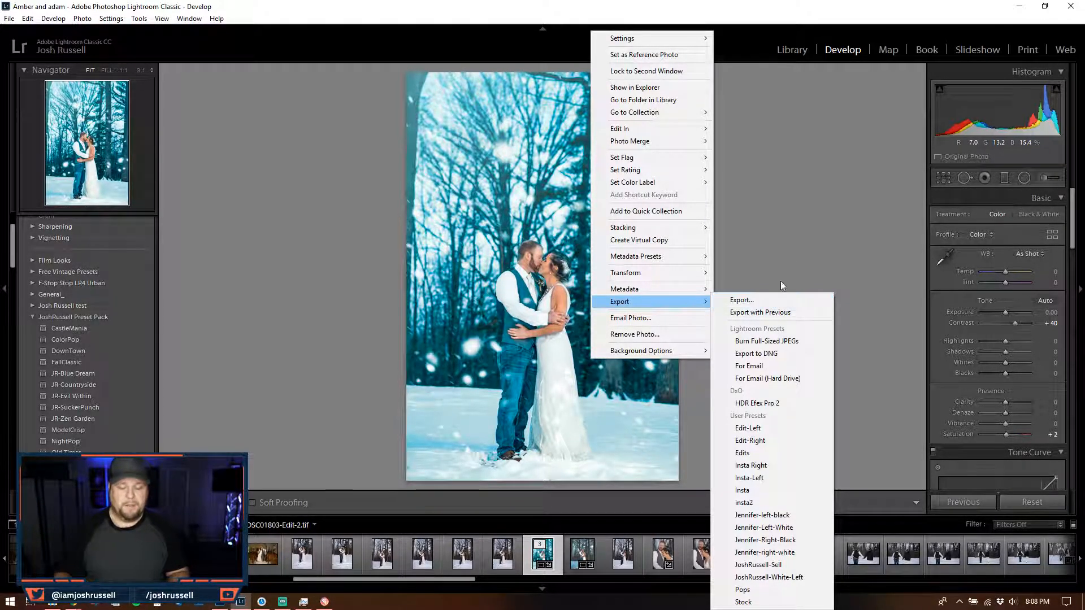
pyautogui.click(816, 215)
# - Change the crop to the 4 x 5 / 8 x 10 aspect ratio and reposition the photo so the couple stays framed
pyautogui.click(1004, 179)
pyautogui.click(1019, 218)
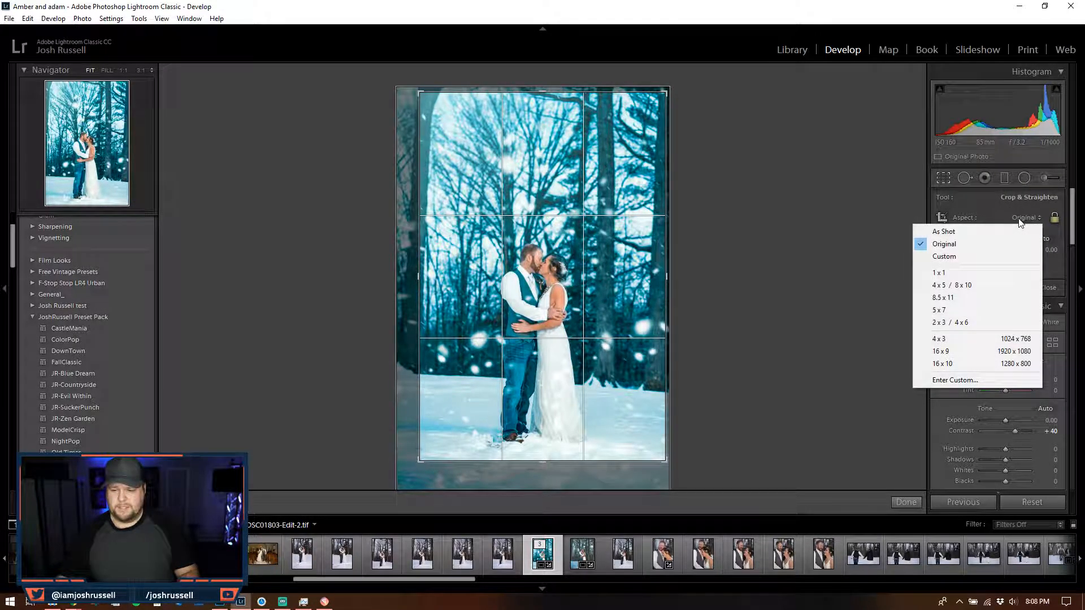
pyautogui.click(979, 286)
pyautogui.moveTo(537, 279); pyautogui.dragTo(539, 257)
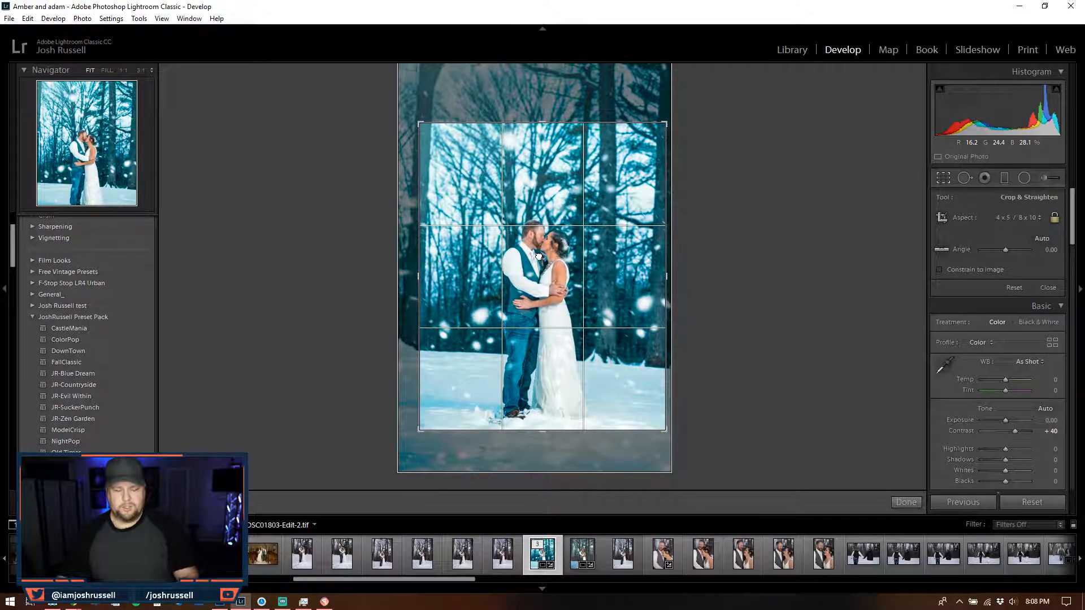
pyautogui.click(904, 502)
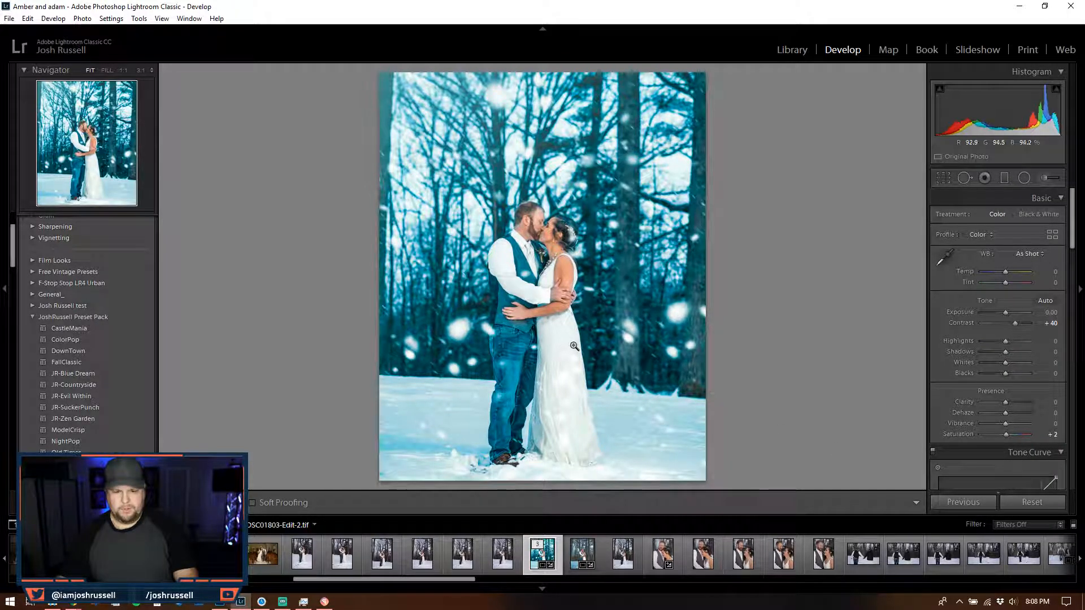